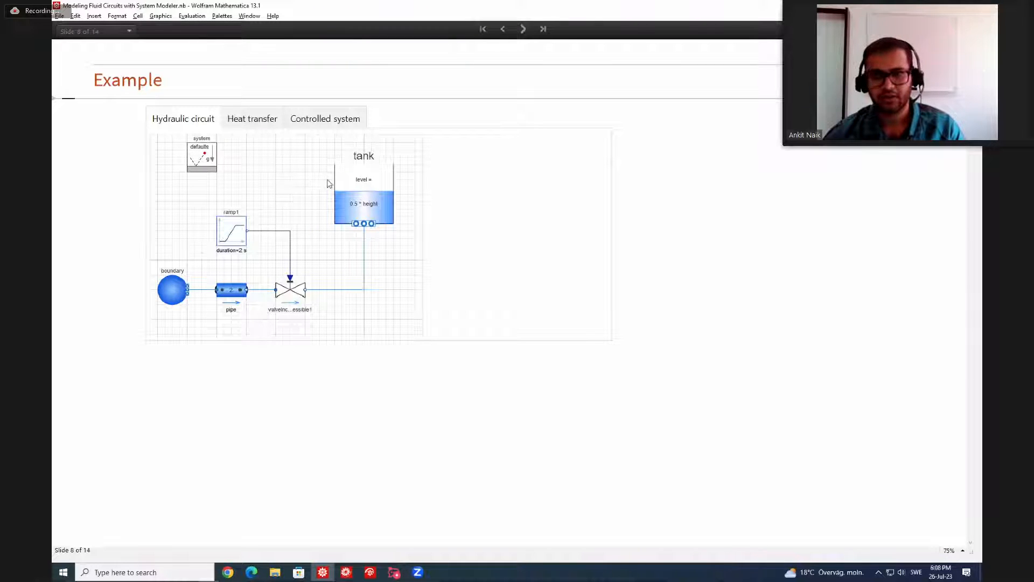
Step: Examine the example's heat transfer diagram and its controlled system diagram
click(266, 121)
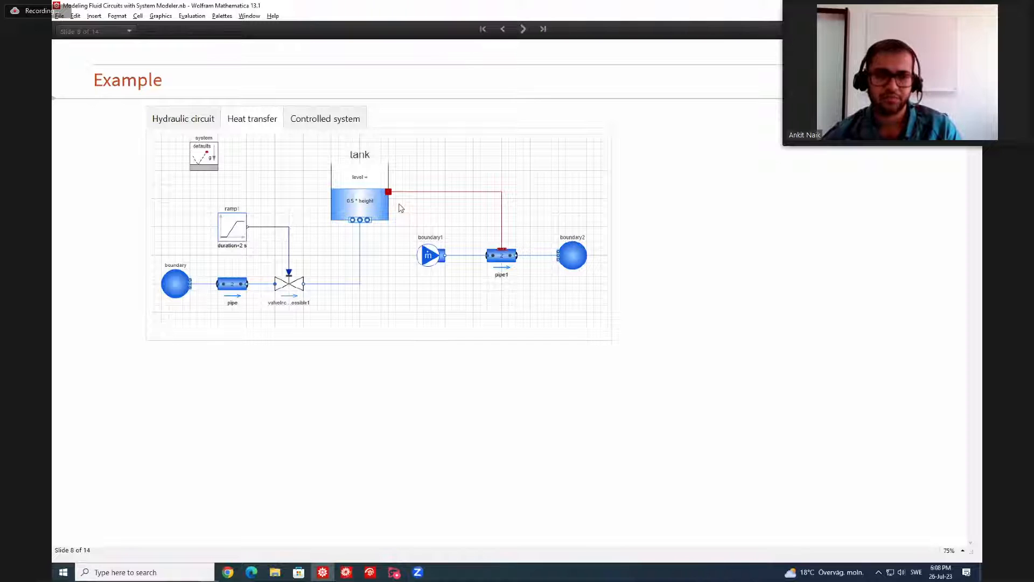
click(340, 124)
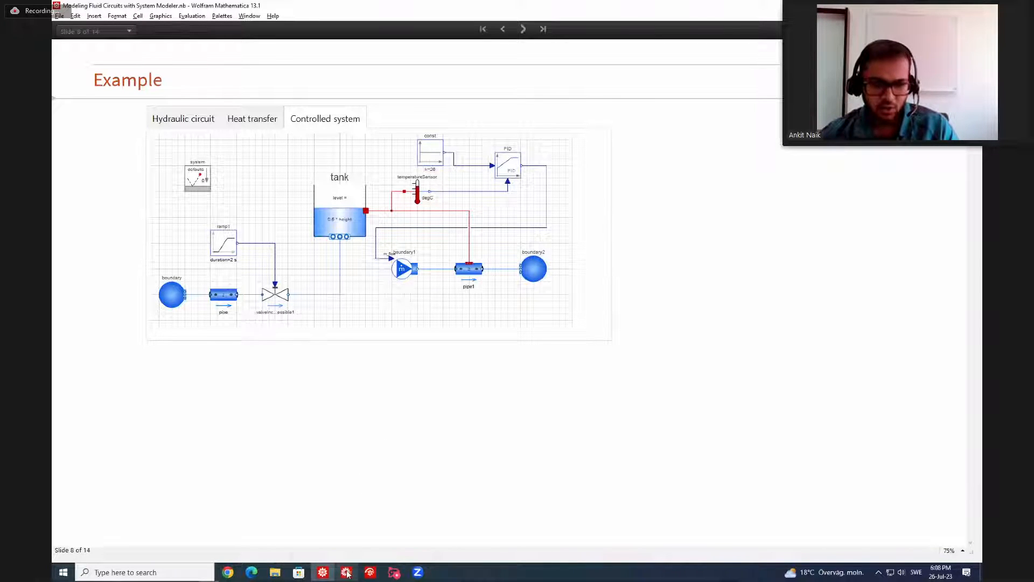
Step: Switch to System Modeler Model Center and expand the Modelica Fluid library to show its component packages
mouse_move(348, 572)
click(328, 499)
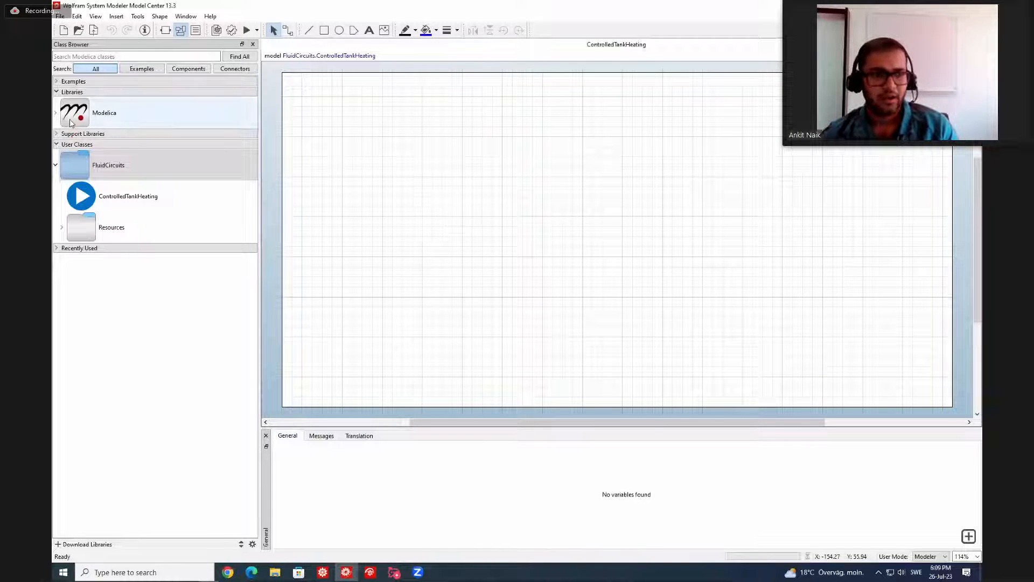
click(55, 115)
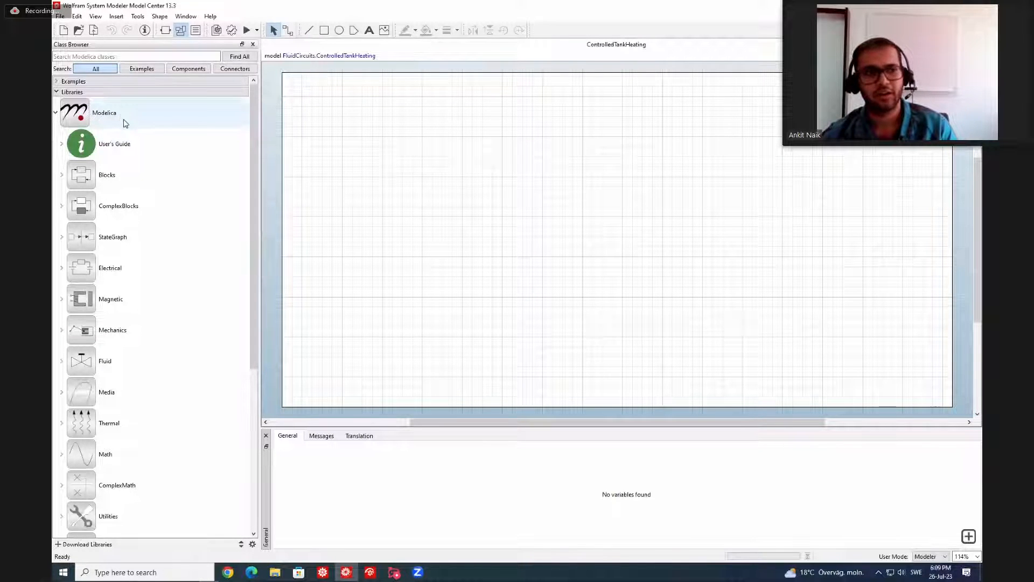
scroll(136, 176, down, 1)
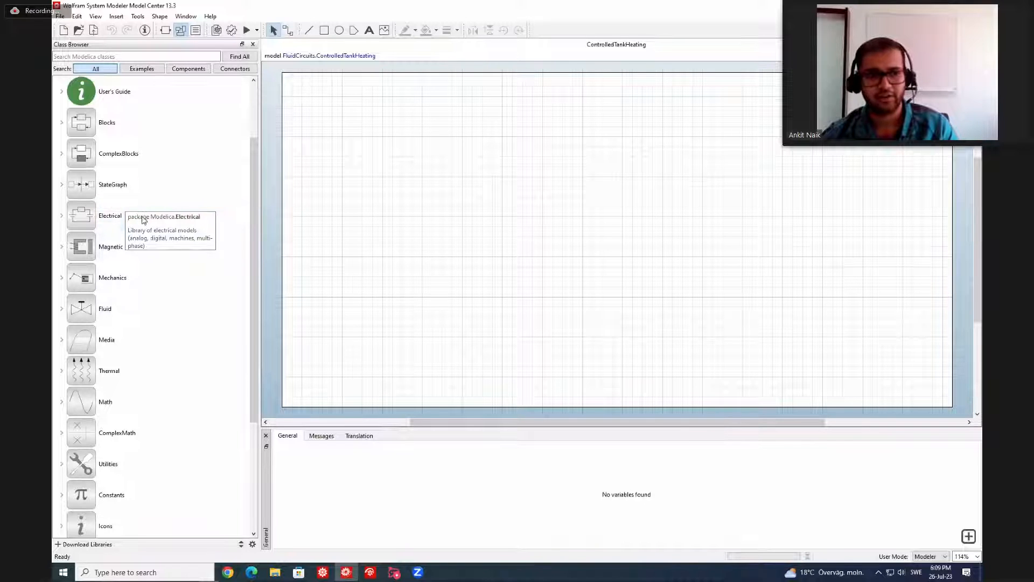
scroll(138, 265, down, 1)
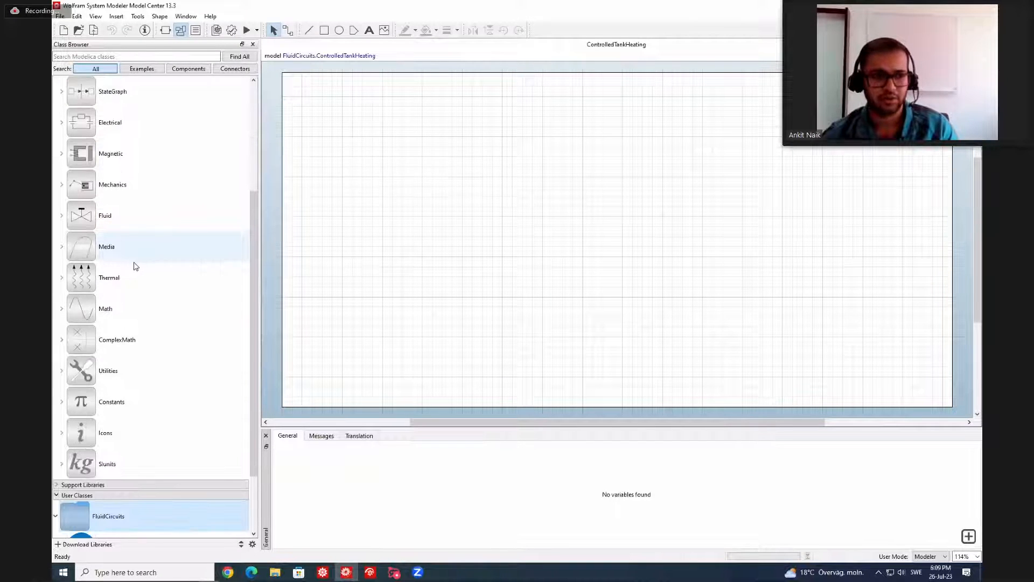
click(63, 218)
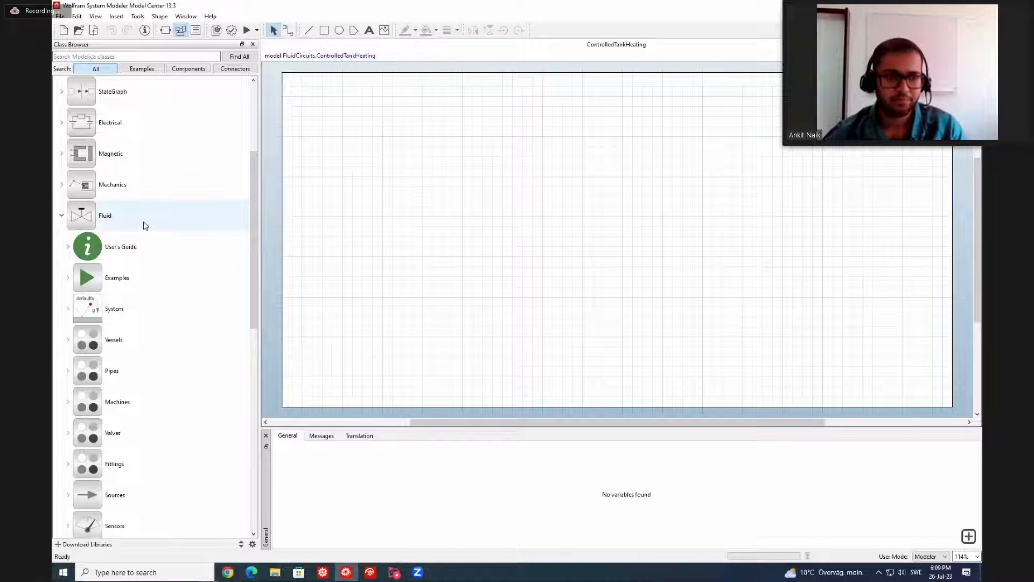
scroll(143, 224, down, 1)
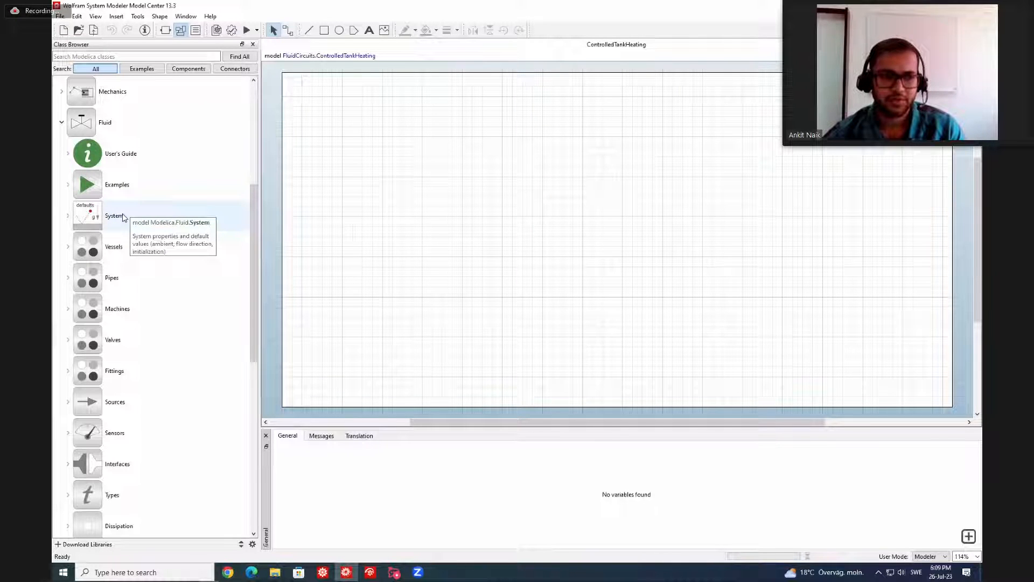
Step: Place a Fluid System component in the diagram's upper-left area, updating the Modelica version in the uses annotation
drag(123, 217, 358, 157)
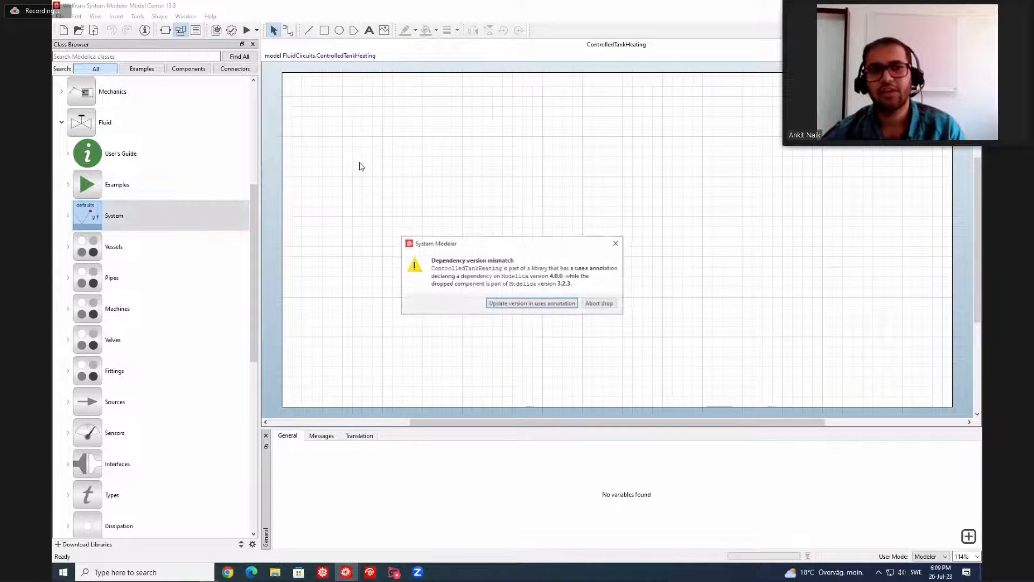
click(549, 303)
drag(364, 154, 365, 119)
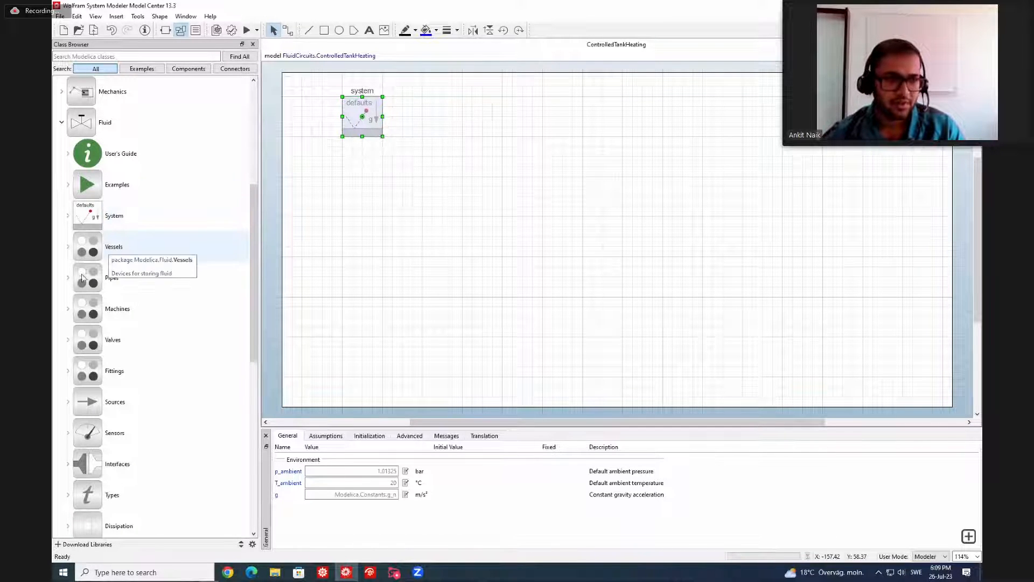
Step: Add a Boundary_pT source from the Fluid Sources package below the system component
click(69, 402)
scroll(98, 337, down, 1)
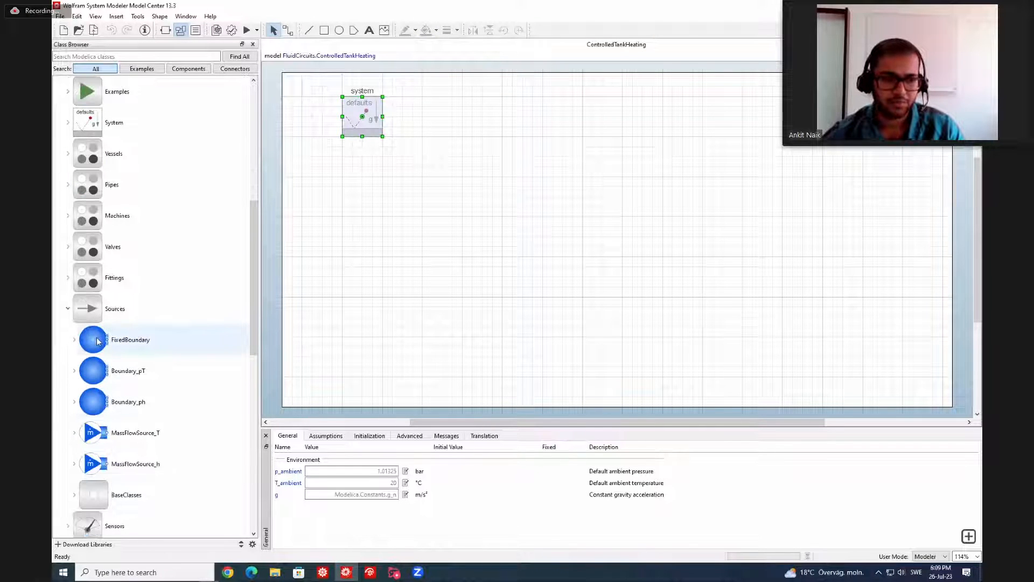
drag(119, 382, 363, 281)
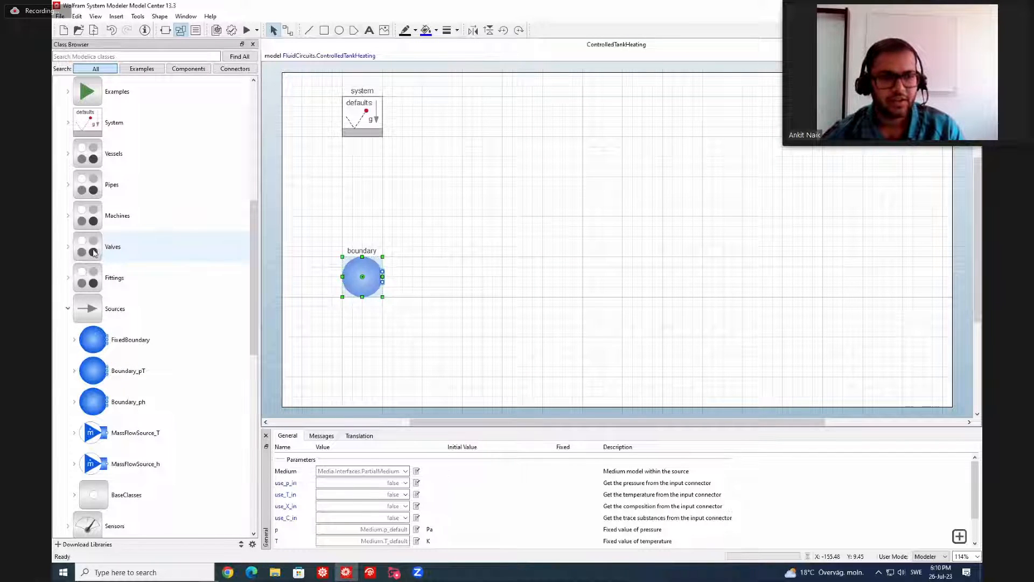
Step: Add a StaticPipe and a ValveIncompressible in a row to the right of the boundary
click(69, 186)
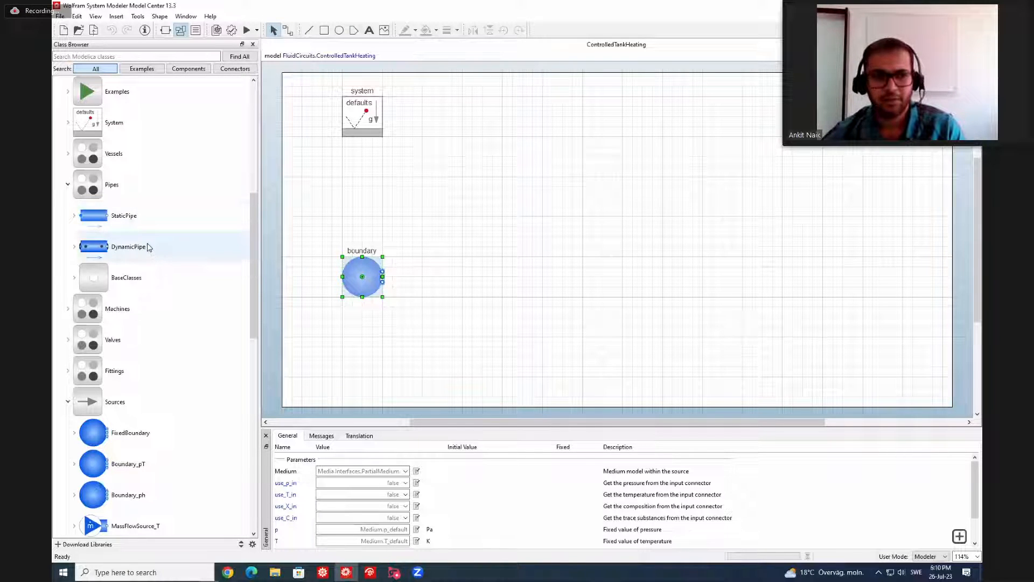
drag(149, 221, 459, 277)
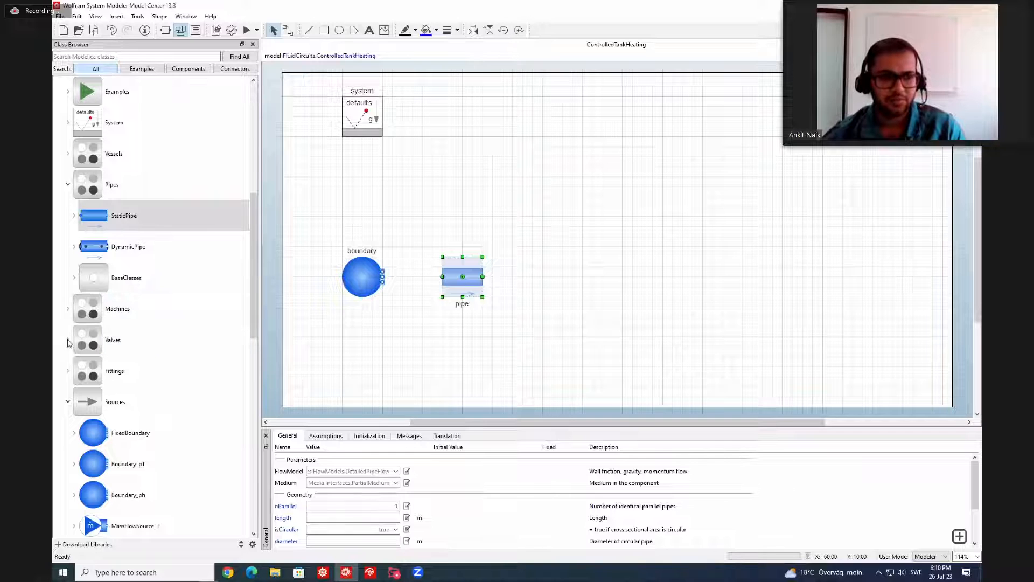
click(69, 341)
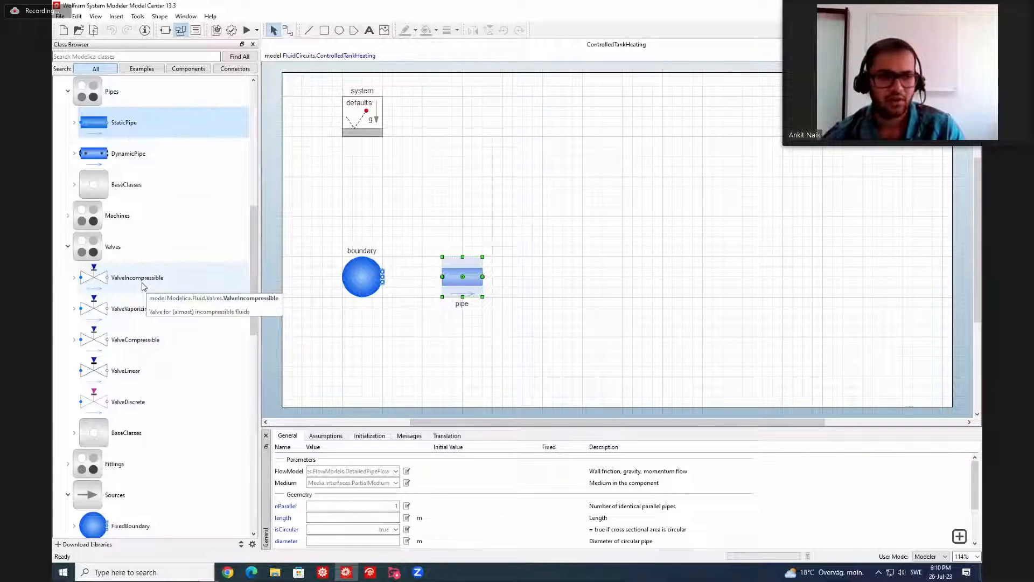
drag(143, 286, 542, 280)
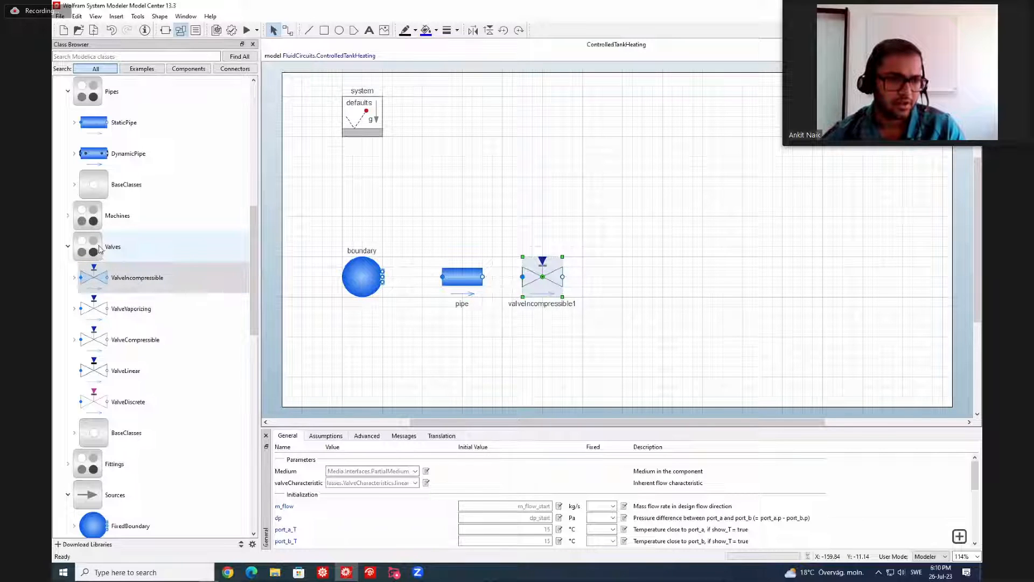
Step: Add an OpenTank from the Vessels package above and to the right of the valve
scroll(102, 257, up, 2)
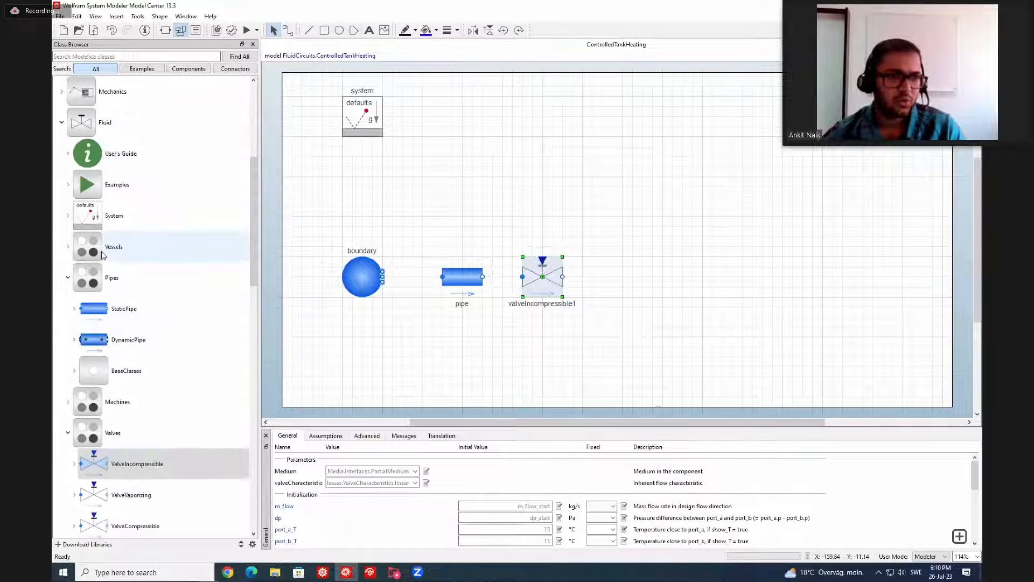
click(69, 247)
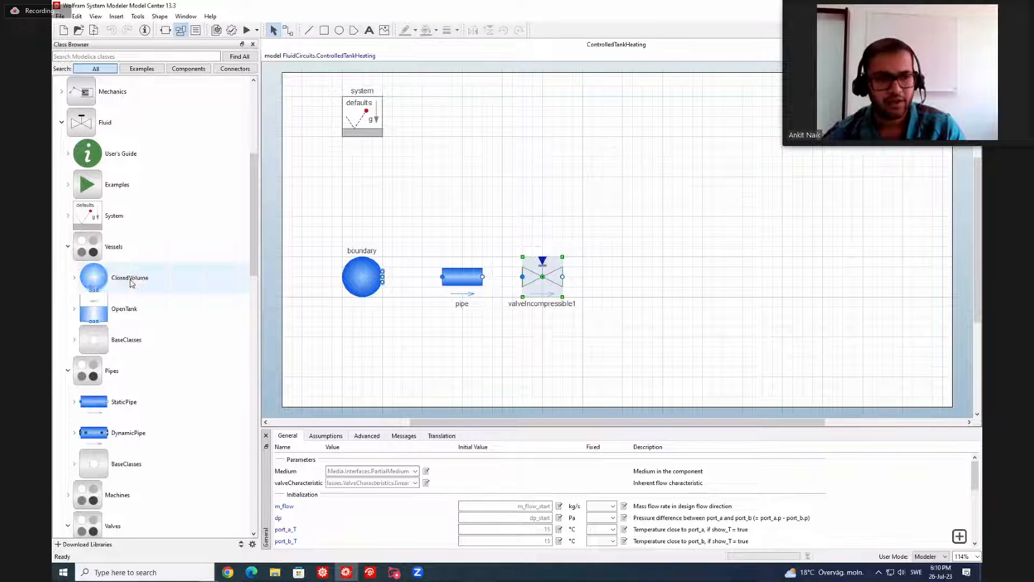
drag(125, 305, 628, 183)
click(466, 241)
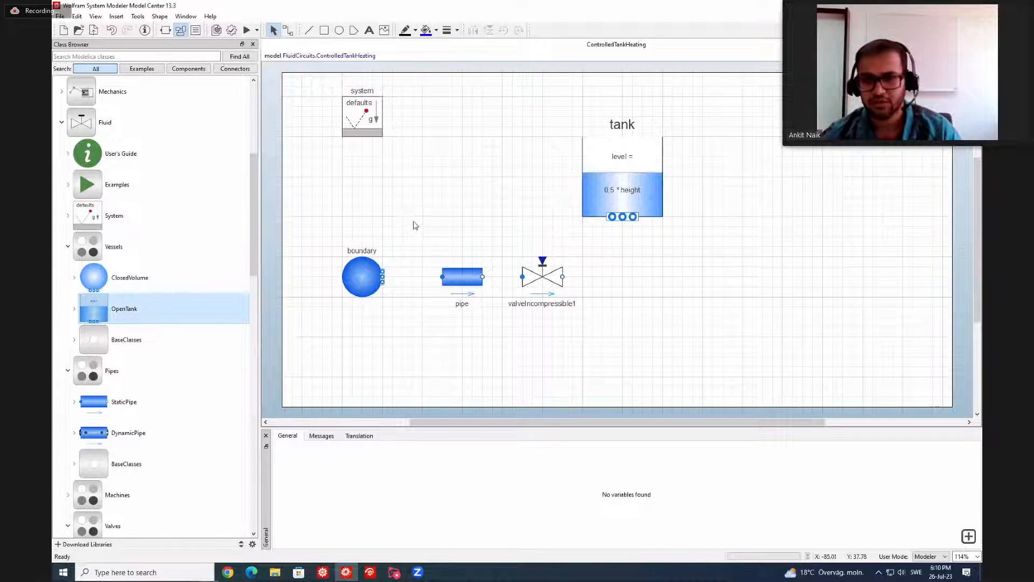
Step: Set the boundary's medium to "Extension of the StandardWater package"
click(366, 264)
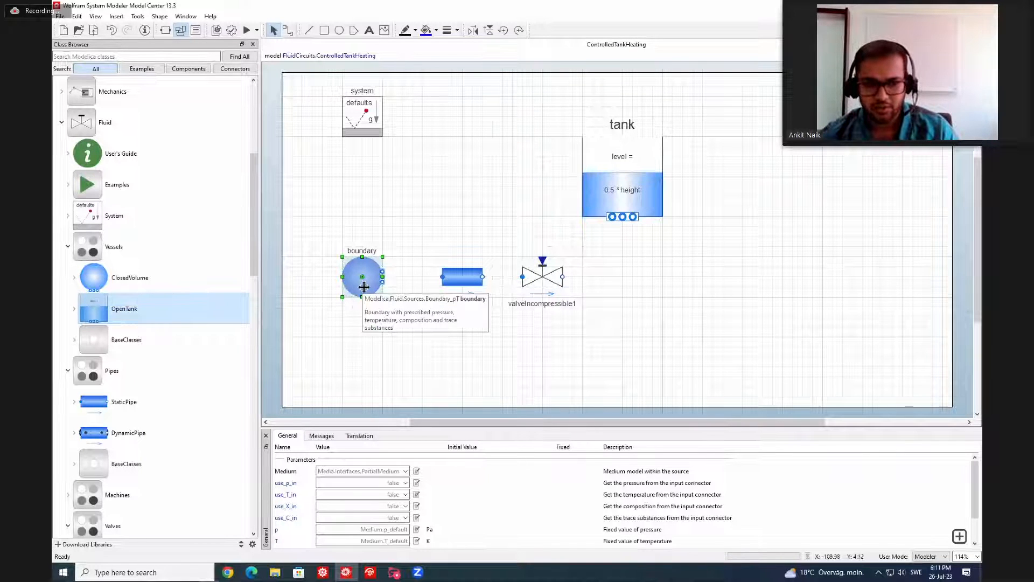
click(405, 471)
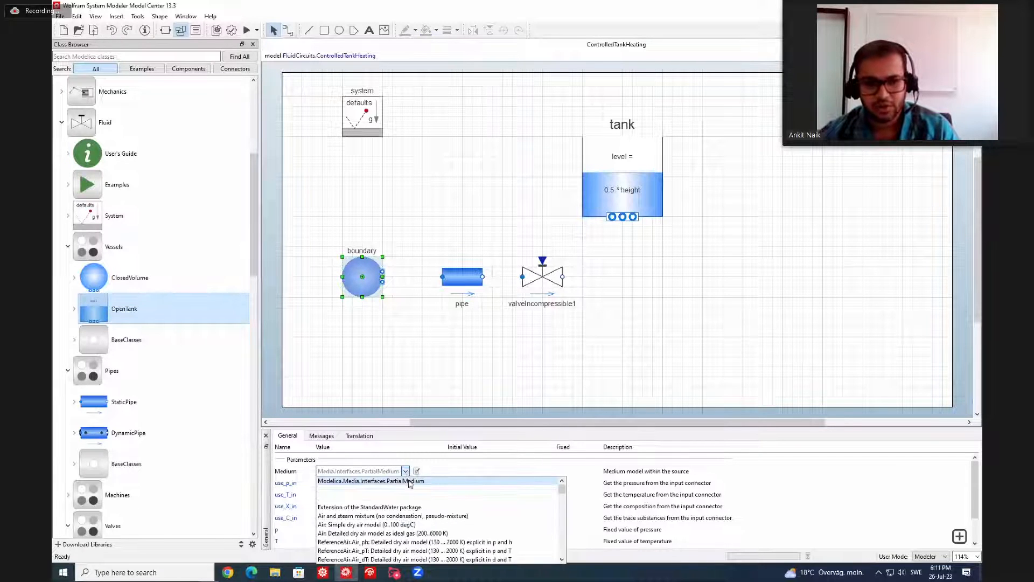
scroll(432, 505, down, 3)
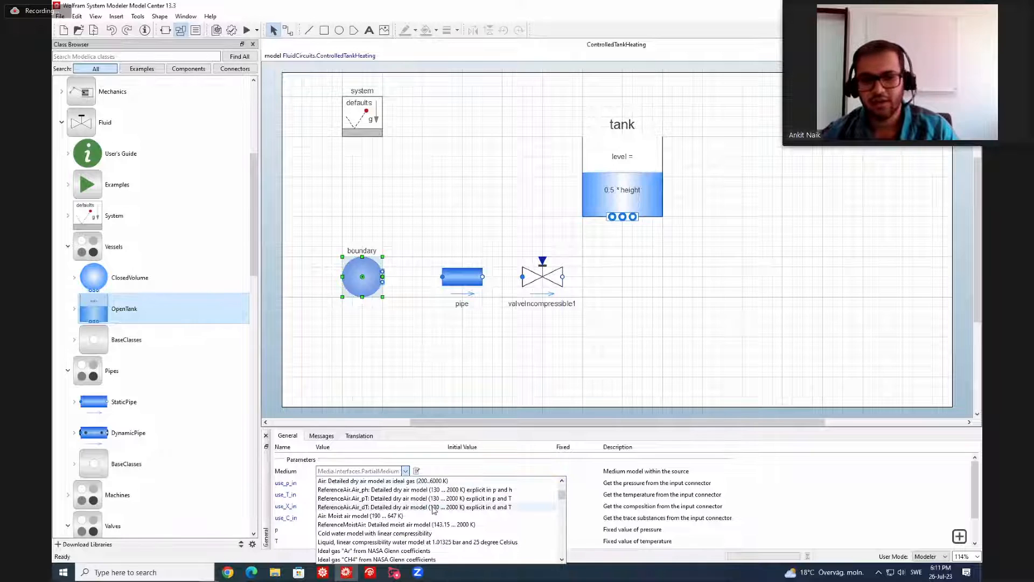
scroll(432, 509, down, 1)
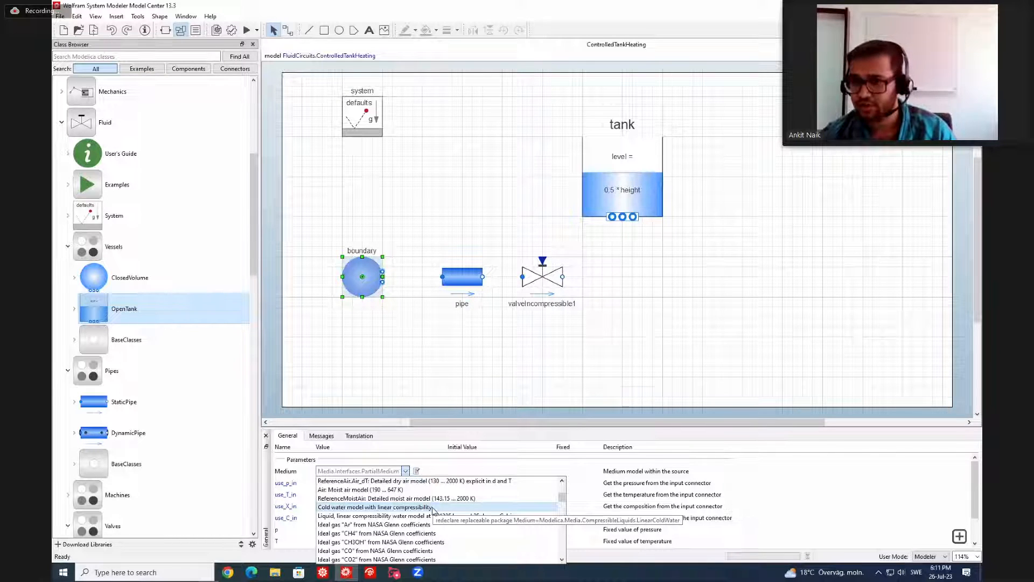
scroll(433, 509, up, 3)
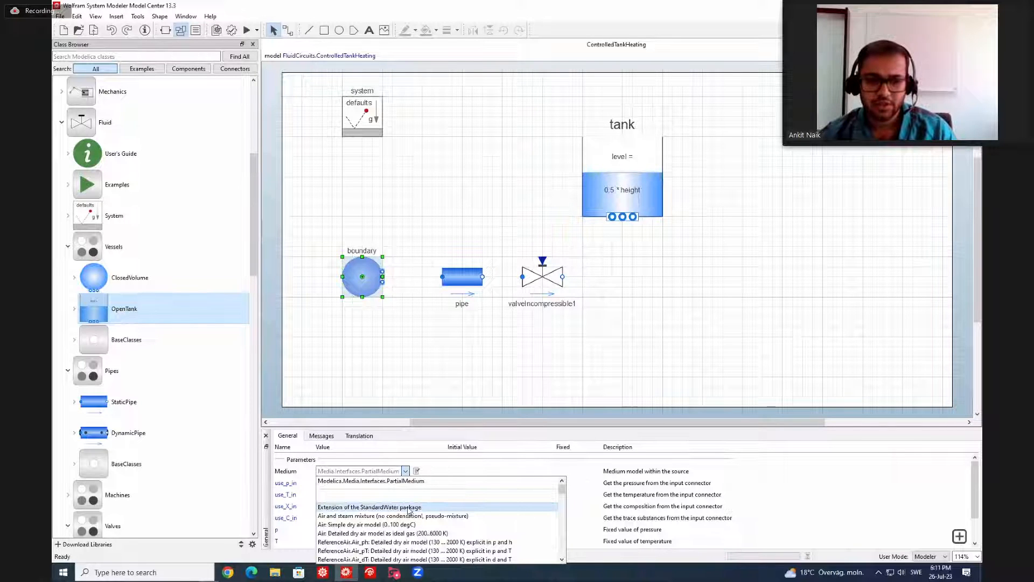
click(411, 508)
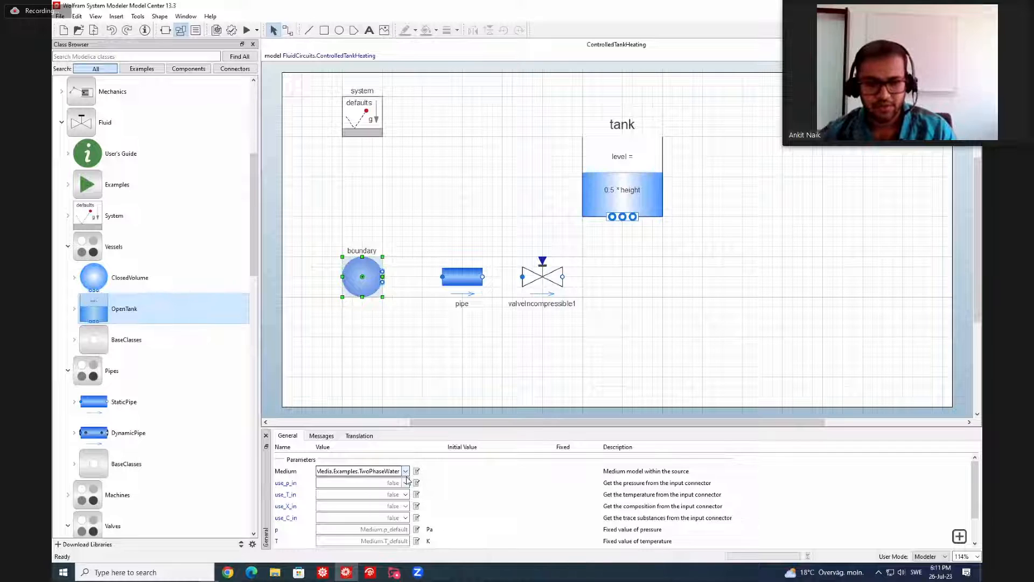
Step: Set the boundary's fixed pressure p to 2 bar
scroll(386, 511, down, 1)
click(349, 501)
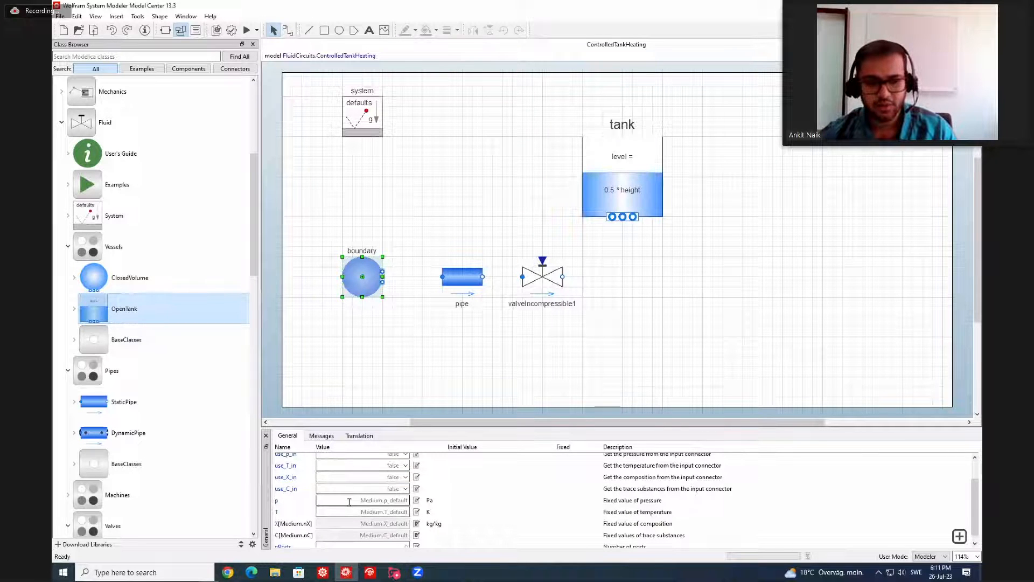
drag(397, 500, 410, 500)
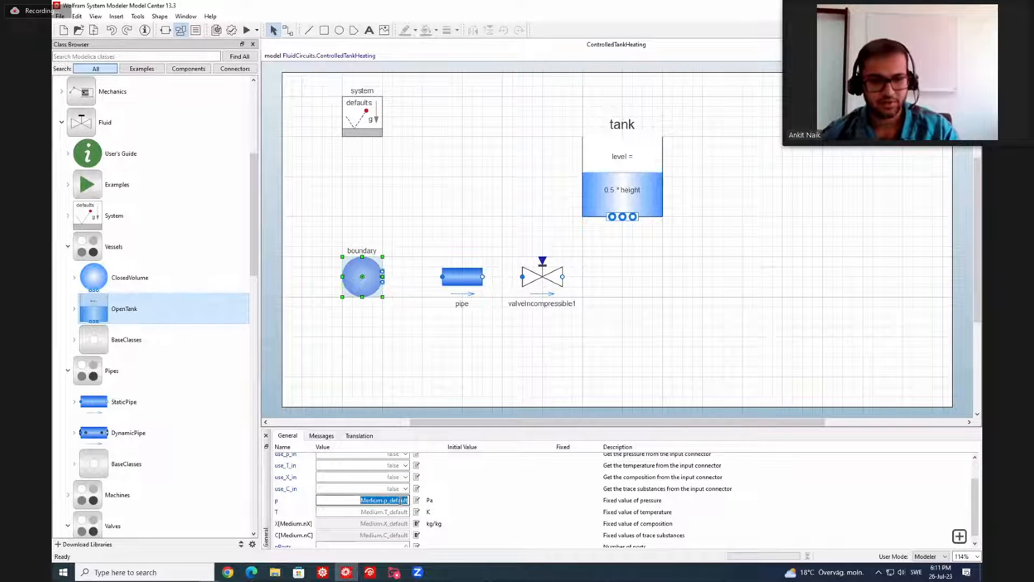
text(2)
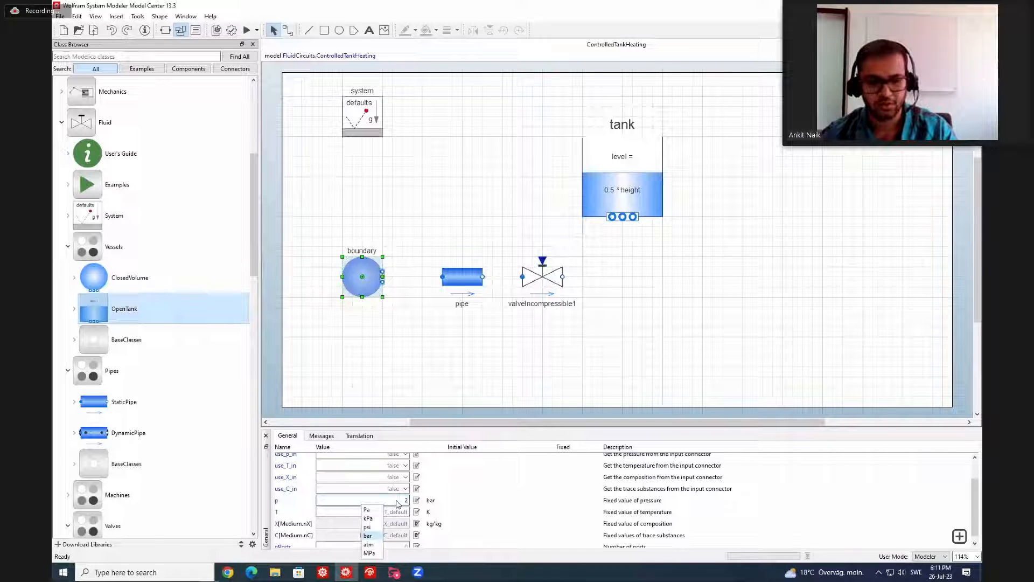
click(370, 537)
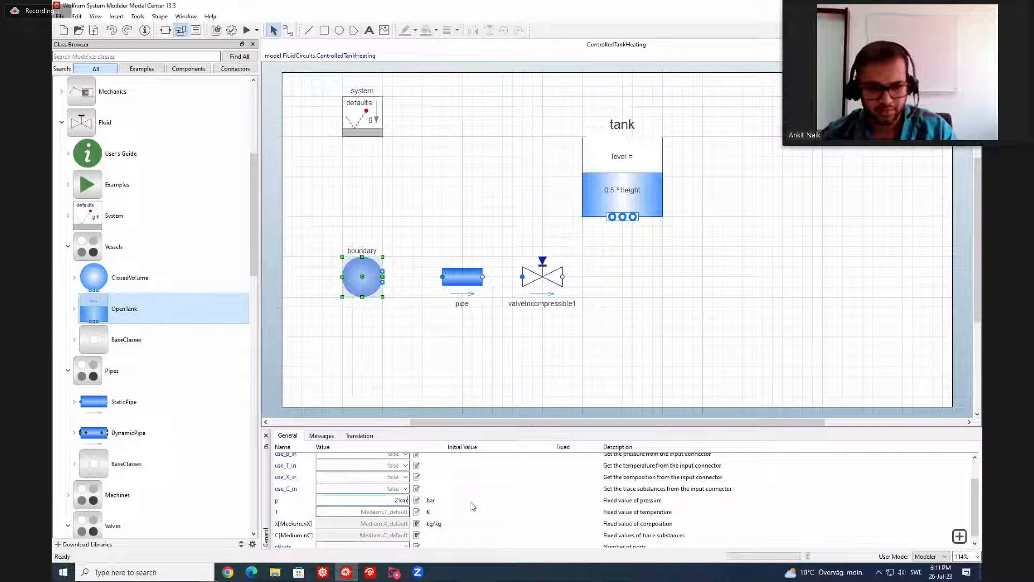
Step: Set the boundary's fixed temperature T to 20 °C and its number of ports to 1
double_click(376, 512)
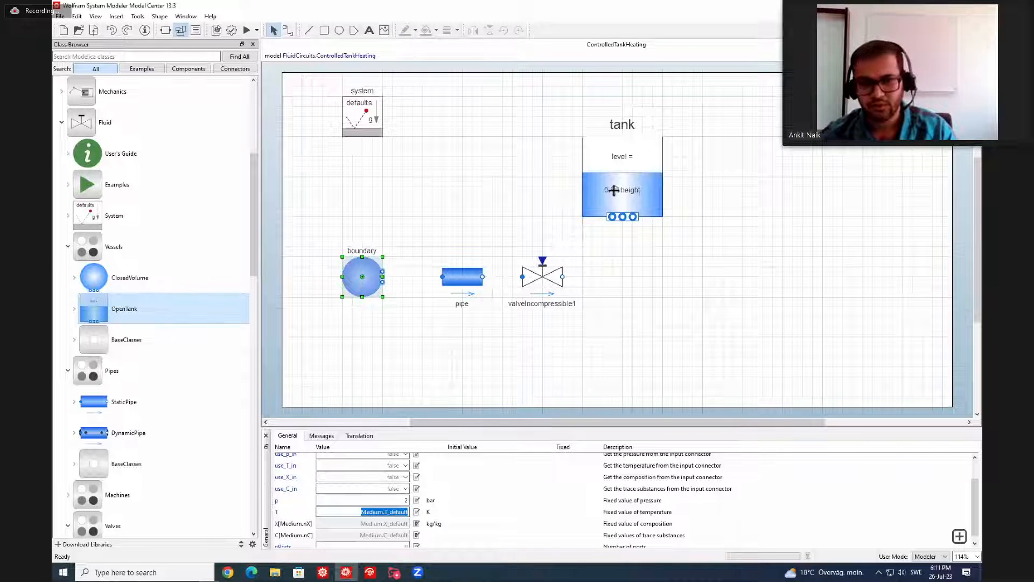
text(20)
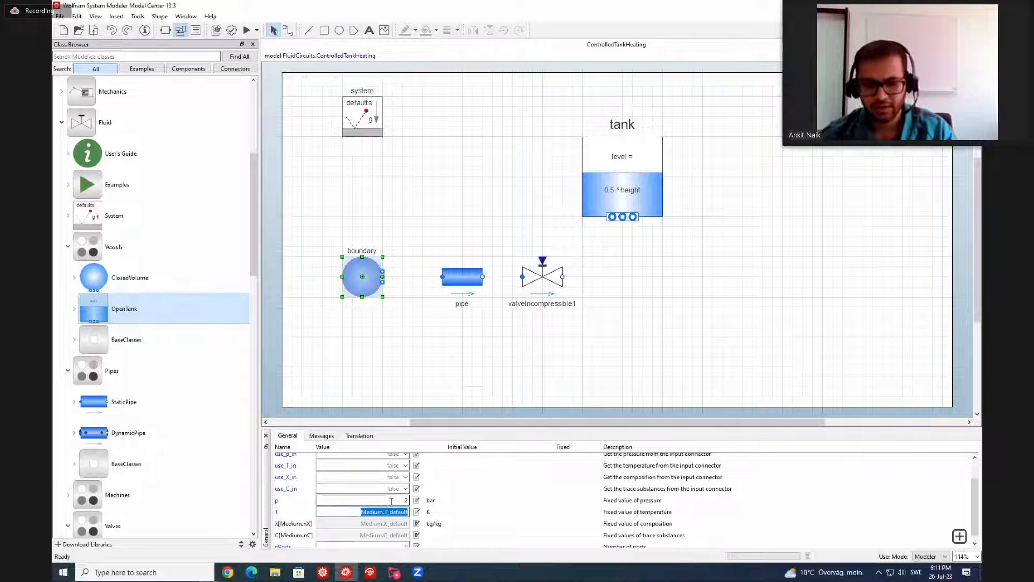
click(429, 512)
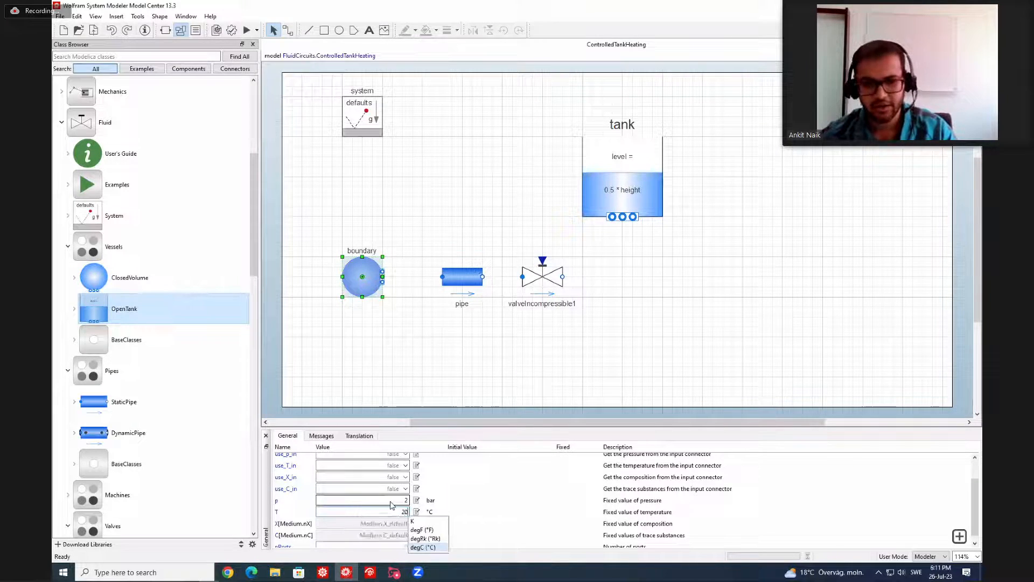
click(423, 547)
scroll(474, 516, down, 1)
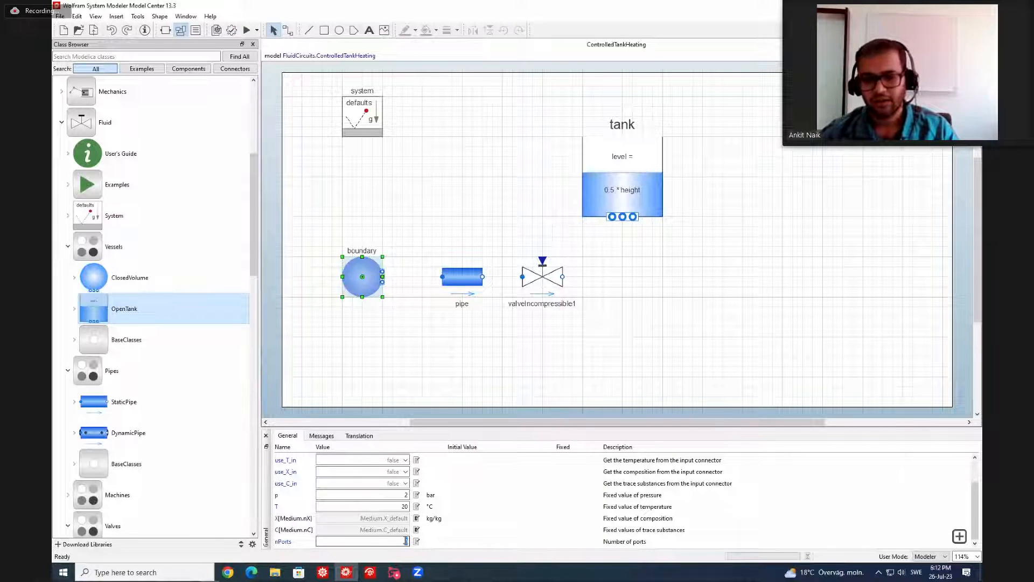
text(1)
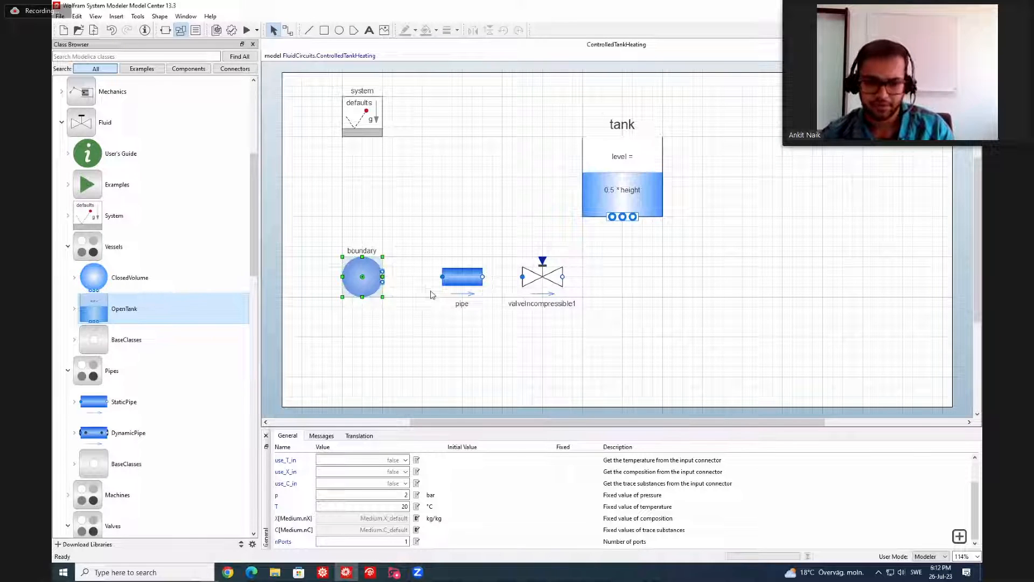
Step: Set the pipe's medium to "Extension of the StandardWater package"
click(461, 280)
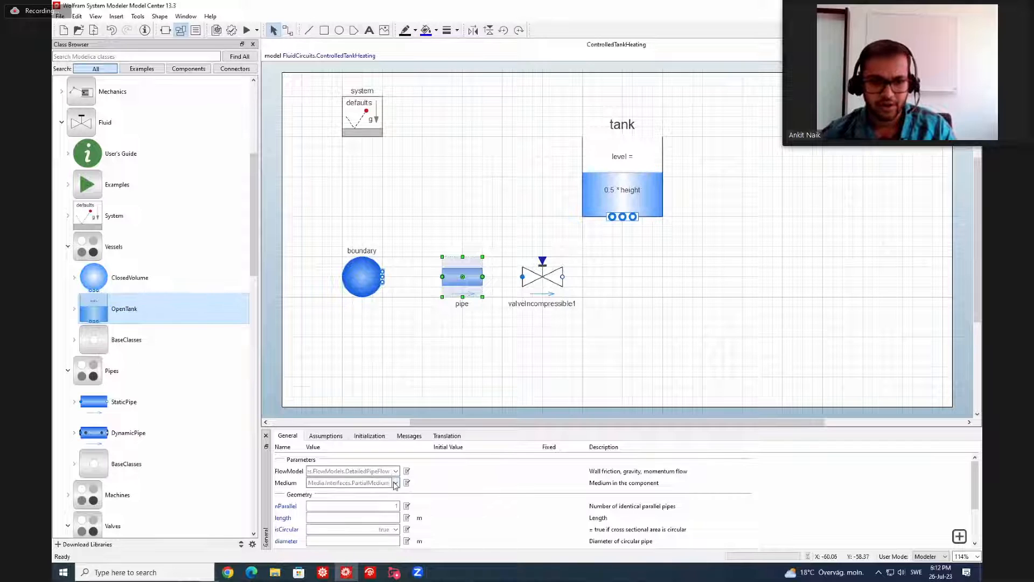
click(396, 483)
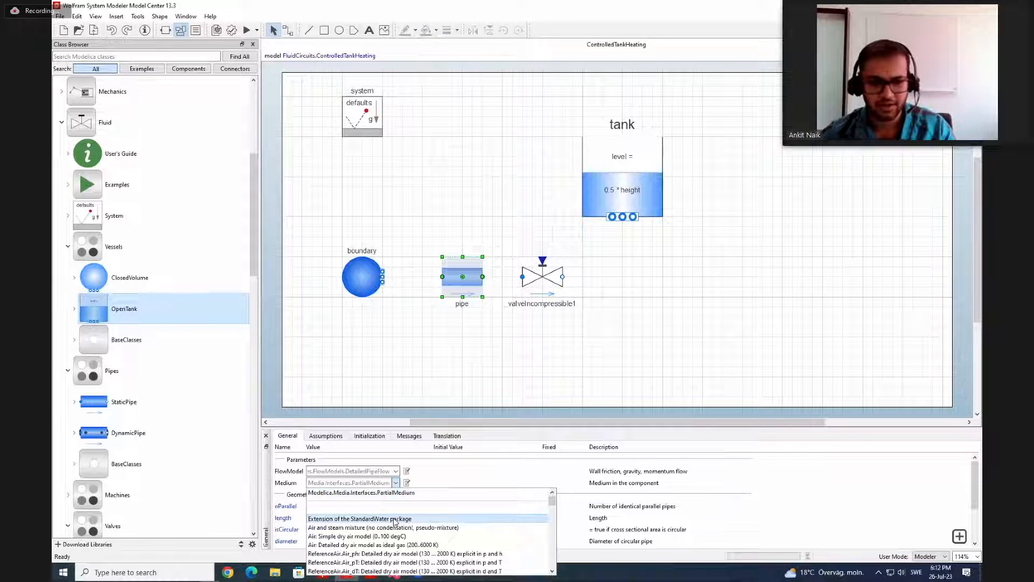
click(395, 519)
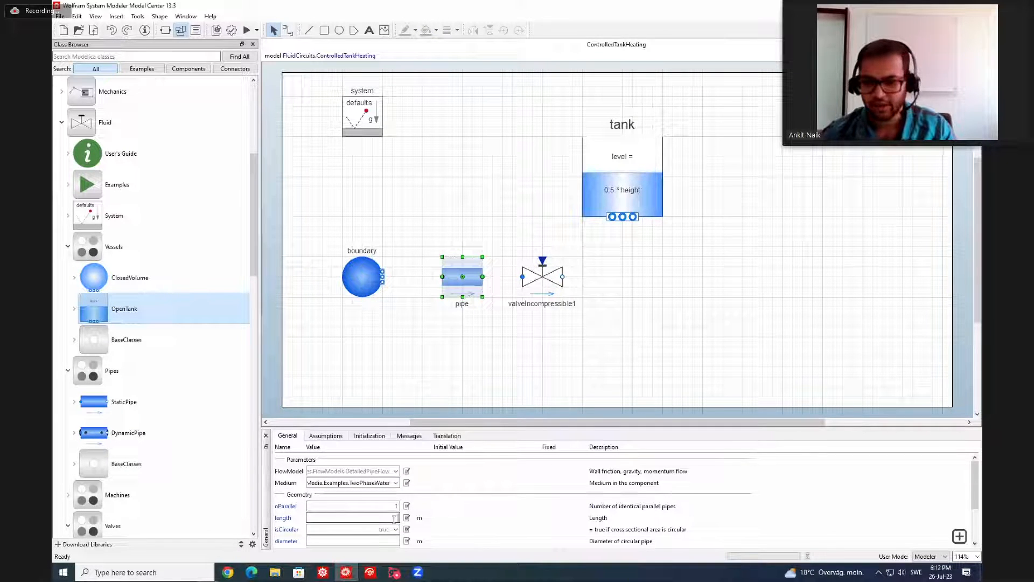
Step: Set the pipe's length to 5 m and its diameter to 0.1 m
click(393, 519)
text(5)
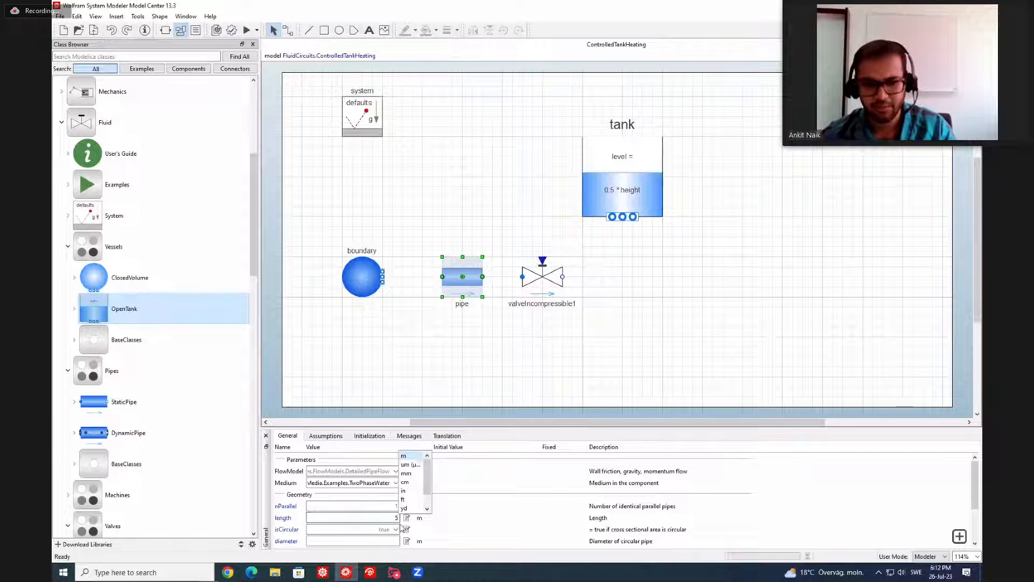
key(Return)
scroll(473, 516, down, 1)
click(393, 484)
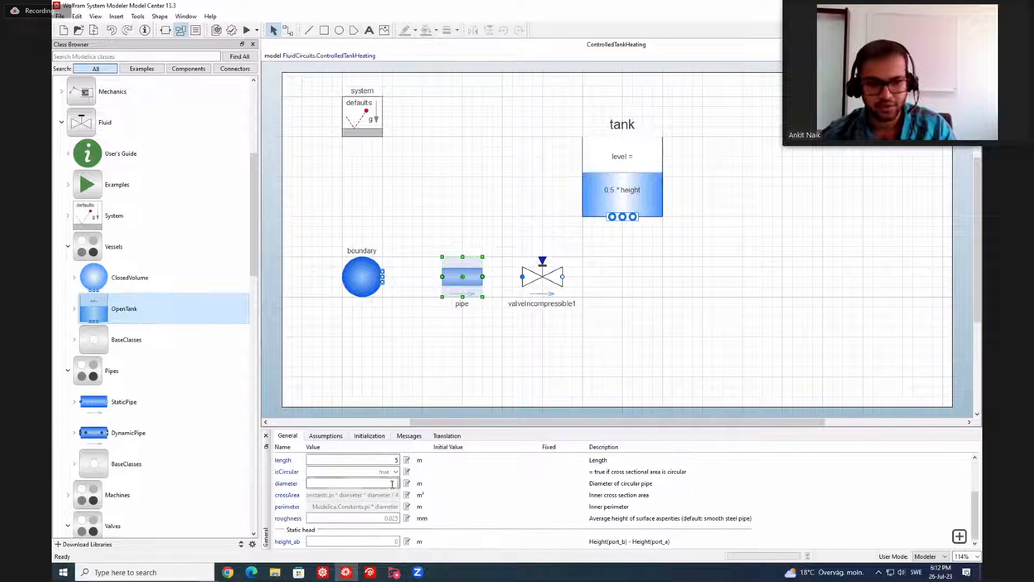
text(0.1)
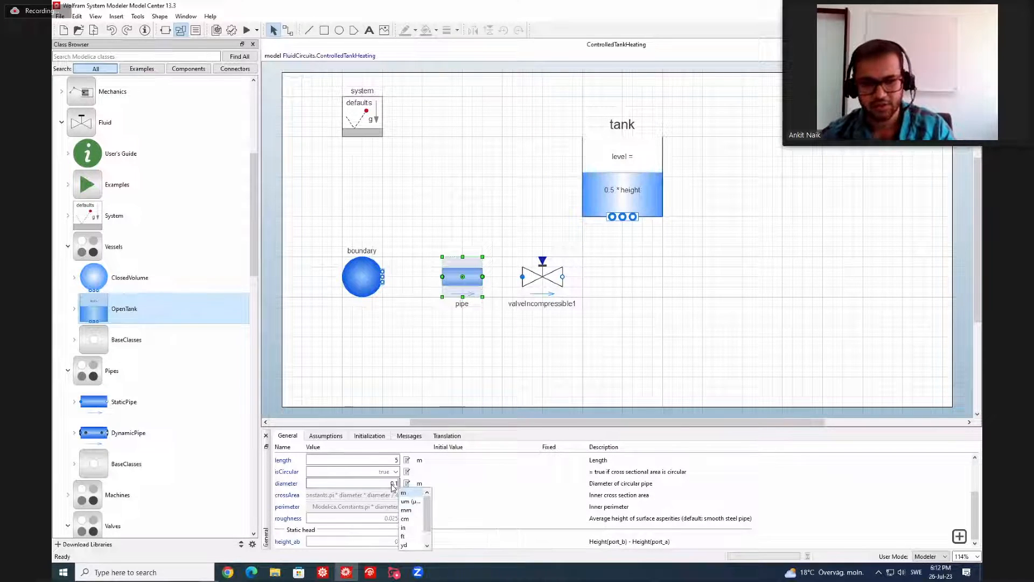
click(404, 493)
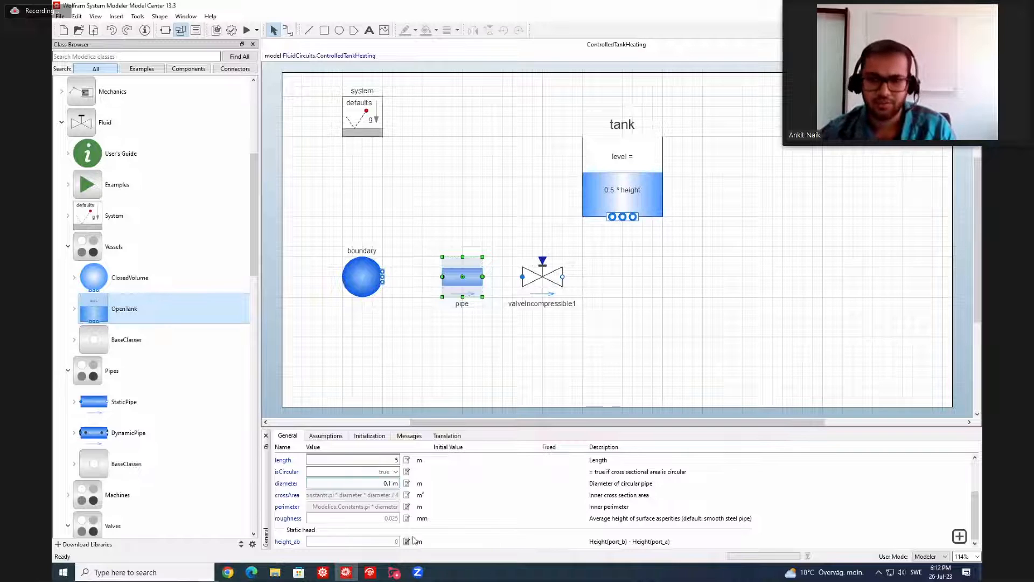
Step: Set the incompressible valve's medium to "Extension of the StandardWater package"
click(546, 277)
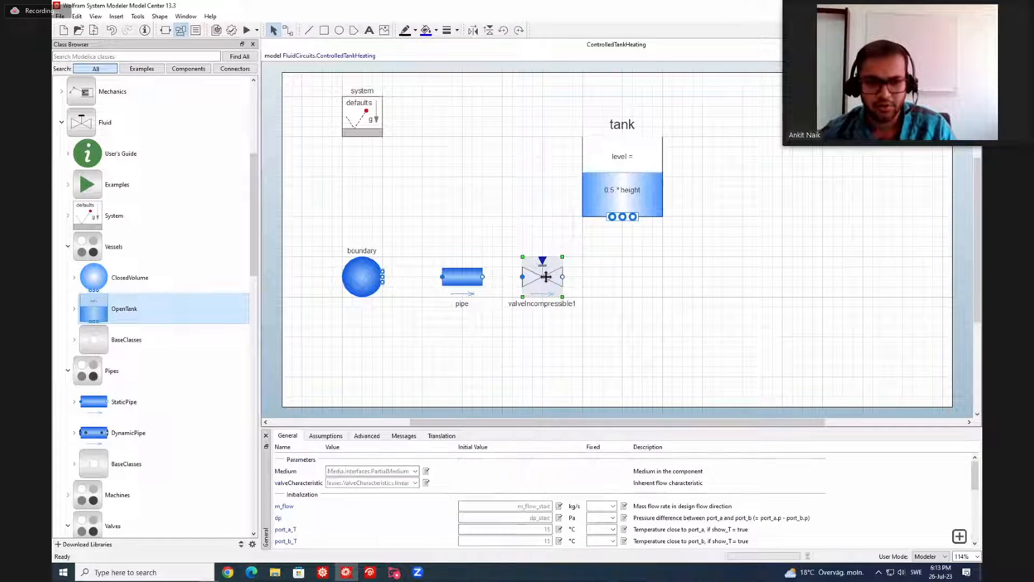
click(416, 472)
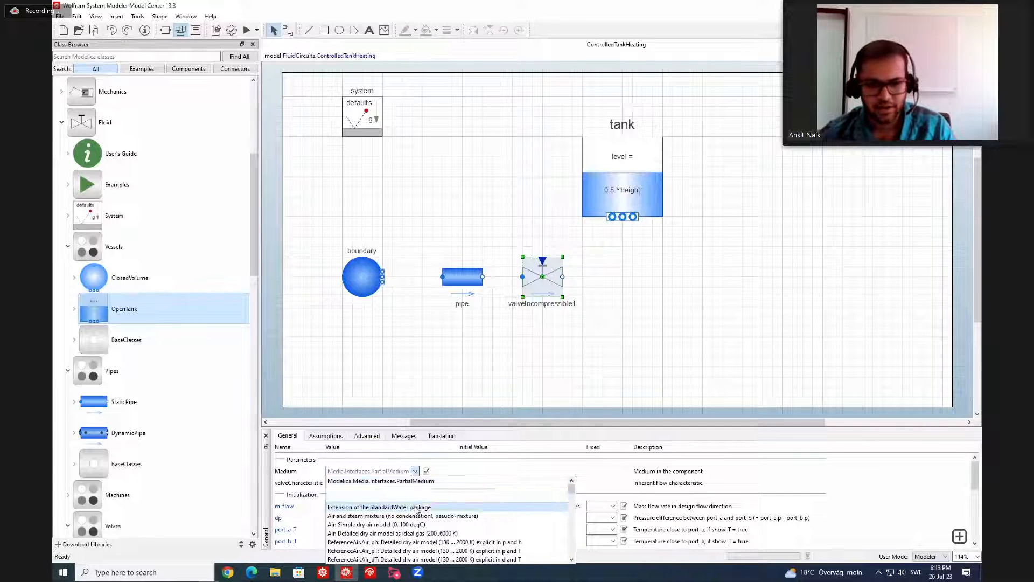
click(500, 478)
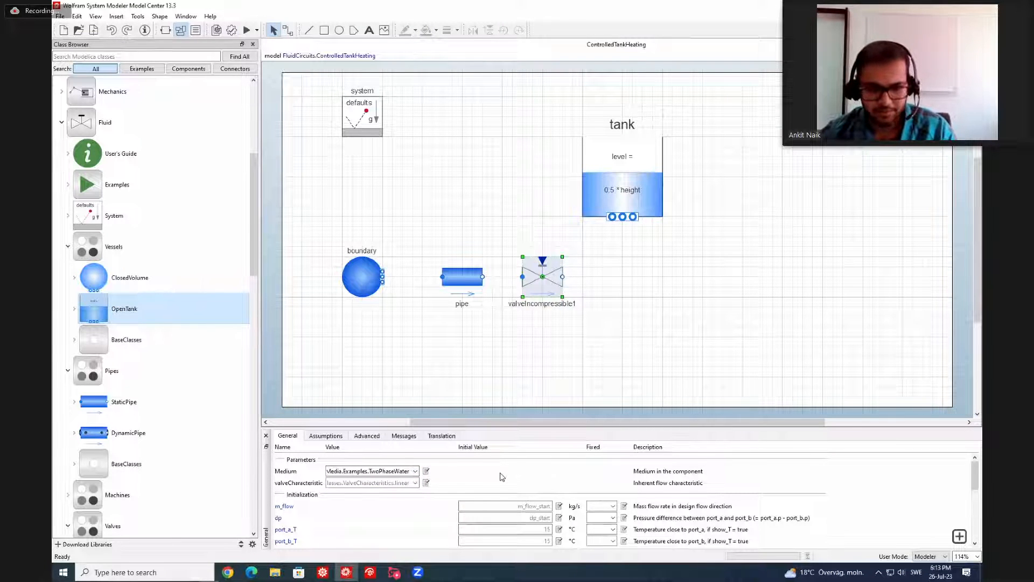
Step: Set the valve's nominal pressure drop dp_nominal to 0.1 bar and its nominal mass flow rate m_flow_nominal to 1 kg/s
scroll(501, 477, down, 8)
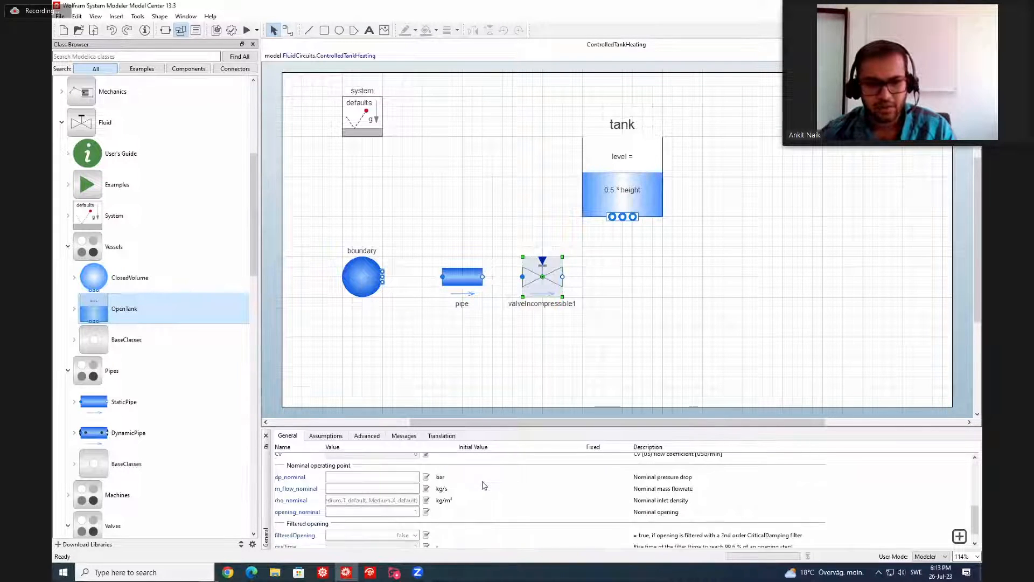
click(413, 478)
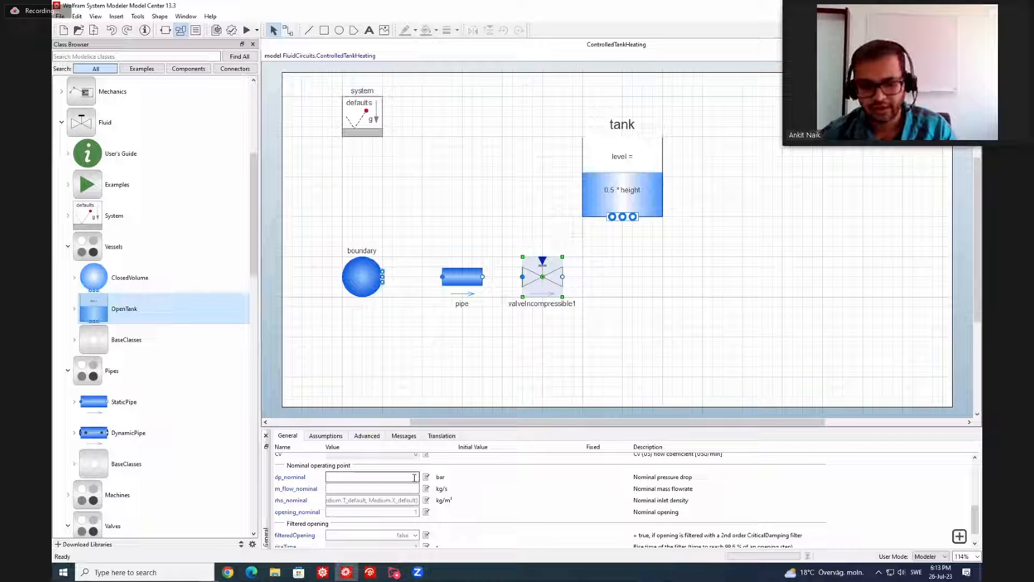
text(0.1)
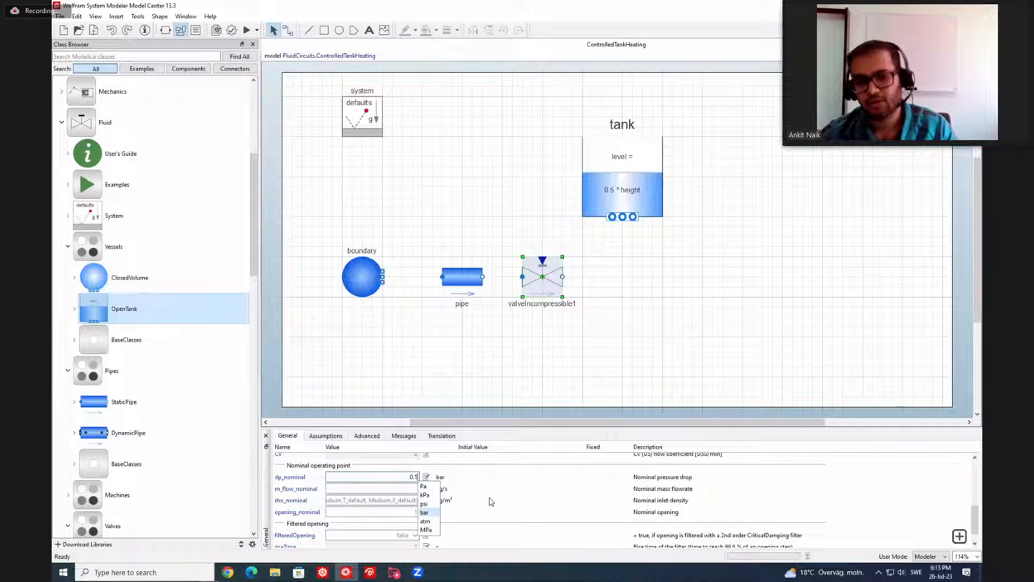
click(486, 498)
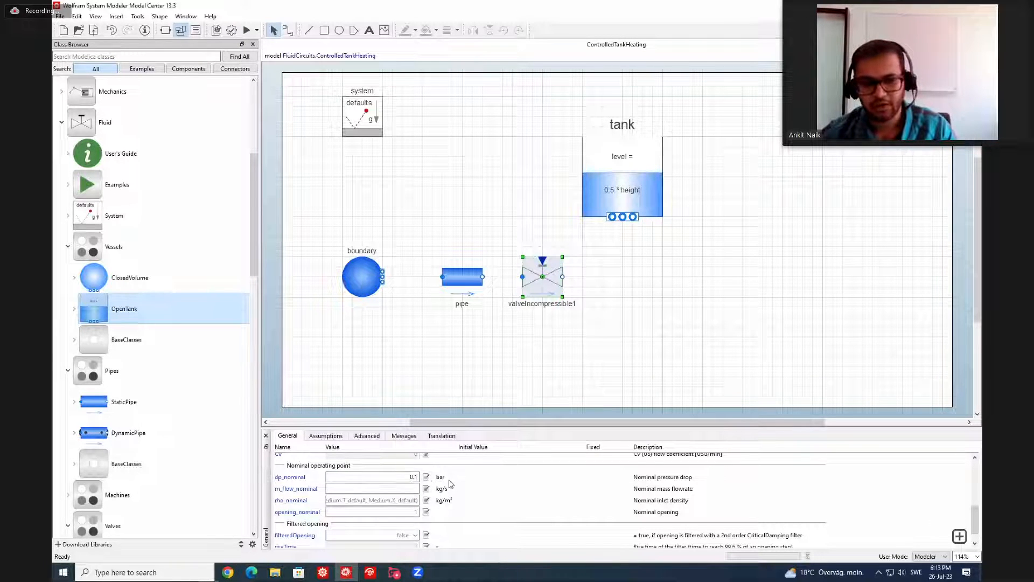
click(416, 489)
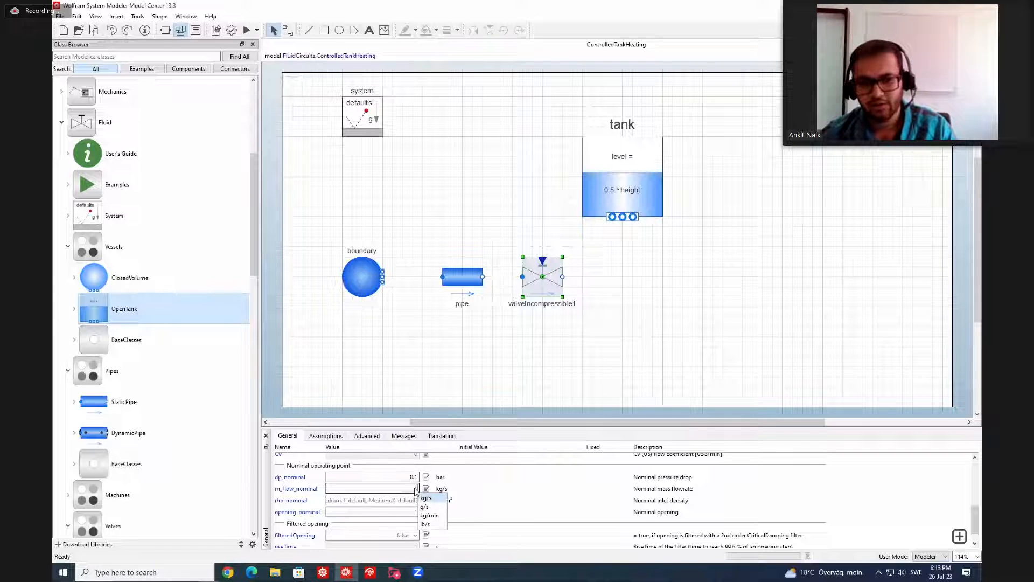
text(1)
click(486, 496)
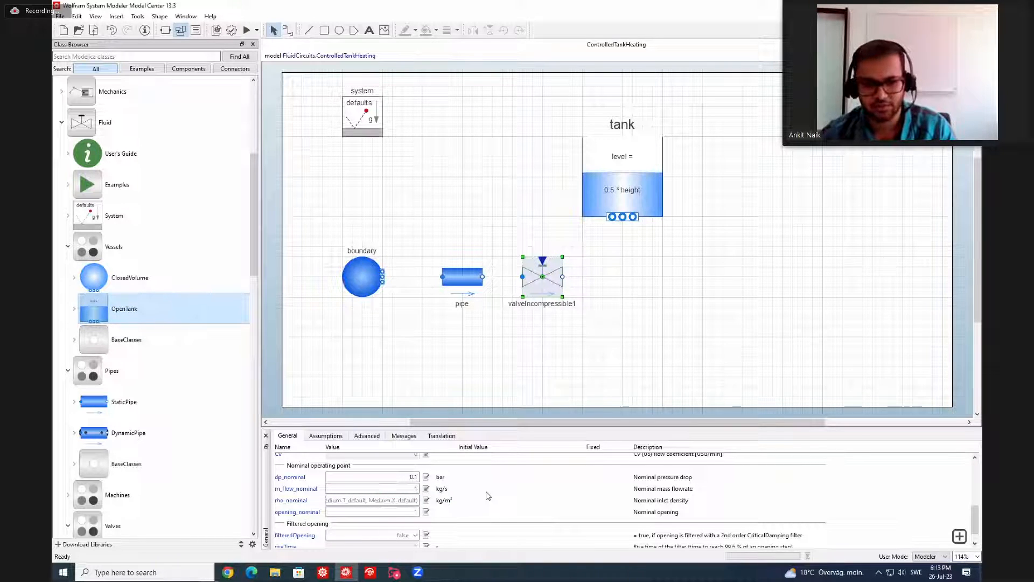
scroll(486, 495, down, 1)
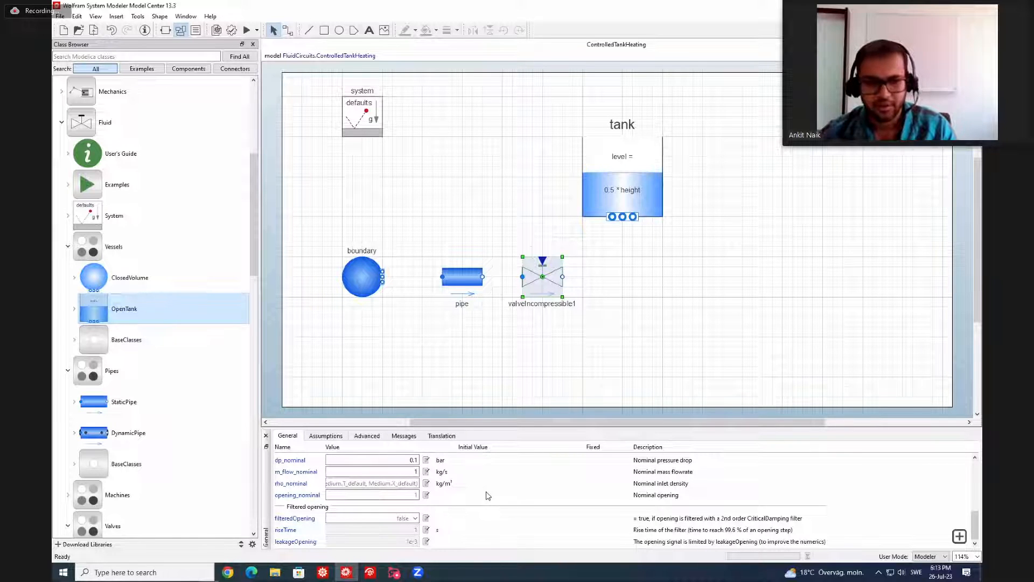
click(580, 341)
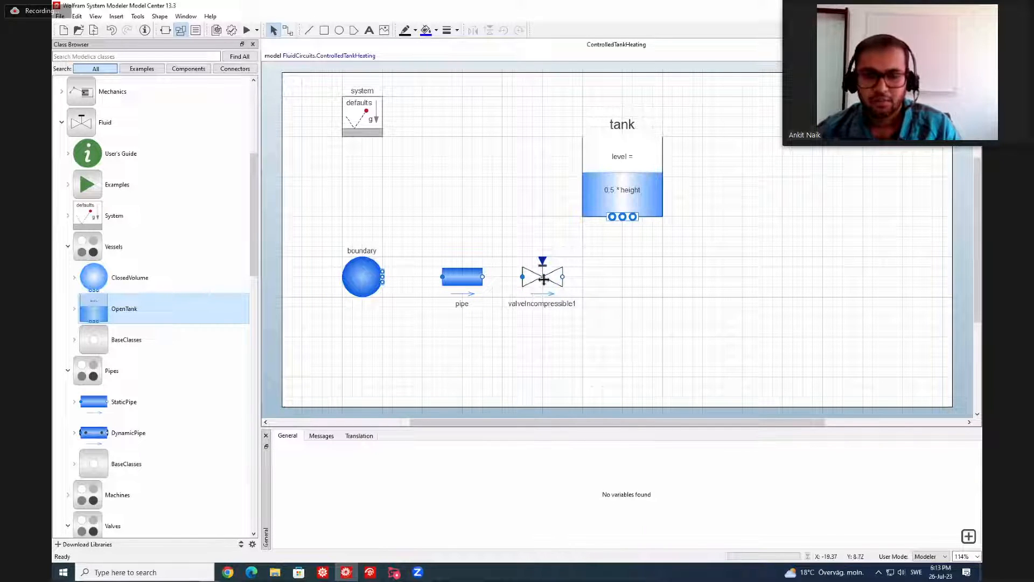
click(540, 269)
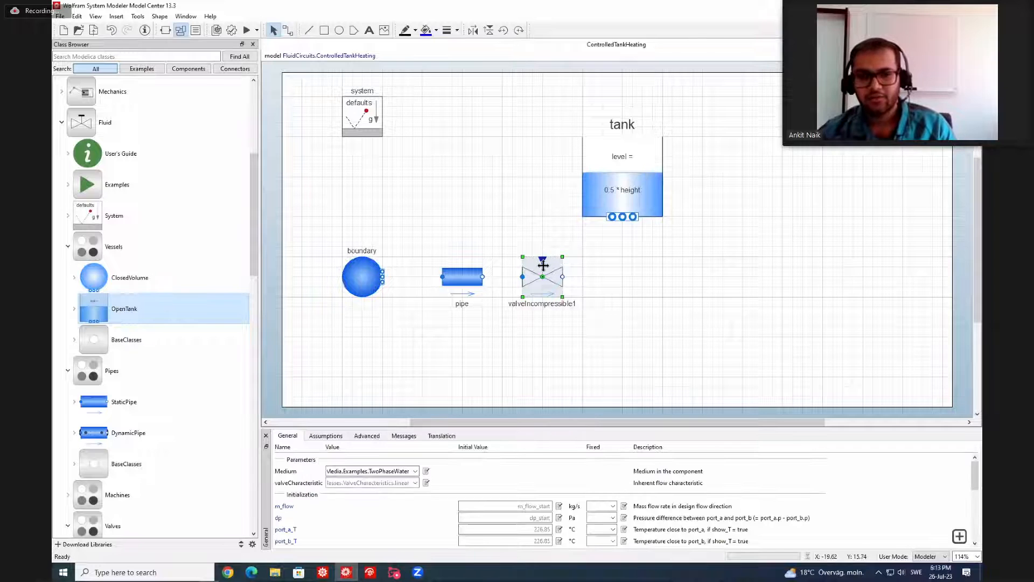
click(546, 243)
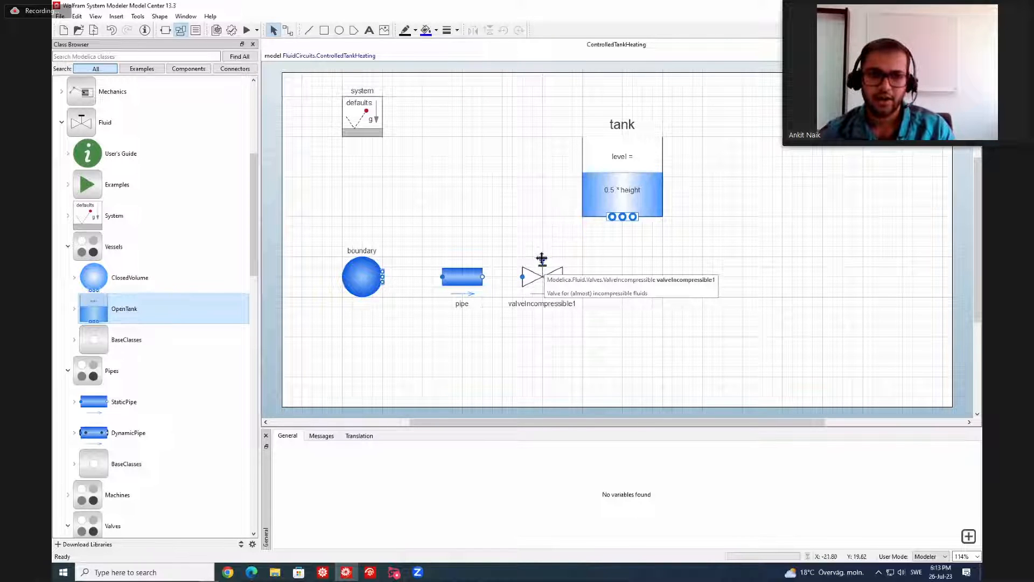
Step: Add a Ramp source from the Blocks library's Sources package above the pipe, to the left of the tank
scroll(124, 243, up, 5)
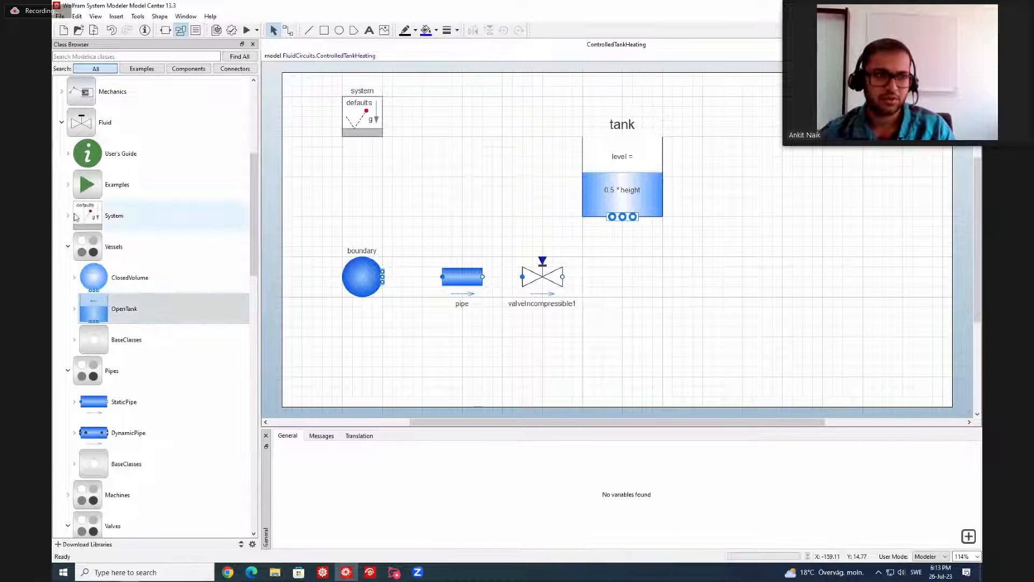
click(85, 178)
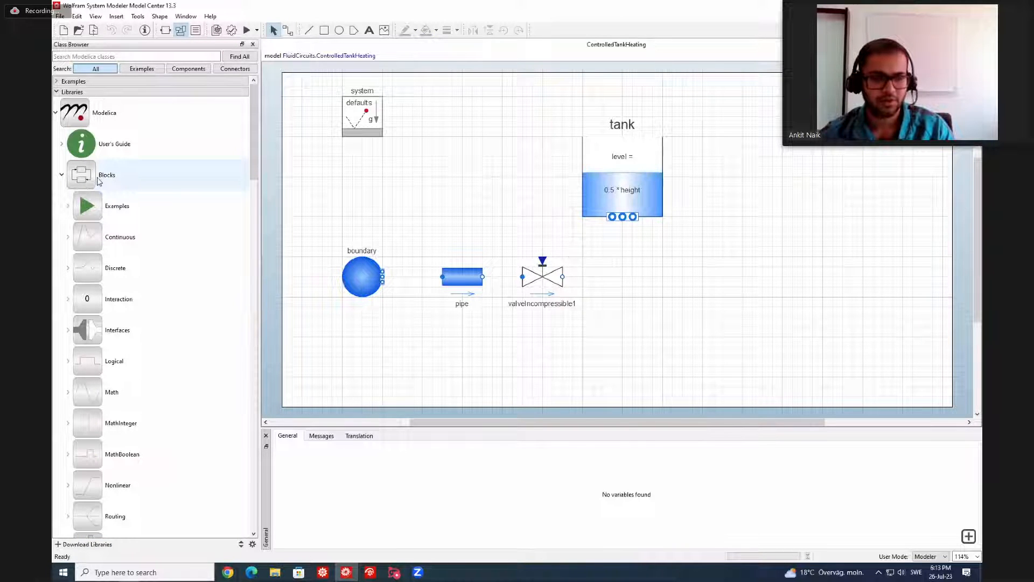
scroll(124, 231, down, 5)
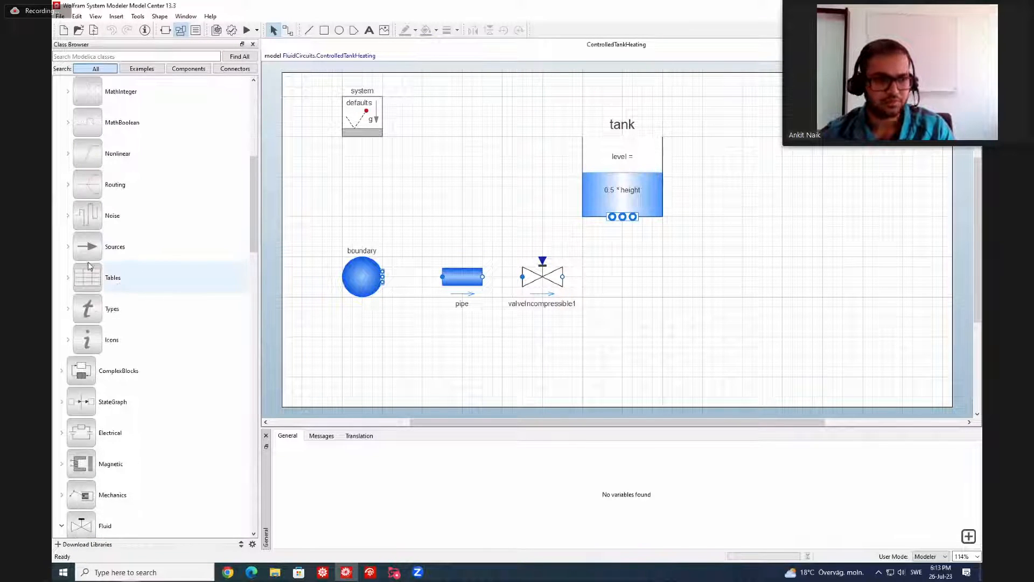
click(70, 249)
scroll(86, 281, down, 1)
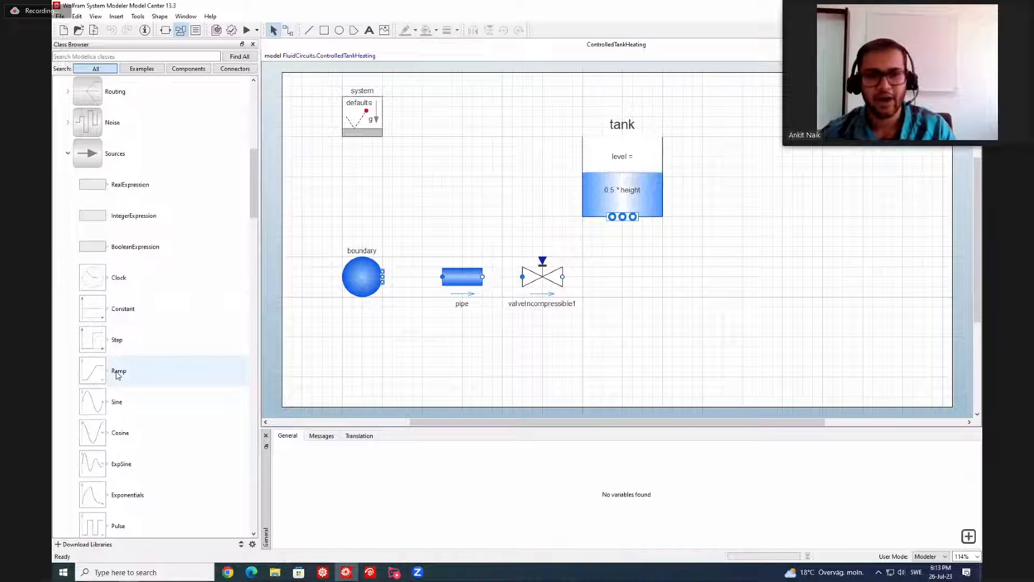
drag(118, 374, 480, 199)
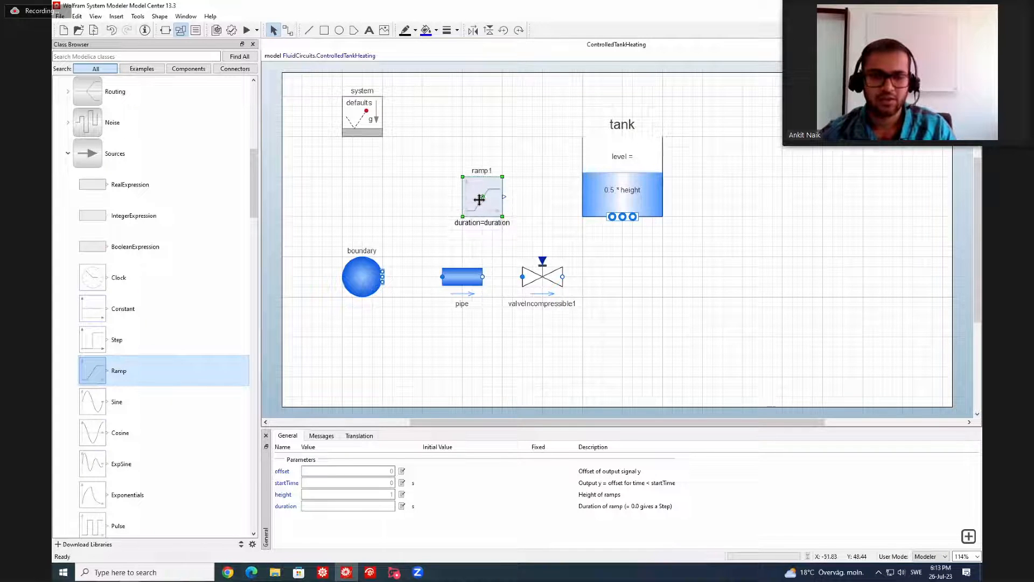
Step: Set the ramp's offset to 0.1 and its startTime to 2 s
click(386, 469)
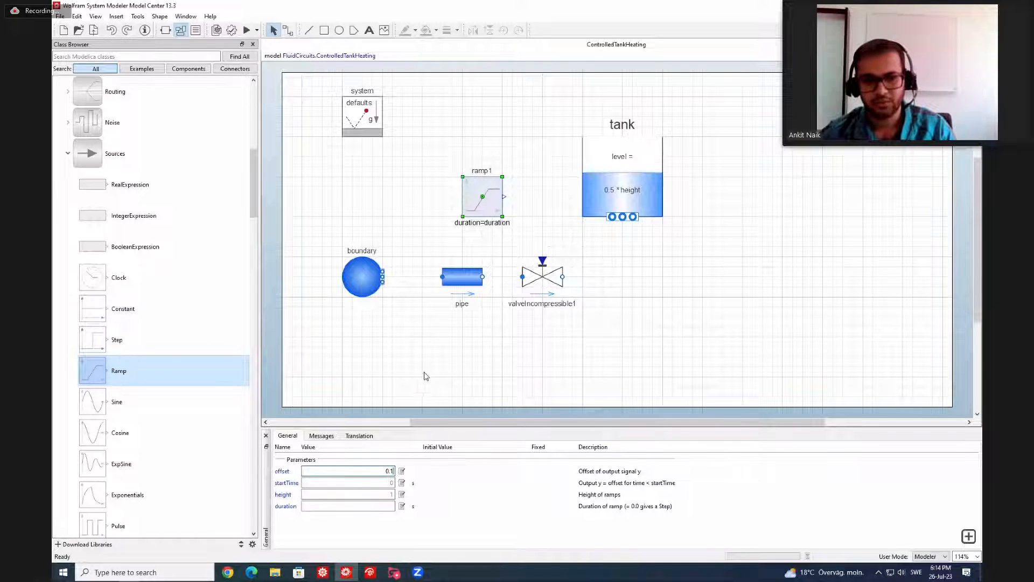
text(0.1)
click(389, 484)
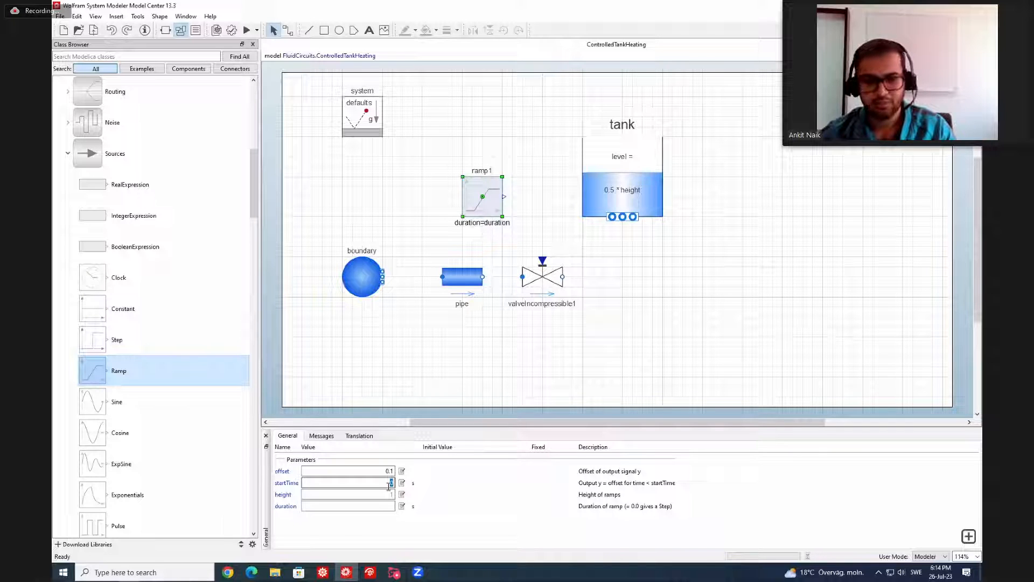
text(2)
click(458, 479)
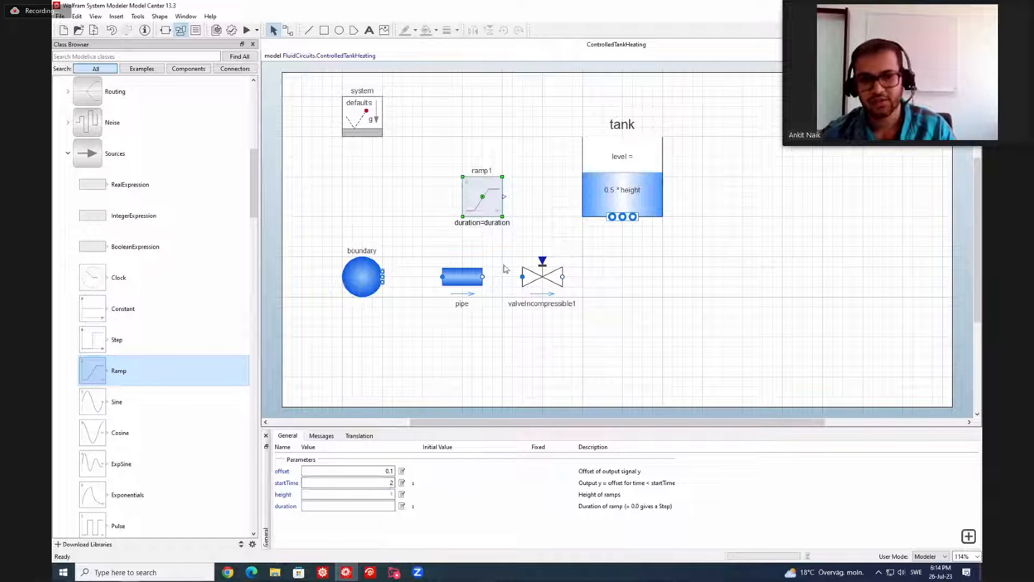
Step: Set the ramp's height to 0.9 and its duration to 3 s
click(387, 495)
drag(386, 494, 468, 495)
text(0)
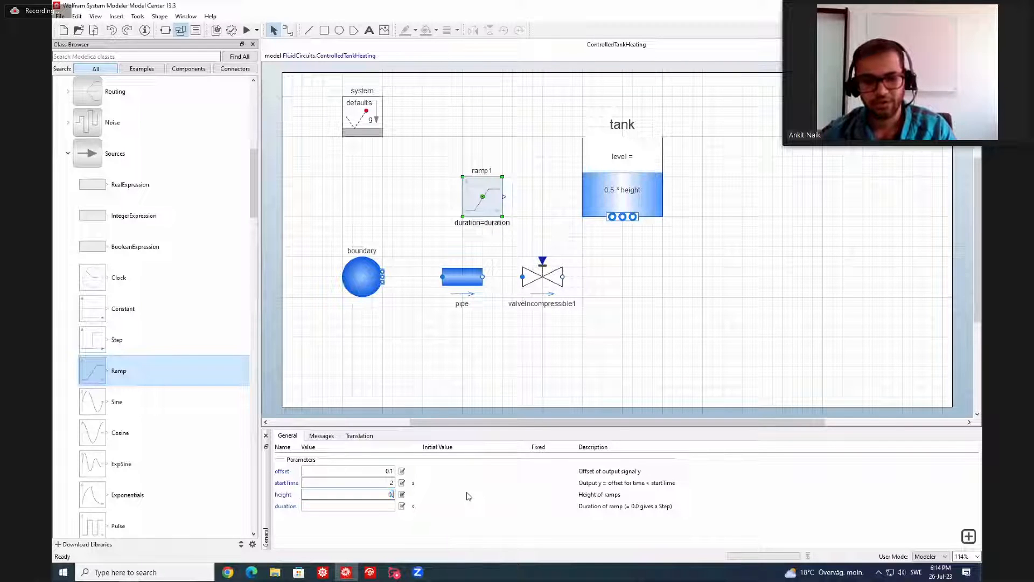
text(.9)
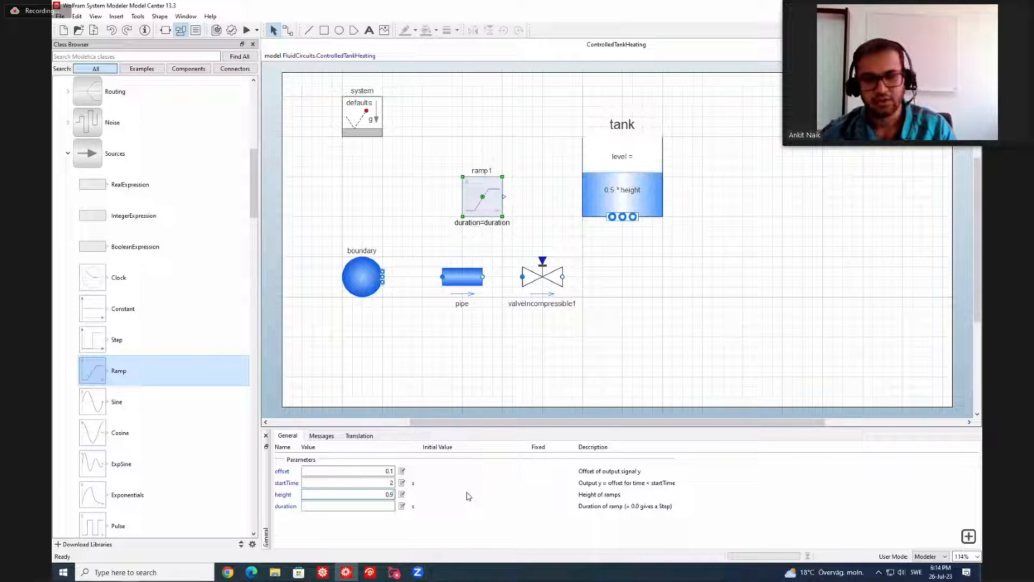
click(469, 496)
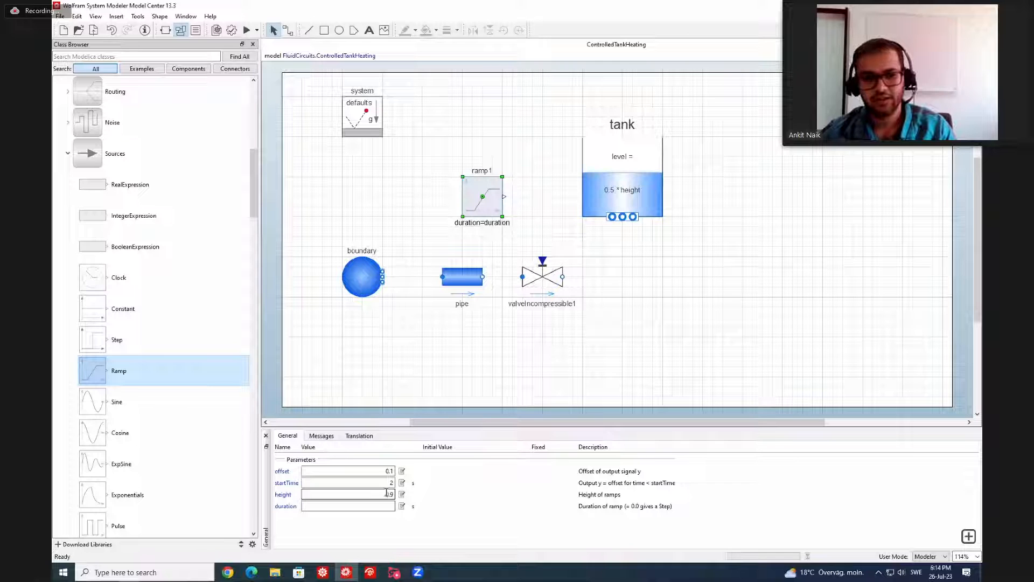
click(384, 472)
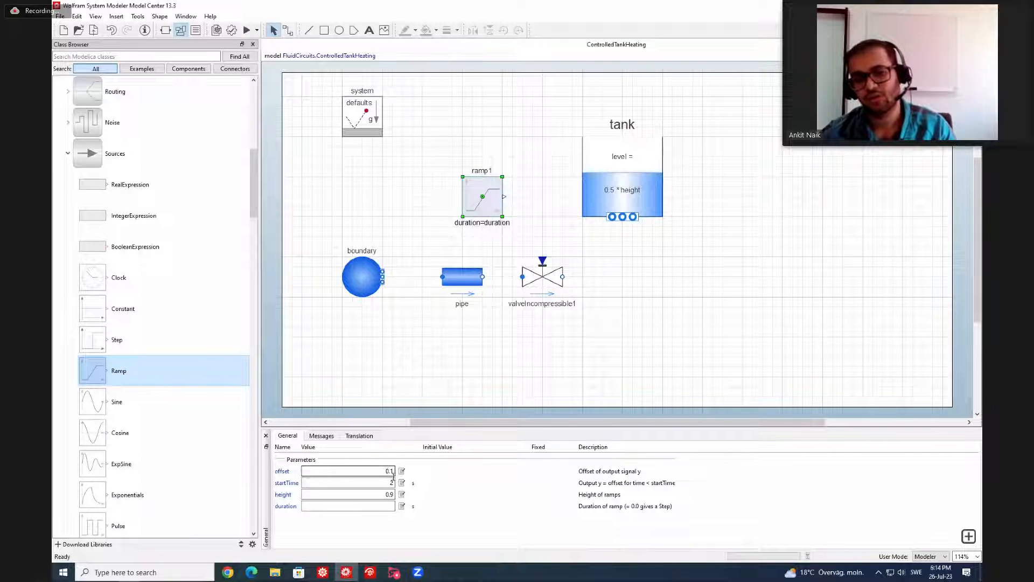
click(386, 495)
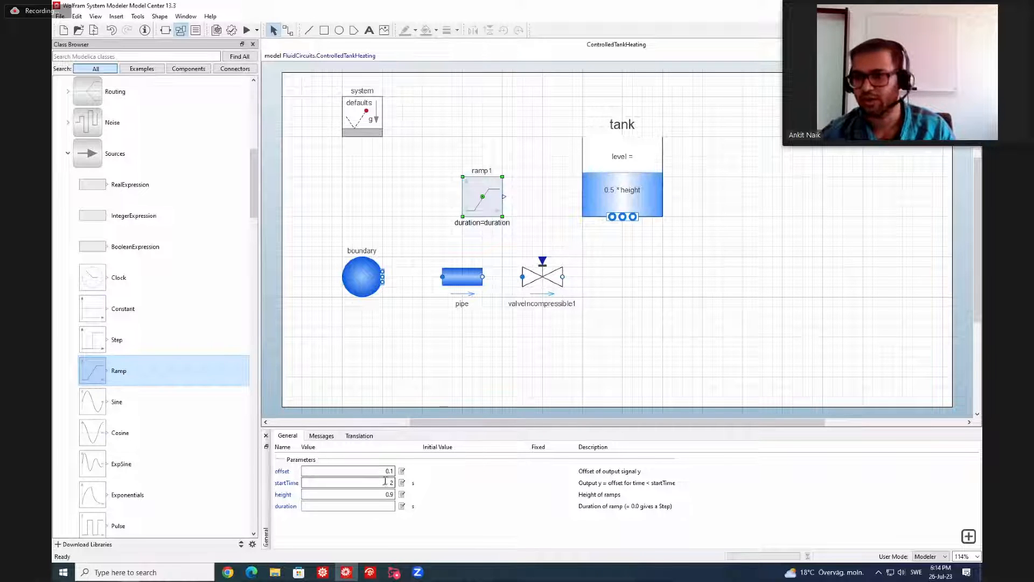
click(386, 505)
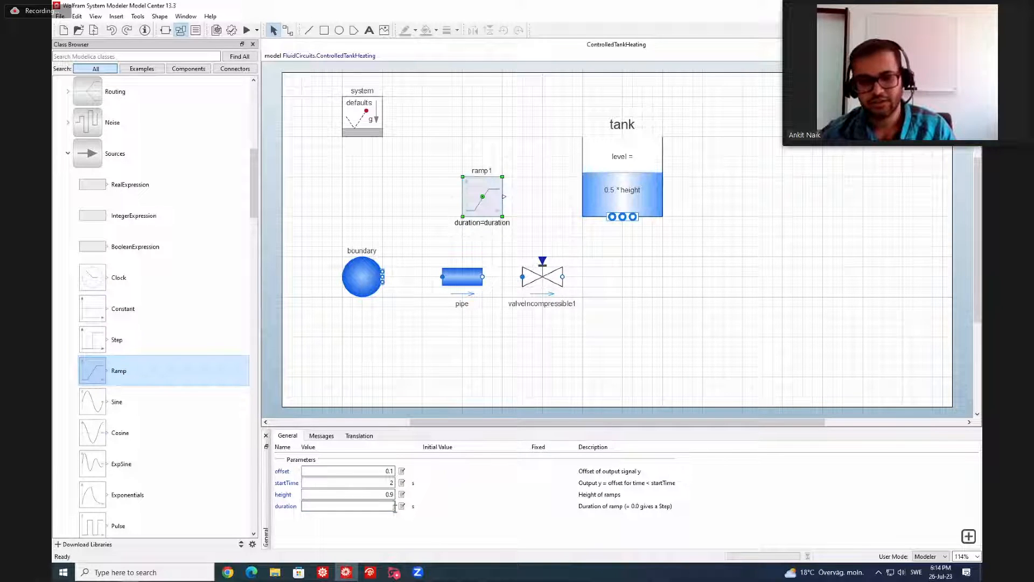
text(3)
key(Return)
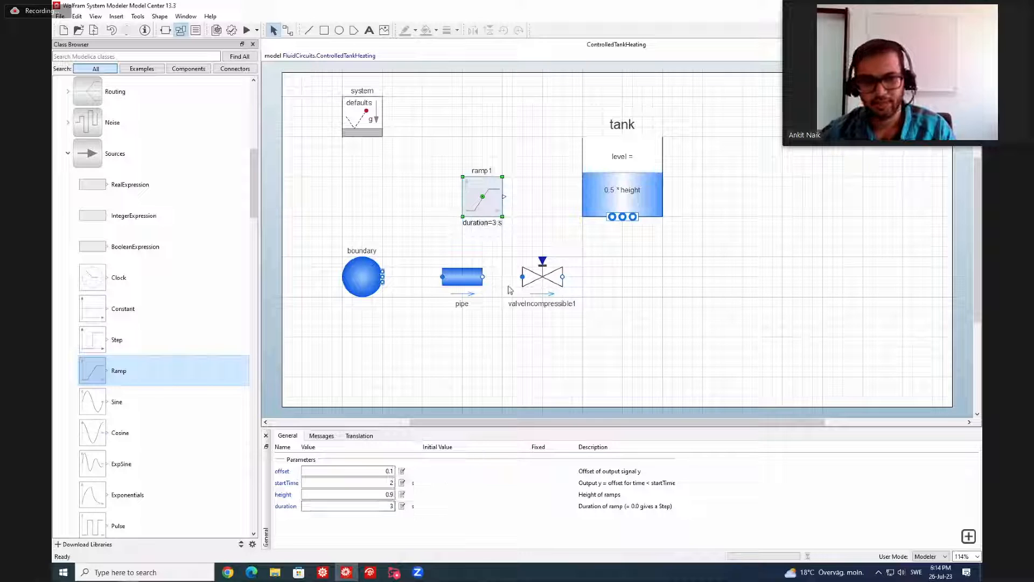
Step: Set the tank's Medium to the two-phase water model, Media.Examples.TwoPhaseWater
click(539, 206)
click(609, 172)
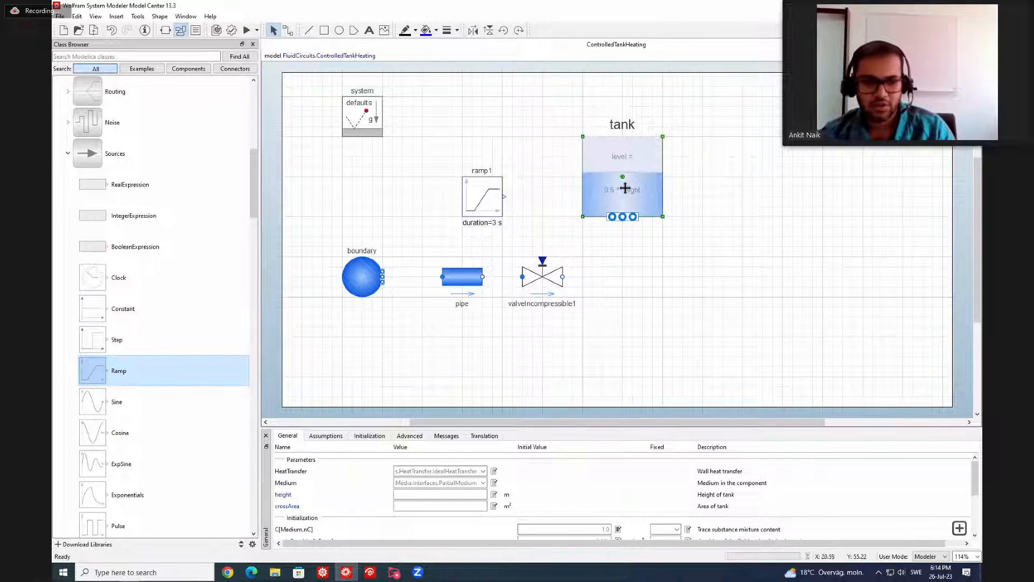
click(483, 482)
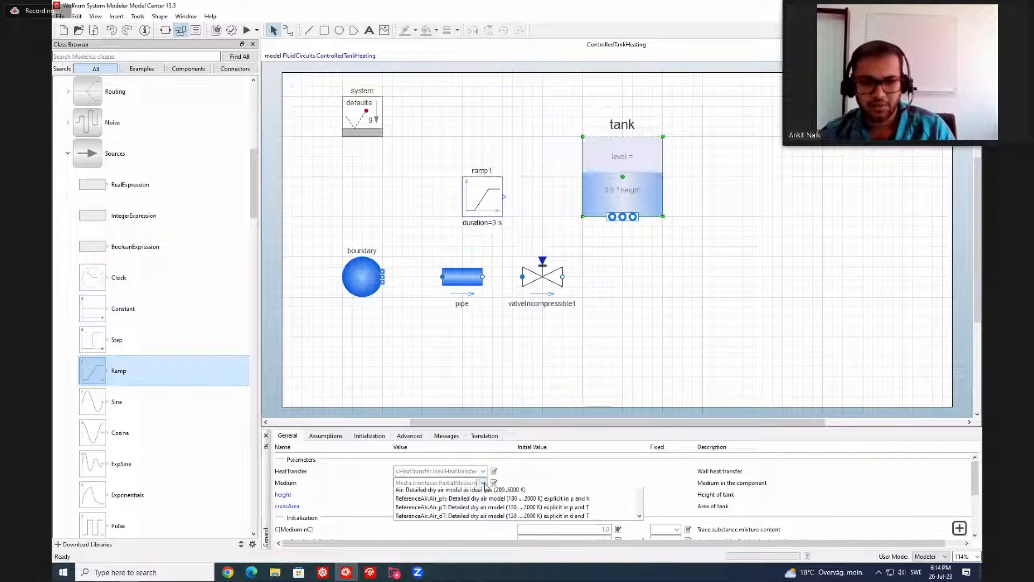
click(477, 523)
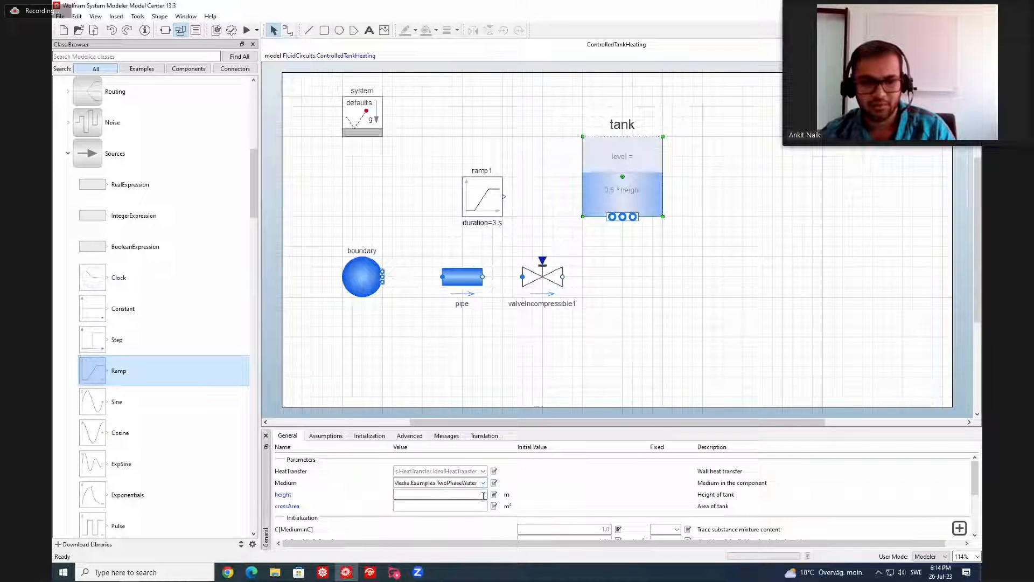
Step: Set the tank's height to 20 m and its crossArea to 5 m²
click(483, 496)
text(20)
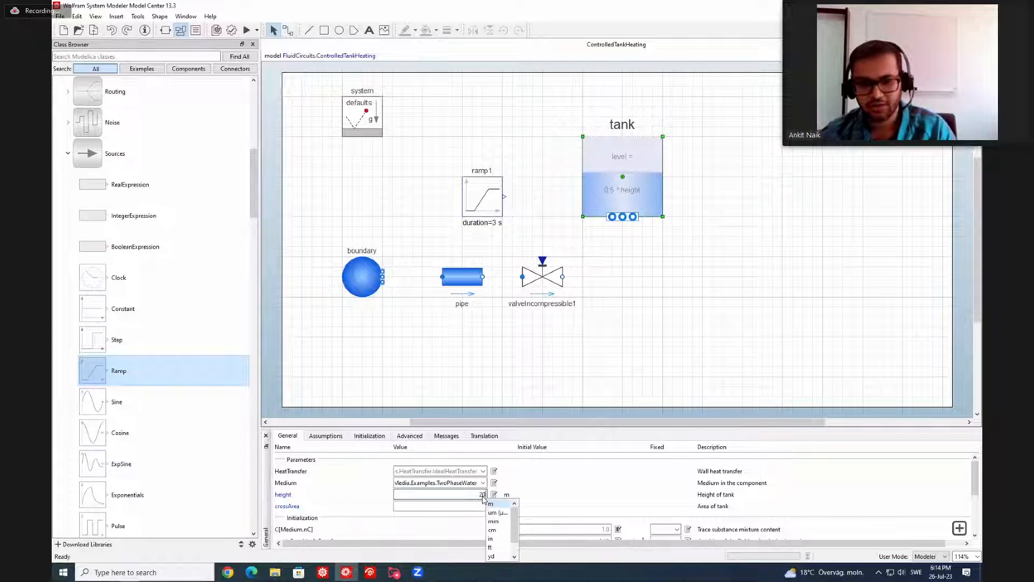
click(491, 503)
click(473, 505)
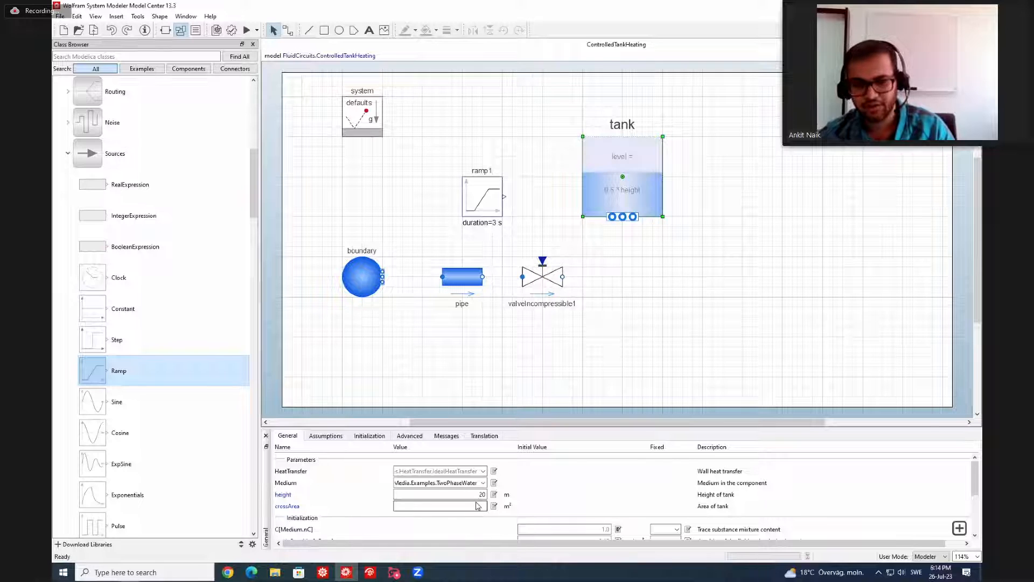
text(5)
click(583, 485)
Step: Set the tank's number of ports nPorts to 1 and its use_portsData option to false
scroll(582, 487, down, 2)
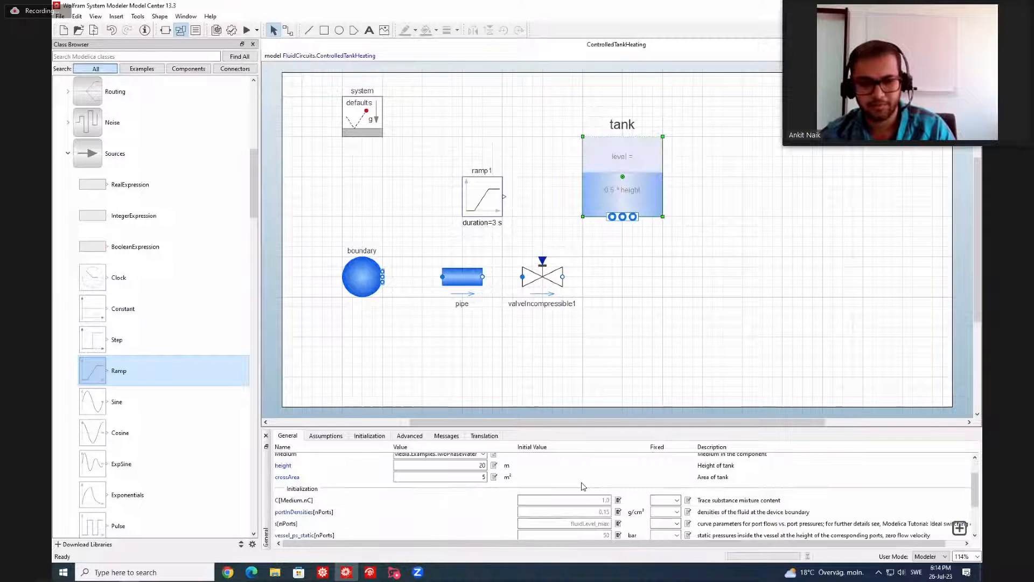
scroll(582, 487, down, 2)
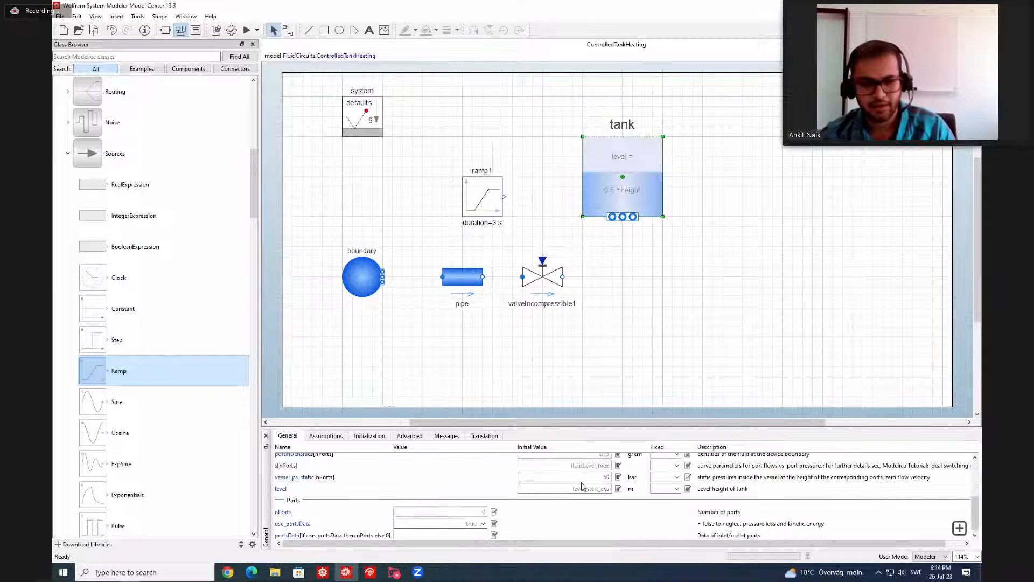
click(483, 510)
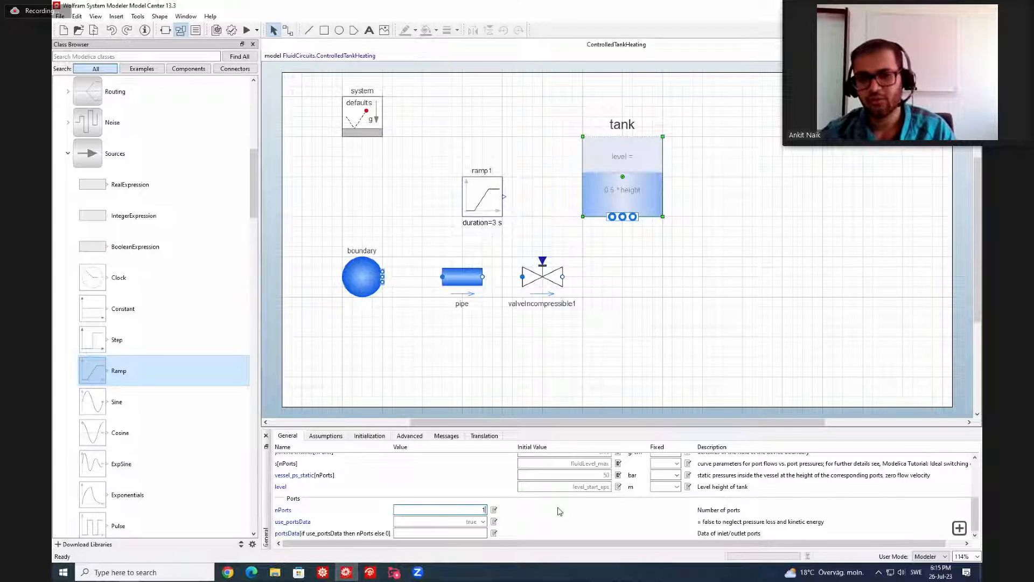
click(626, 222)
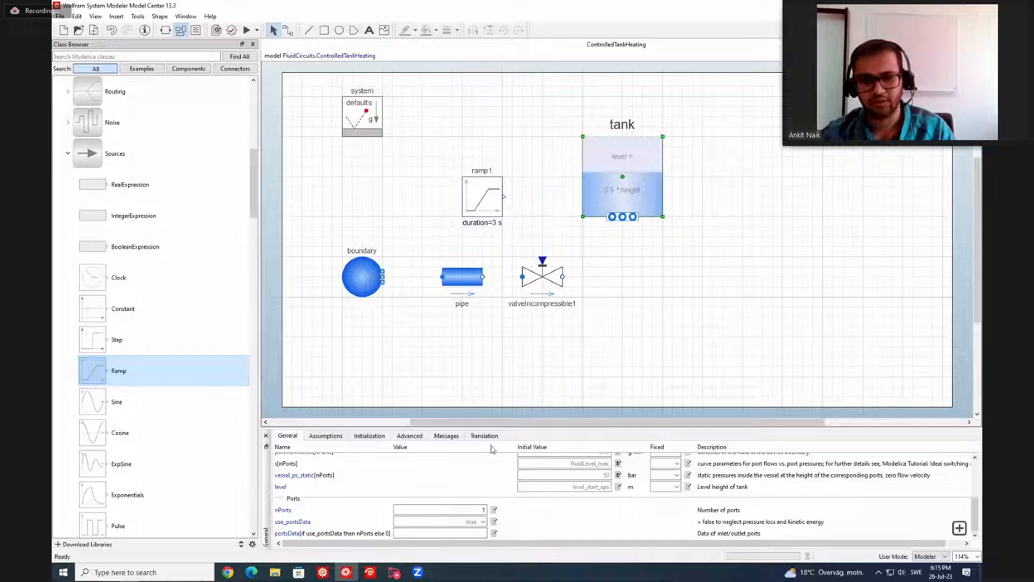
click(483, 522)
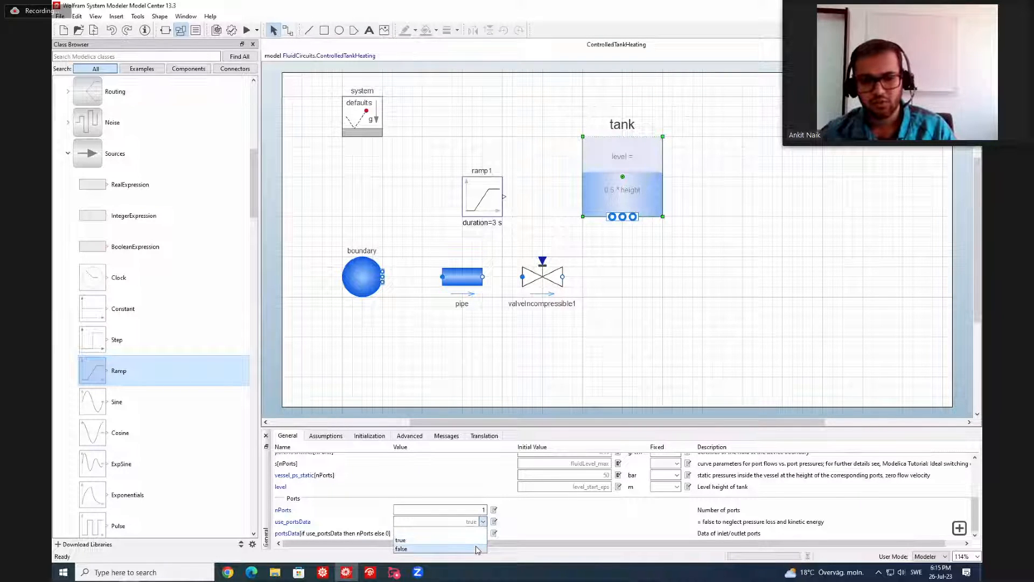
click(478, 541)
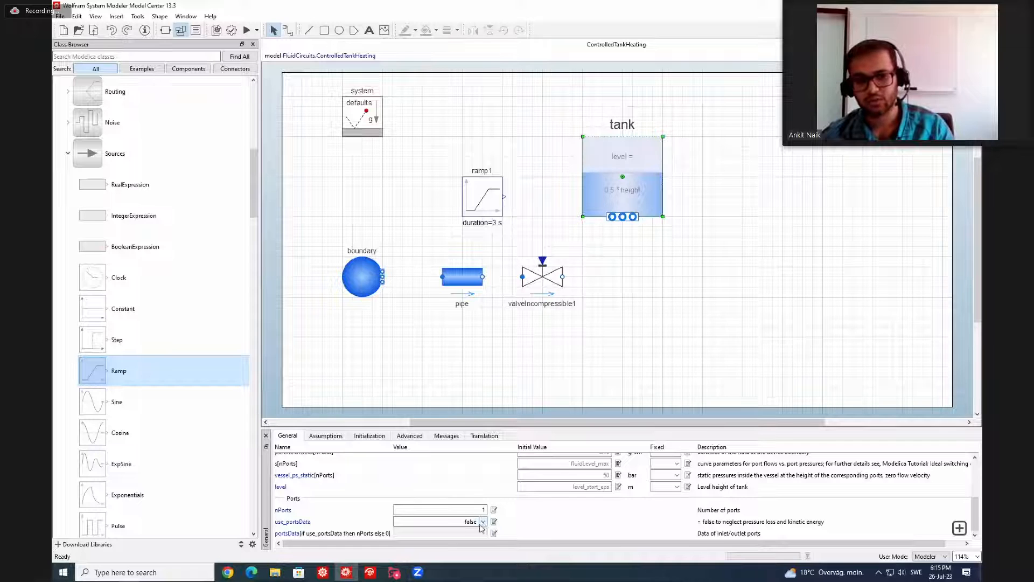
click(623, 265)
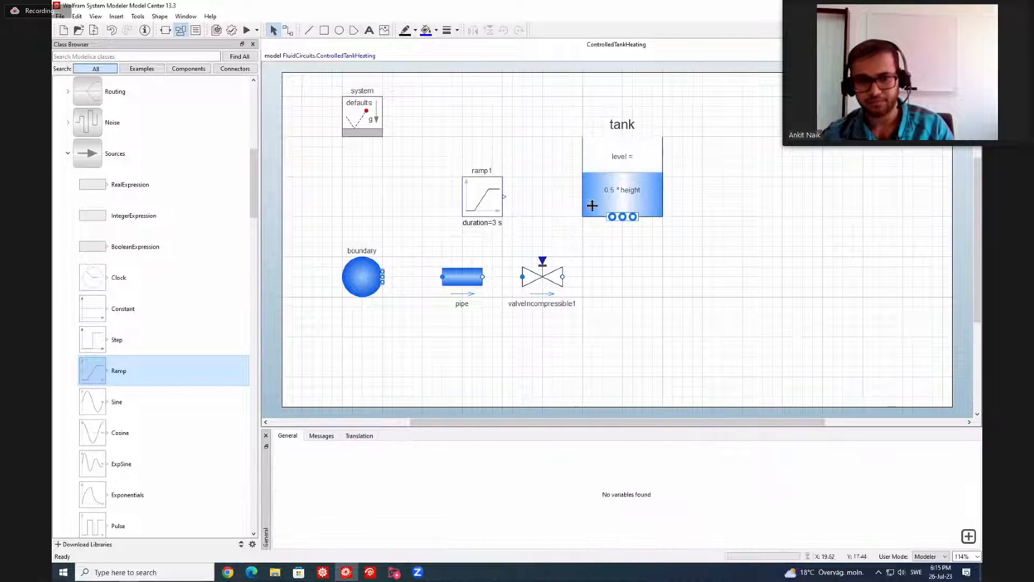
Step: Connect the fluid line in series from the boundary through the pipe and the incompressible valve to the tank's ports
click(291, 35)
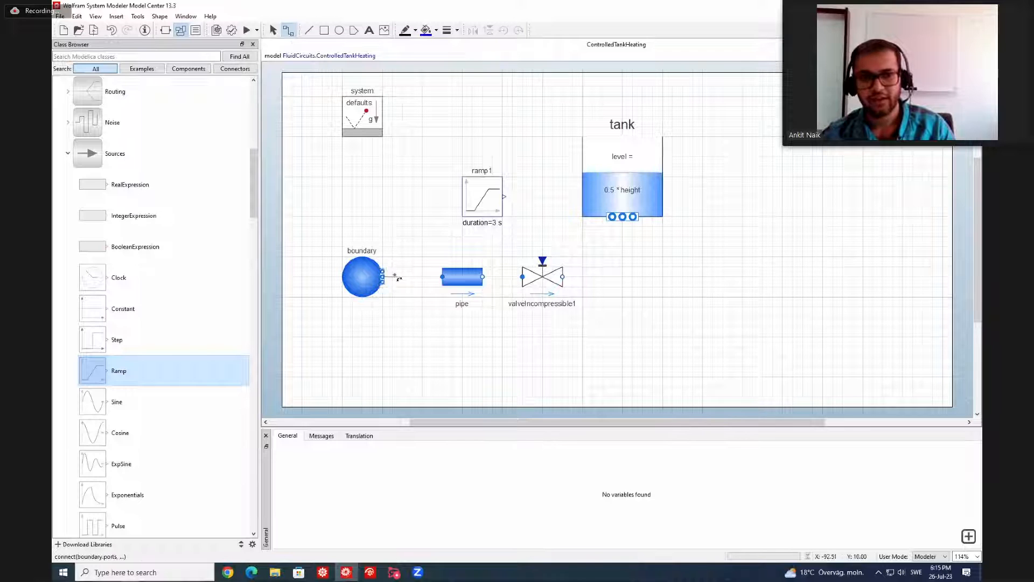
drag(384, 277, 443, 277)
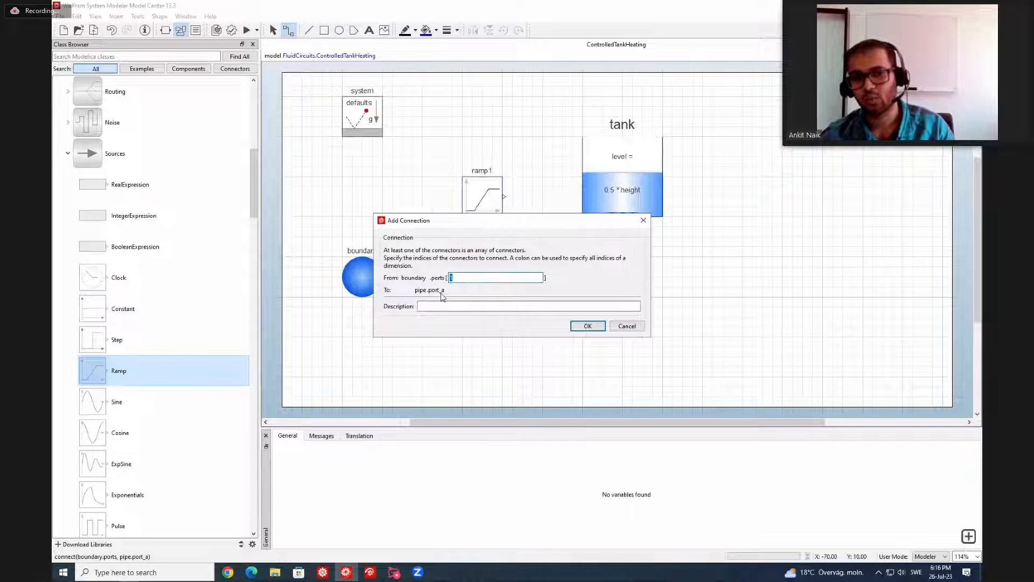
click(588, 326)
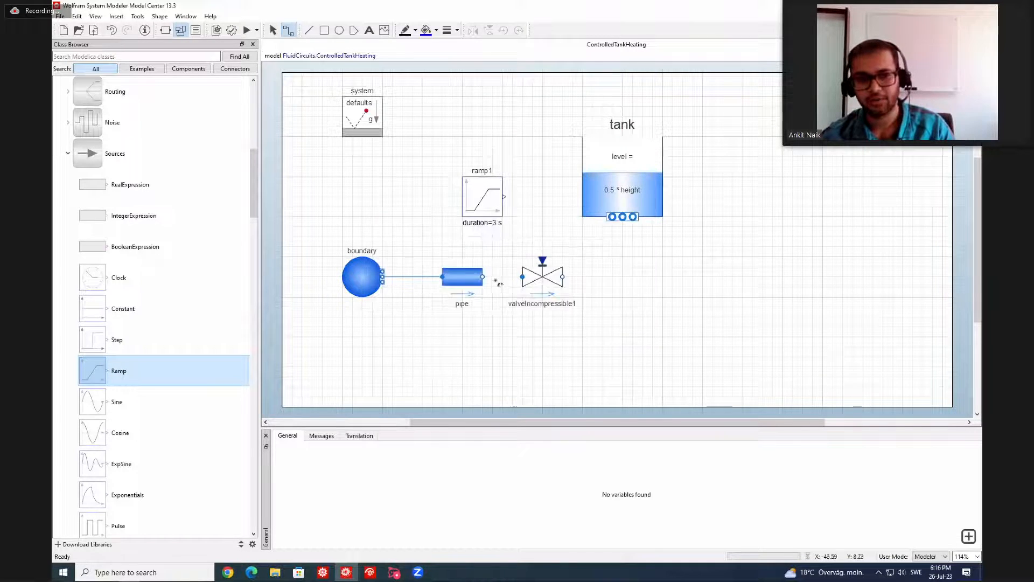
drag(492, 281, 622, 217)
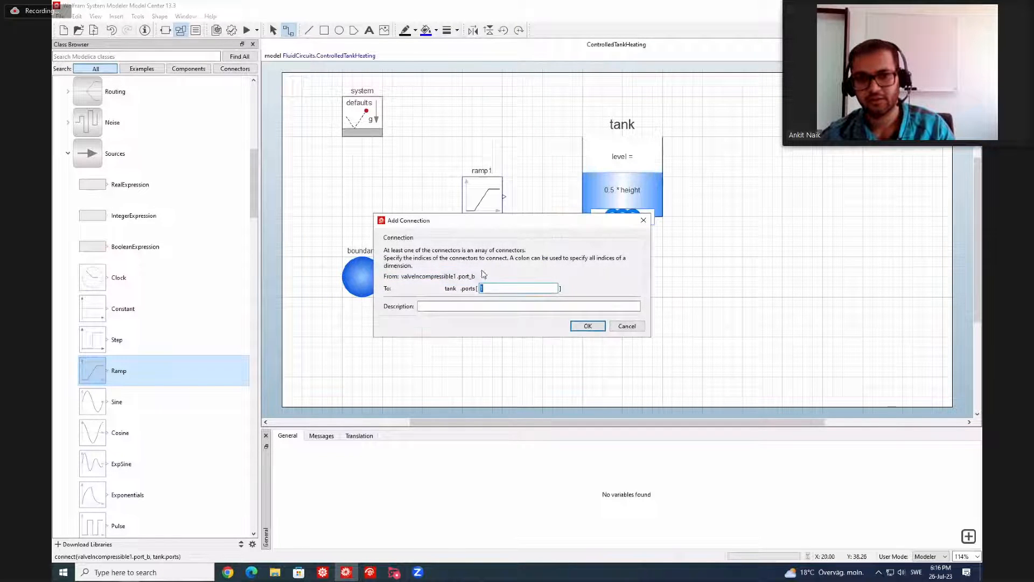
click(586, 326)
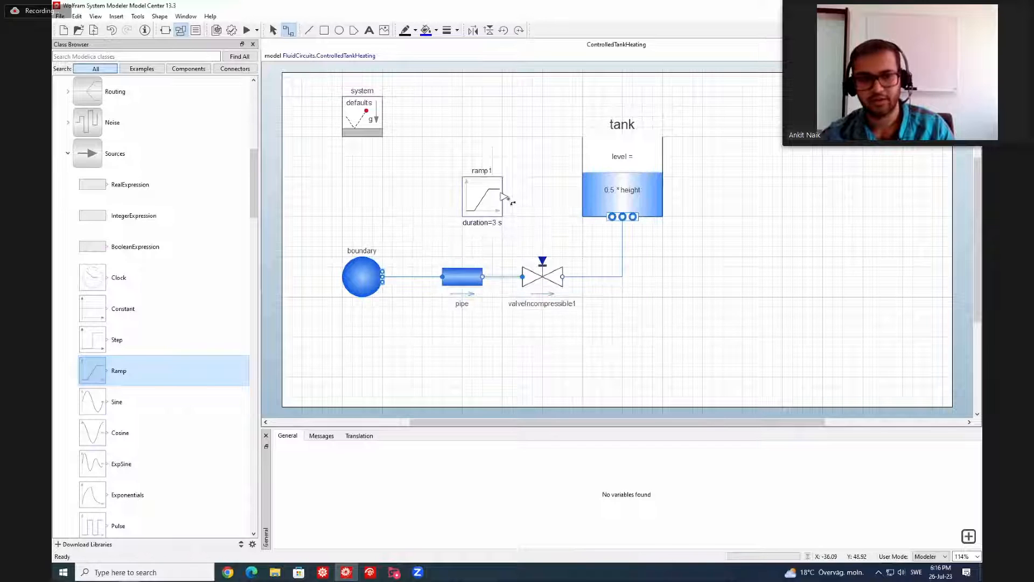
Step: Connect the ramp's output to the valve's opening input and validate the ControlledTankHeating model
mouse_move(504, 197)
mouse_down()
mouse_move(542, 228)
mouse_move(542, 261)
mouse_up()
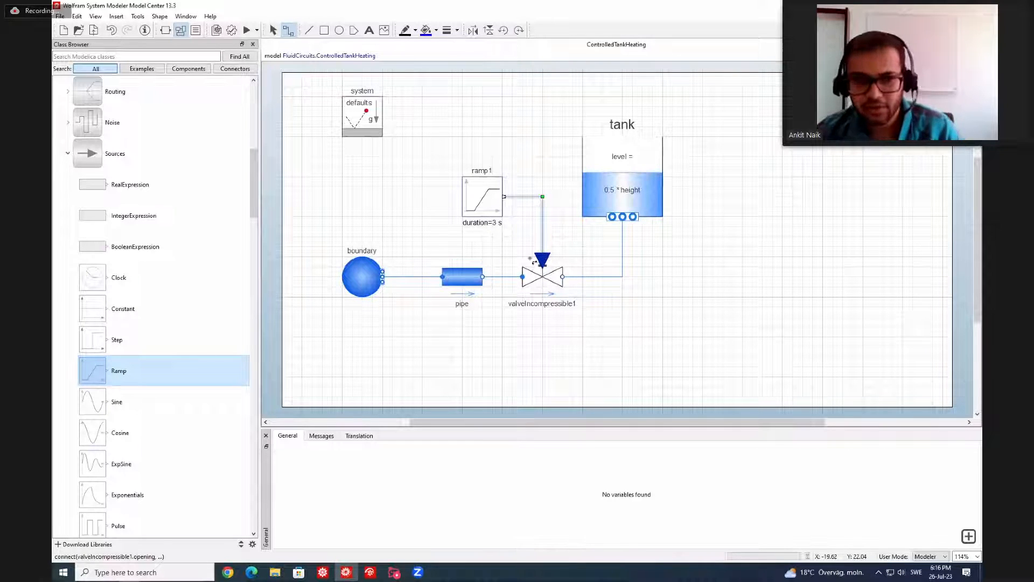
click(505, 132)
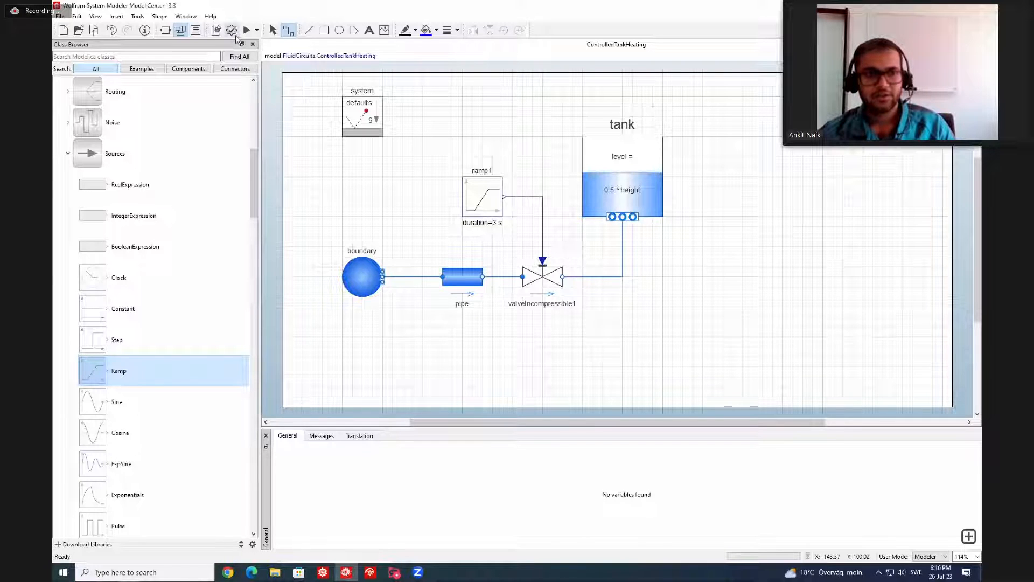
click(232, 31)
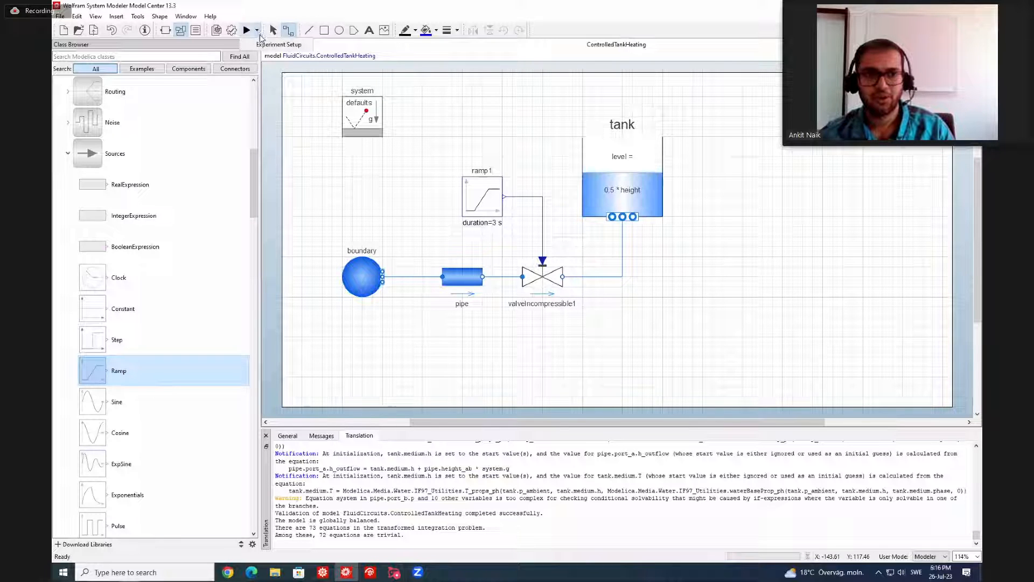
Step: Set the stop time in the model's experiment setup to 60 s
click(258, 32)
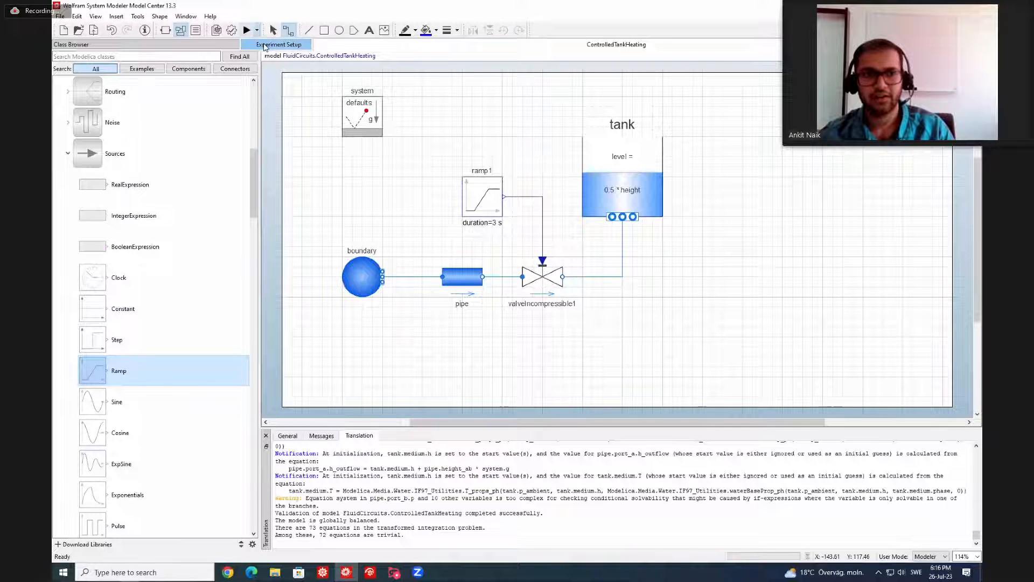
click(264, 47)
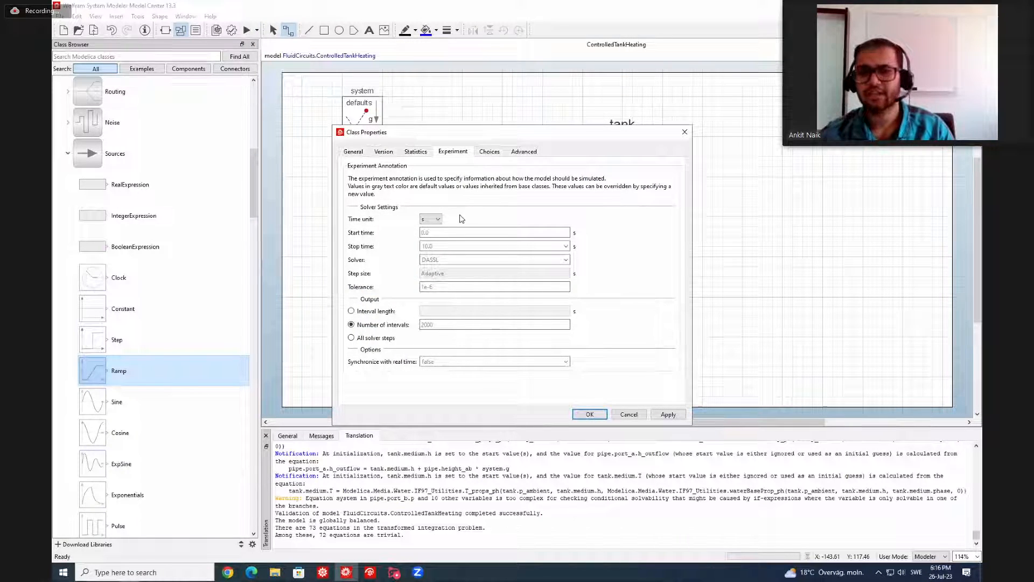
double_click(453, 247)
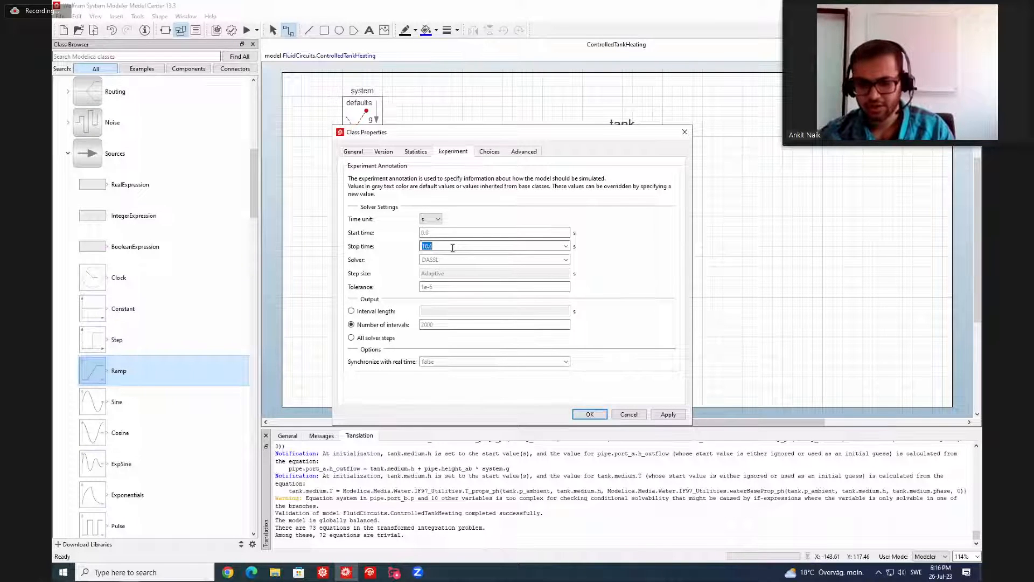
text(5)
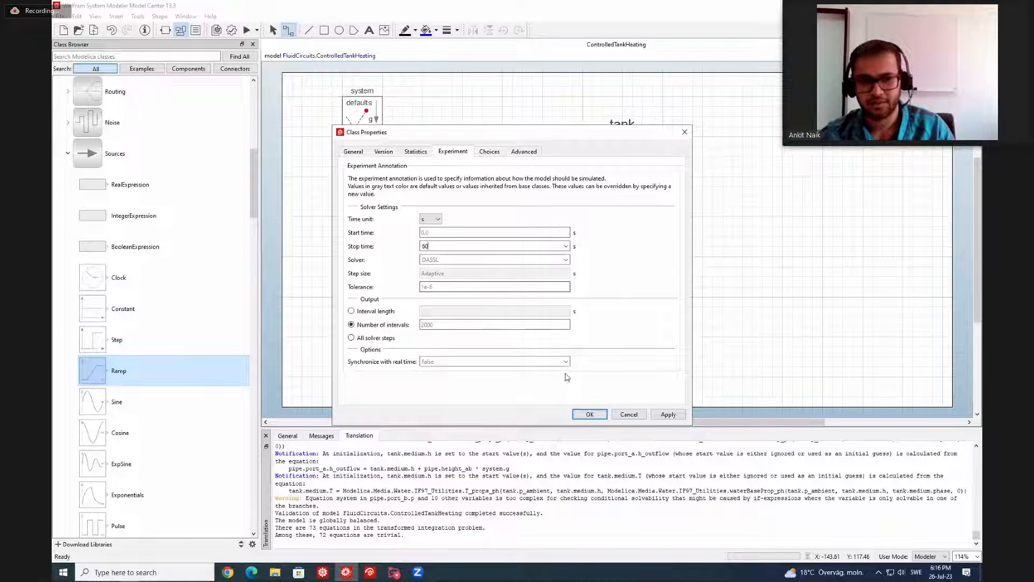
click(589, 416)
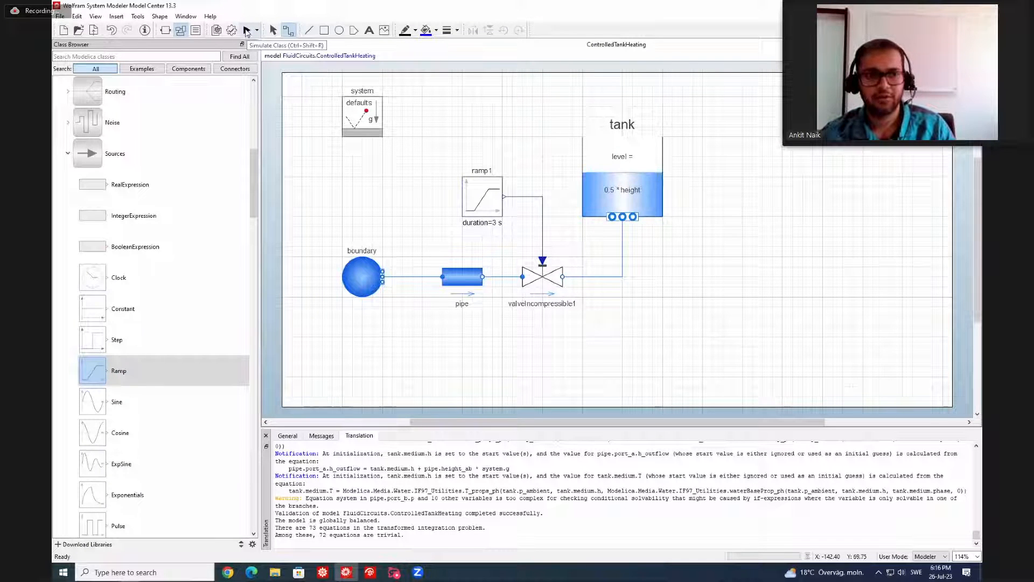
Step: Simulate the model and plot the tank's level variable in Simulation Center
click(246, 30)
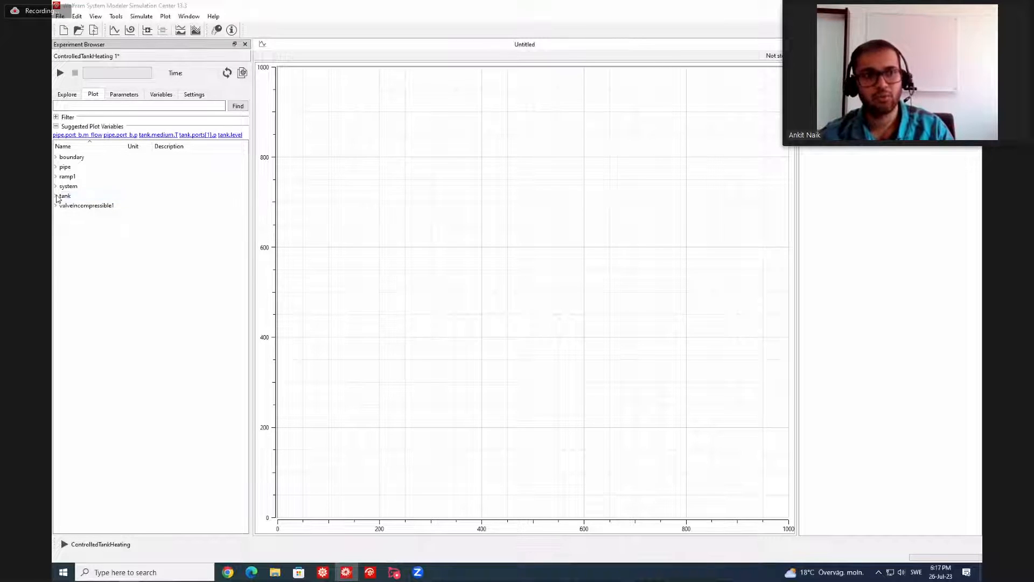
click(56, 197)
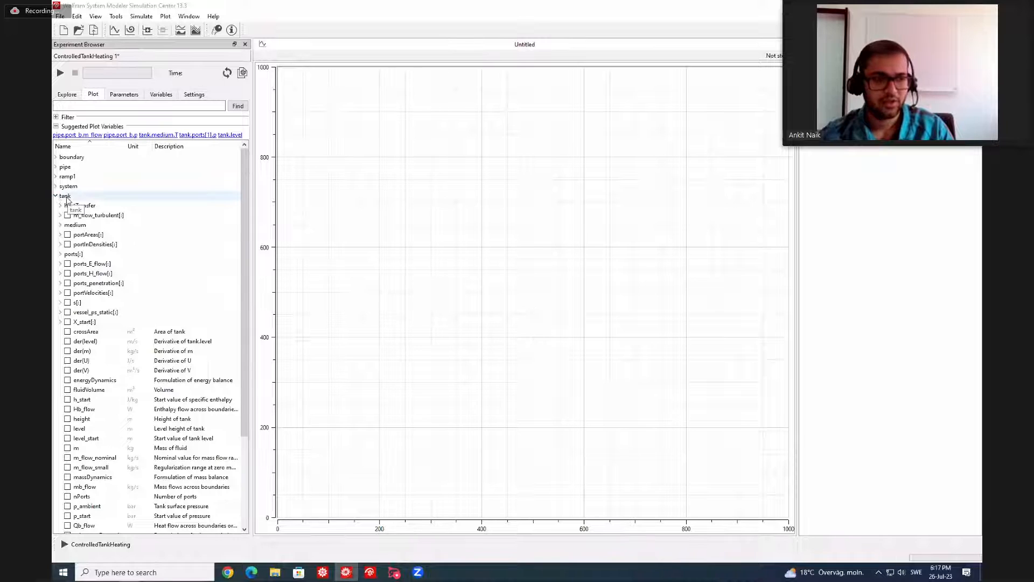
scroll(113, 258, down, 2)
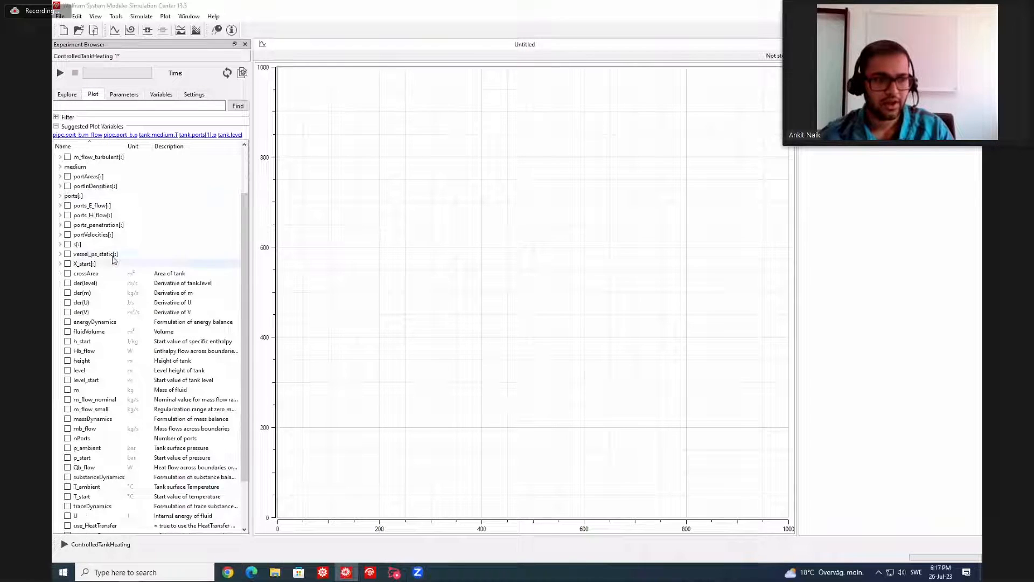
click(67, 370)
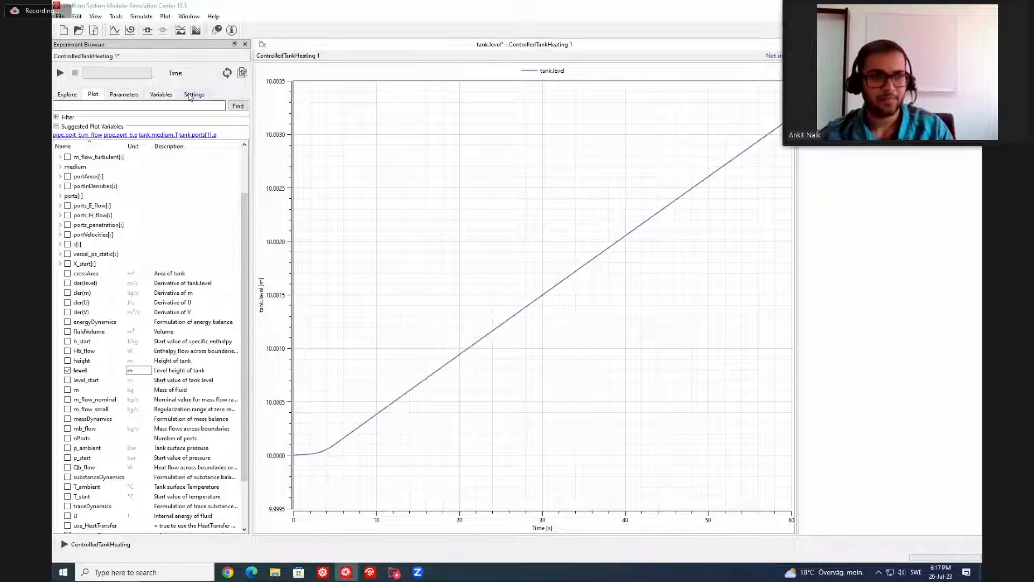
Step: Change the experiment's time unit to min, set the stop time to 10 min and rerun the simulation
click(190, 95)
click(136, 120)
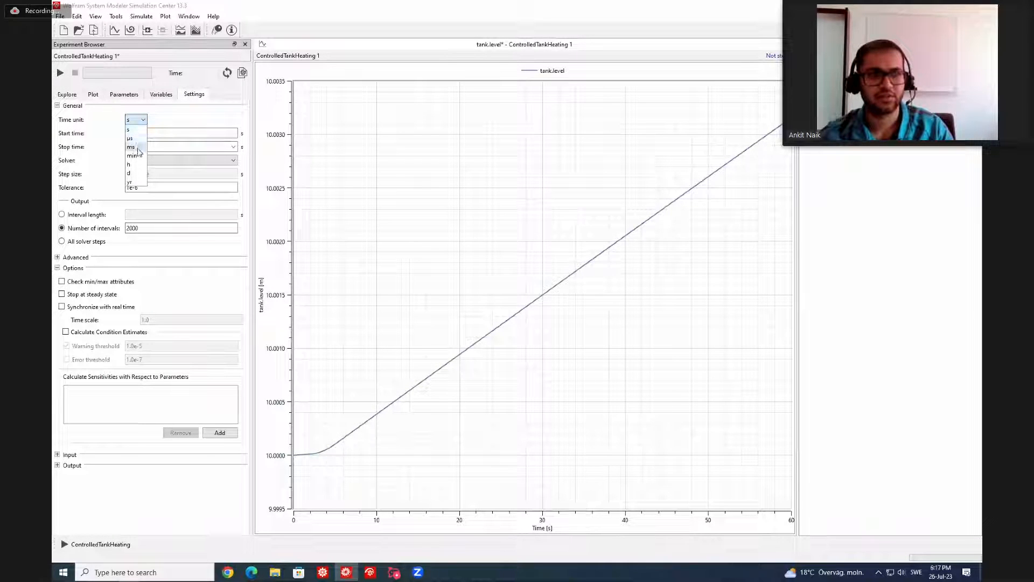
click(135, 156)
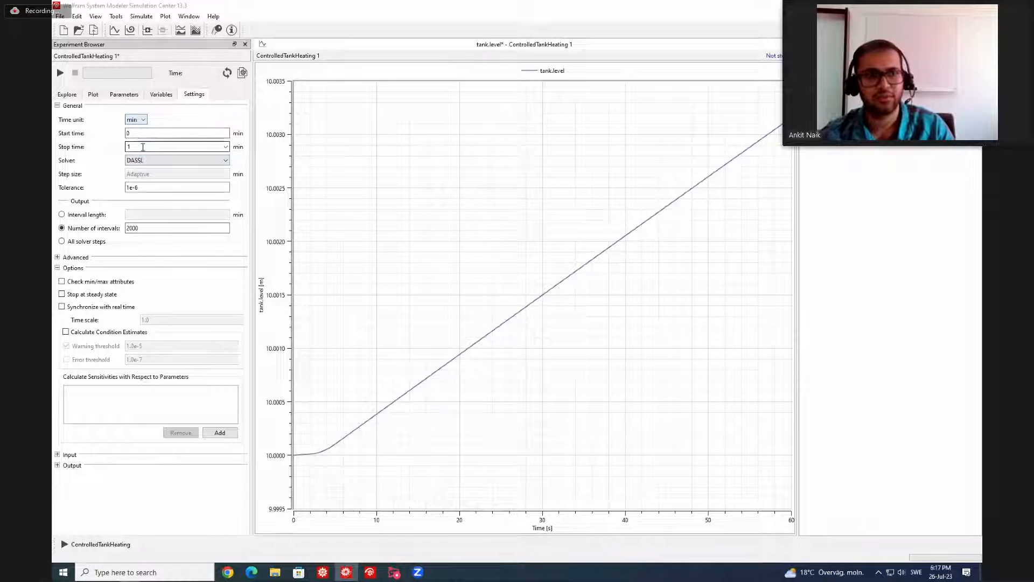
double_click(143, 147)
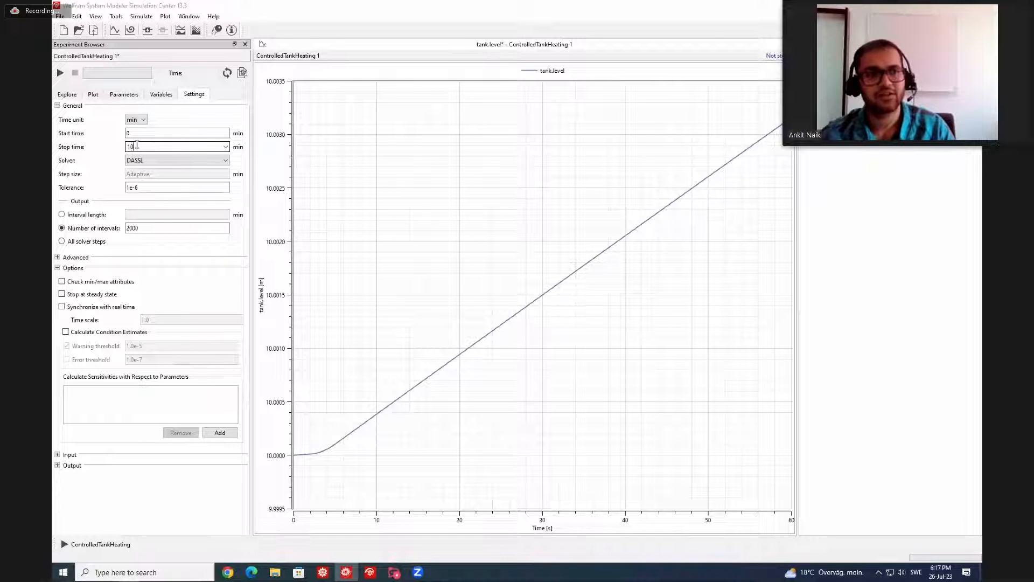
click(60, 72)
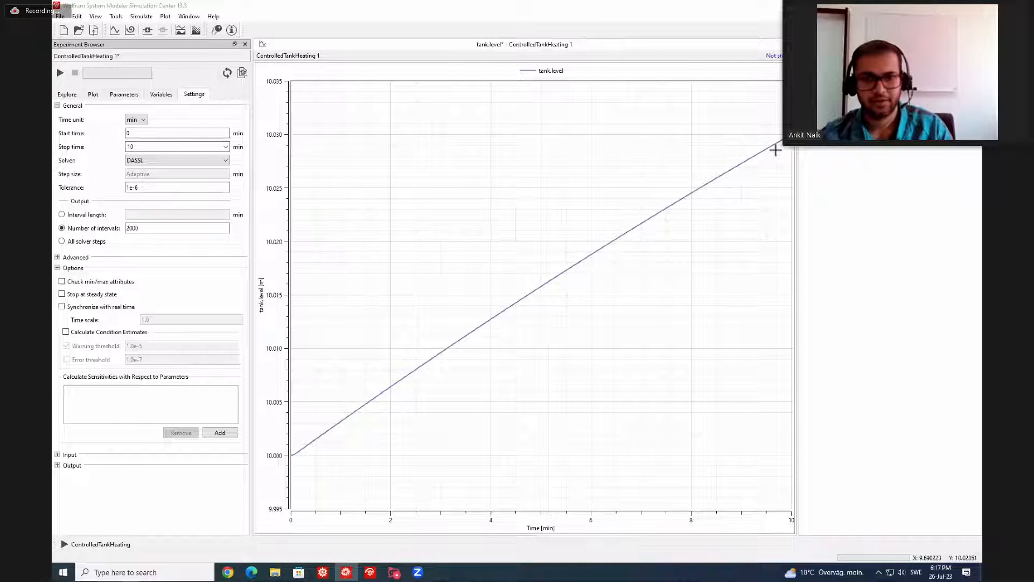
Step: Extend the stop time to 100 min and rerun the simulation
click(148, 147)
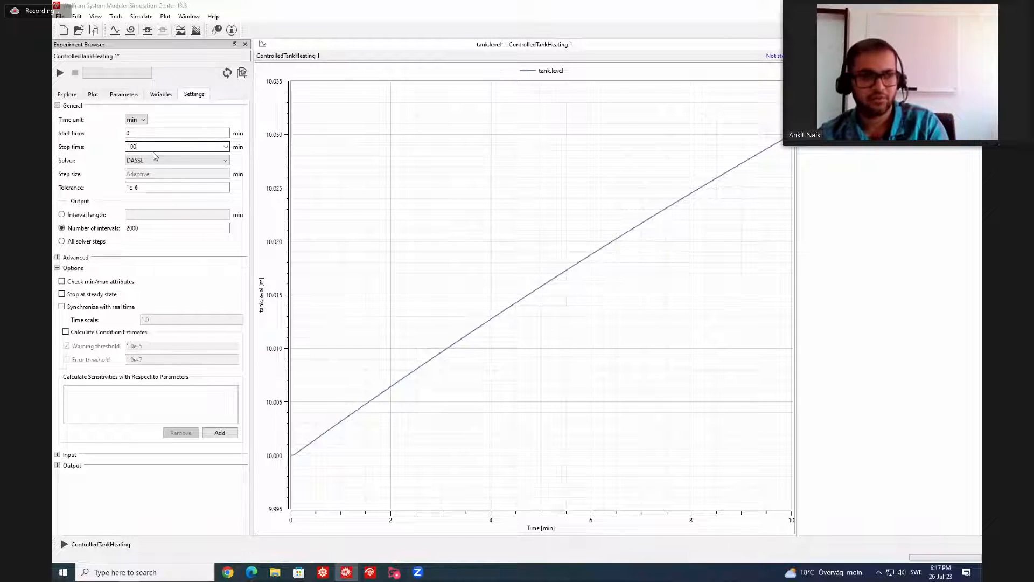
click(60, 73)
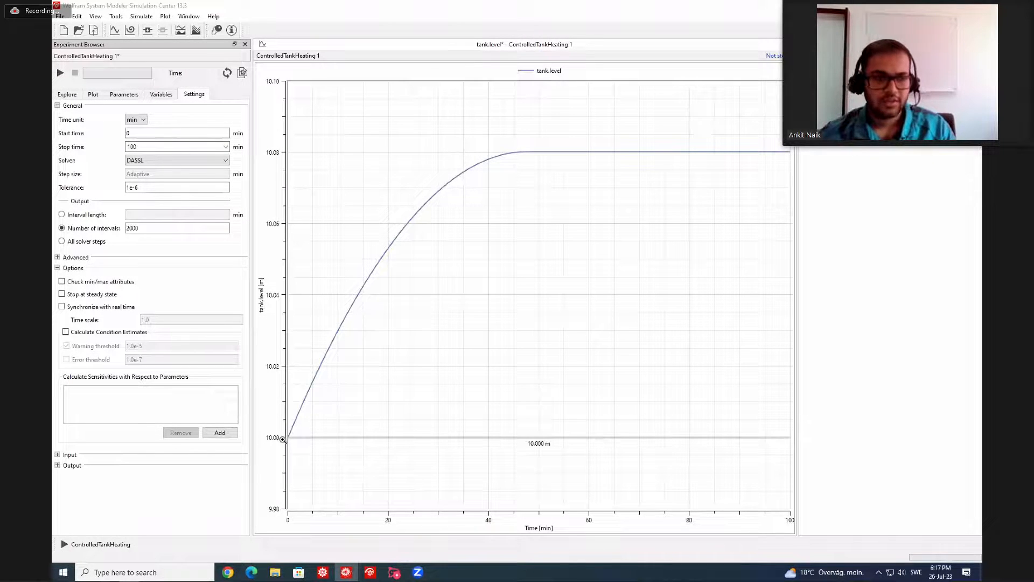
Step: Add a second subplot below the tank level plot and plot the thermodynamic pressure p of the tank's ports[1]
drag(285, 440, 286, 441)
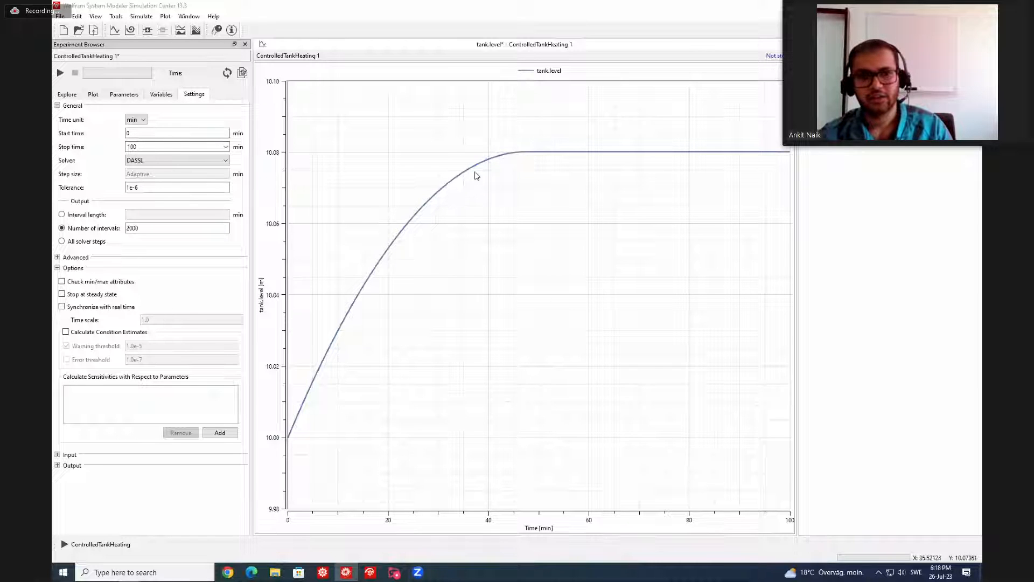
mouse_move(542, 153)
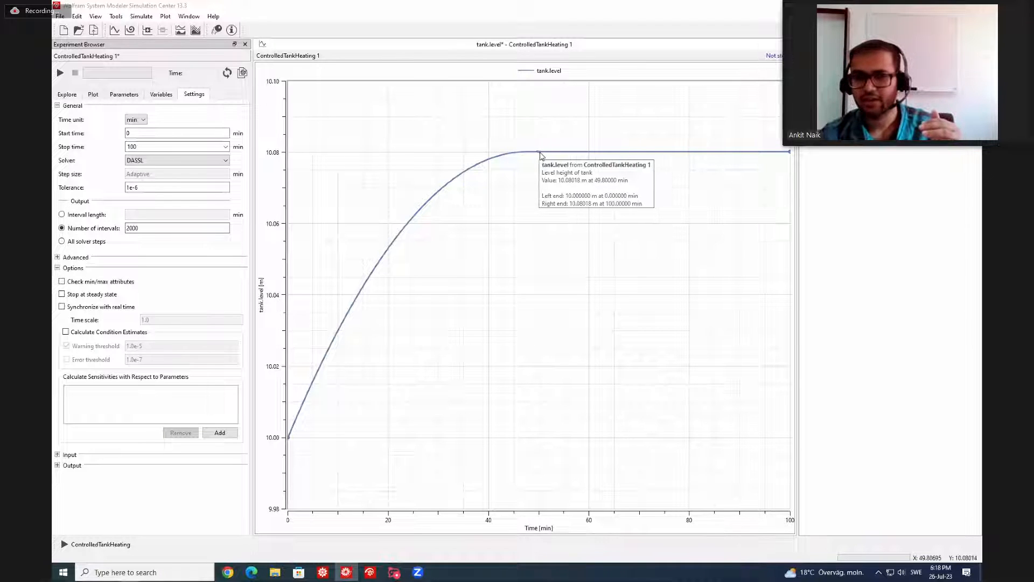
click(147, 31)
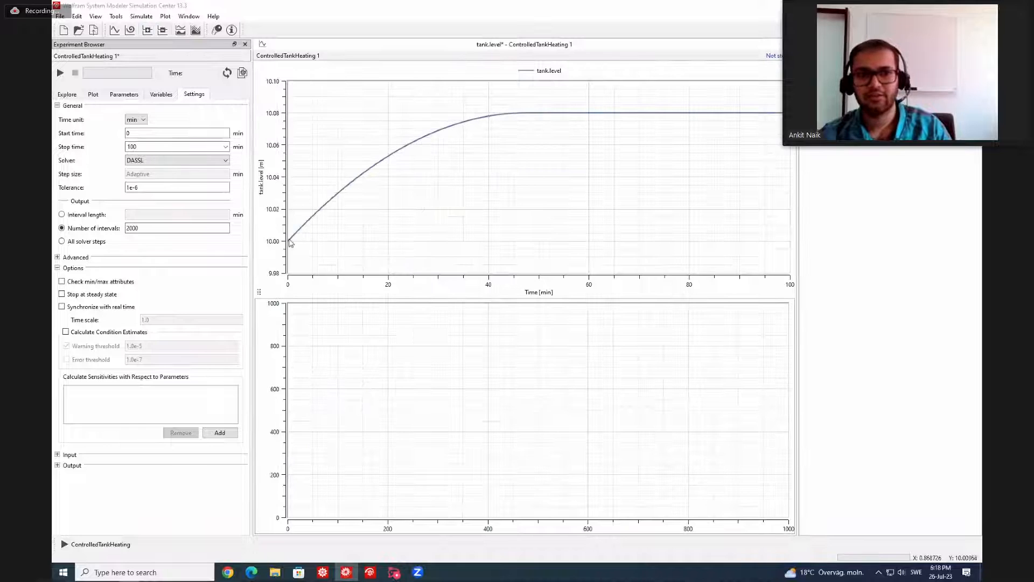
mouse_move(290, 242)
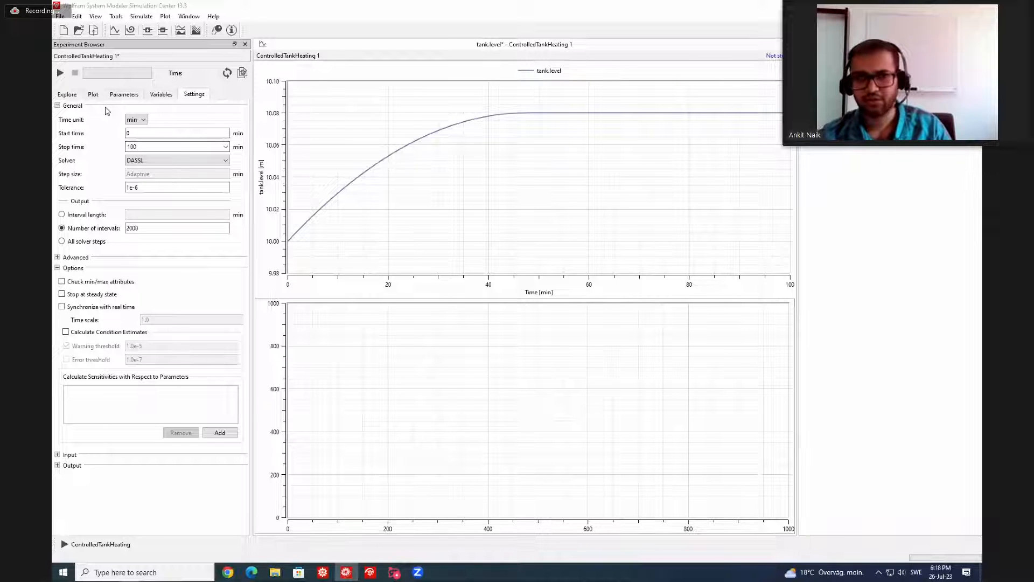
click(120, 95)
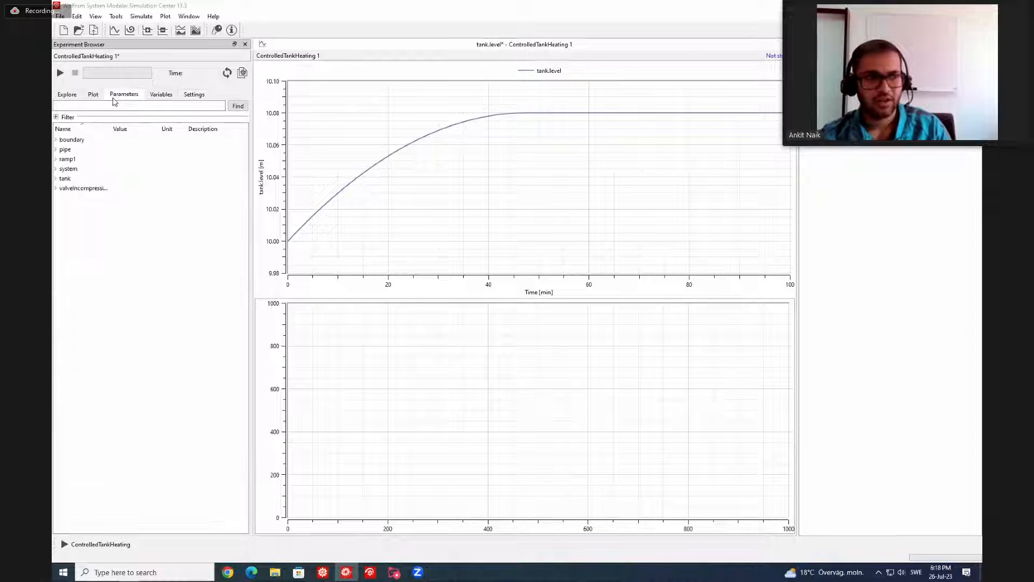
click(55, 179)
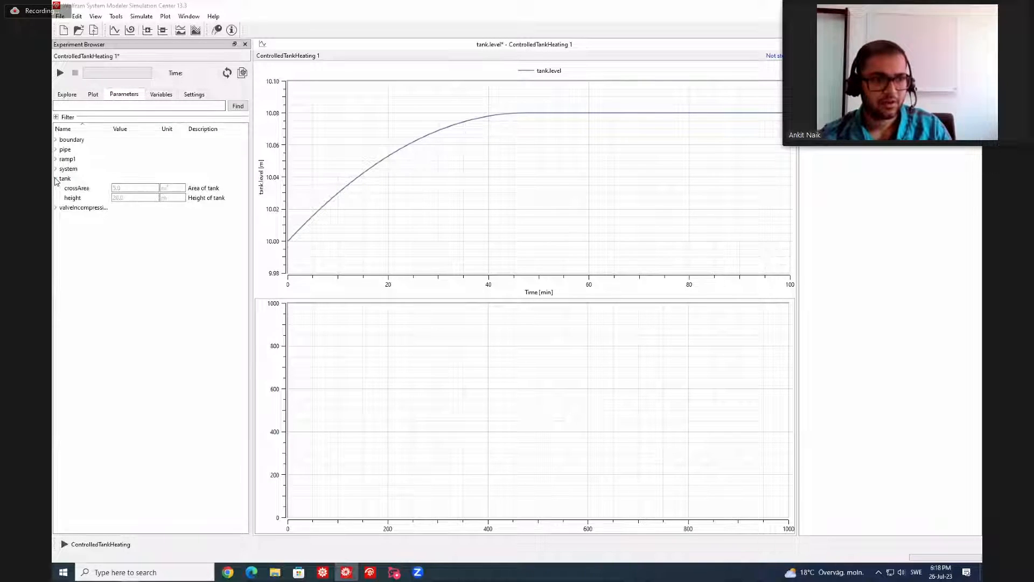
click(56, 179)
click(92, 97)
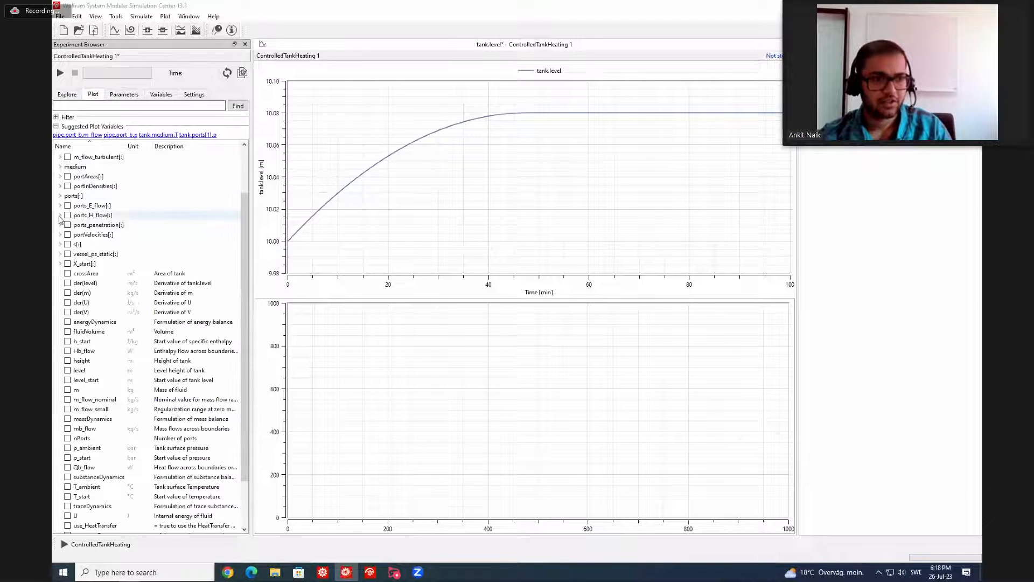
scroll(60, 219, up, 2)
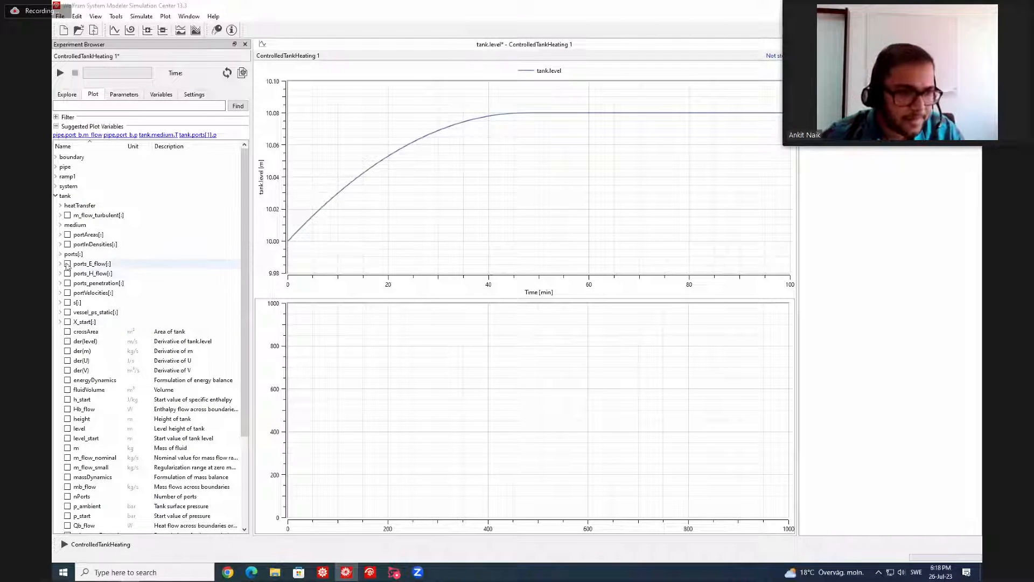
click(60, 254)
click(65, 264)
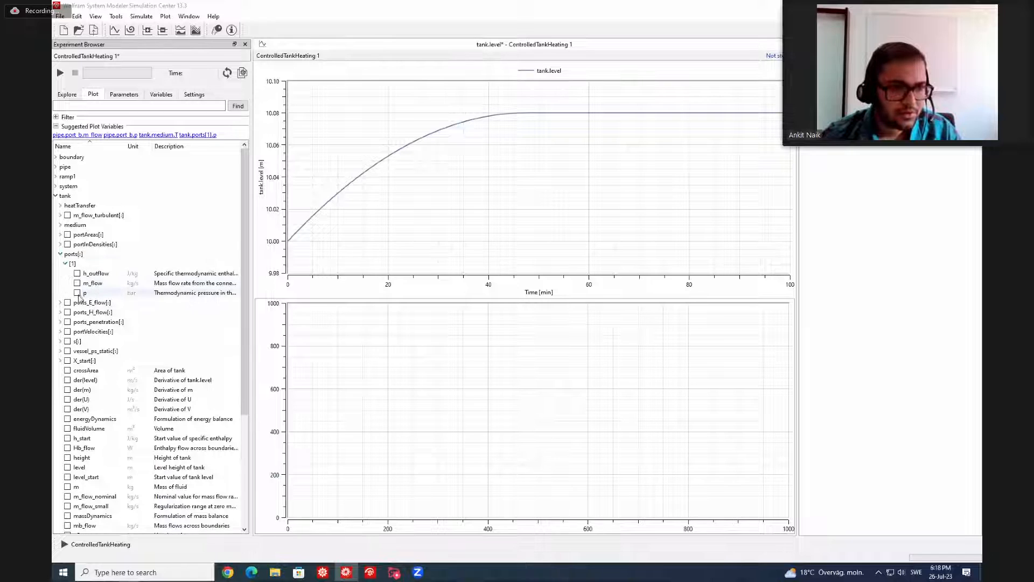
click(77, 293)
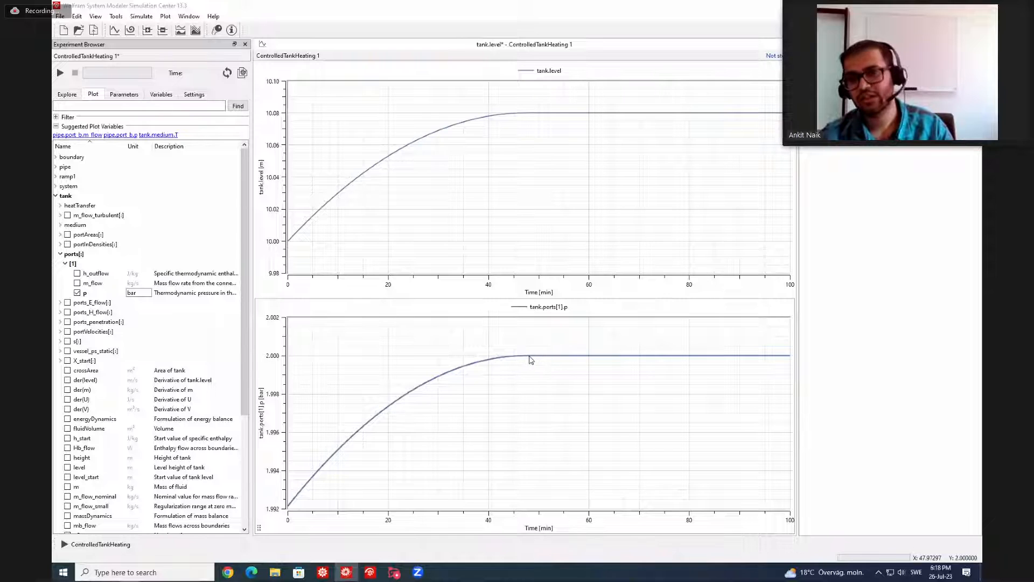
Step: Add a third subplot below the pressure plot and plot the temperature T of the tank's medium
mouse_move(529, 359)
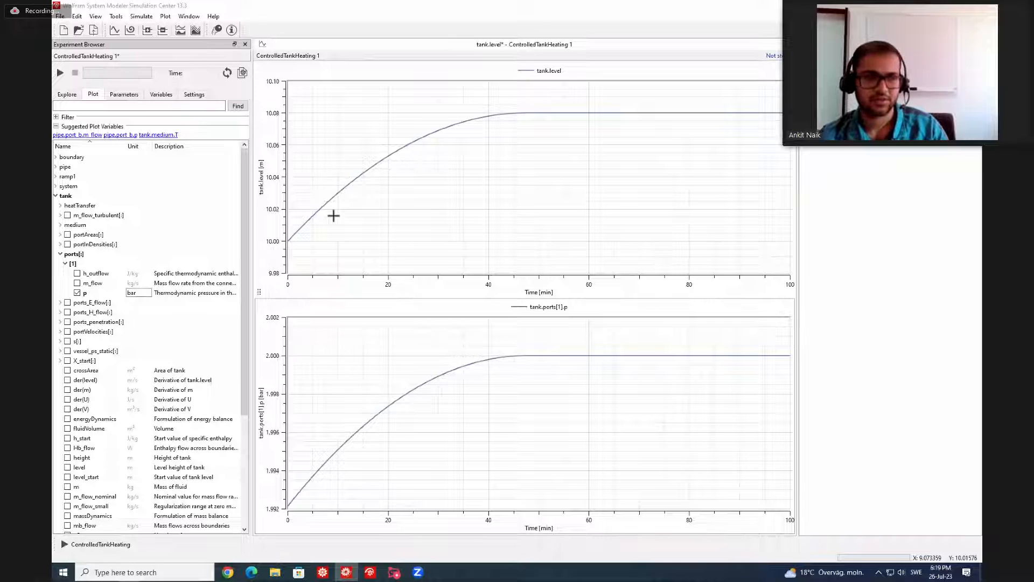
click(69, 98)
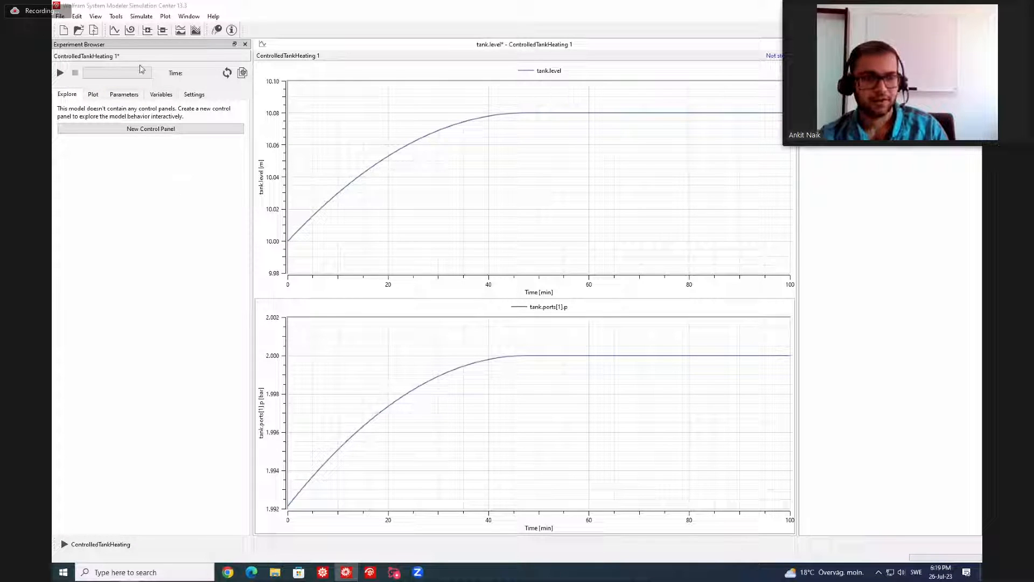
click(147, 29)
click(93, 95)
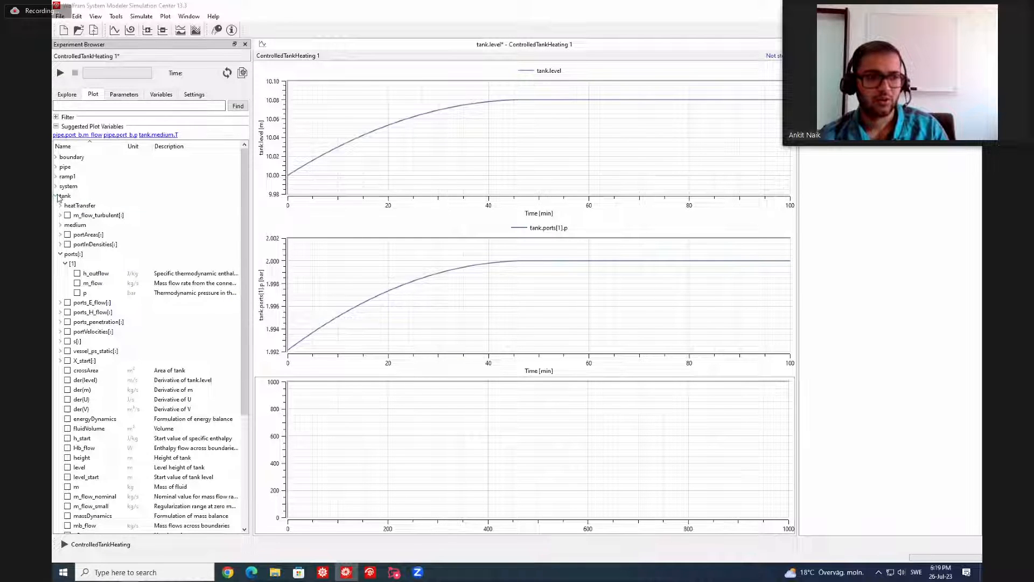
click(60, 254)
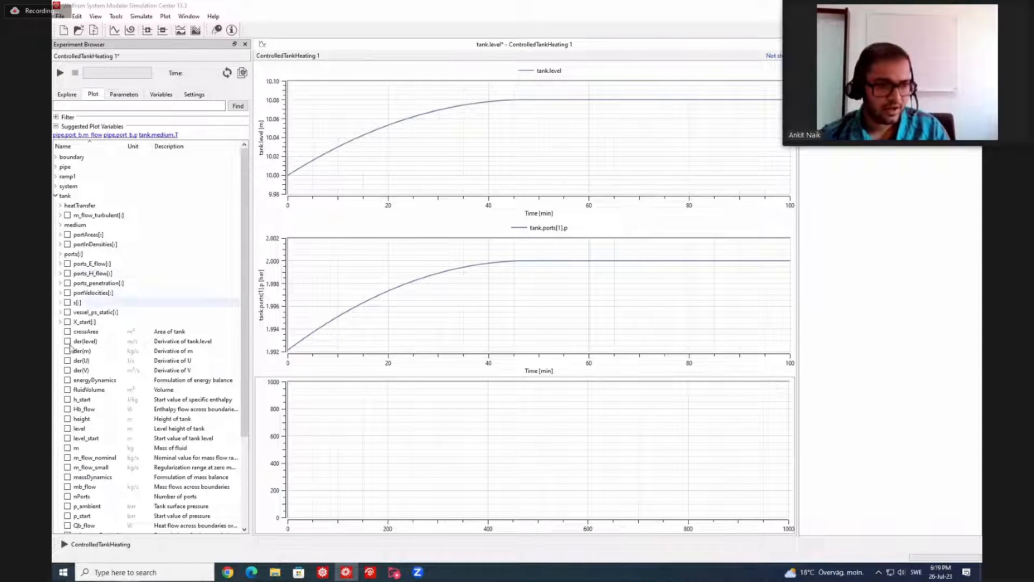
click(60, 225)
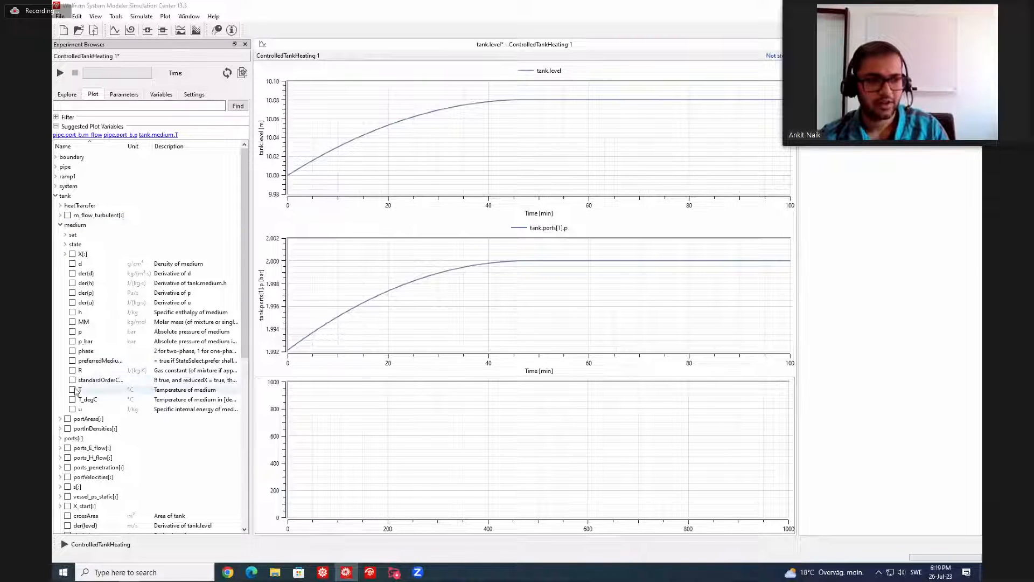
click(73, 389)
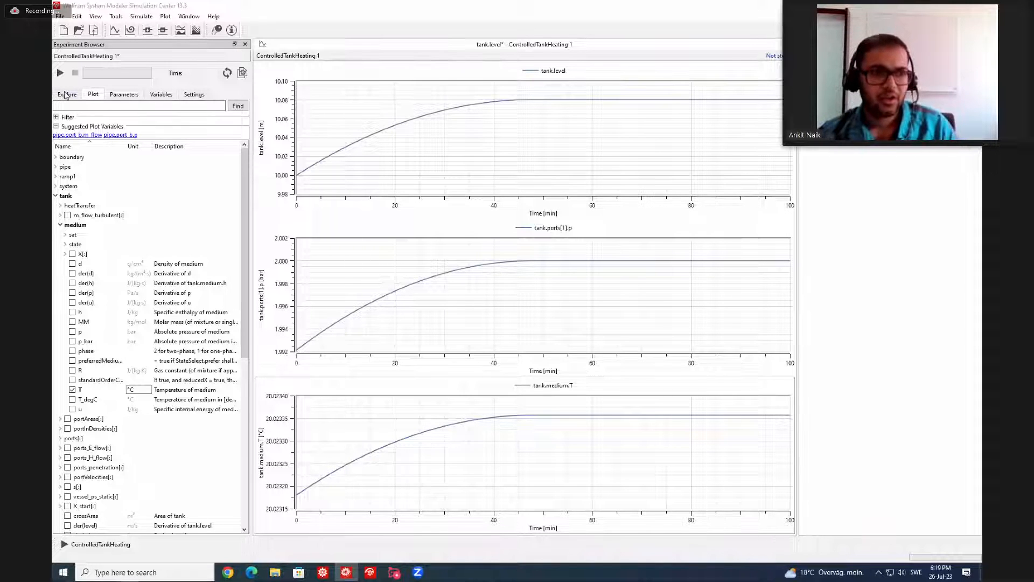
Step: Pin the ControlledTankHeating 1 experiment in Simulation Center
click(66, 95)
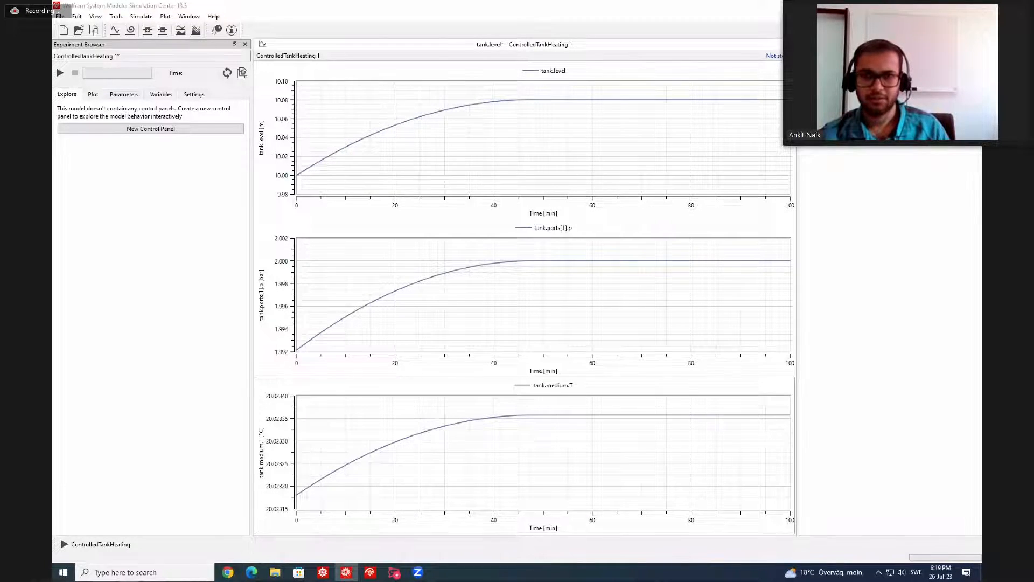
key(alt+Tab)
click(381, 200)
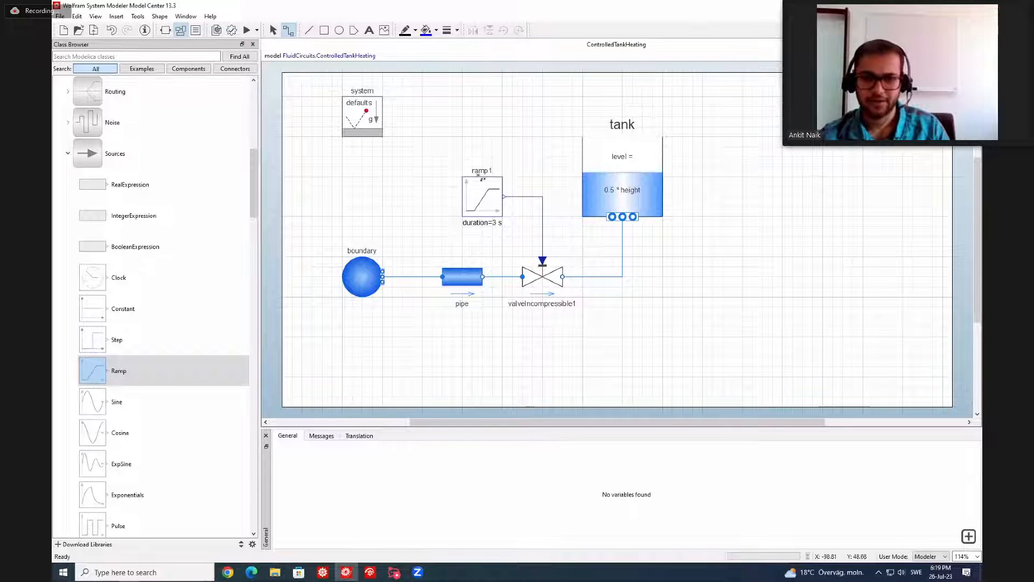
key(alt+Tab)
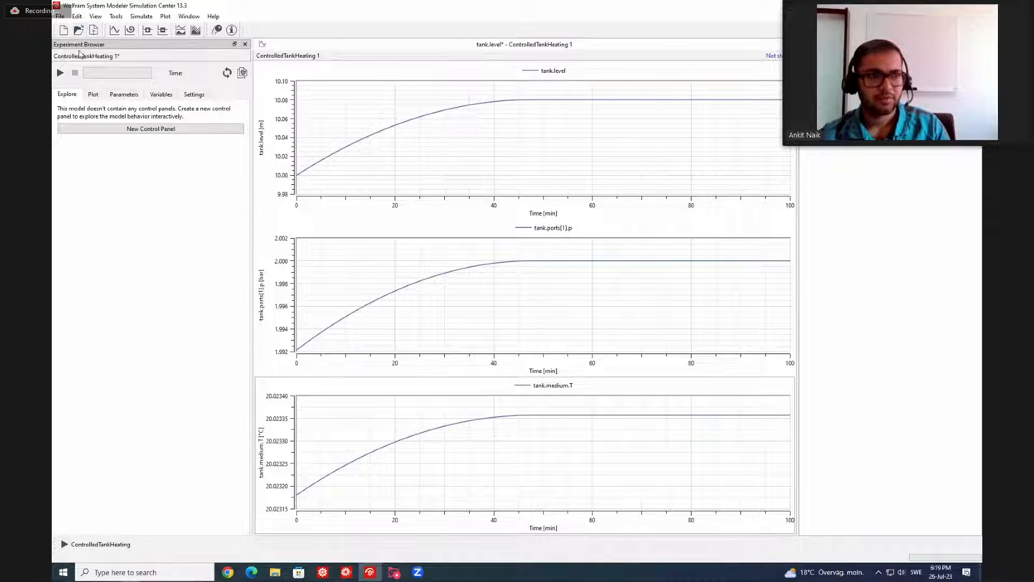
right_click(82, 58)
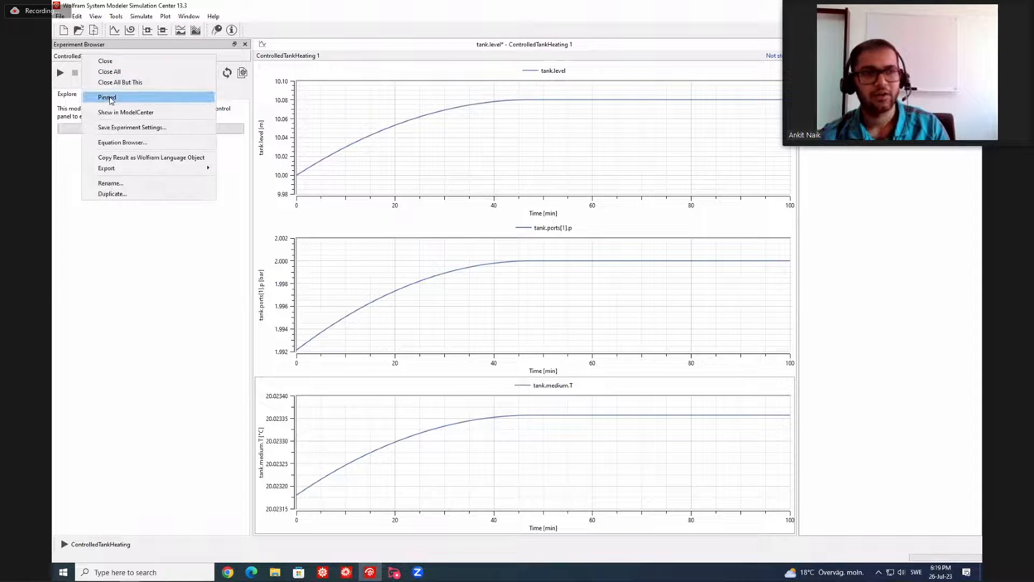
click(111, 98)
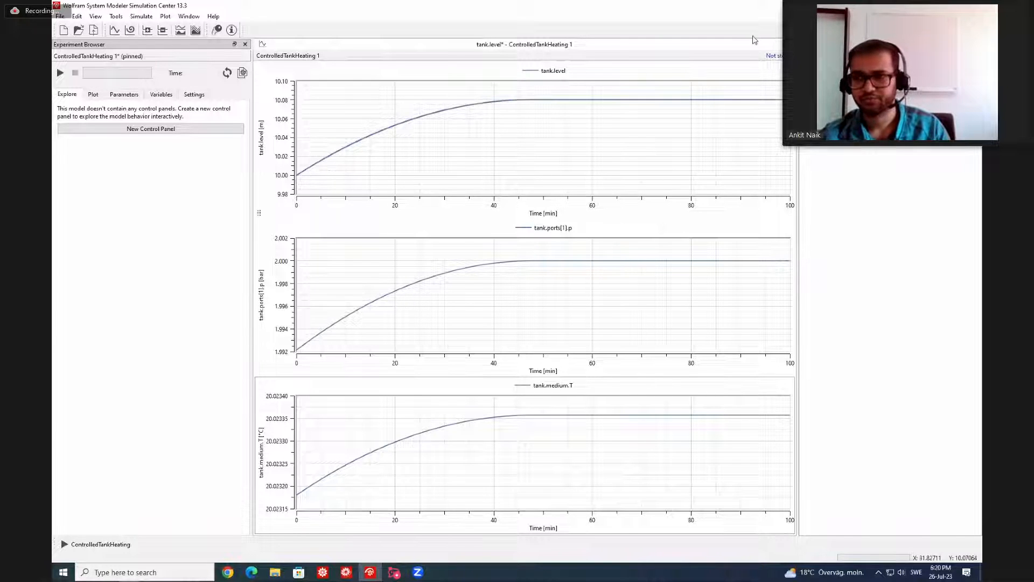
Step: Switch to Model Center and place a Boundary_pT from the Fluid Sources library below and to the right of the tank
key(alt+Tab)
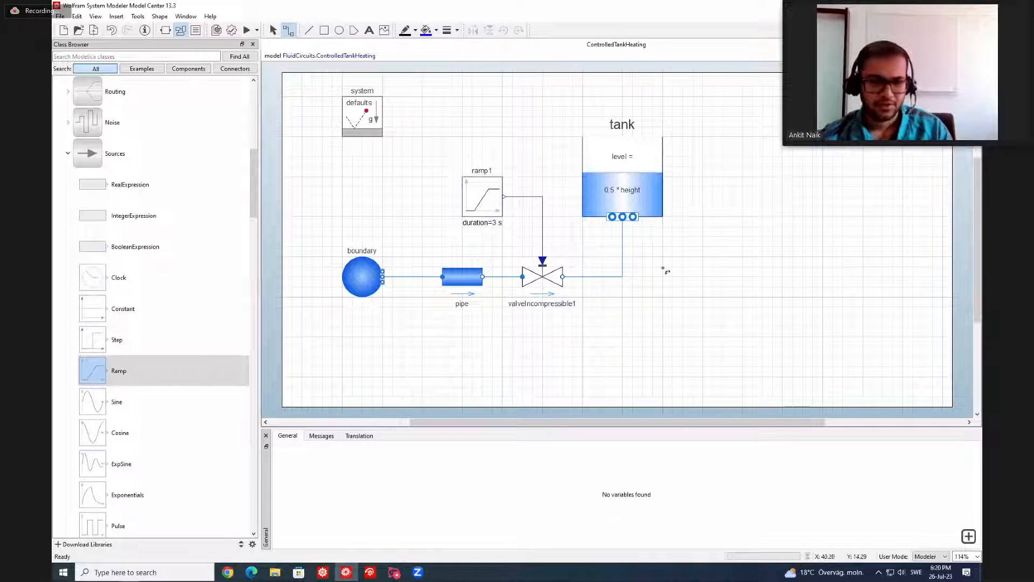
scroll(65, 256, up, 3)
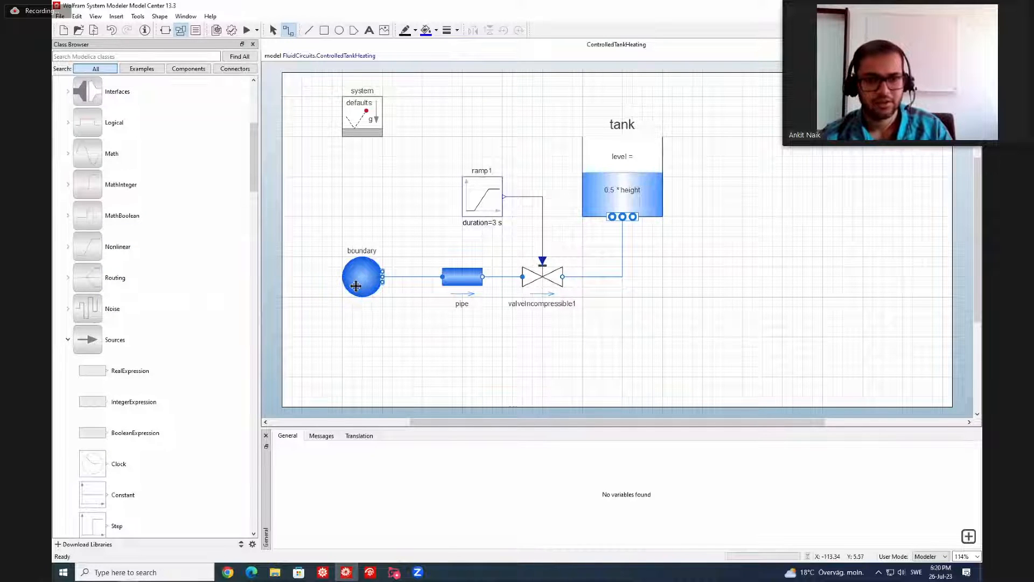
scroll(145, 262, up, 3)
scroll(146, 262, up, 1)
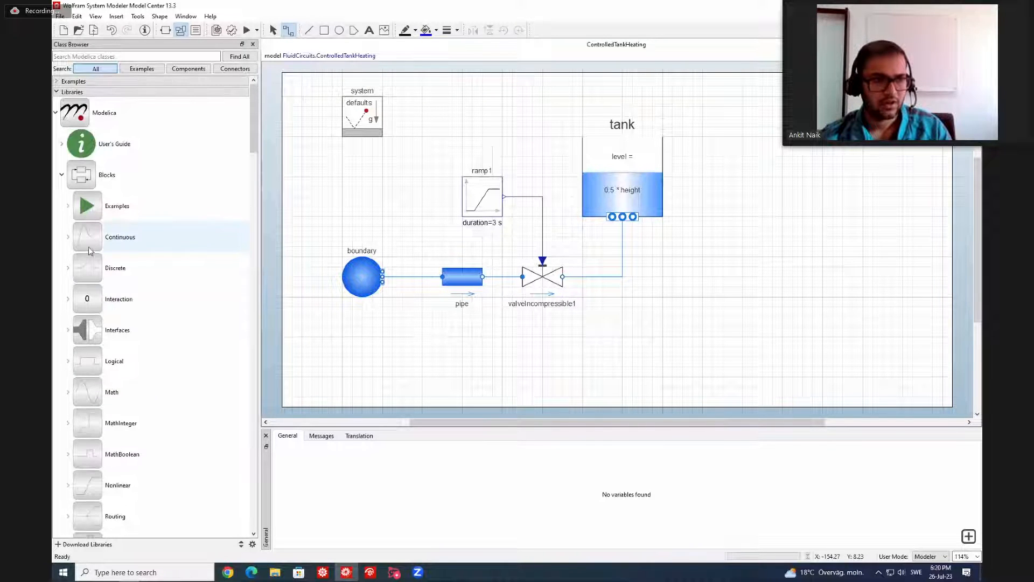
click(61, 175)
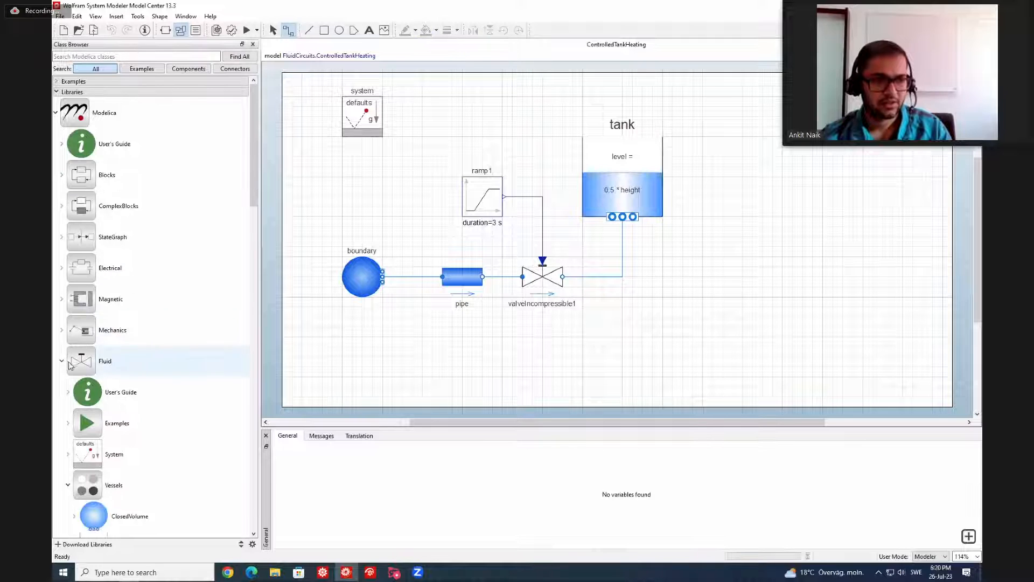
scroll(89, 372, down, 7)
scroll(103, 404, down, 5)
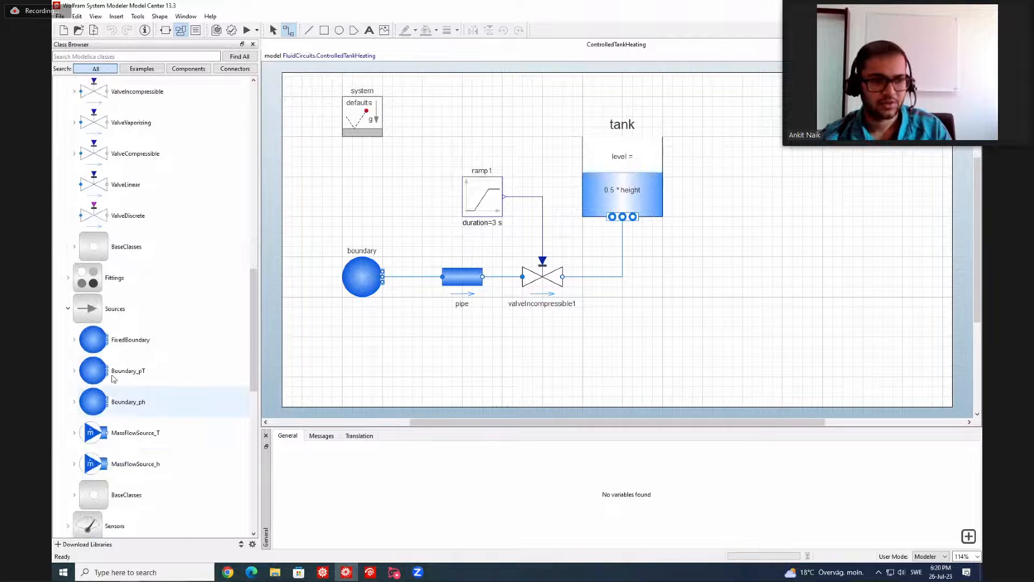
drag(135, 371, 684, 318)
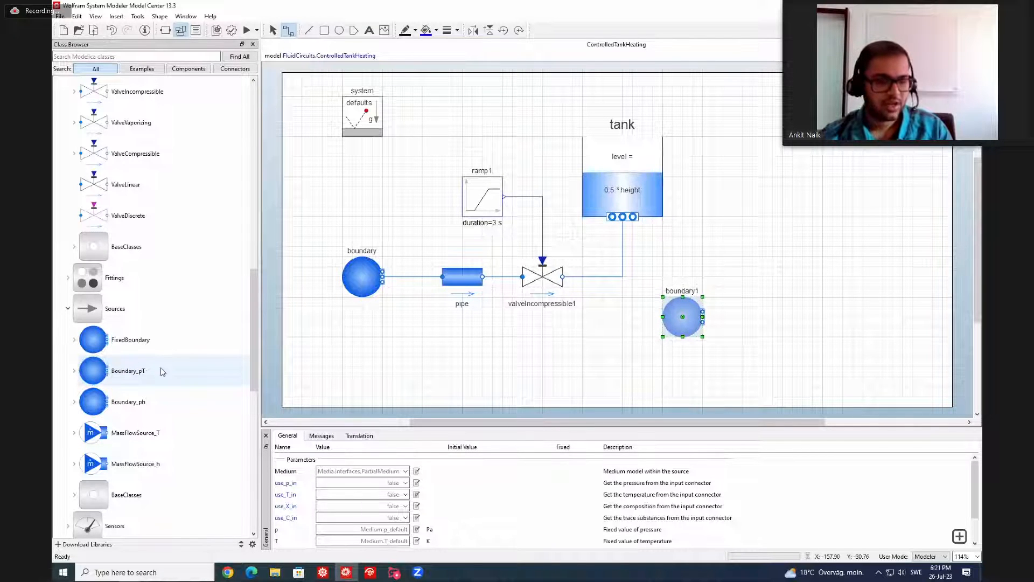
Step: Place a DynamicPipe from the Fluid Pipes library to the right of the new boundary
scroll(86, 323, down, 2)
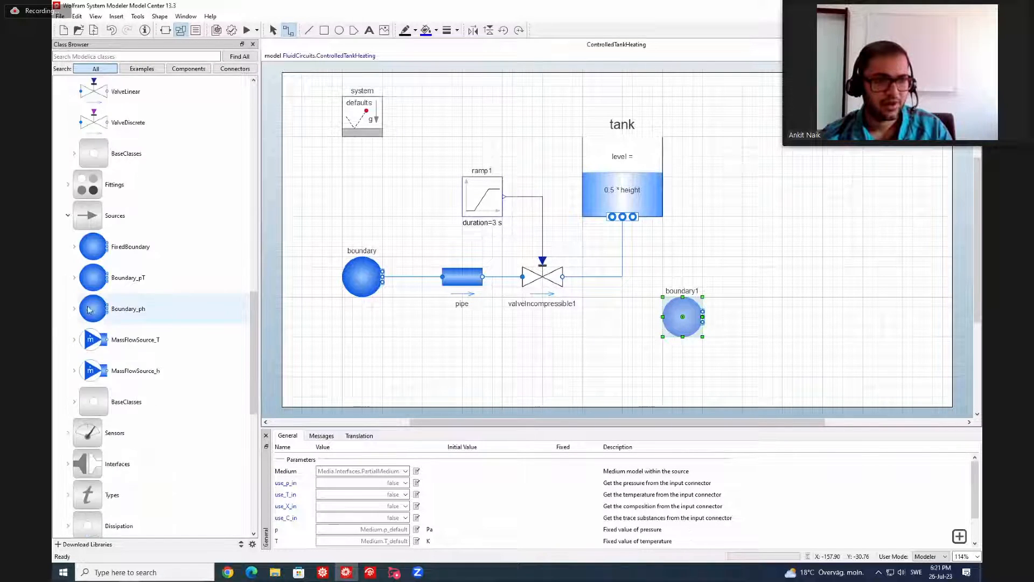
scroll(86, 326, up, 4)
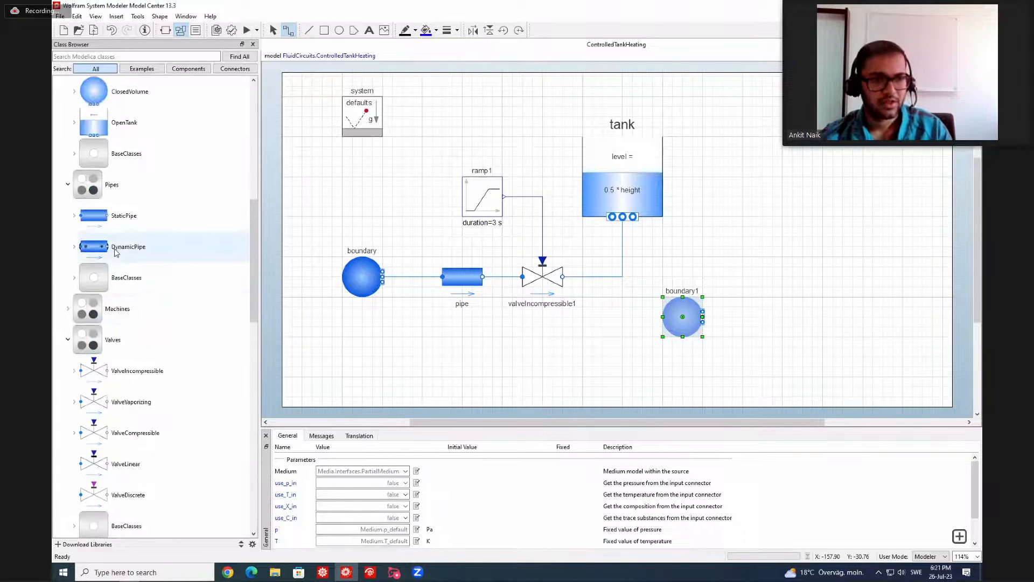
drag(116, 251, 760, 319)
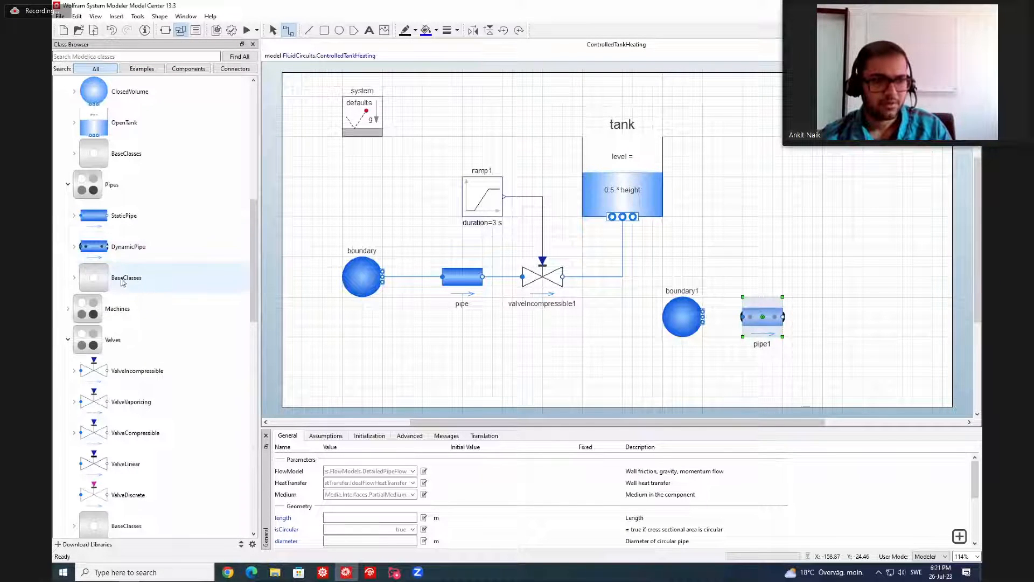
Step: Move the new boundary to the right of the dynamic pipe and flip it horizontally so its ports face the pipe
click(683, 323)
drag(697, 324, 858, 324)
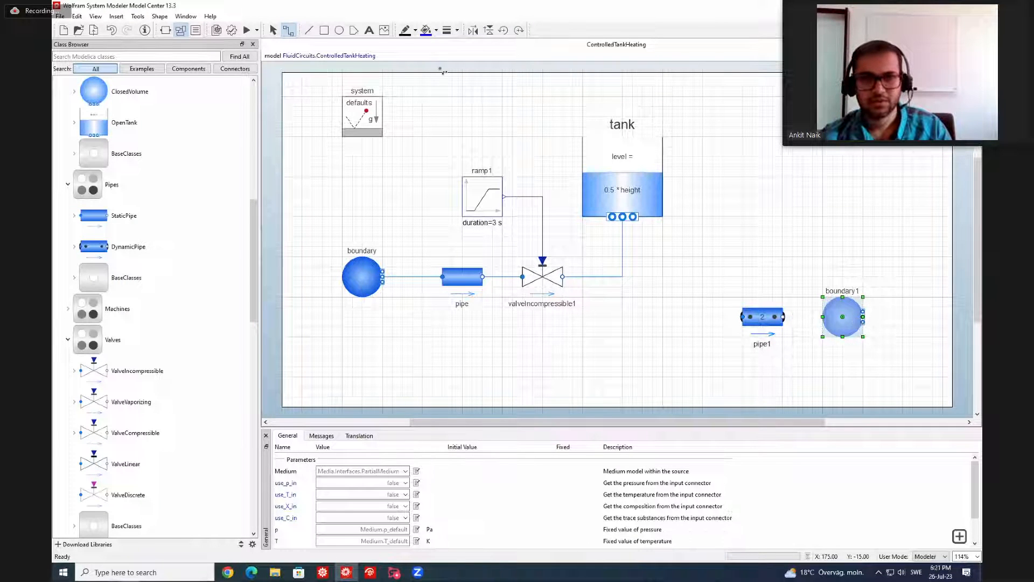
click(478, 32)
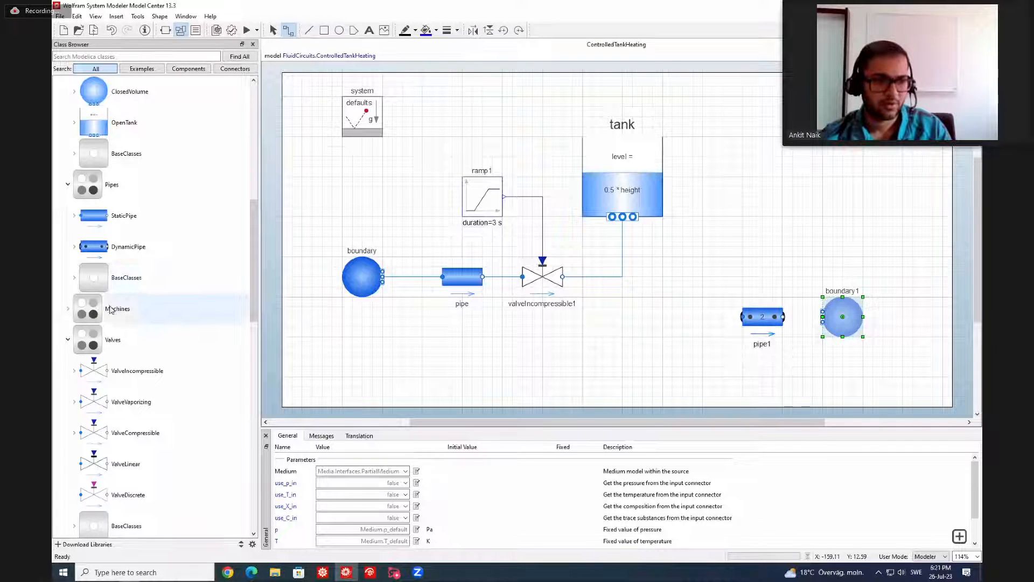
Step: Place a MassFlowSource_T from the Fluid Sources library to the left of the dynamic pipe
scroll(111, 302, down, 1)
scroll(111, 308, up, 2)
scroll(110, 318, down, 5)
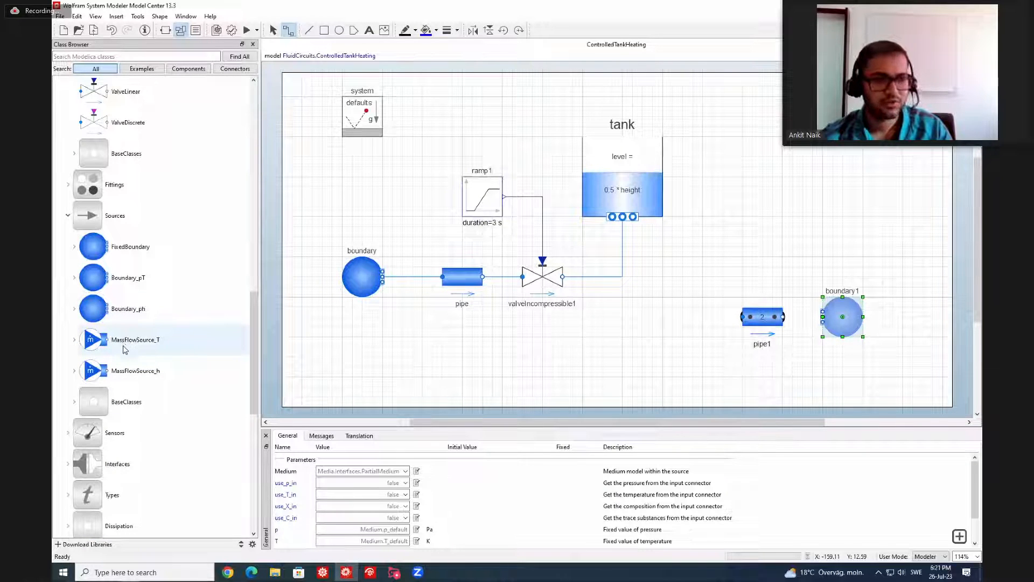
drag(129, 347, 683, 317)
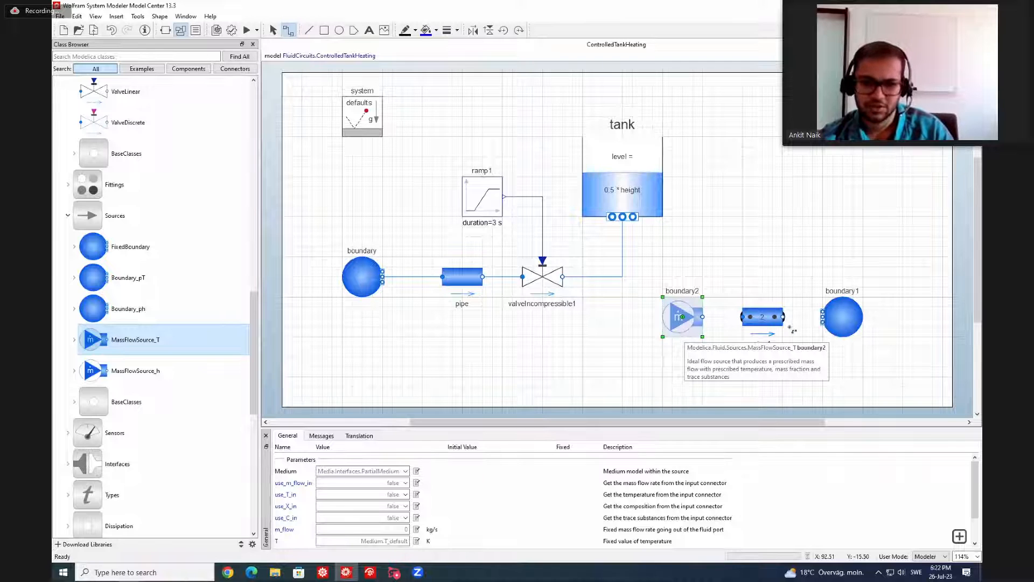
Step: Set the mass flow source's medium to TwoPhaseWater (extension of the StandardWater package) and its fixed mass flow rate to 1 kg/s
click(405, 471)
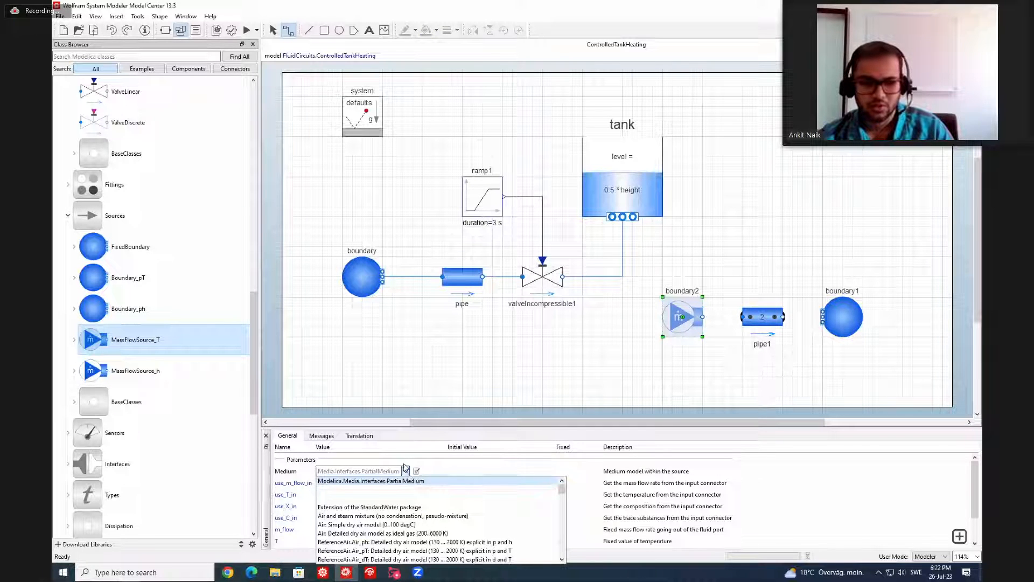
click(402, 510)
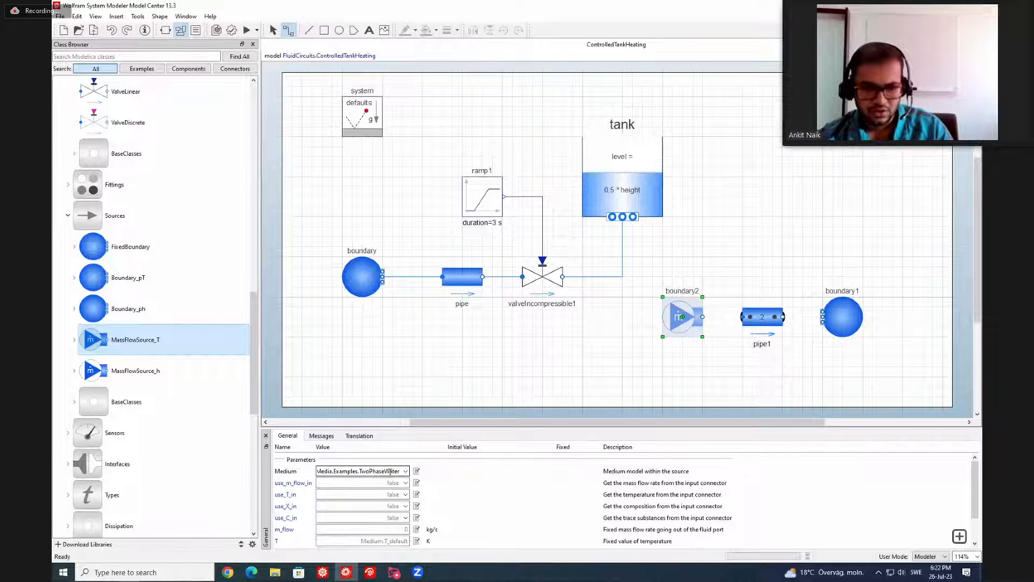
scroll(401, 516, down, 1)
click(403, 501)
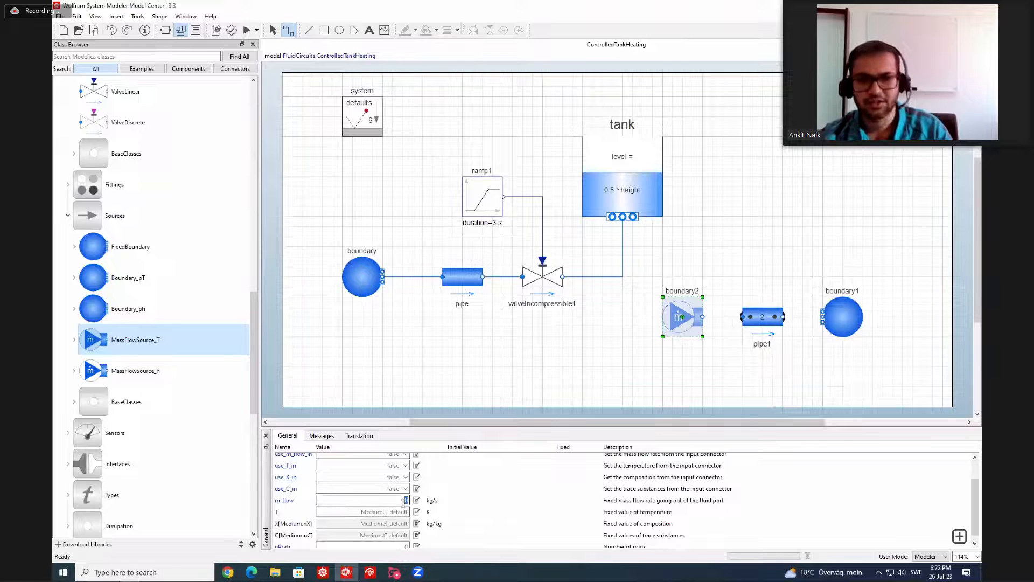
text(1)
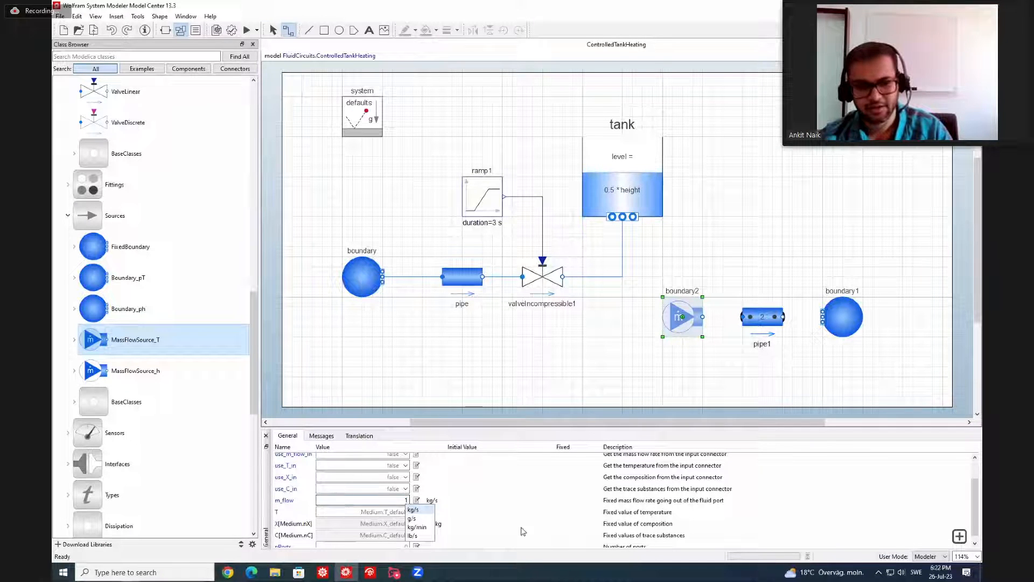
key(Return)
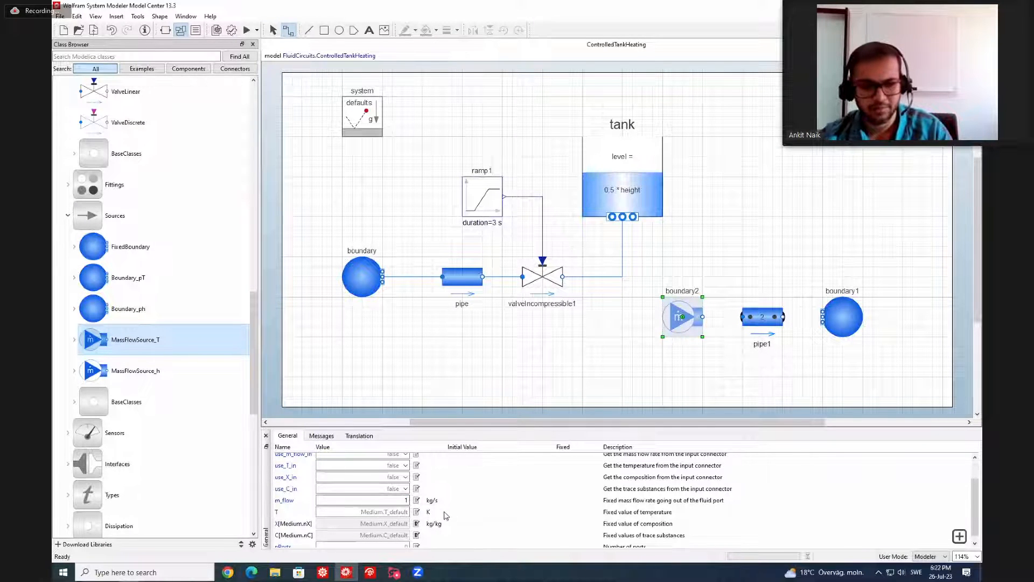
Step: Give the mass flow source one port and a fixed temperature of 80 °C
scroll(446, 514, down, 1)
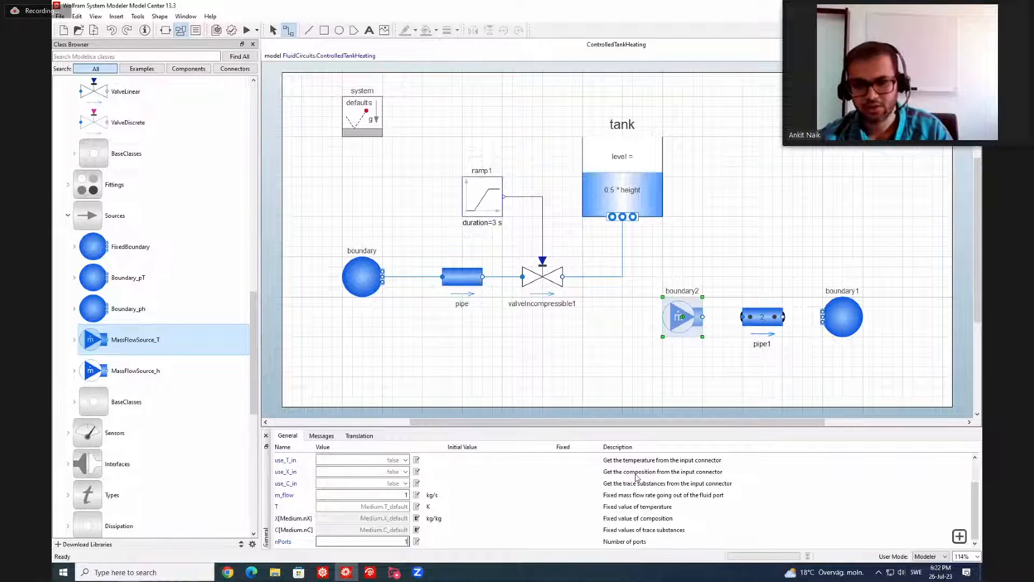
key(Return)
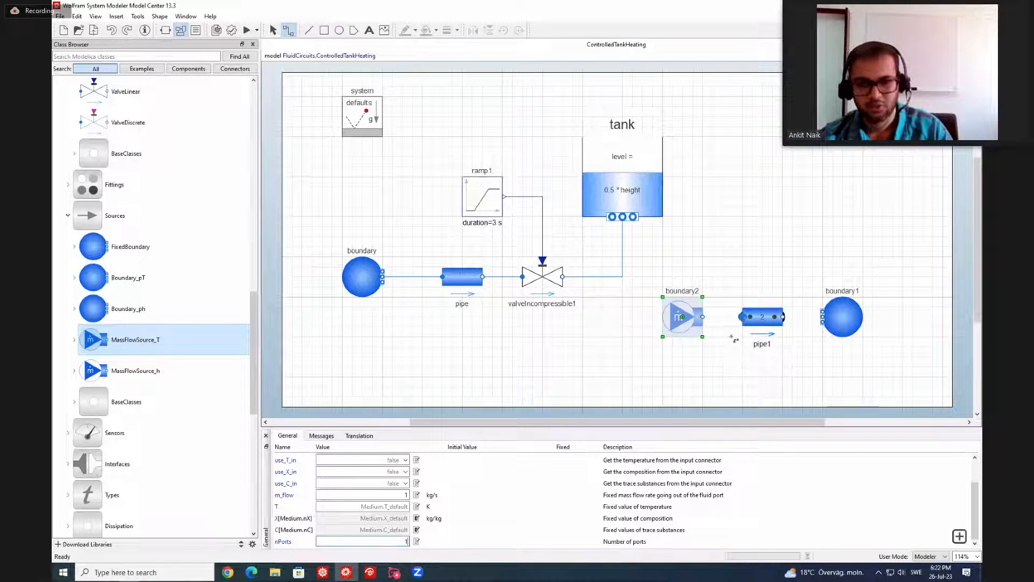
triple_click(385, 508)
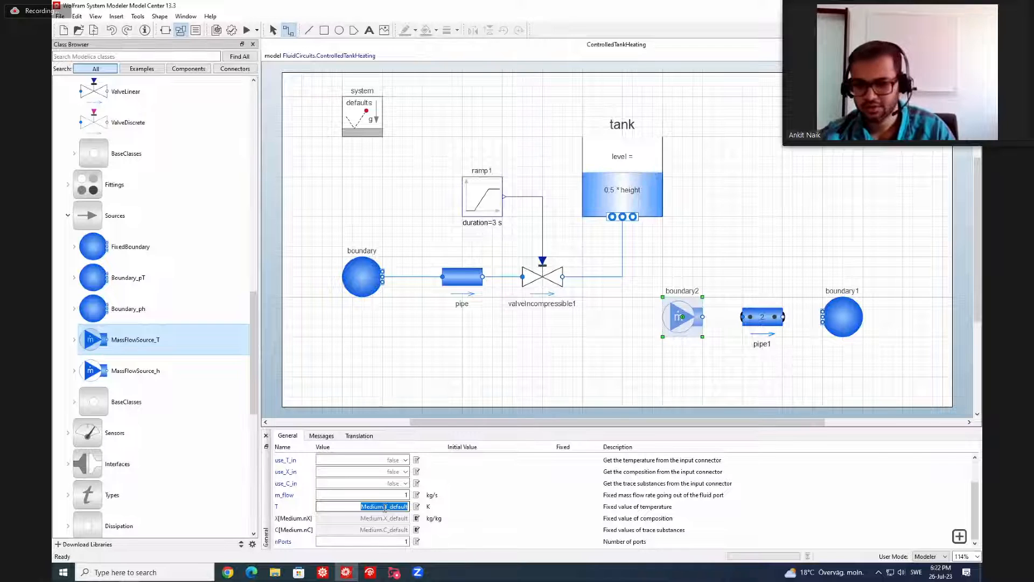
text(80)
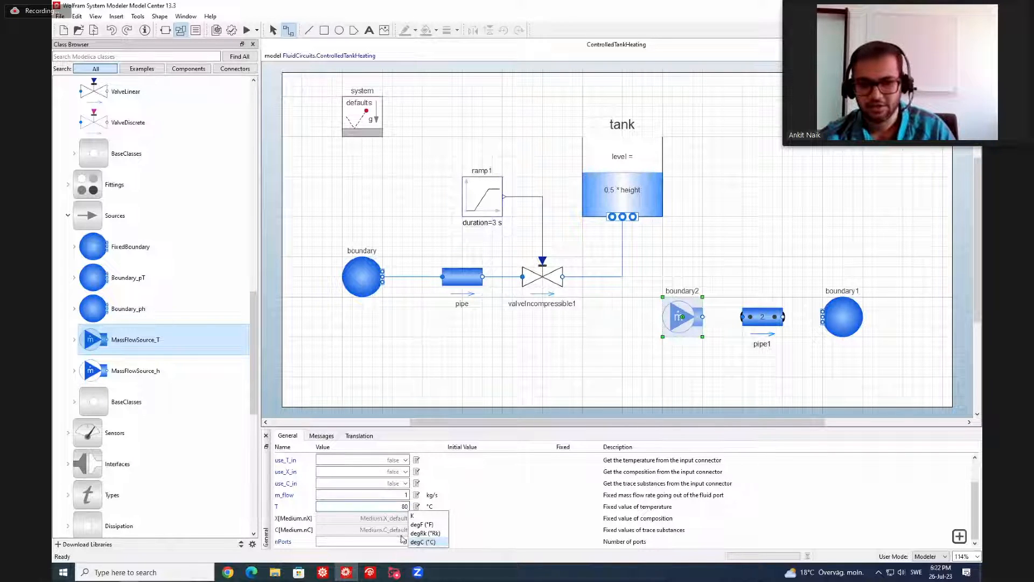
click(419, 542)
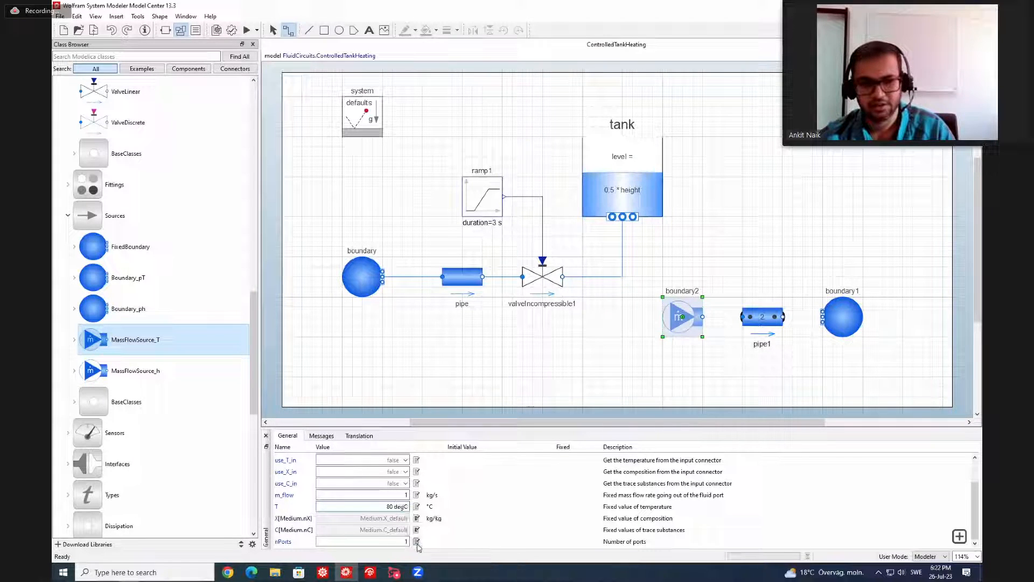
click(490, 505)
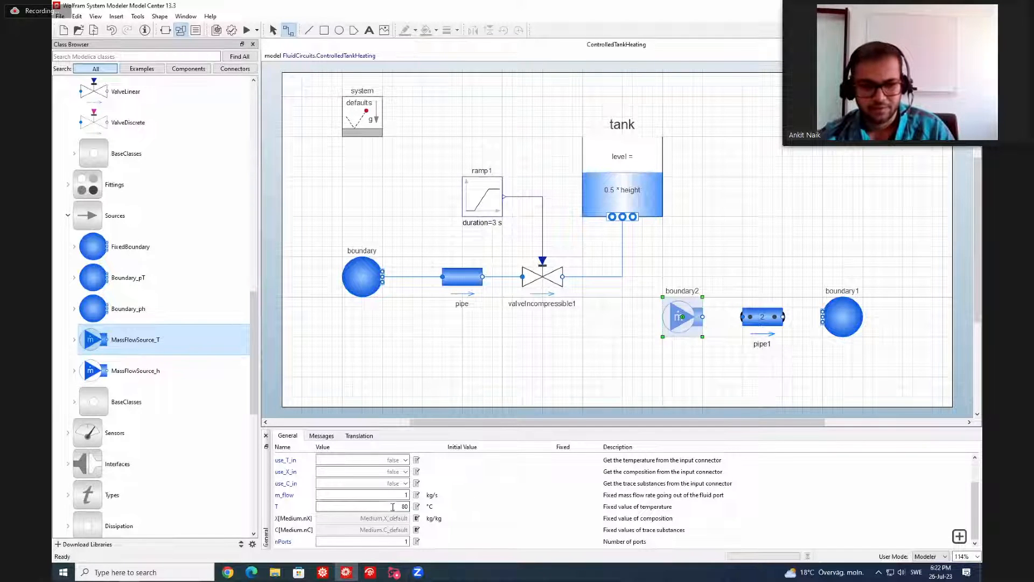
scroll(393, 506, up, 2)
Step: Set the dynamic pipe's medium to TwoPhaseWater, the extension of the StandardWater package
click(765, 322)
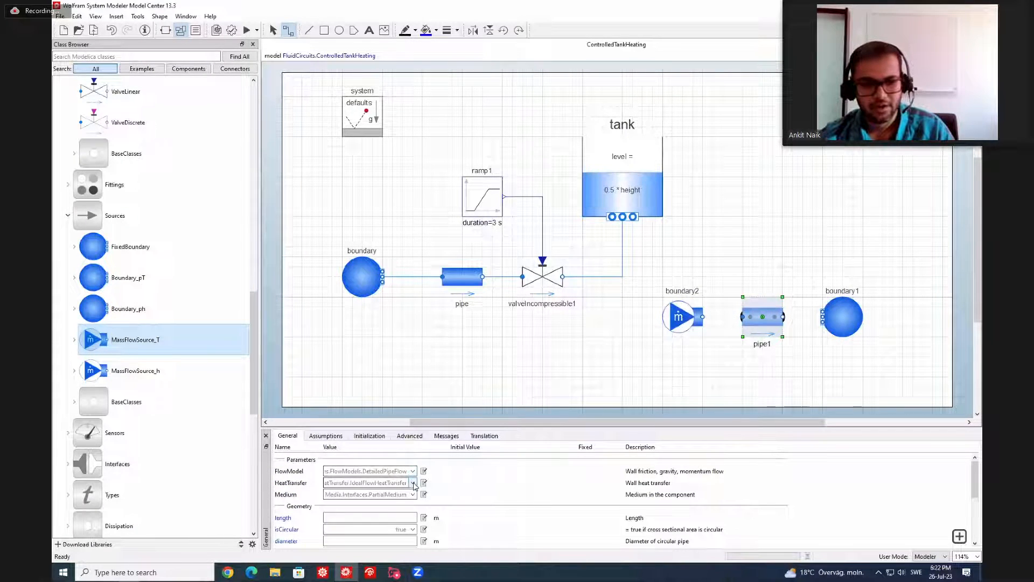
click(412, 495)
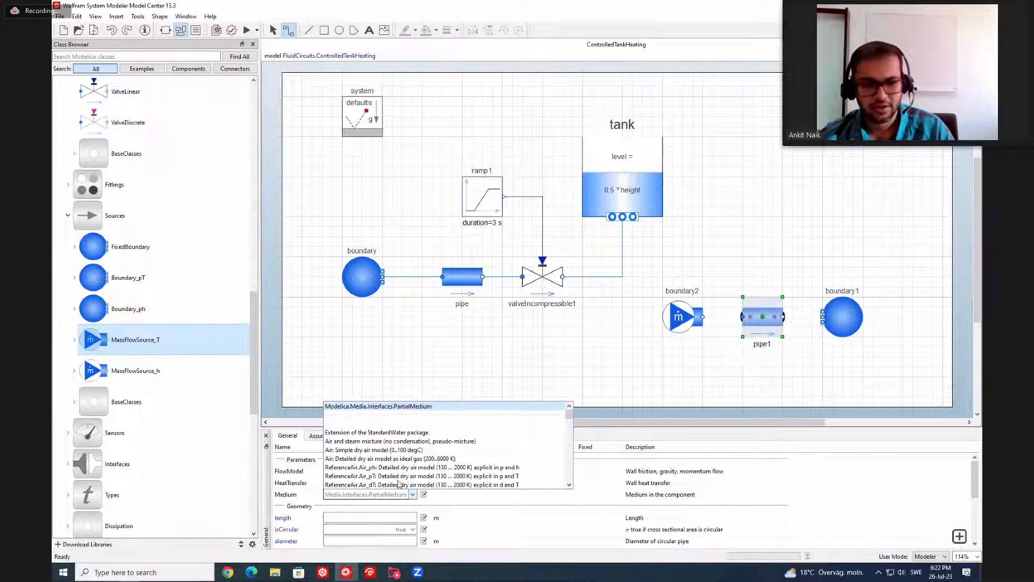
click(398, 432)
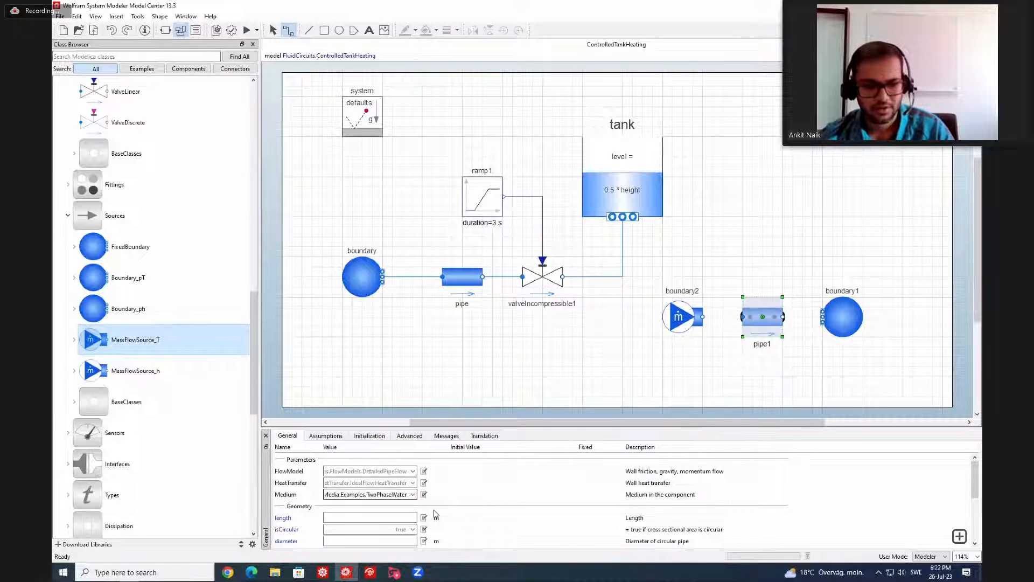
Step: Set the dynamic pipe's length to 10 m and its diameter to 0.1 m
scroll(423, 511, down, 1)
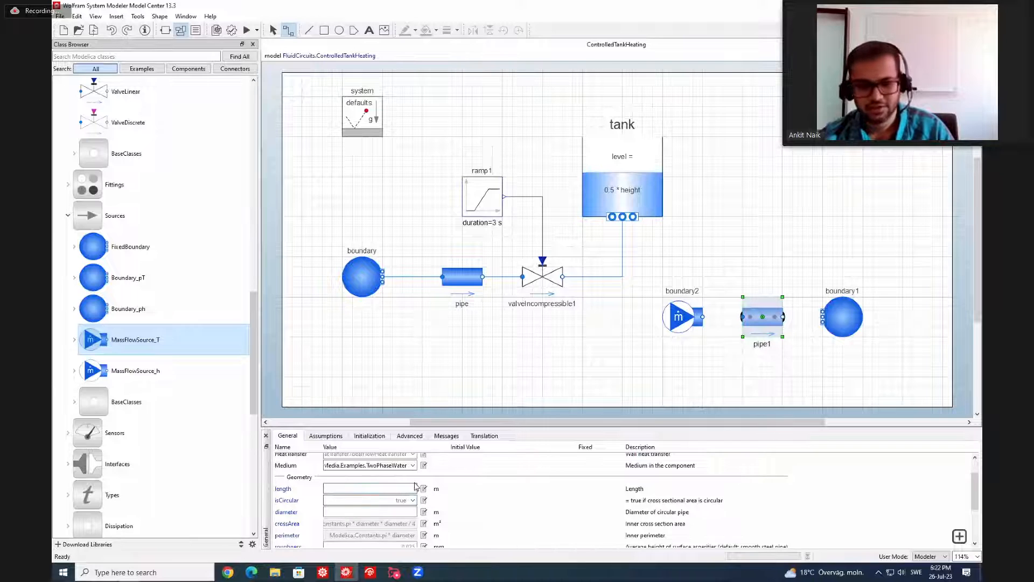
click(416, 487)
click(470, 489)
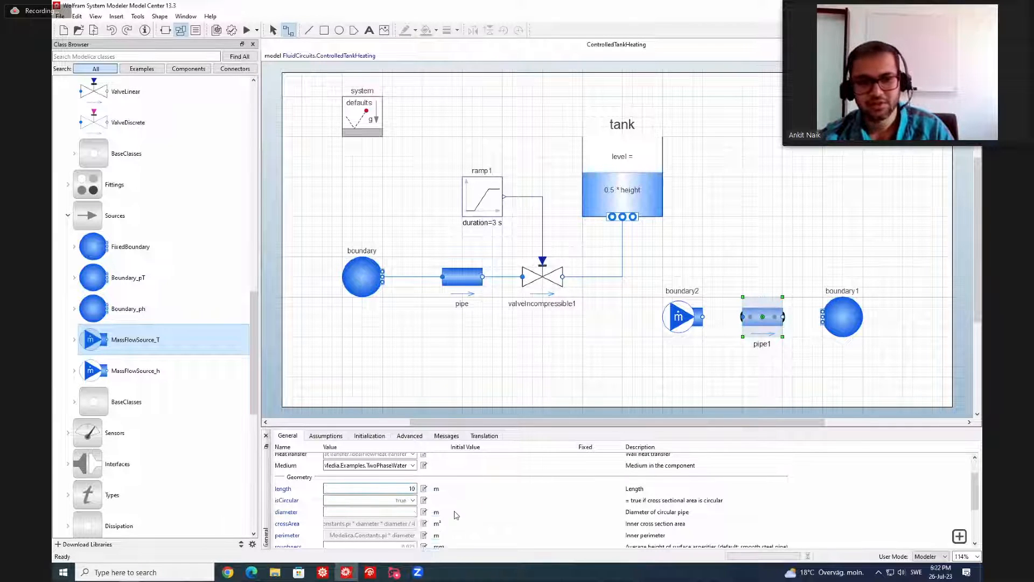
click(413, 511)
text(0.1)
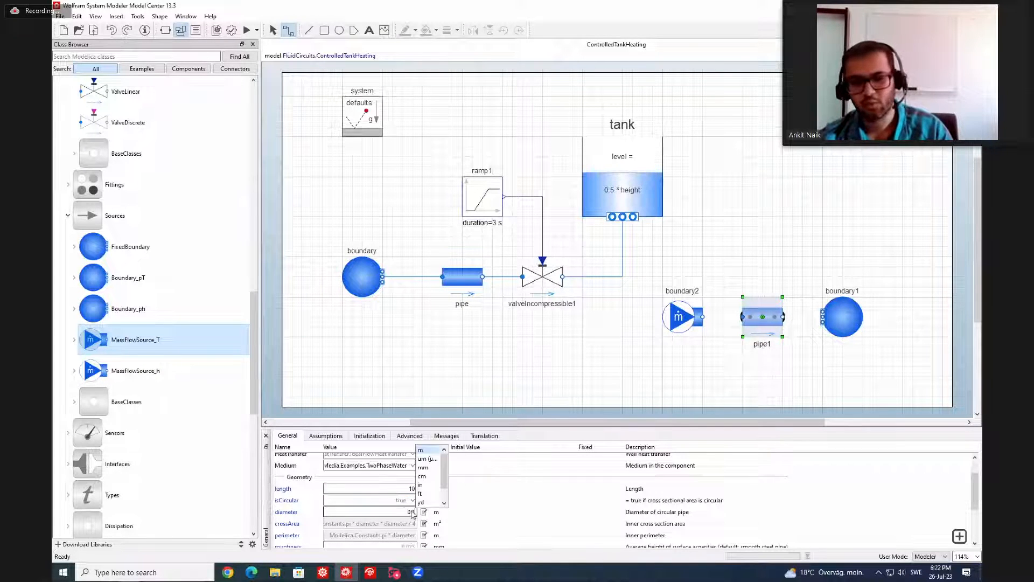
click(480, 521)
scroll(479, 521, down, 2)
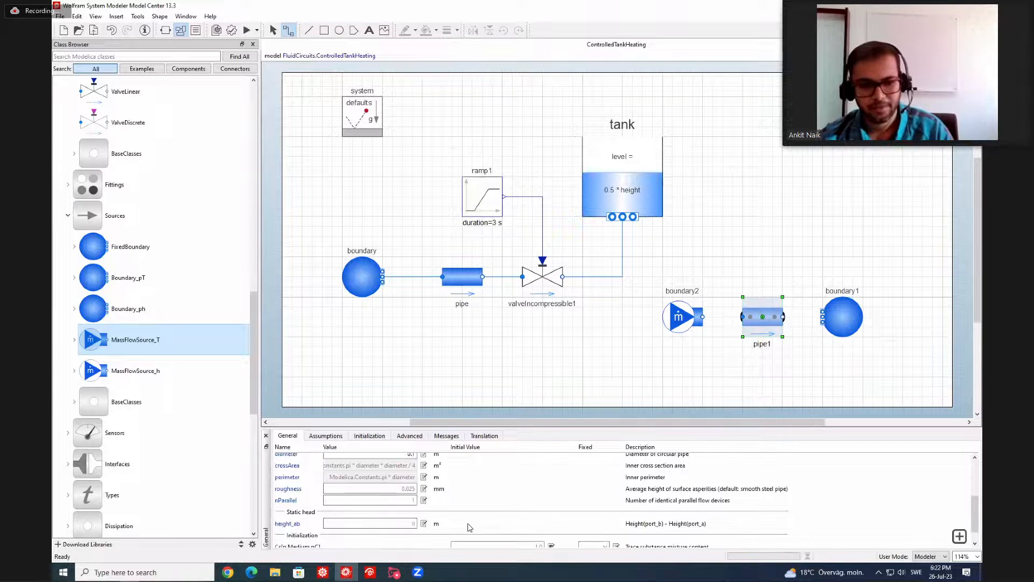
scroll(468, 524, down, 3)
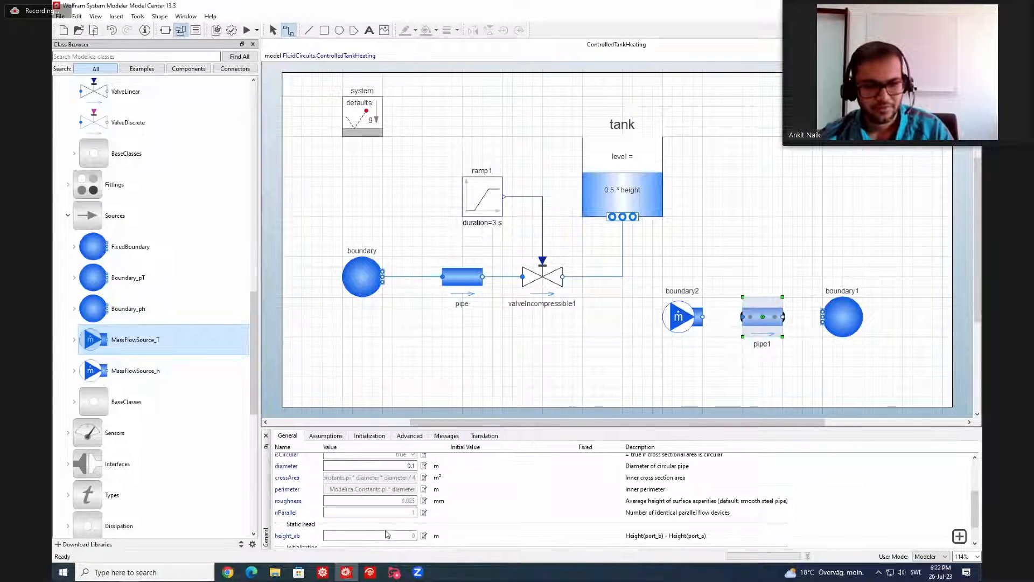
scroll(380, 534, up, 5)
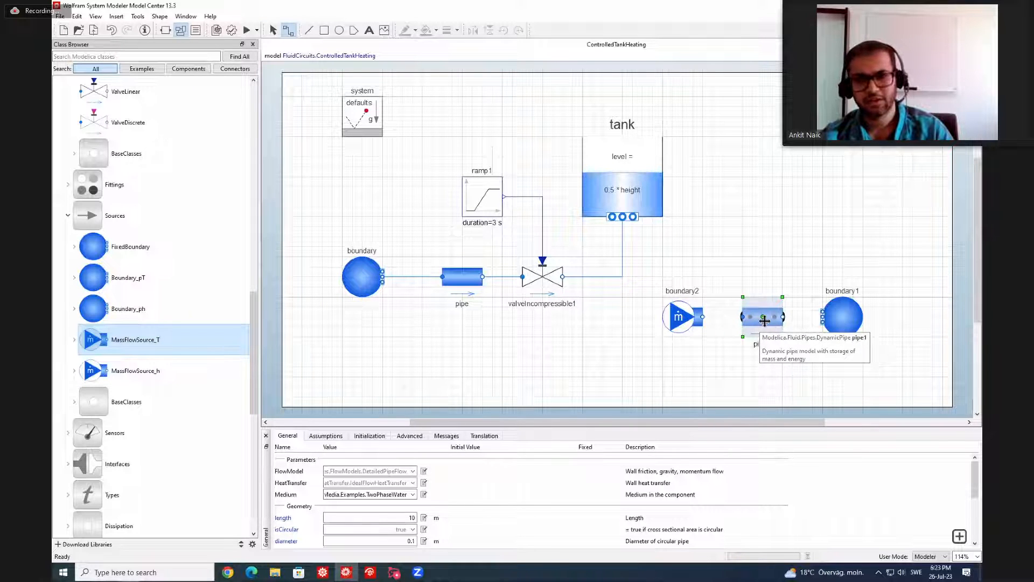
Step: Enable the heat transfer model on the dynamic pipe by setting use_HeatTransfer to true
click(339, 438)
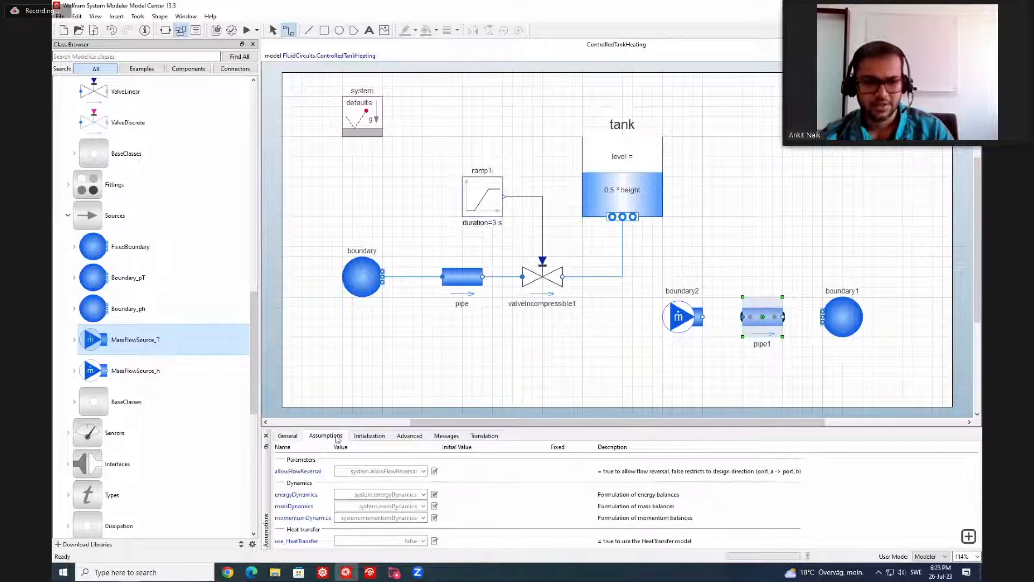
click(424, 542)
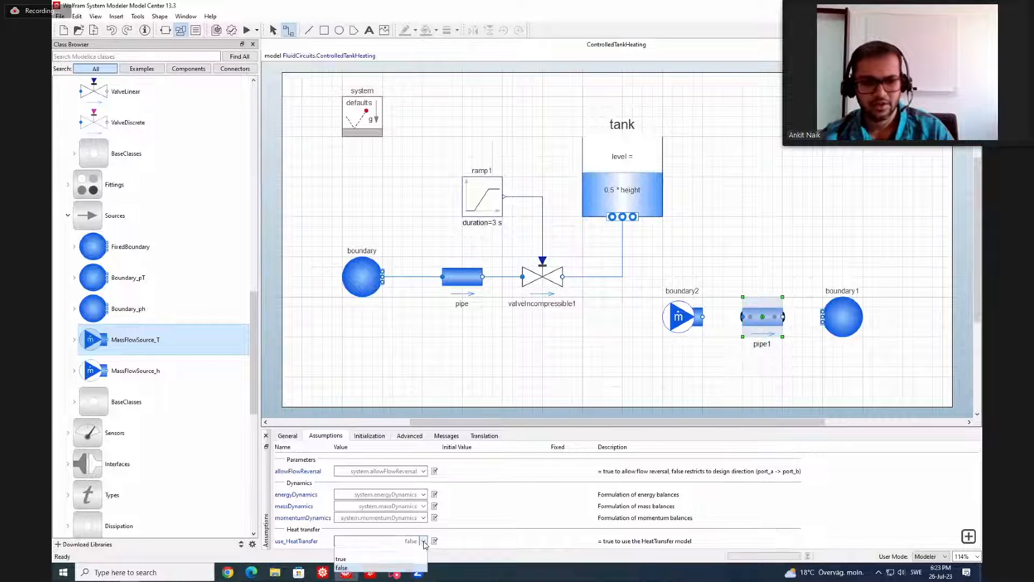
click(401, 561)
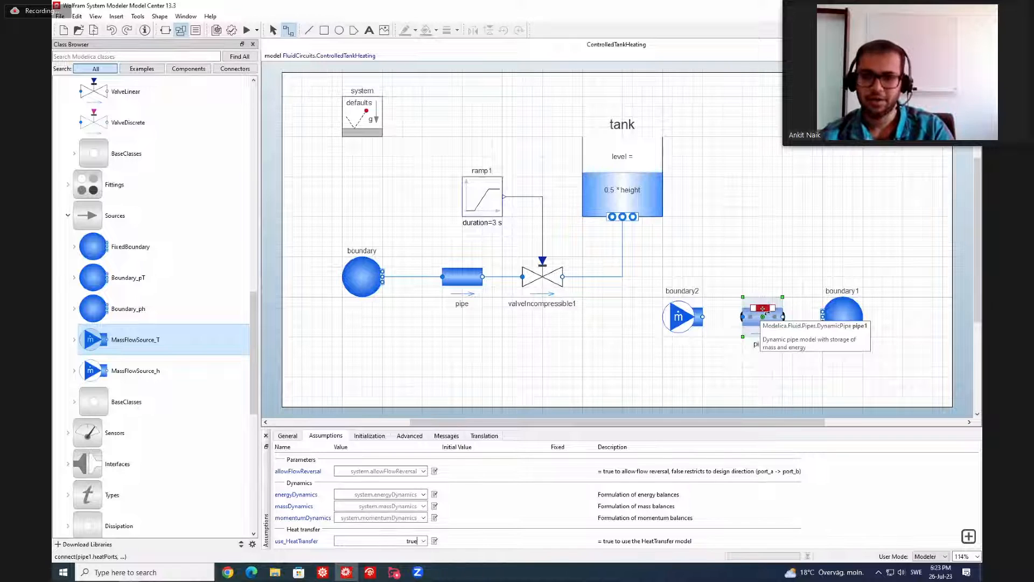
Step: Choose the constant heat transfer coefficient model (ConstantFlowHeatTransfer) as the dynamic pipe's wall heat transfer
click(298, 437)
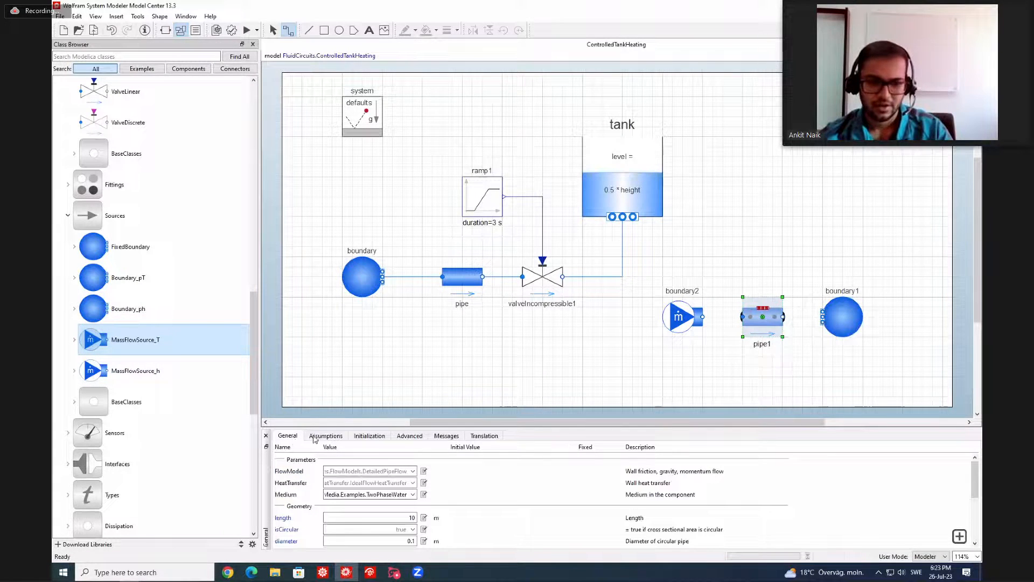
click(412, 483)
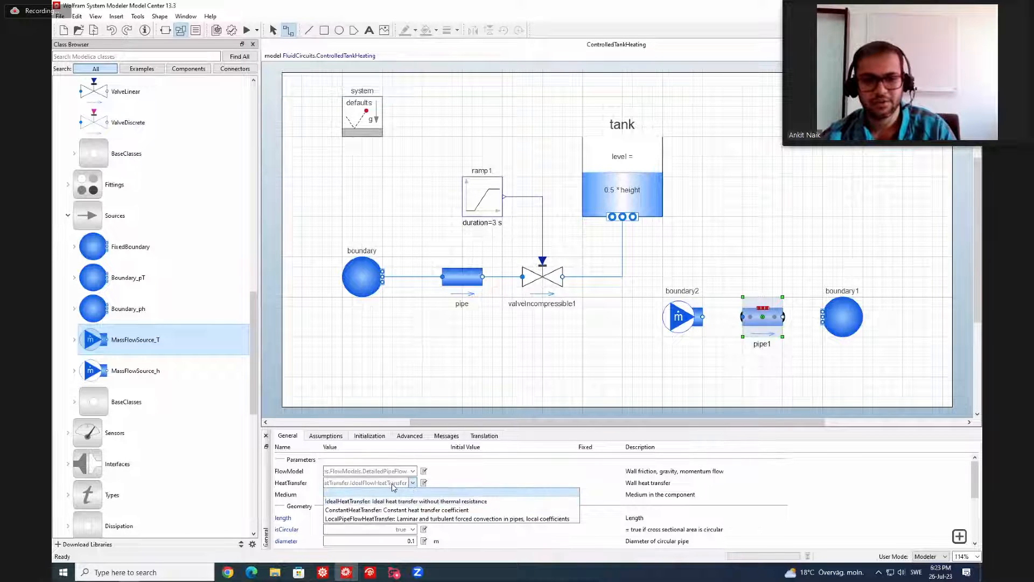
click(420, 511)
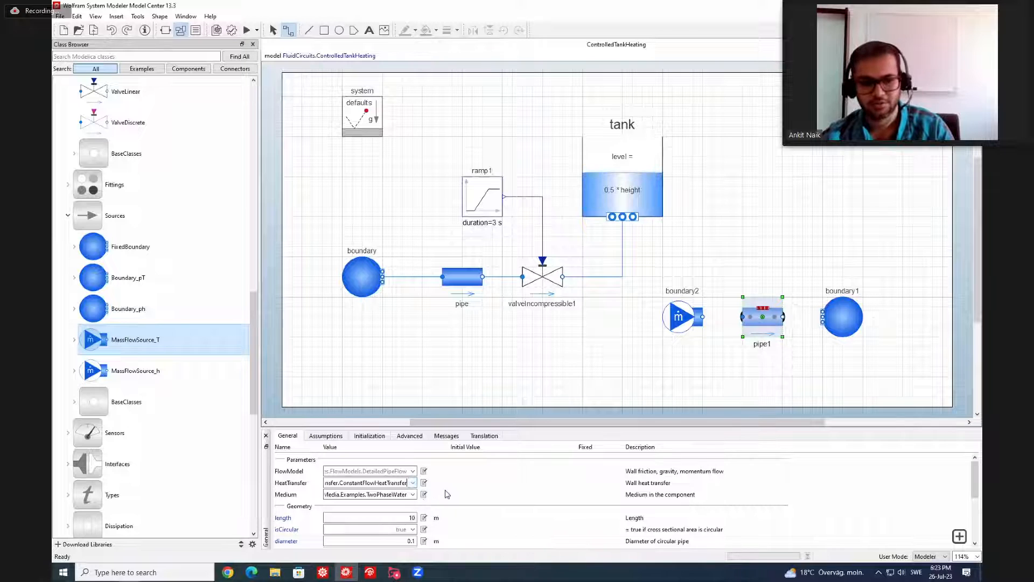
Step: Copy the full class path of the dynamic pipe's HeatTransfer model from its expression, leaving the expression as it is
click(424, 482)
click(442, 496)
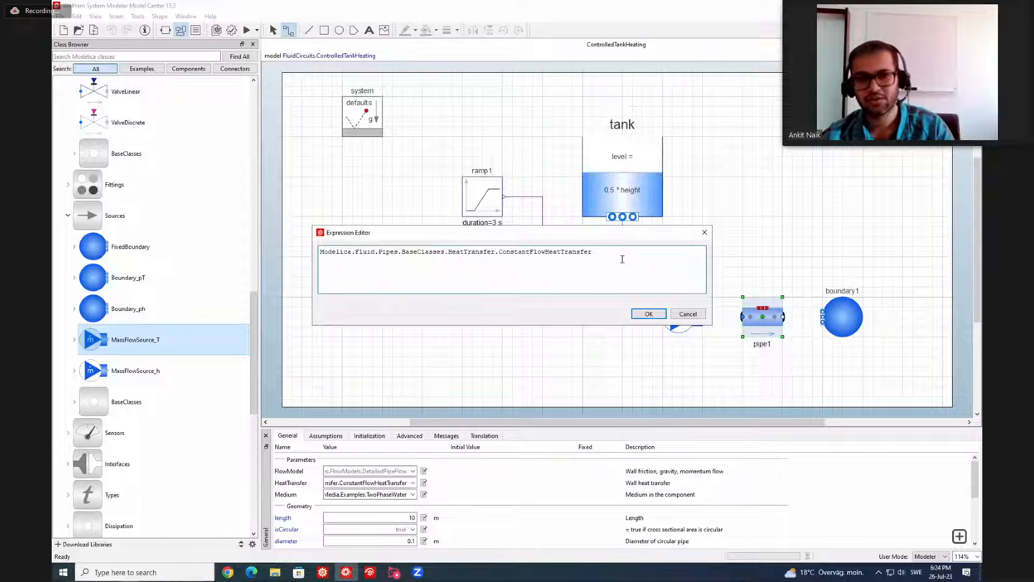
drag(604, 253, 345, 247)
key(ctrl+c)
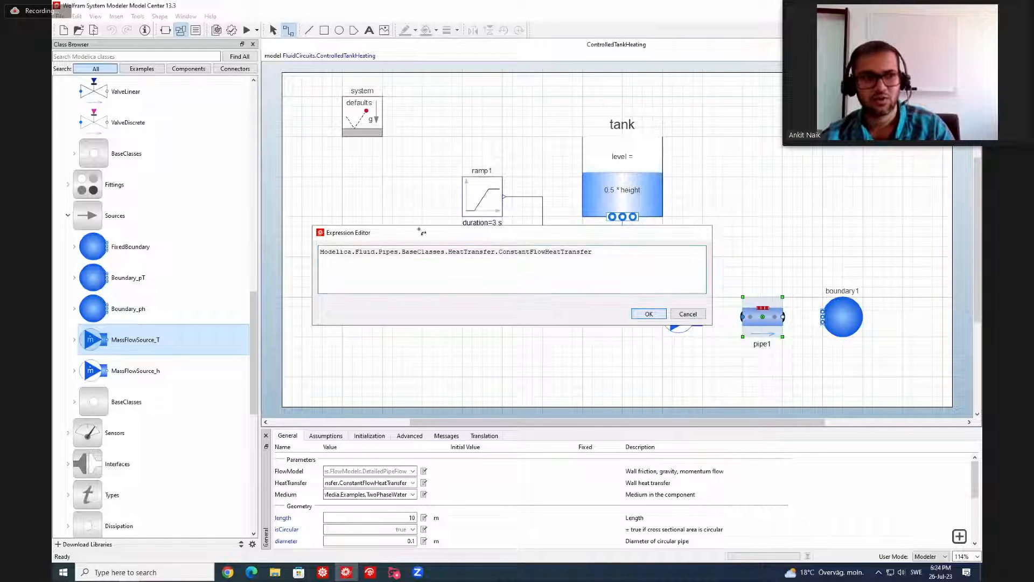
key(Escape)
Step: Search the class library for the copied ConstantFlowHeatTransfer path and open that class to examine its parameters
click(129, 56)
key(ctrl+v)
key(Return)
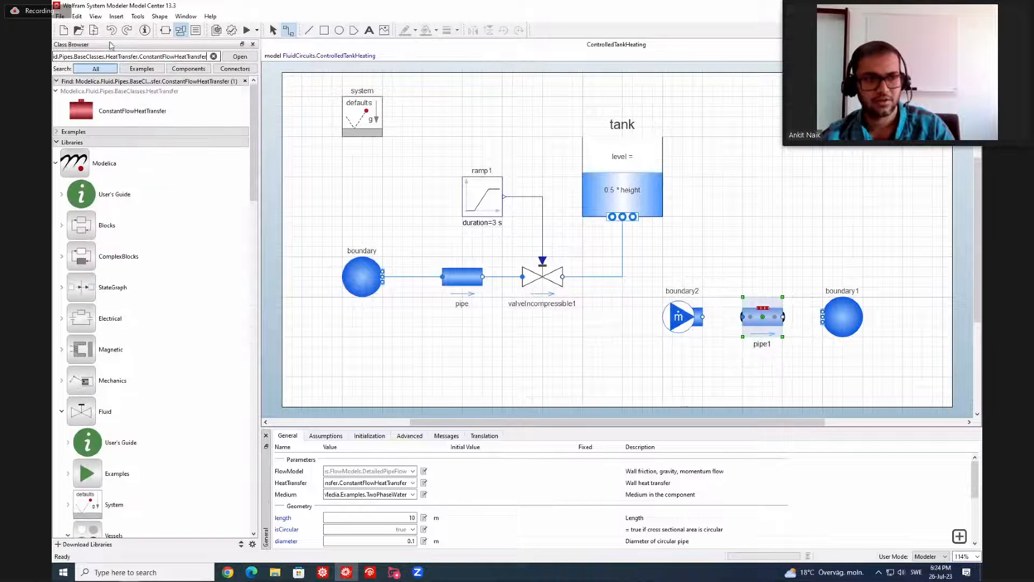
double_click(132, 112)
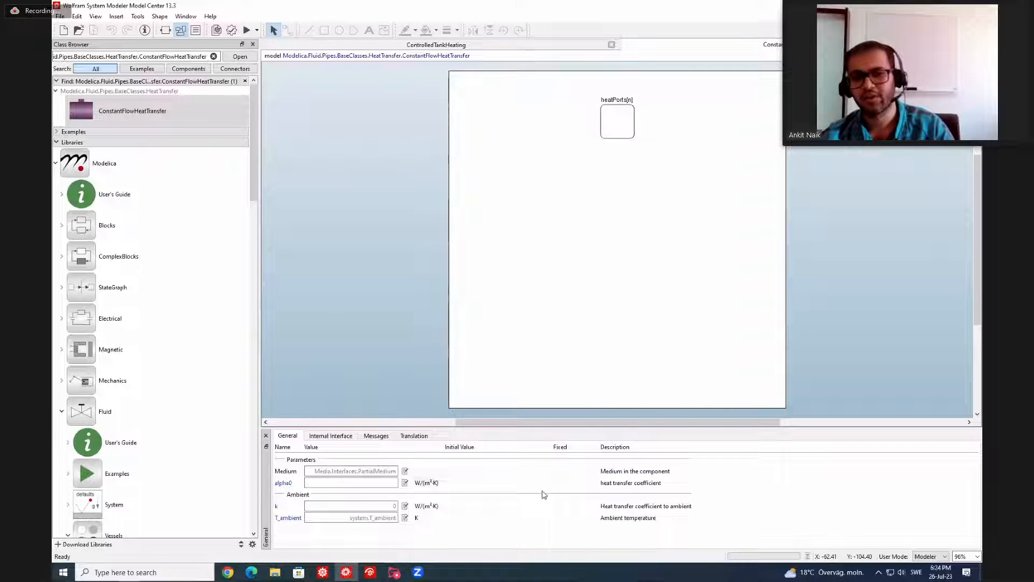
Step: Return to the ControlledTankHeating model and append the modifier (alpha0 = 10) to pipe1's ConstantFlowHeatTransfer expression
click(481, 45)
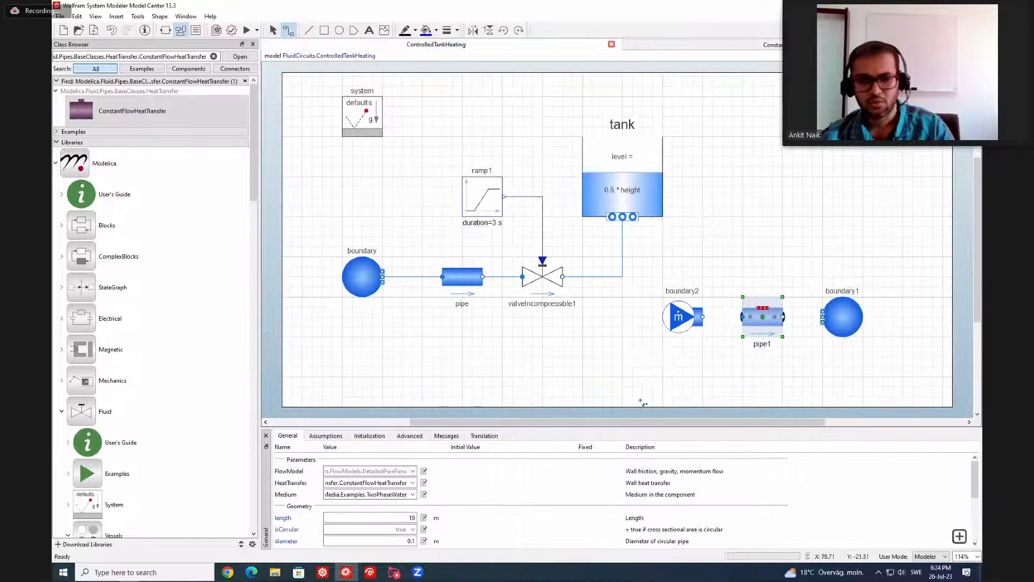
click(425, 484)
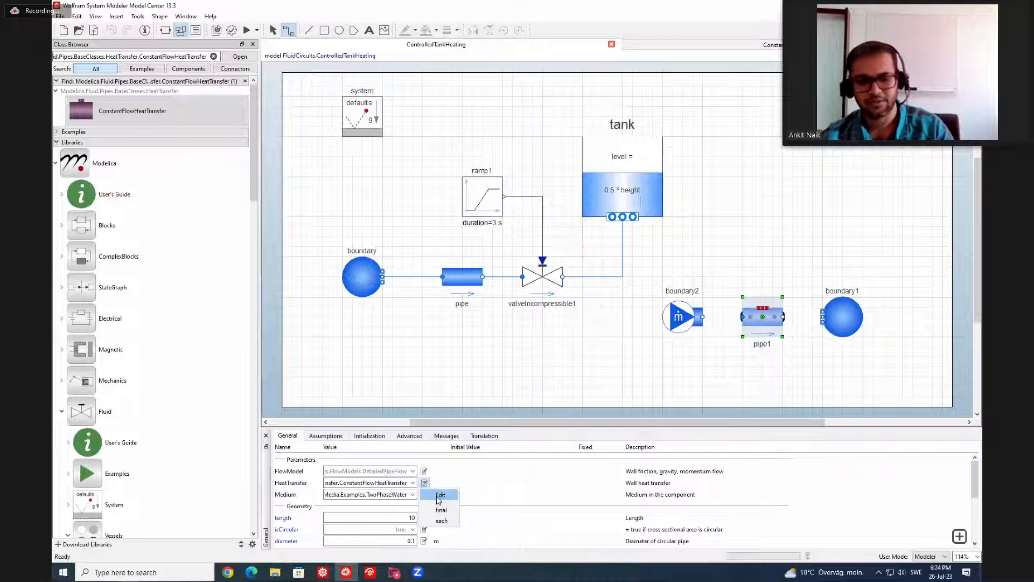
click(439, 496)
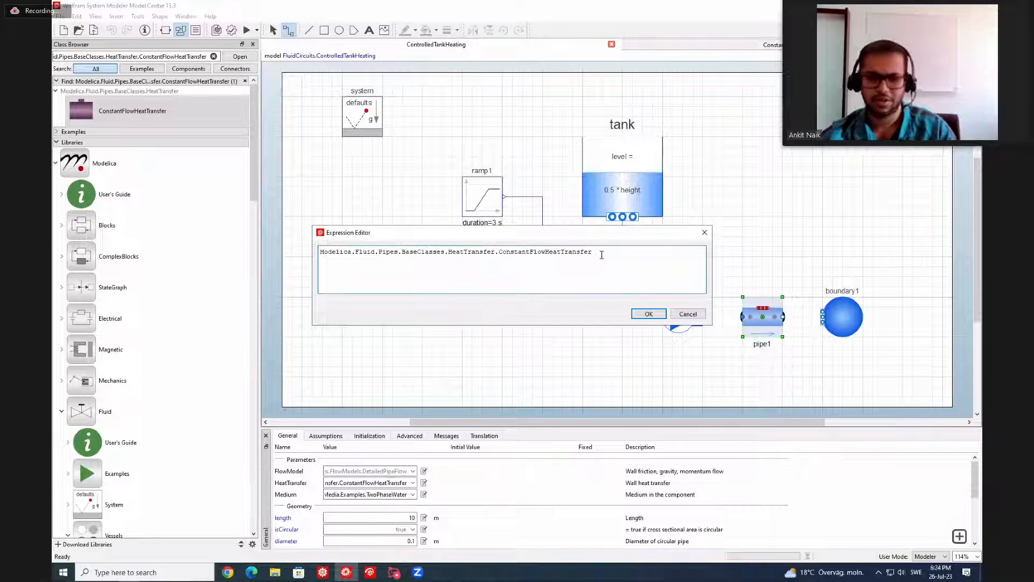
text(()
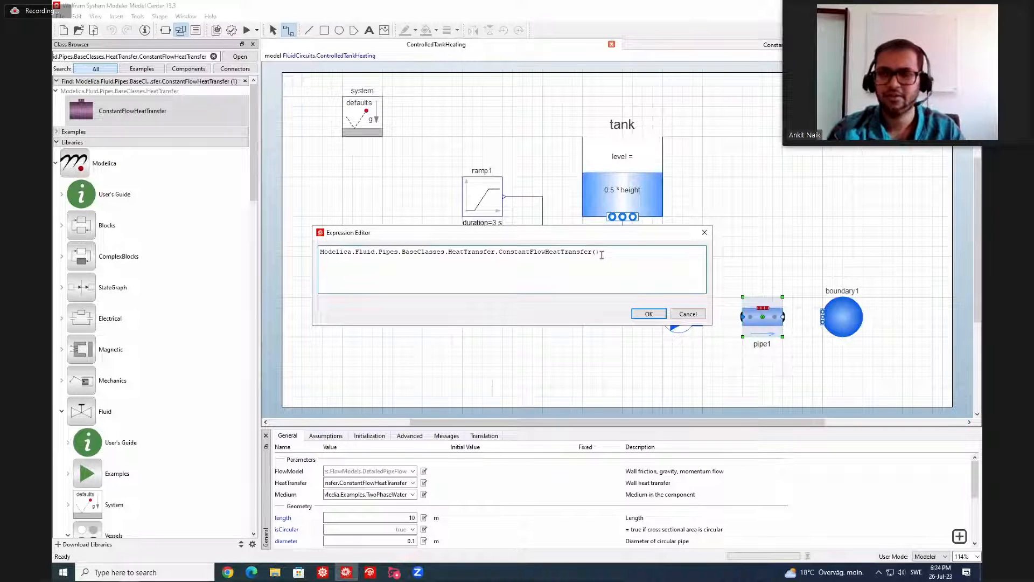
text(a)
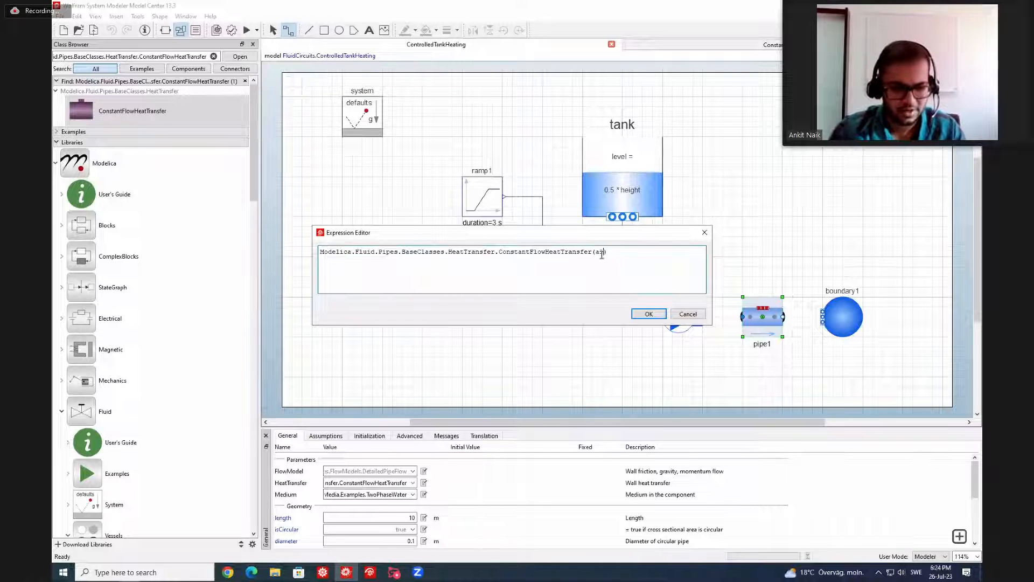
text(lpha)
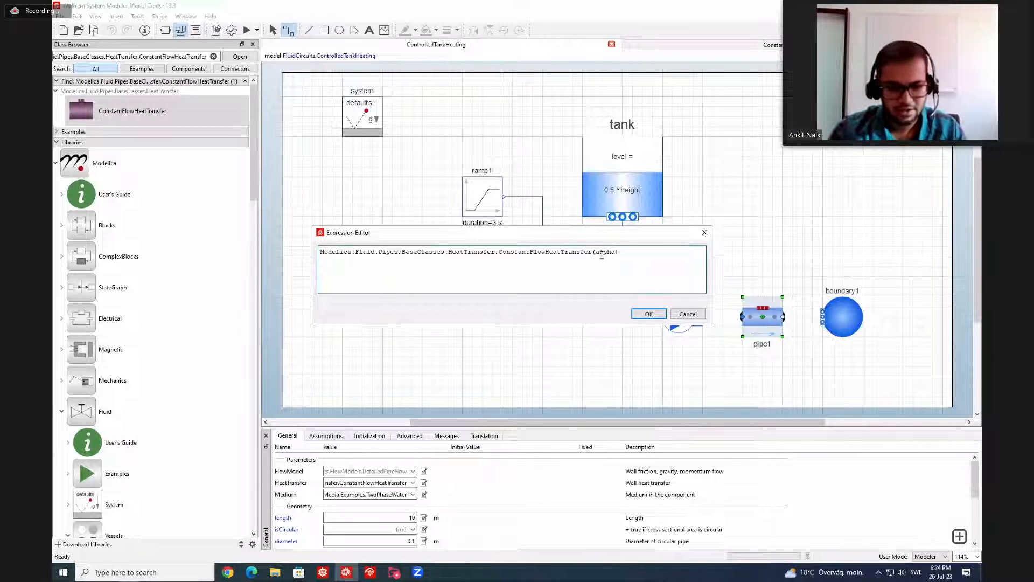
text(0 = 10)
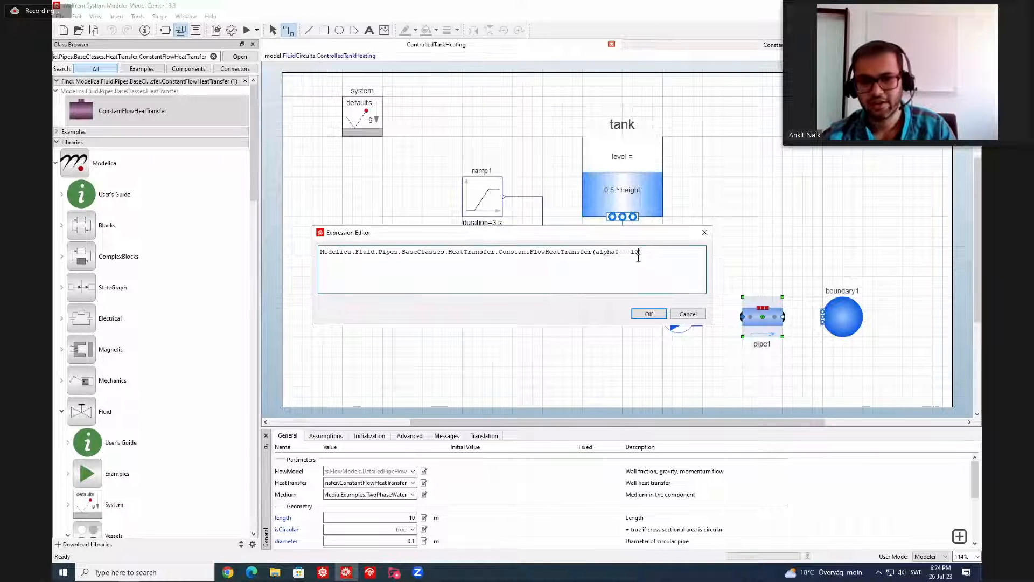
click(649, 314)
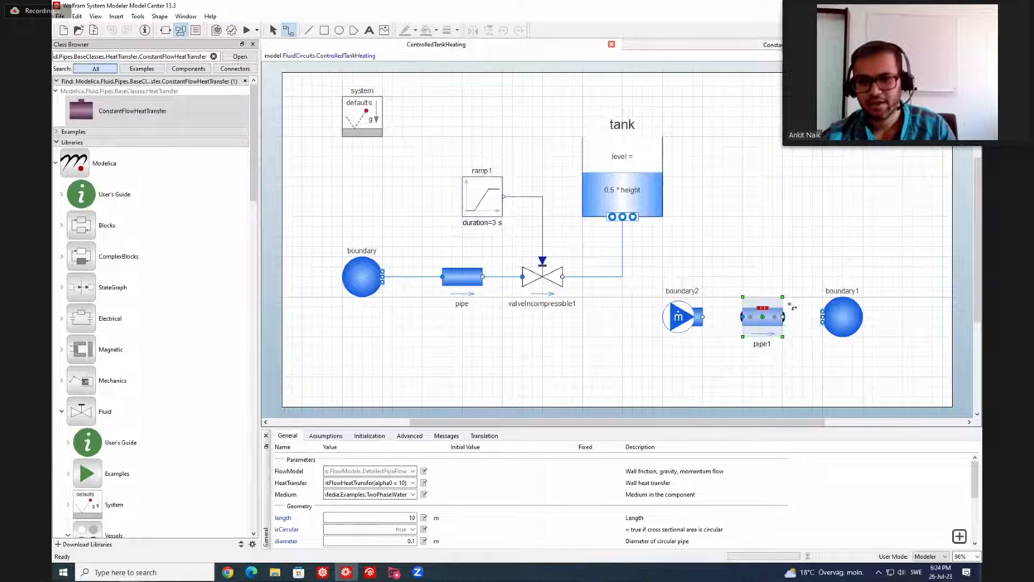
Step: Set the medium of boundary1 to the extension of the StandardWater package (TwoPhaseWater)
click(840, 315)
click(409, 474)
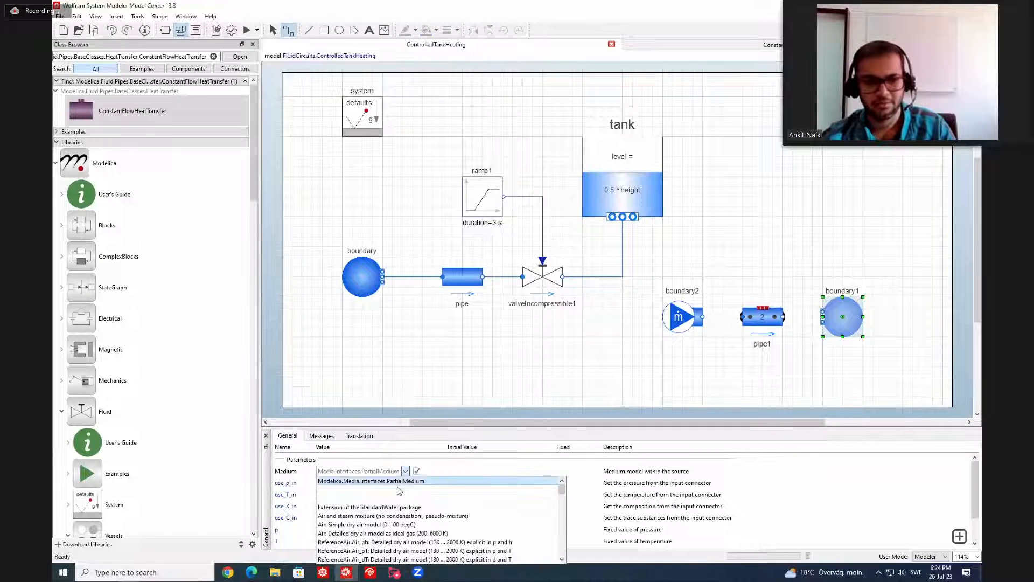
click(398, 509)
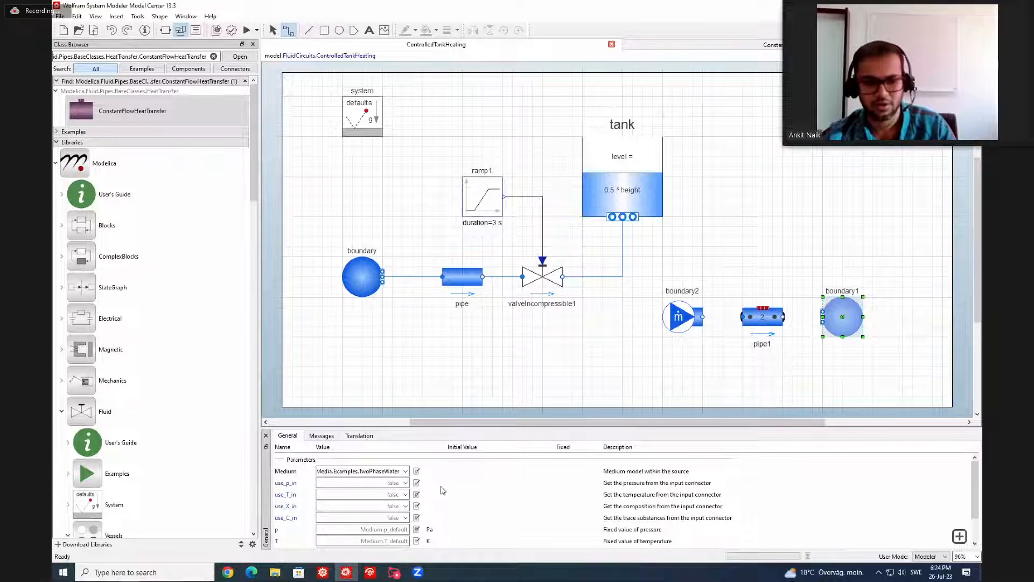
Step: Give boundary1 a fixed temperature T of 40 °C and set its number of ports (nPorts) to 1
scroll(442, 489, down, 1)
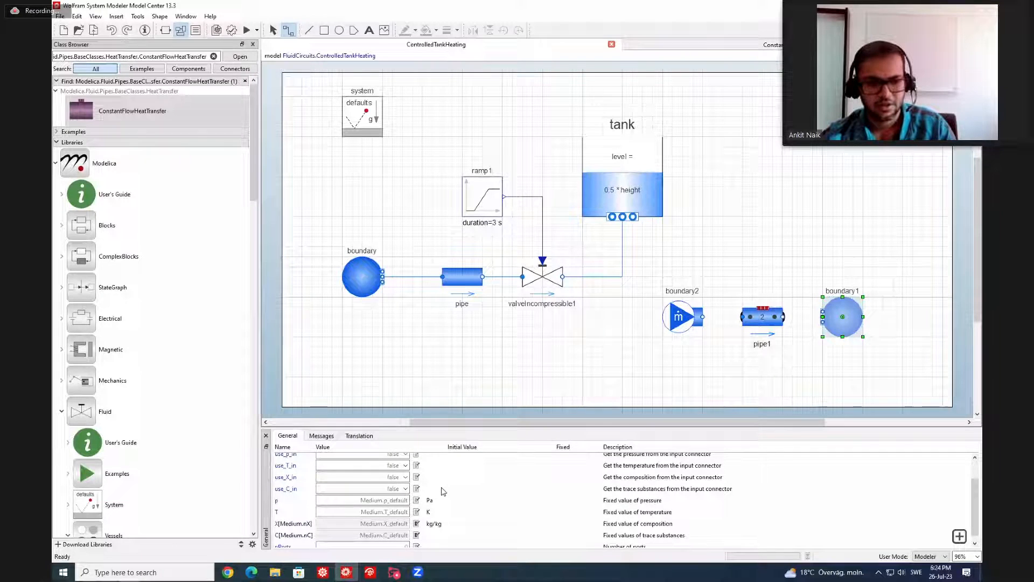
click(385, 511)
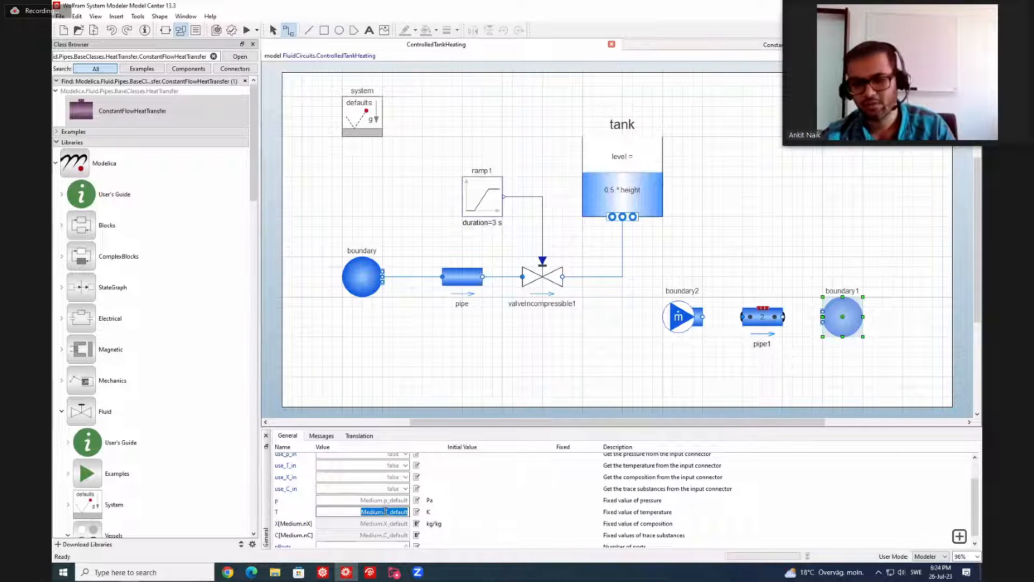
text(40)
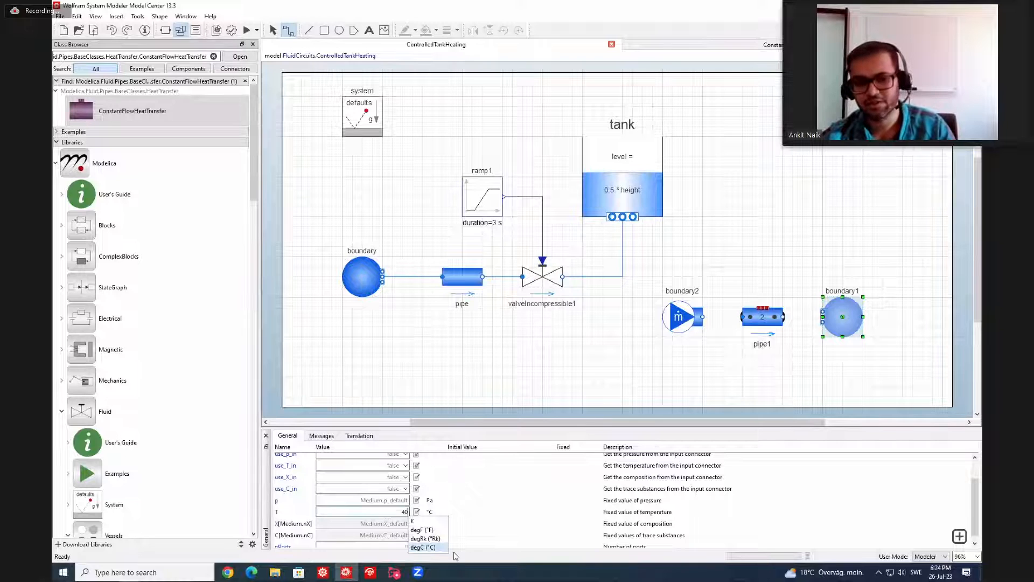
click(431, 547)
scroll(485, 509, down, 1)
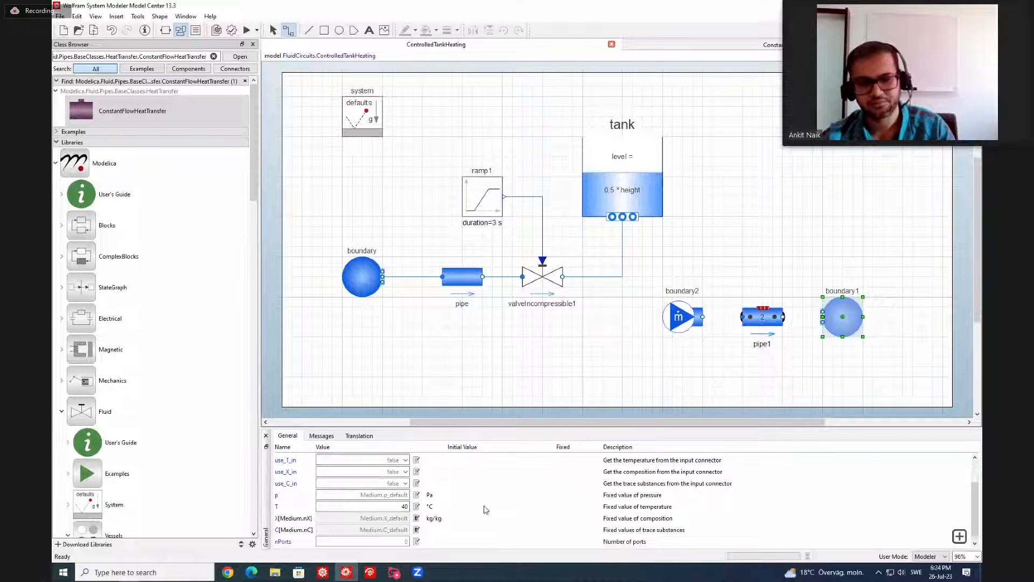
click(401, 540)
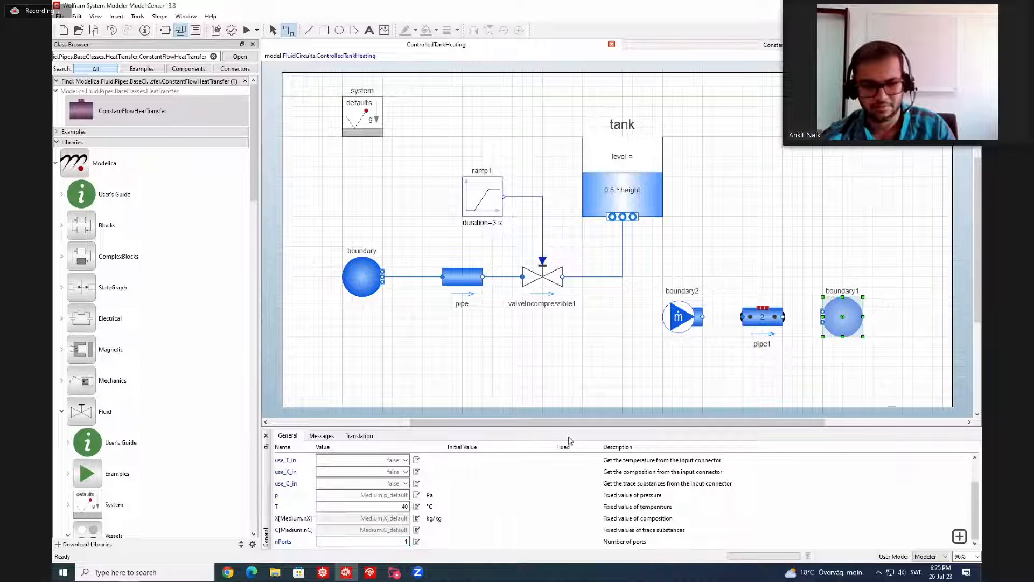
Step: Connect the mass flow source boundary2 to the inlet of pipe1 and the outlet of pipe1 to boundary1
drag(709, 323, 823, 317)
click(599, 327)
click(588, 326)
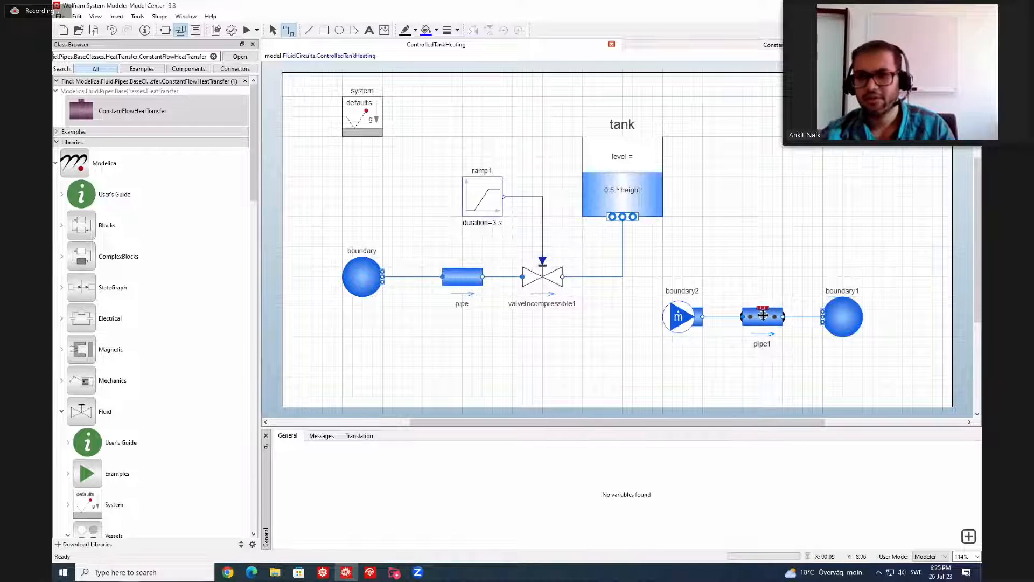
drag(763, 314, 767, 313)
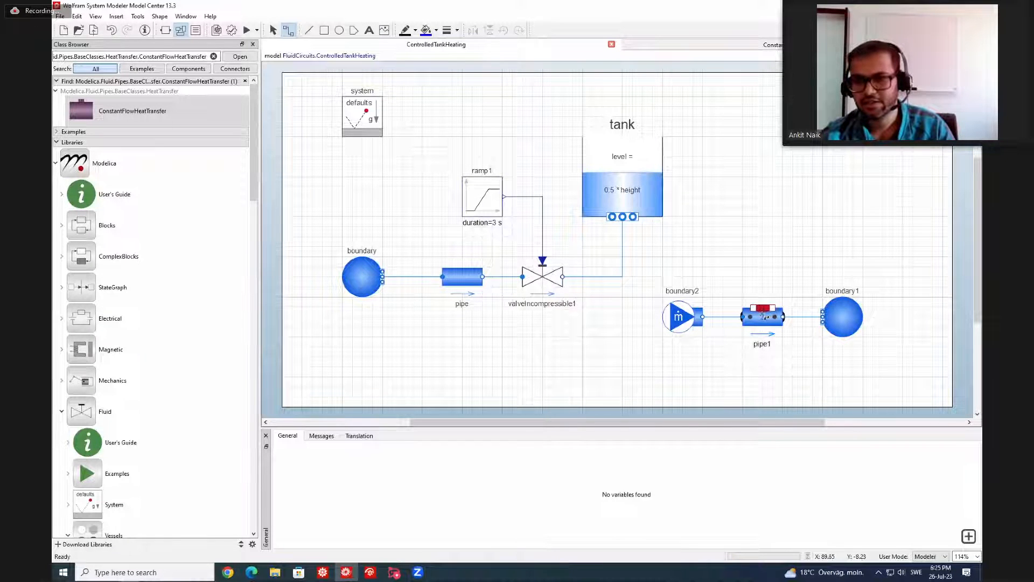
Step: Set the tank's use_HeatTransfer to true and connect its heat port to the heatPorts of pipe1
click(618, 178)
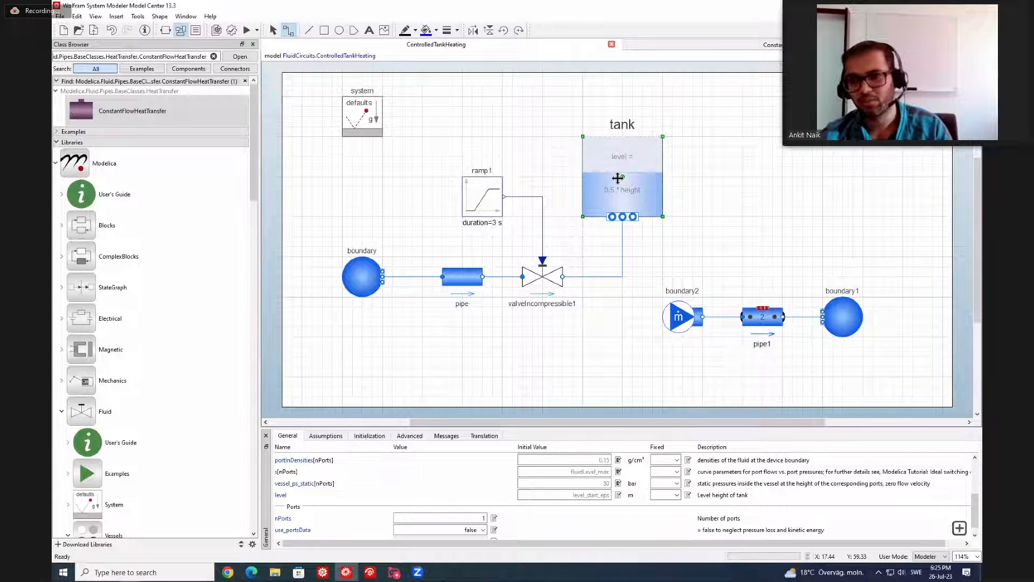
click(325, 437)
click(410, 507)
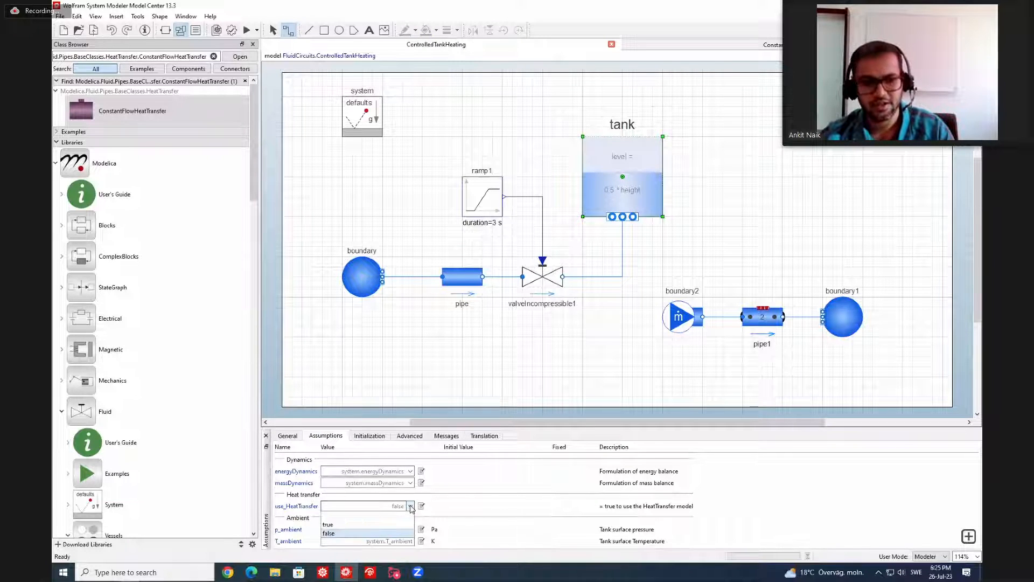
click(402, 525)
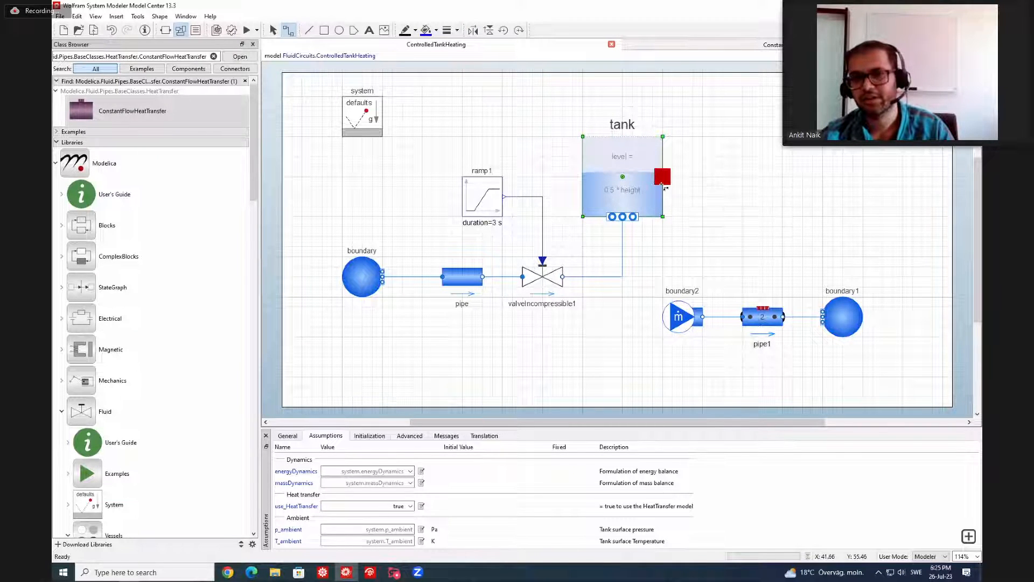
mouse_move(663, 177)
mouse_down()
mouse_move(734, 173)
mouse_move(757, 258)
mouse_move(753, 307)
mouse_move(765, 312)
mouse_up()
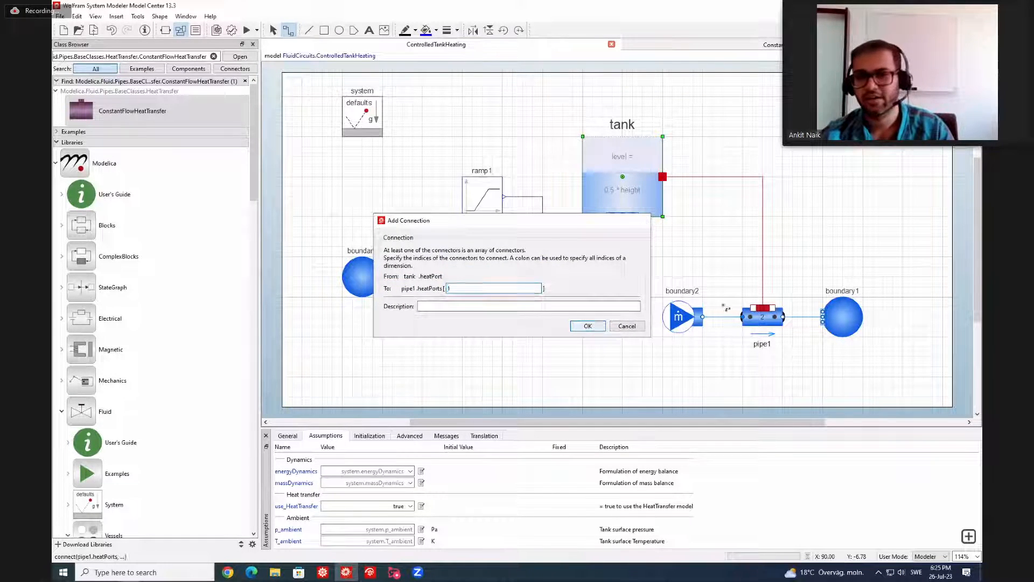
click(587, 327)
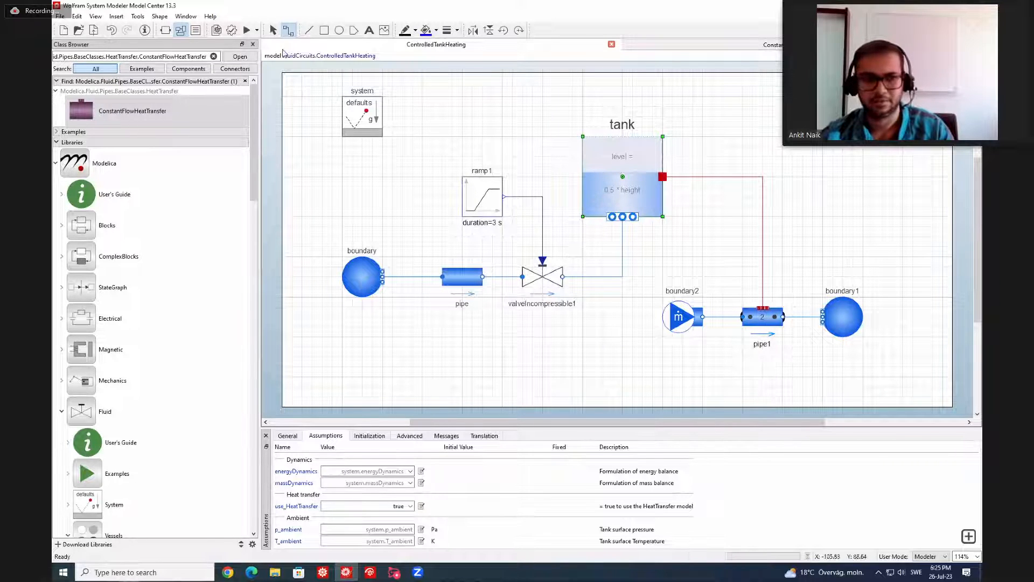
Step: Validate the ControlledTankHeating model and simulate it in Simulation Center
click(230, 30)
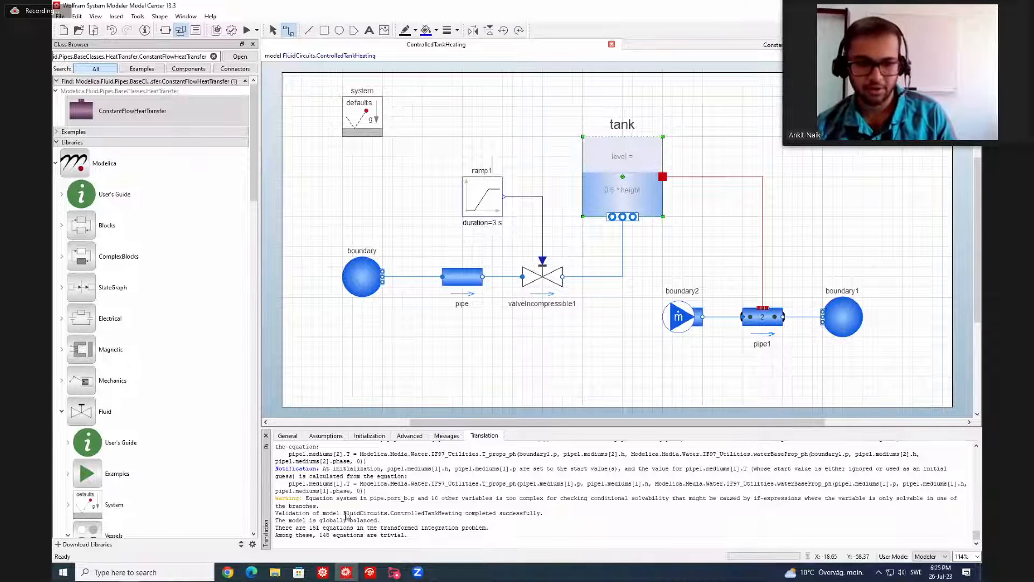
click(419, 391)
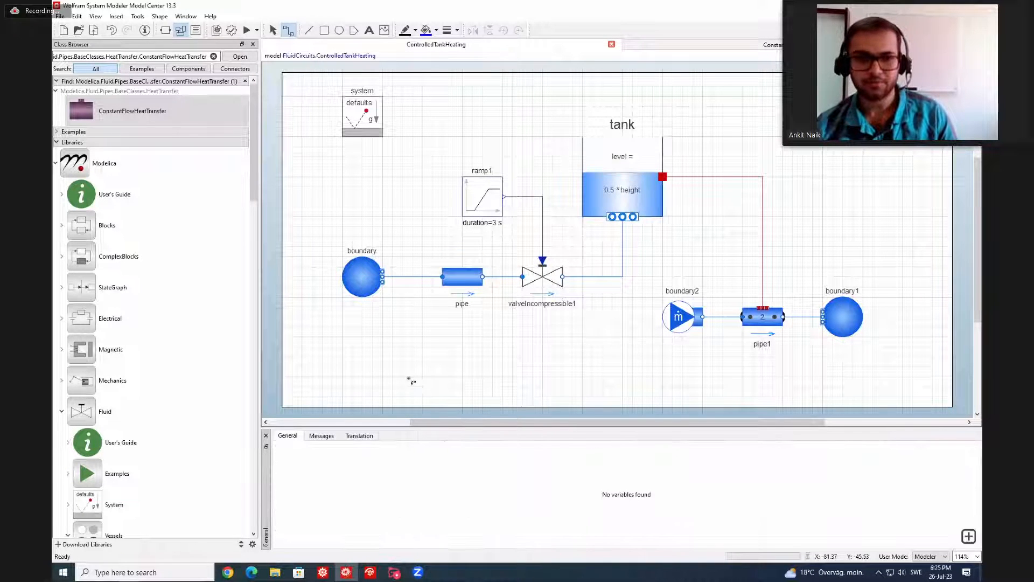
click(248, 30)
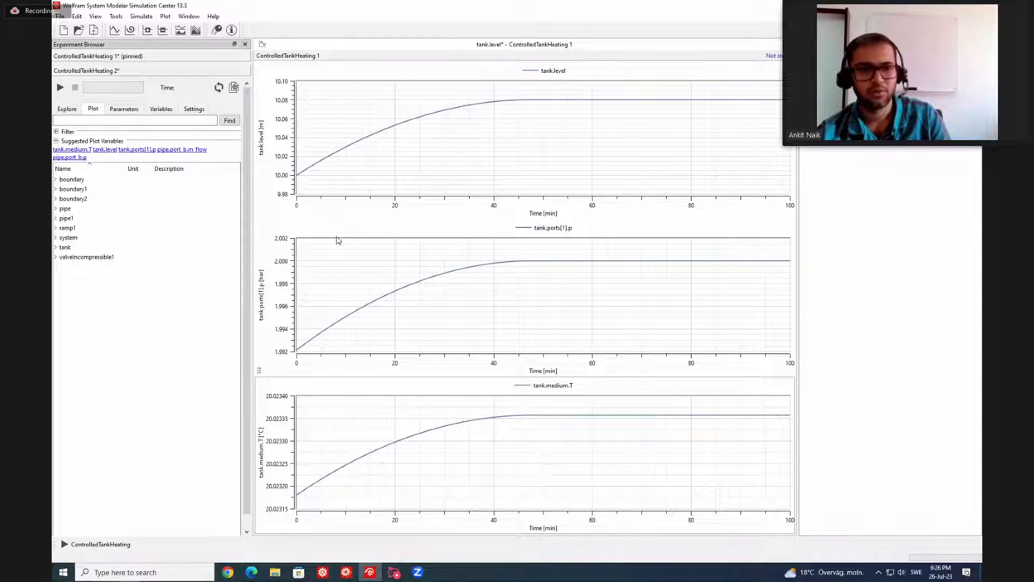
Step: Remove the tank.ports[1].p and tank.level subplots, keeping only the tank.medium.T plot
click(340, 258)
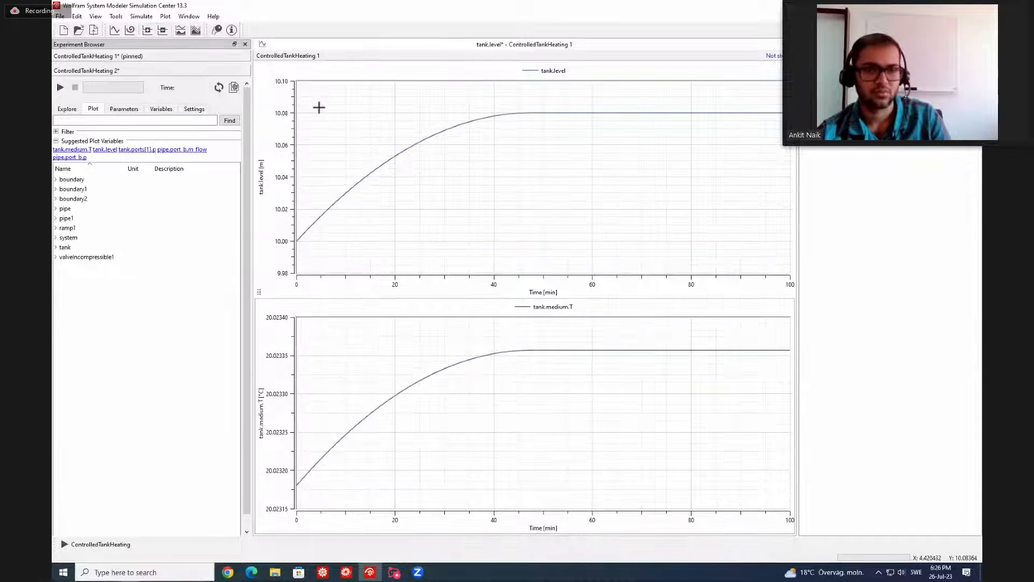
click(319, 107)
click(163, 33)
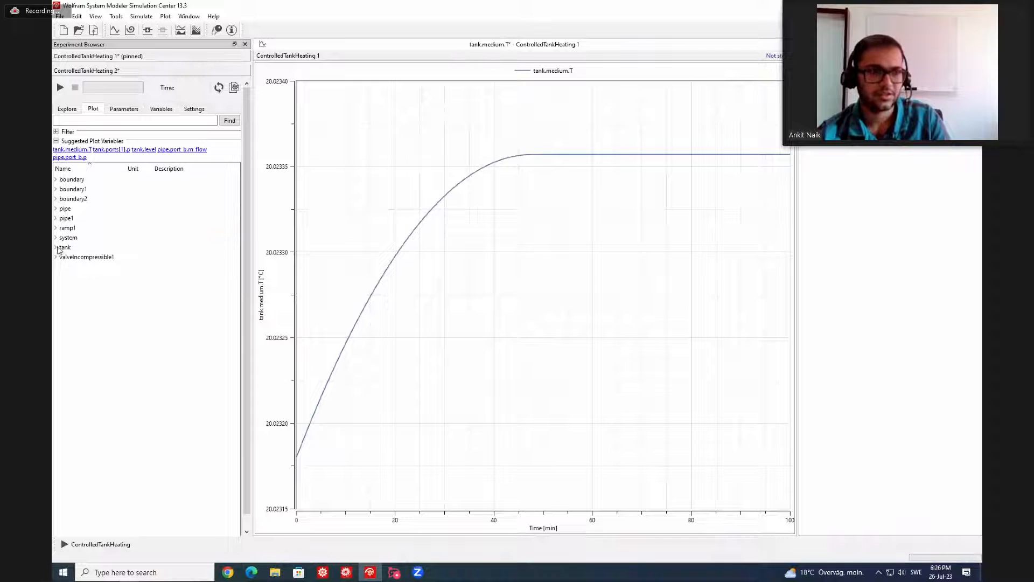
Step: Add the tank medium temperature T from the ControlledTankHeating 2 experiment to the existing tank.medium.T plot
double_click(65, 246)
scroll(84, 326, down, 1)
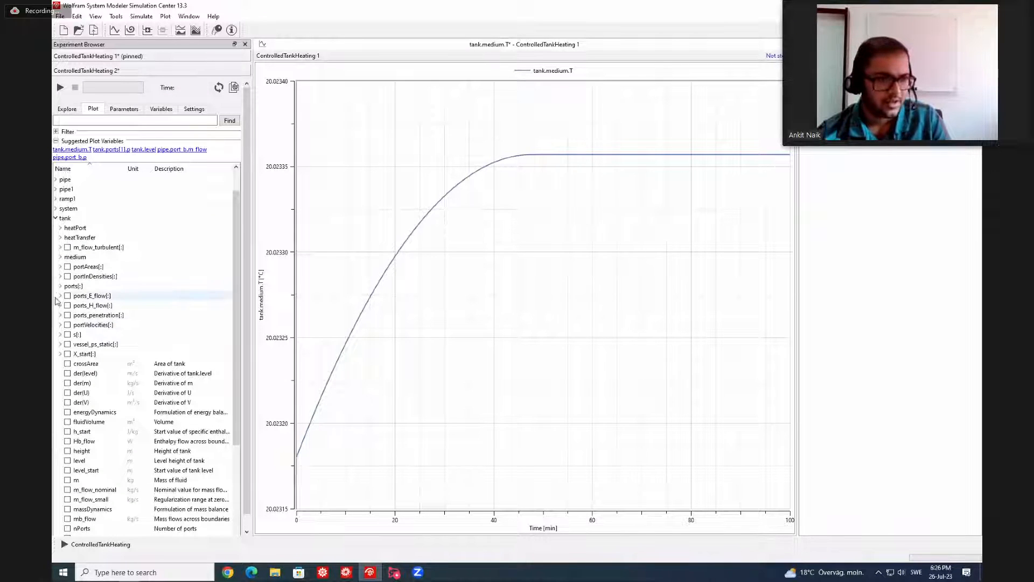
click(60, 257)
scroll(63, 273, down, 1)
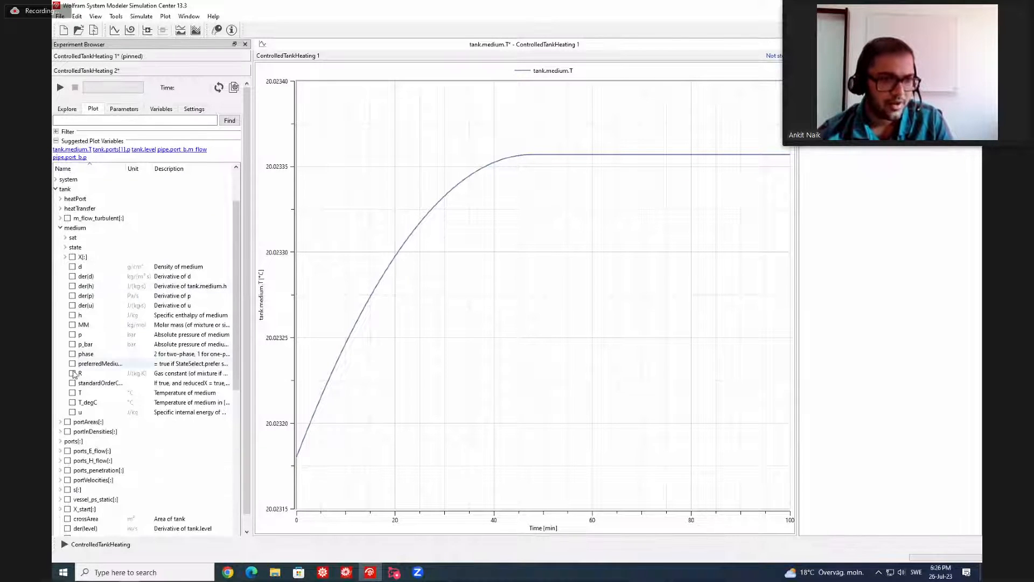
click(72, 384)
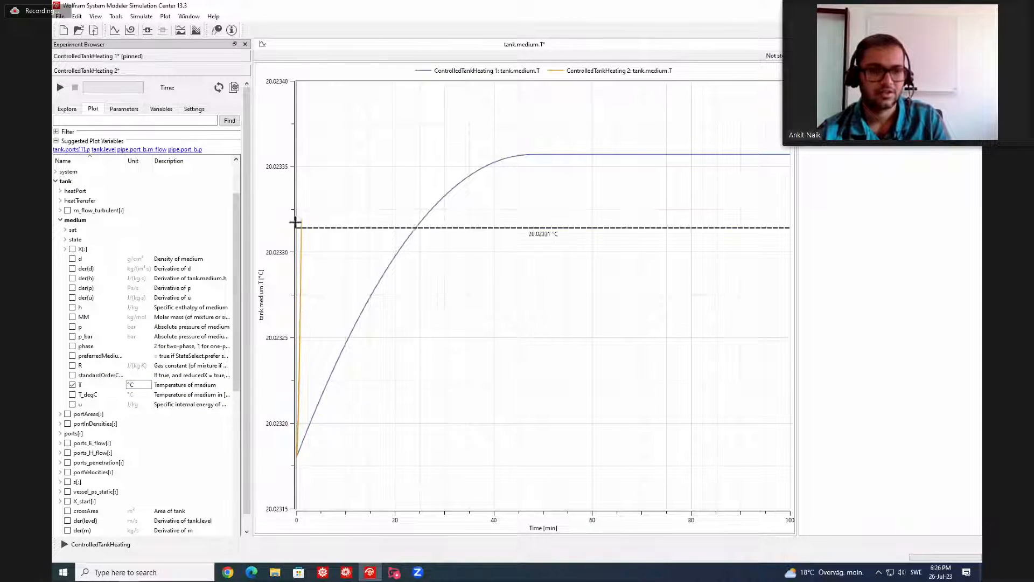
Step: Check the first experiment's time settings, and set ControlledTankHeating 2's time unit to min and stop time to 100 min
click(192, 109)
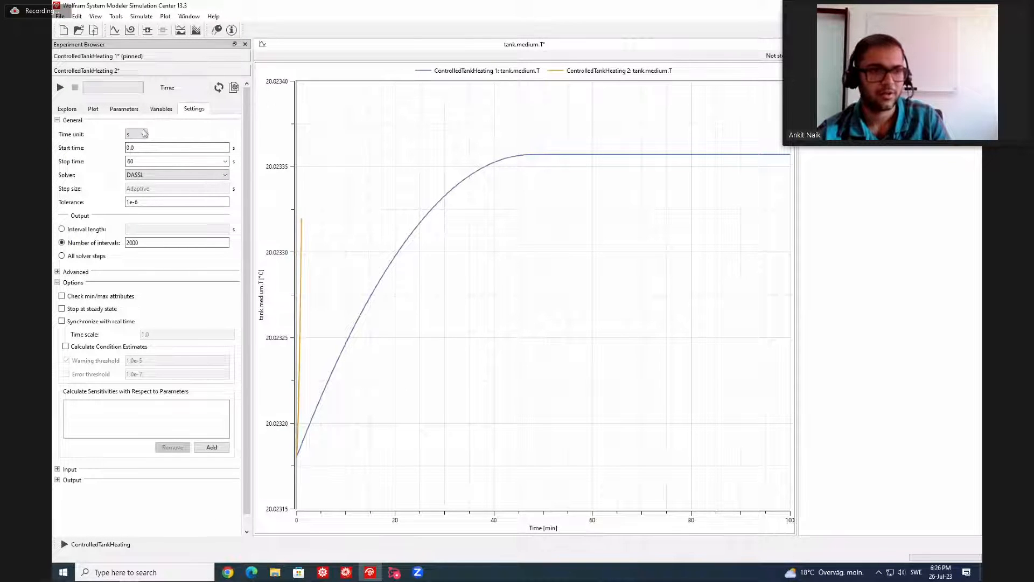
click(150, 57)
click(186, 94)
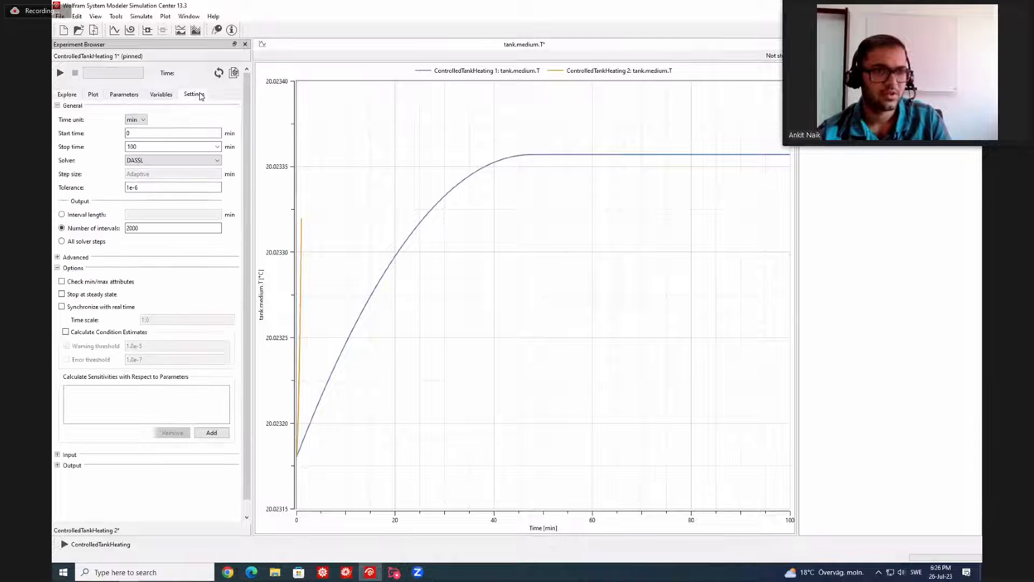
click(133, 530)
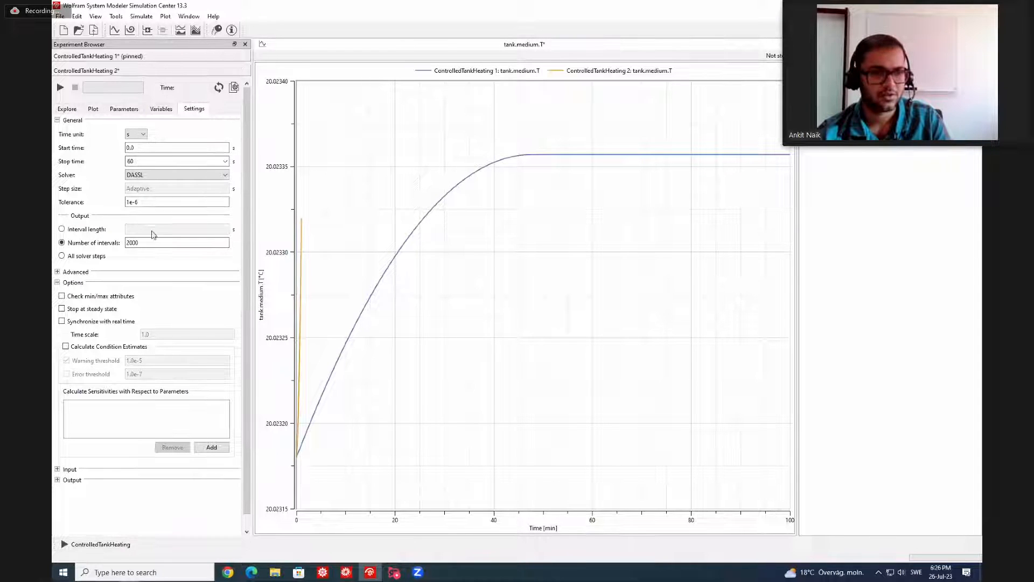
click(136, 134)
click(141, 161)
double_click(141, 161)
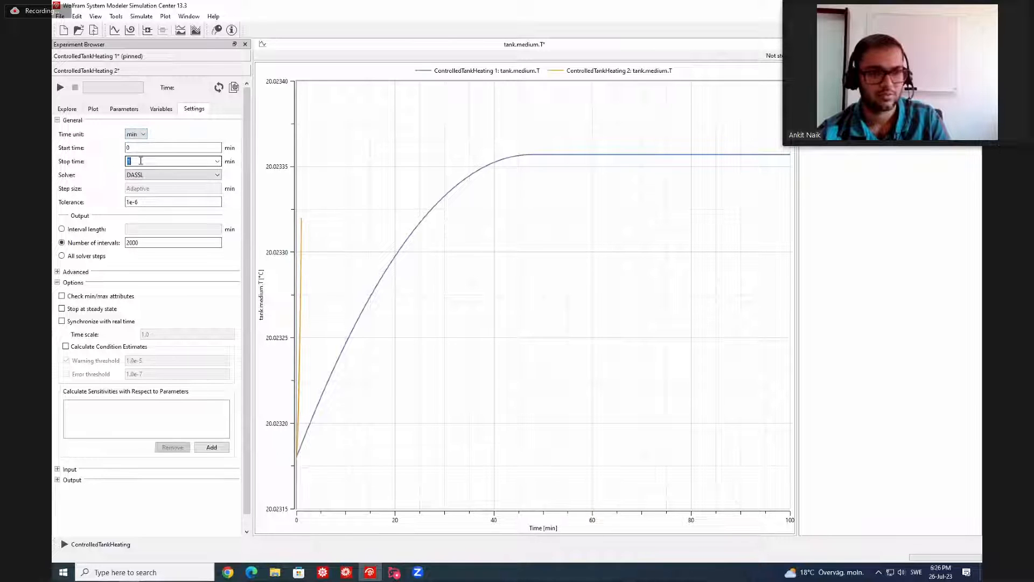
text(100)
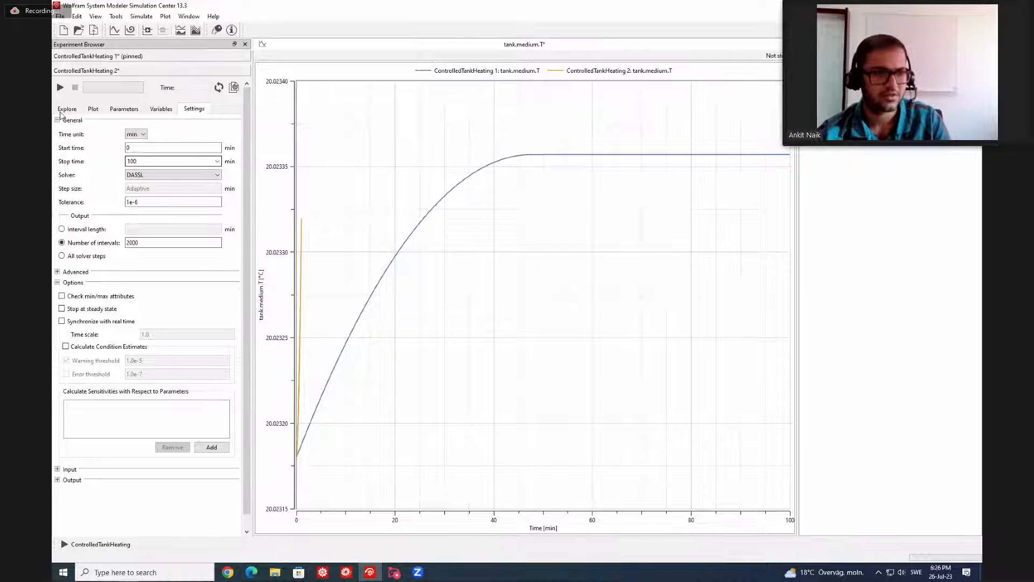
Step: Rerun the ControlledTankHeating 2 simulation and compare the tank.medium.T curves of both experiments
click(59, 86)
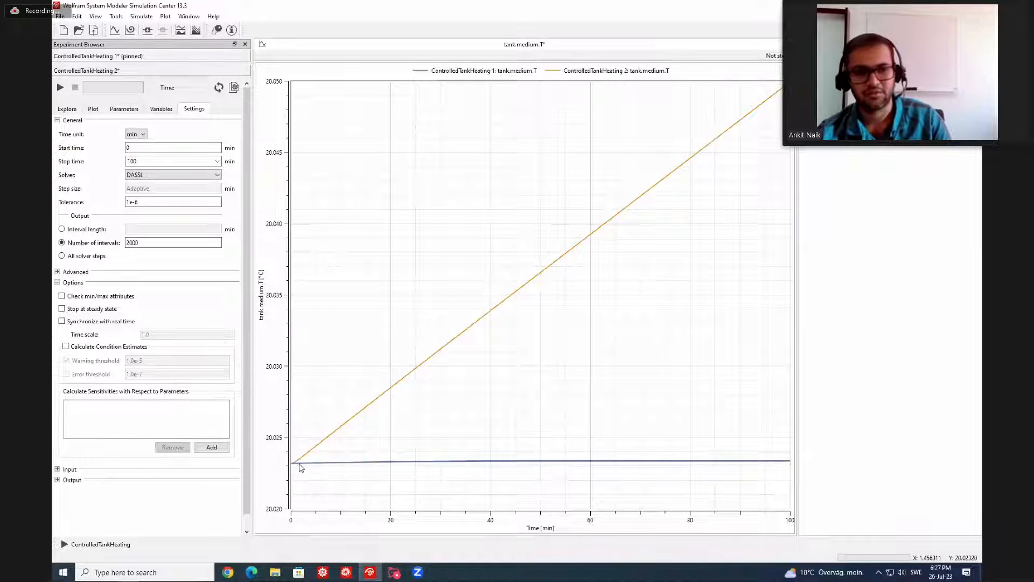
mouse_move(343, 464)
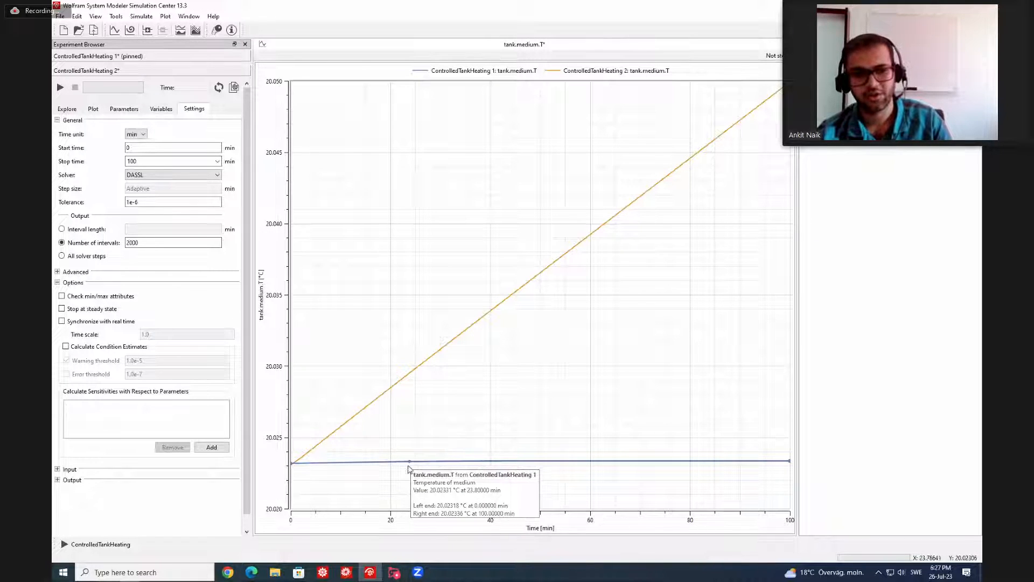
mouse_move(418, 371)
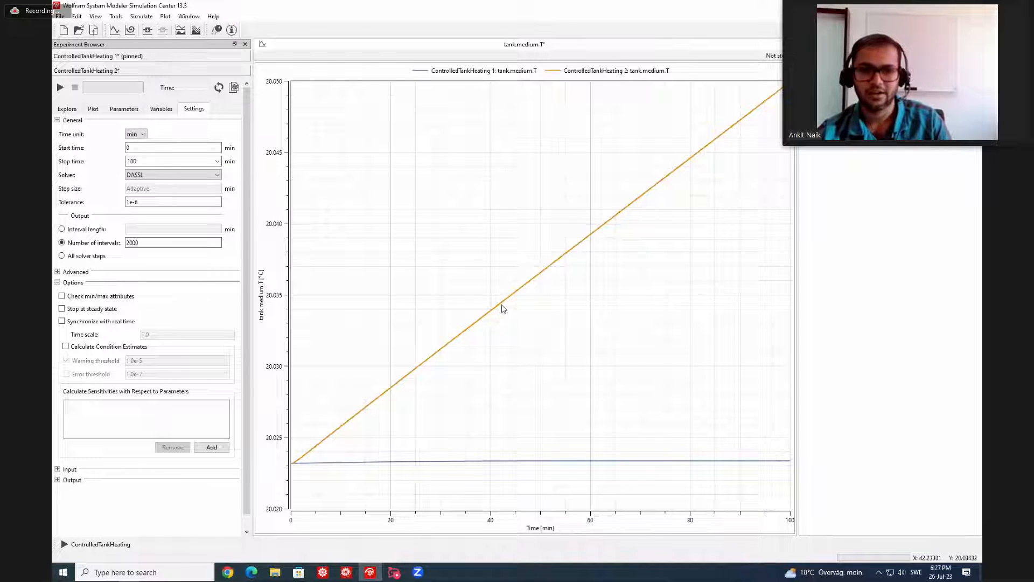
mouse_move(503, 308)
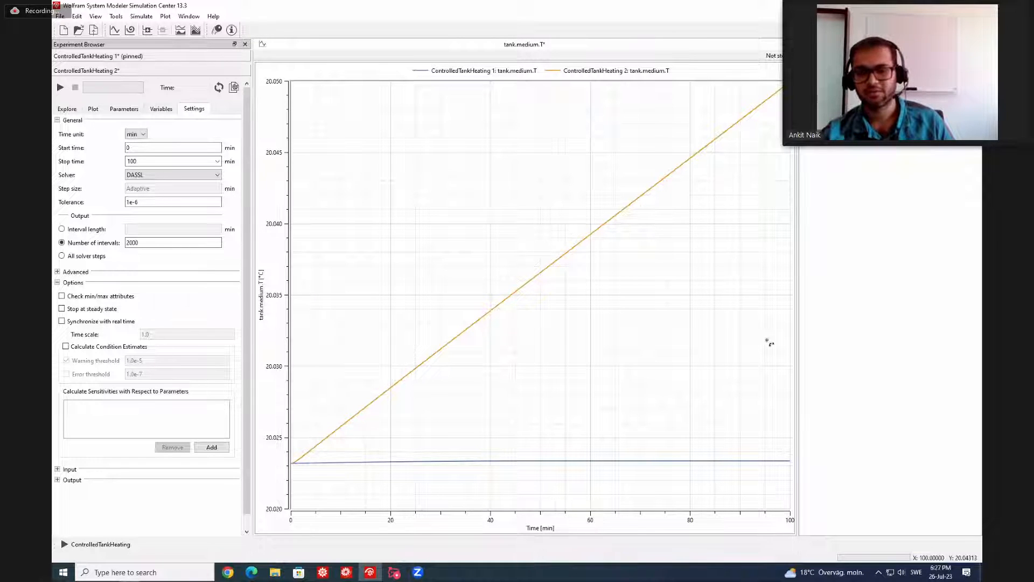
Step: Switch to Model Center, find the LimPID block in the class library and place it to the upper right of the tank
key(alt+Tab)
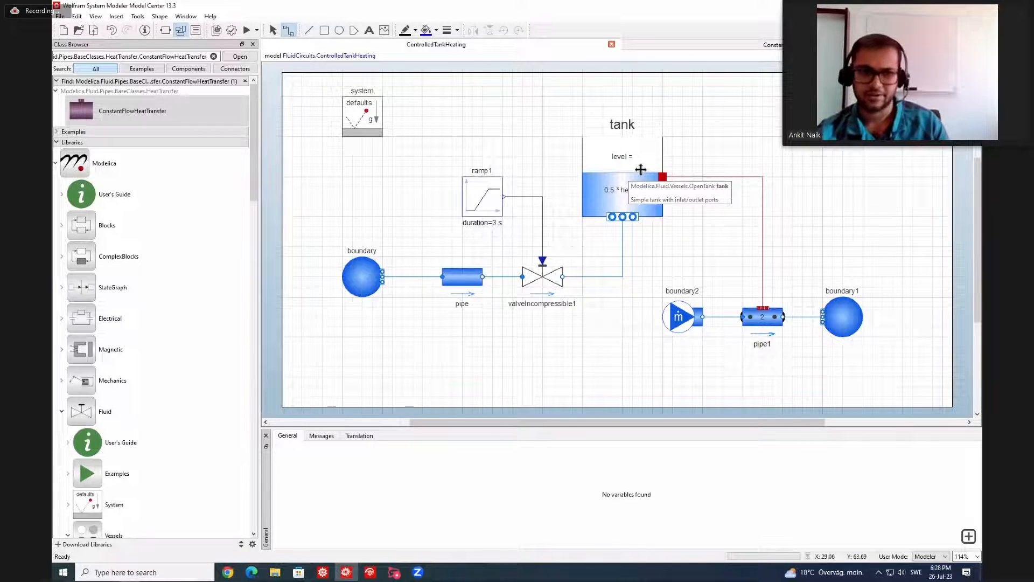
click(213, 56)
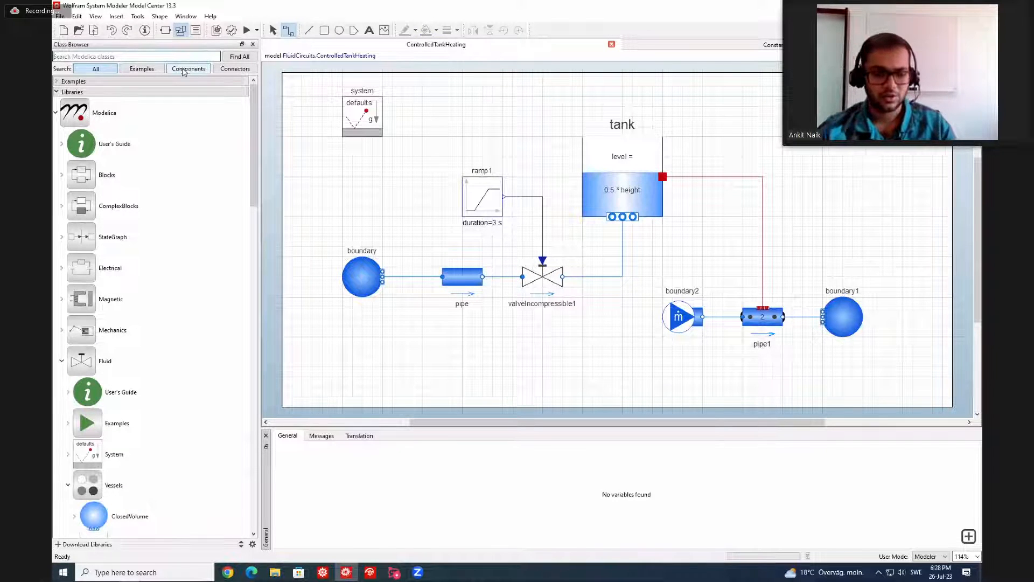
text(p)
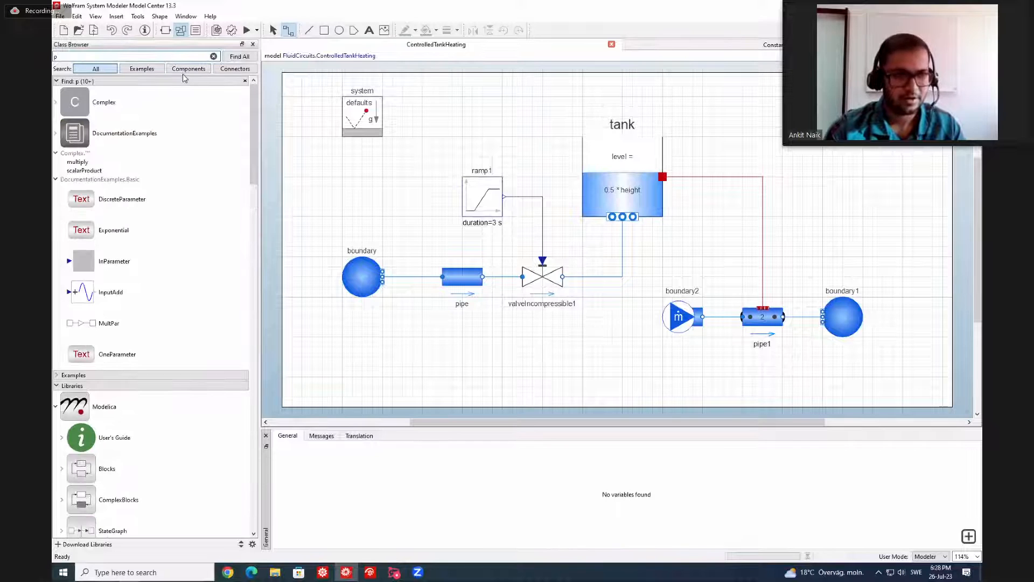
key(BackSpace)
text(limpid)
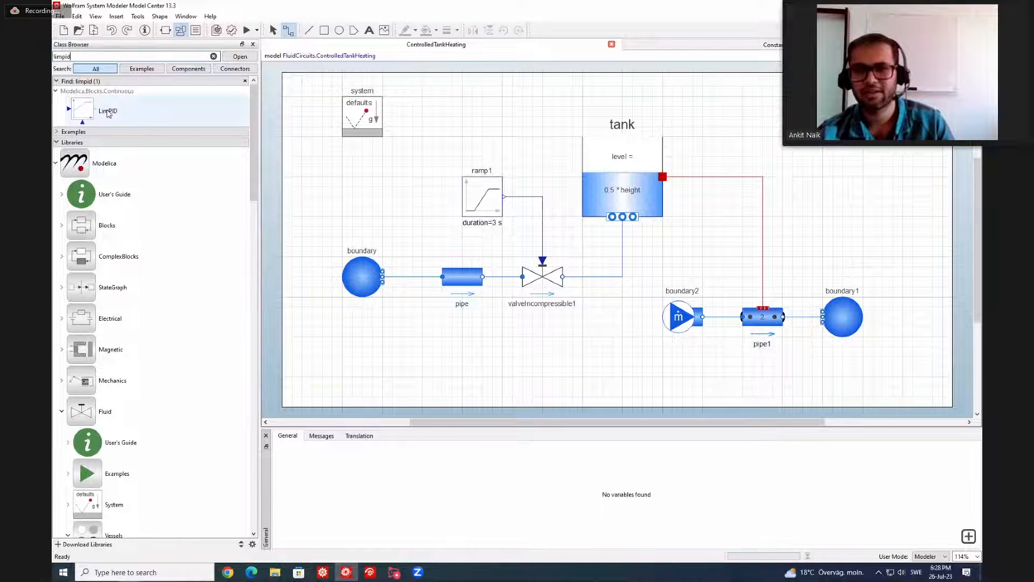
drag(108, 112, 801, 149)
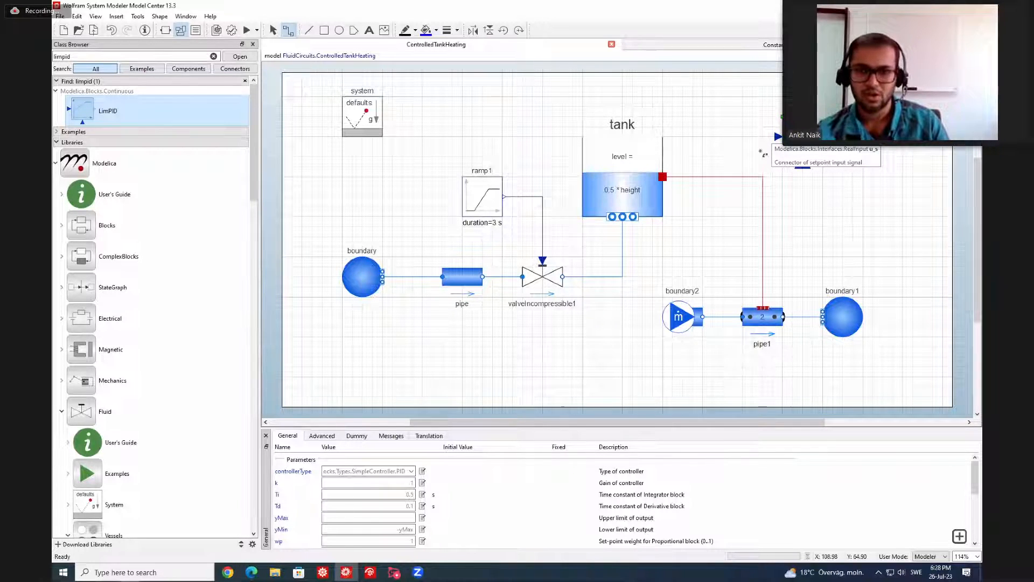
Step: Duplicate the ramp1 block and place the copy between the tank and the PID controller
click(775, 143)
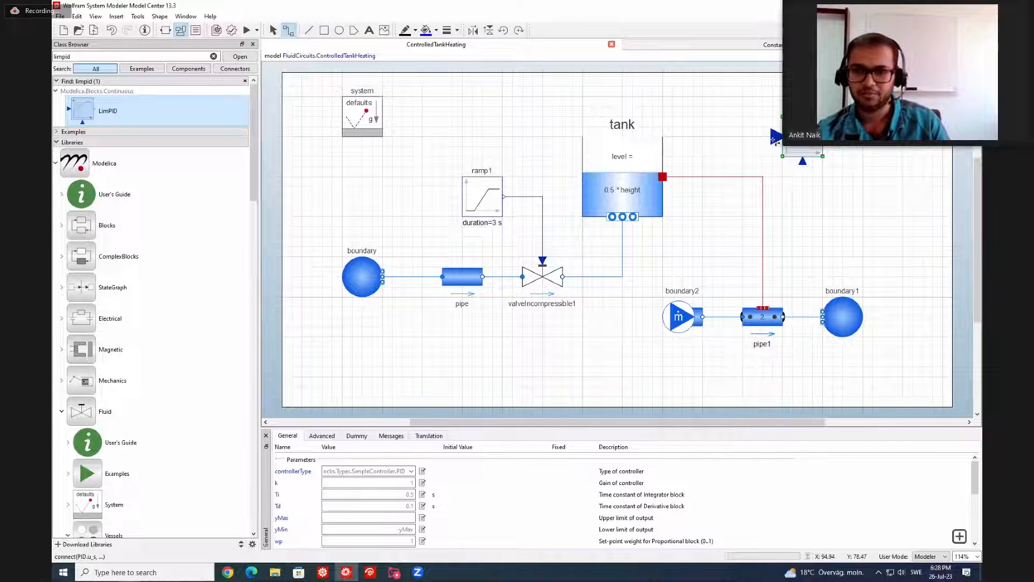
click(480, 198)
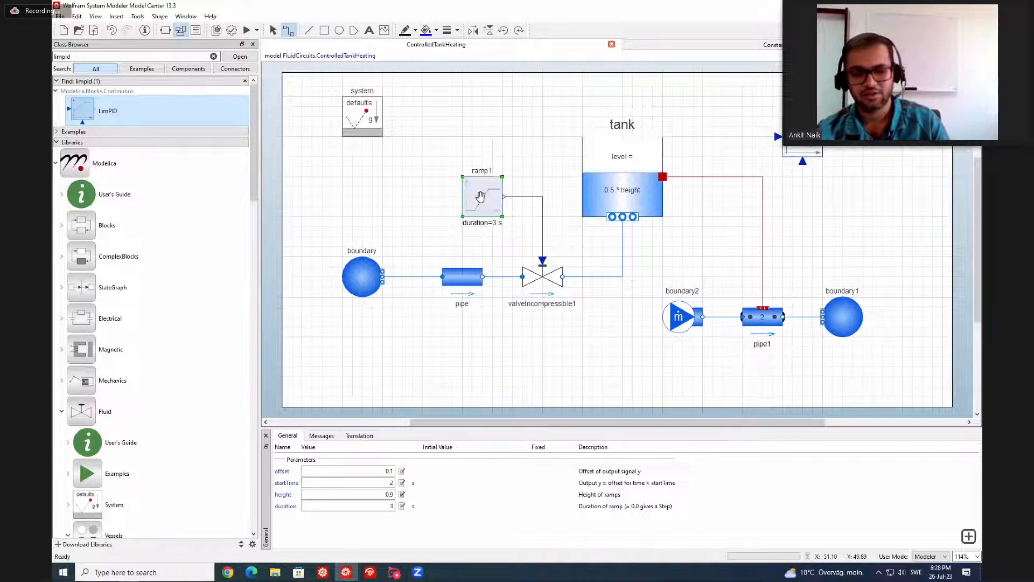
drag(480, 197, 709, 123)
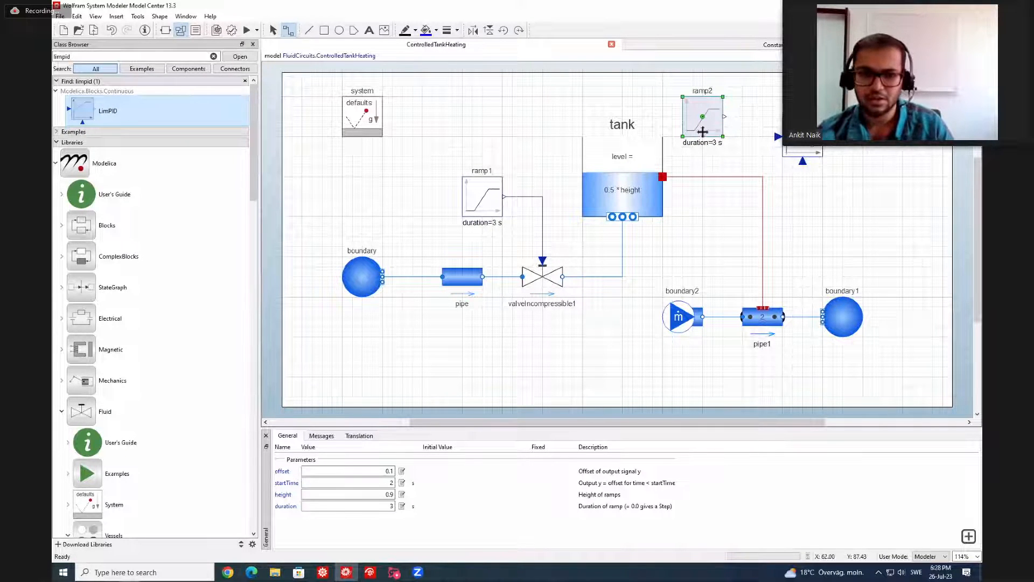
Step: Set ramp2's offset to 293, startTime to 60 s and height to 302, and connect its output to the PID controller's setpoint input
click(380, 472)
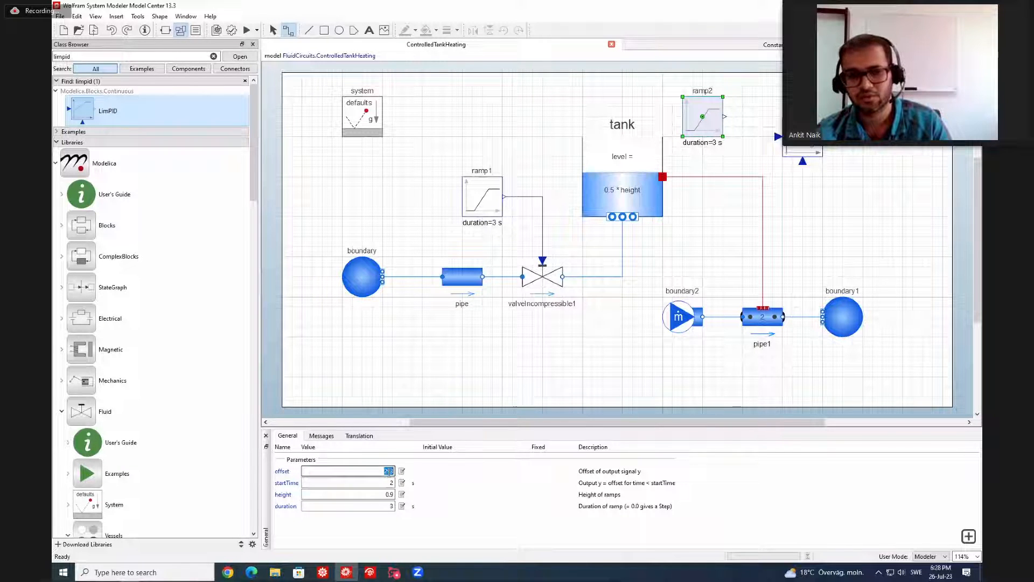
click(388, 483)
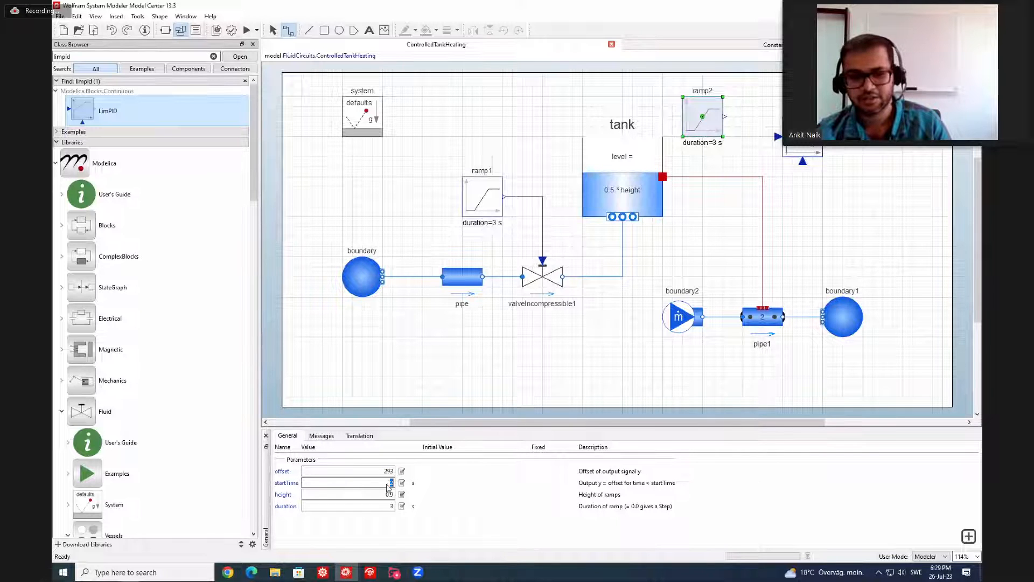
text(60)
key(Return)
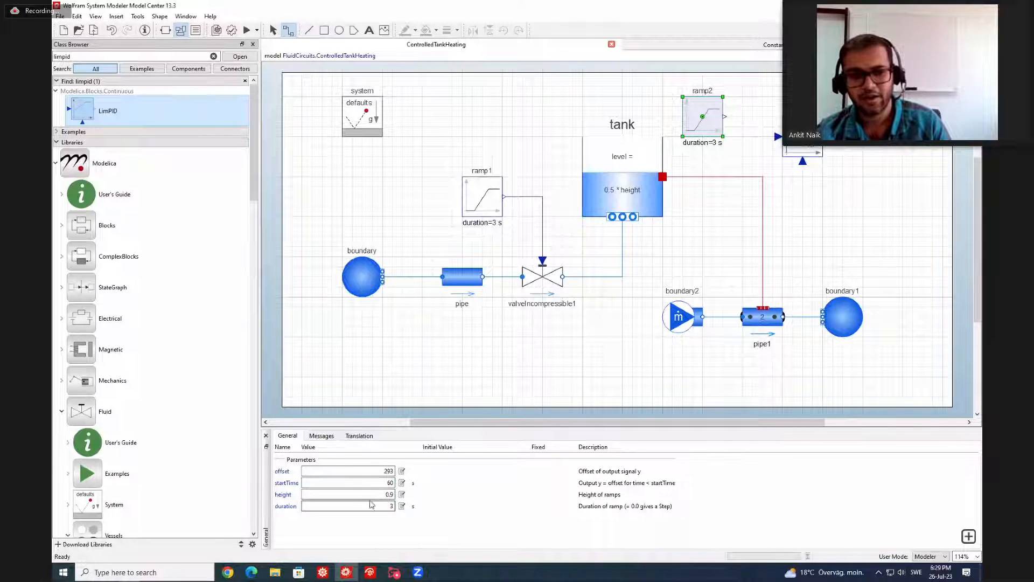
click(374, 494)
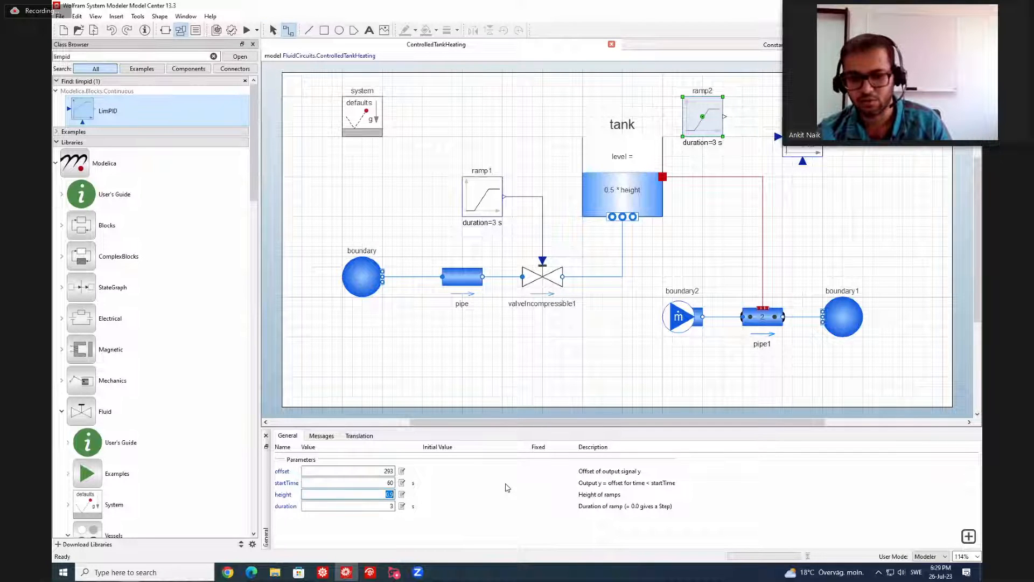
text(302)
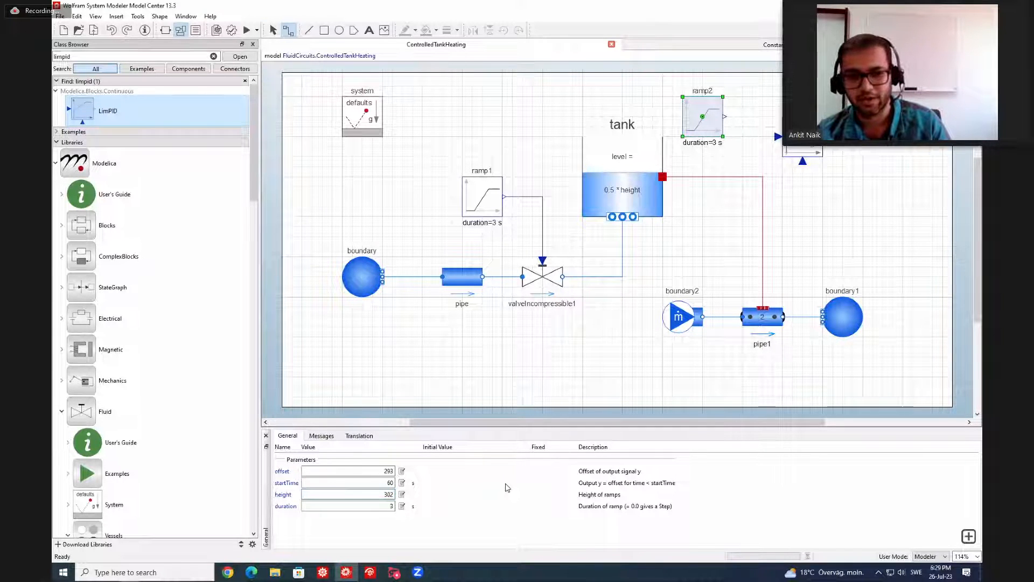
click(387, 506)
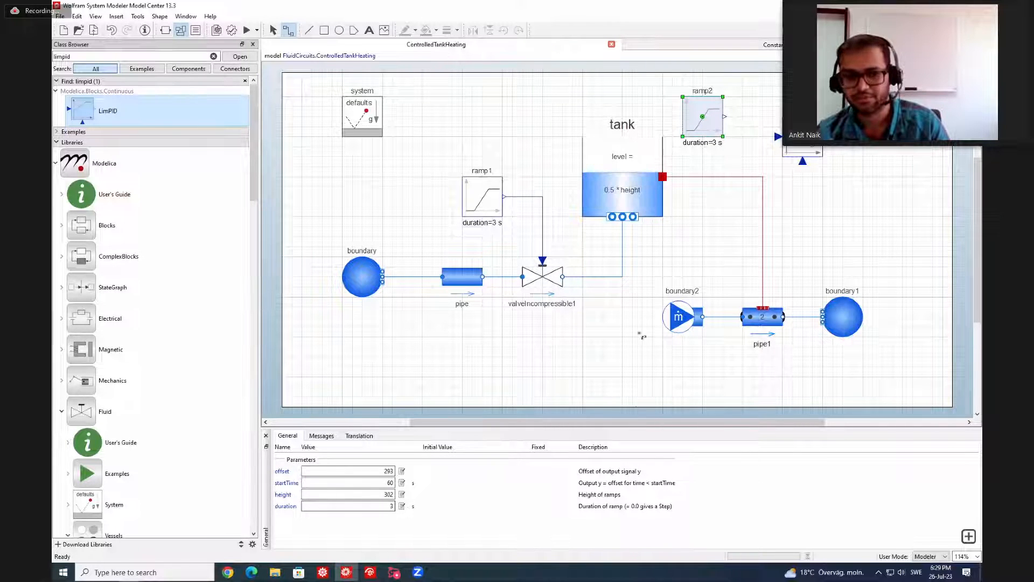
mouse_move(725, 116)
mouse_down()
mouse_move(748, 140)
mouse_move(778, 136)
mouse_up()
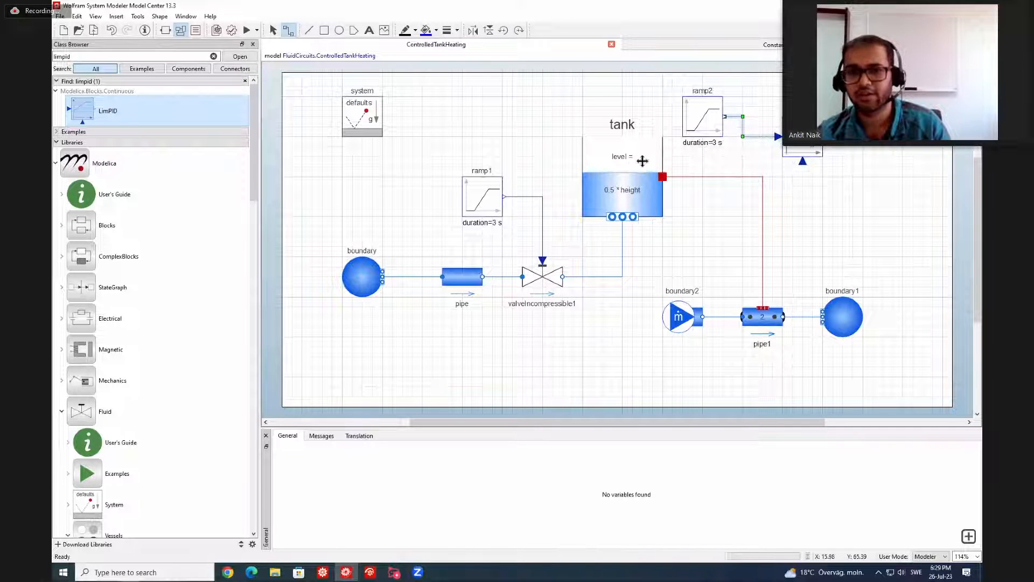
drag(803, 160, 783, 181)
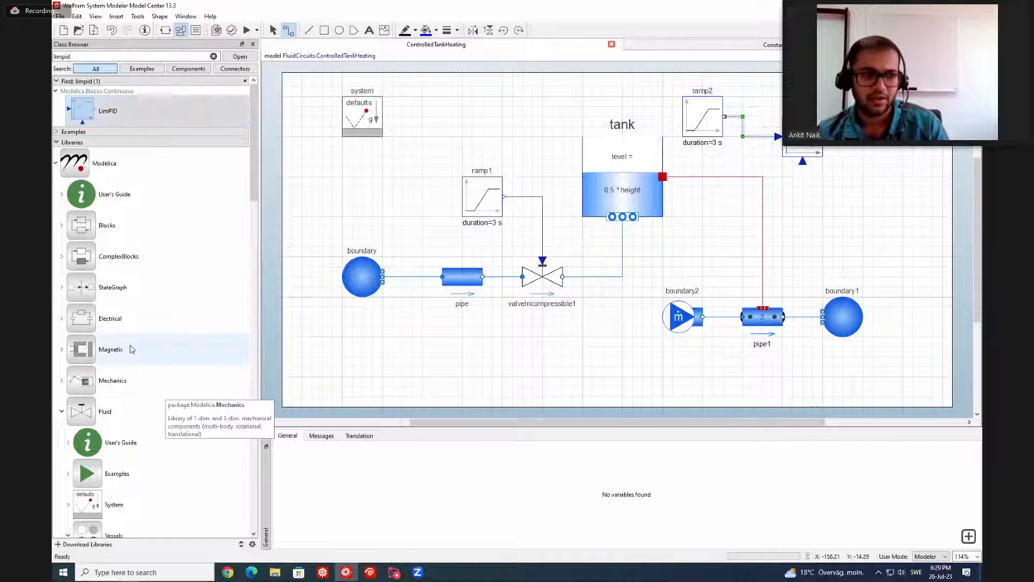
Step: Place a TemperatureSensor from the Modelica Thermal HeatTransfer Sensors library to the right of the tank
double_click(128, 409)
scroll(131, 387, down, 3)
double_click(138, 370)
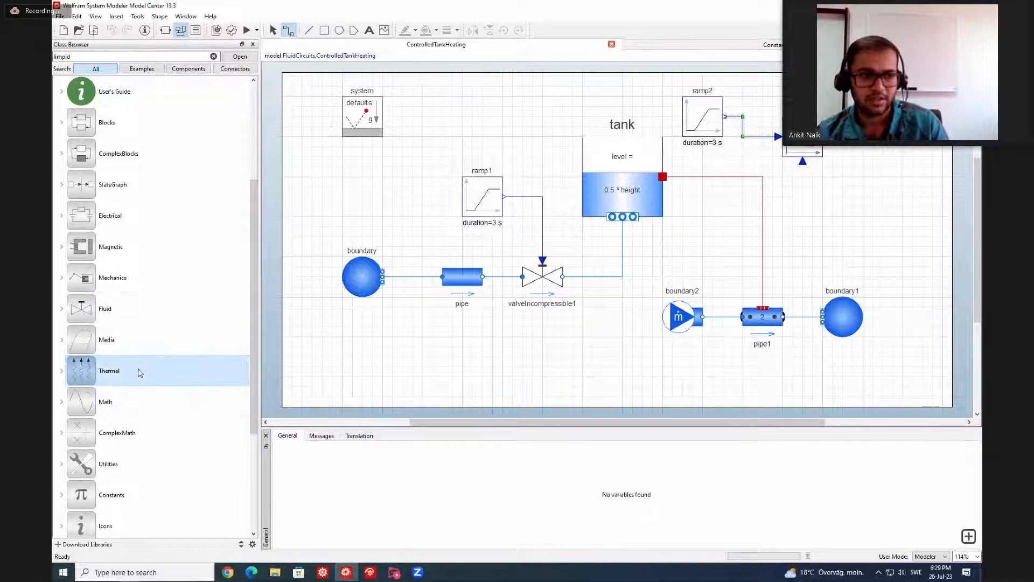
scroll(133, 302, down, 1)
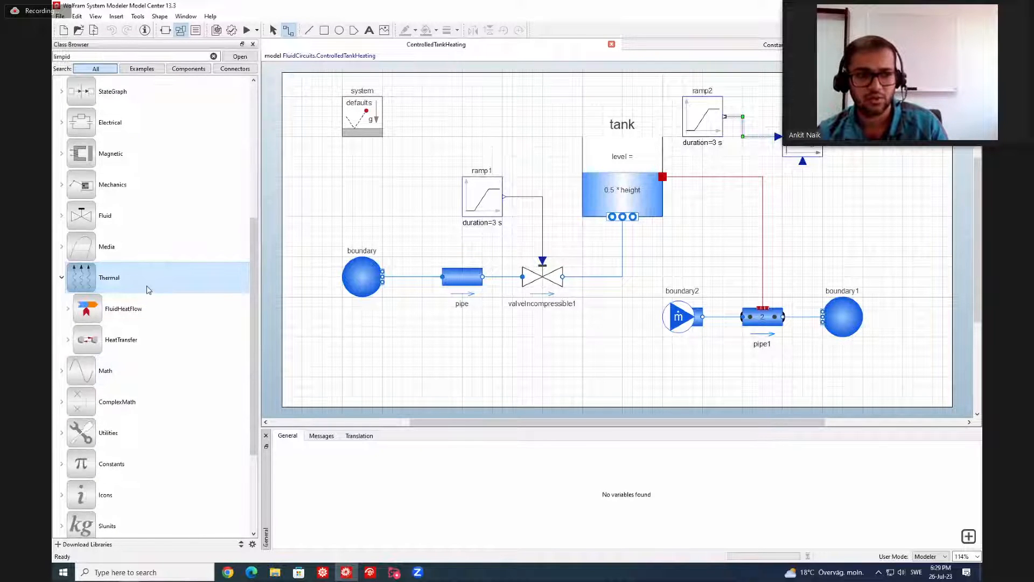
double_click(144, 338)
scroll(144, 338, down, 2)
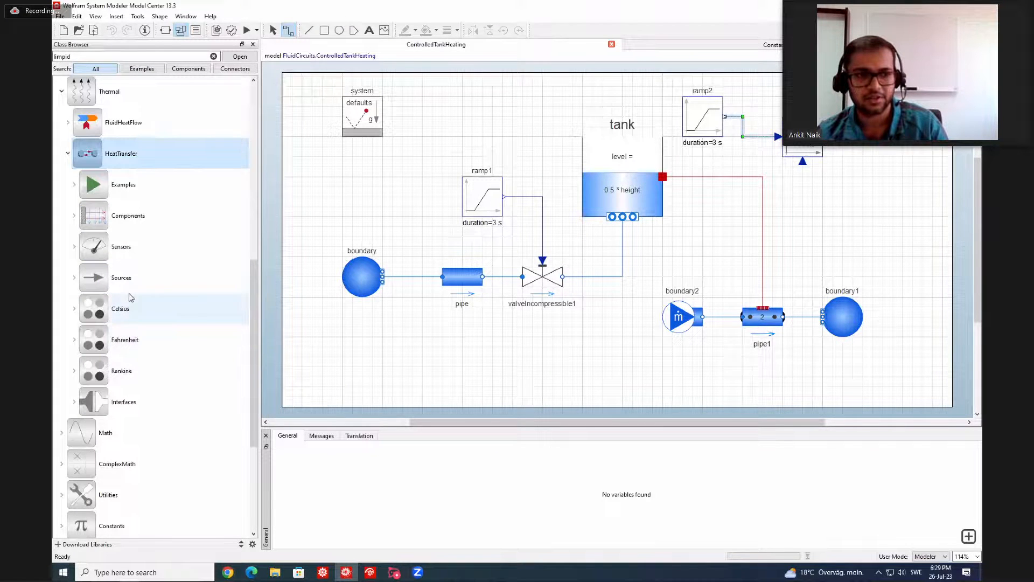
double_click(136, 291)
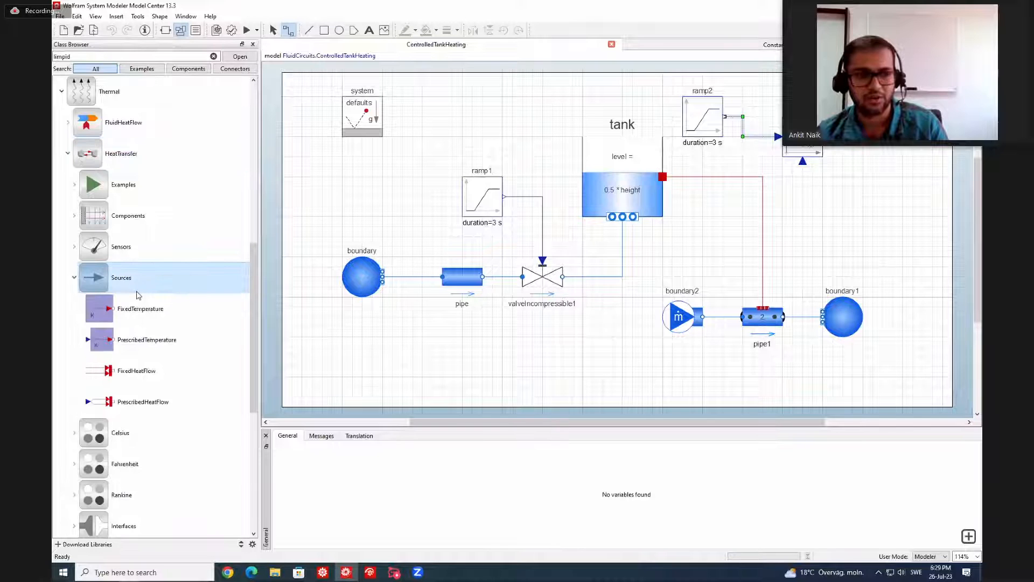
double_click(137, 291)
double_click(136, 291)
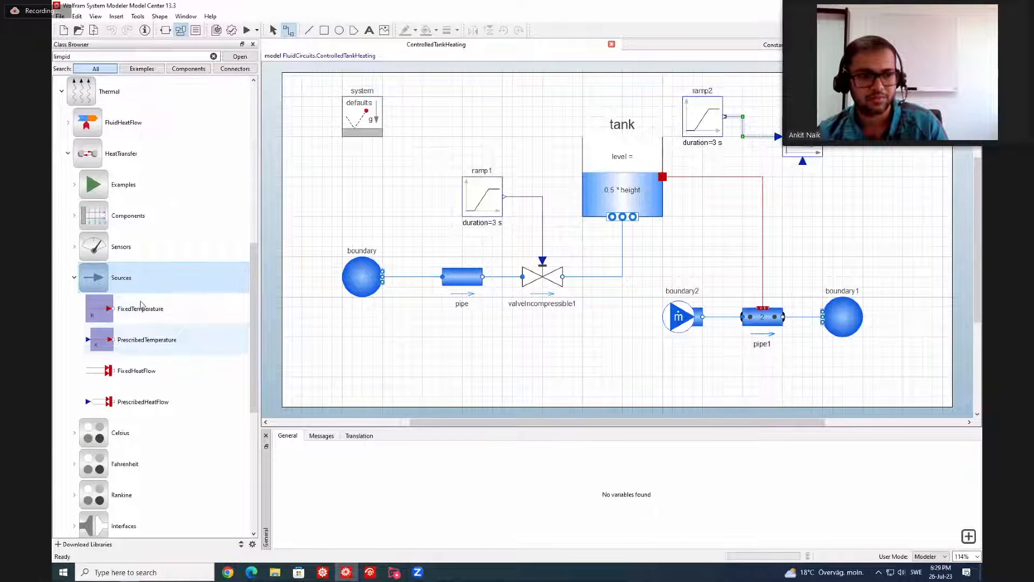
double_click(146, 272)
double_click(147, 260)
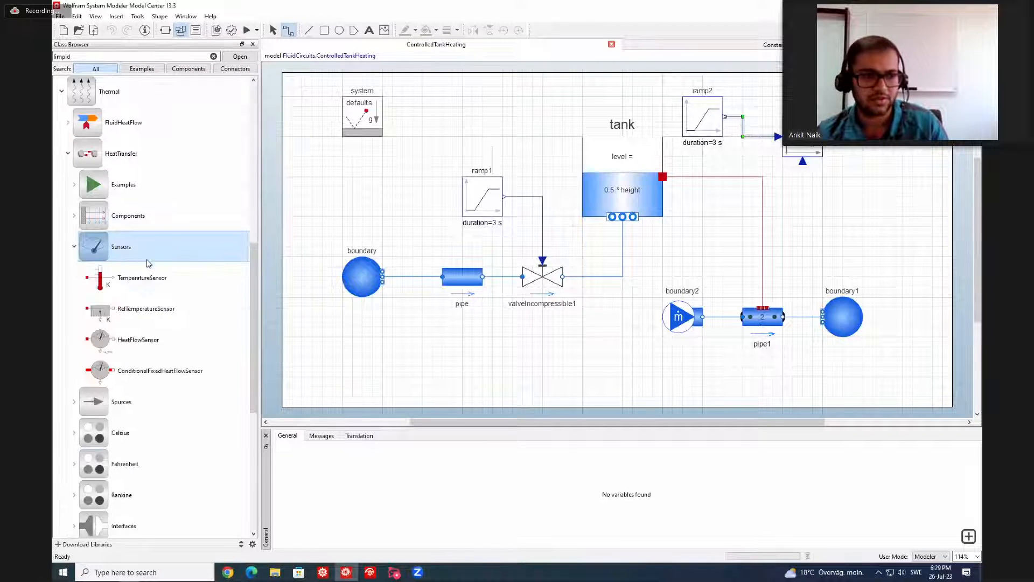
drag(135, 289, 722, 219)
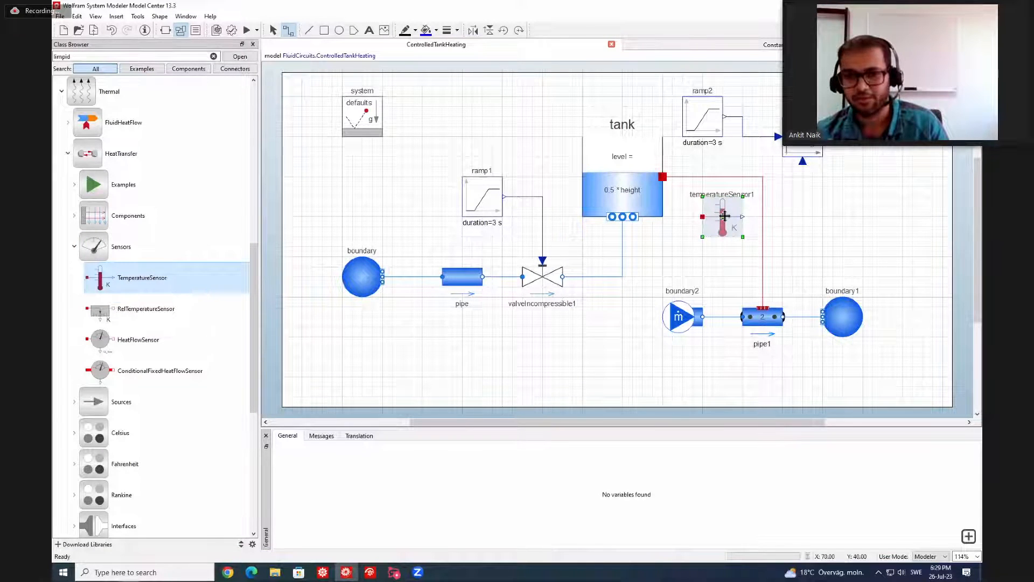
Step: Connect the temperature sensor to the tank's heat port and its output to the PID controller's measurement input
mouse_move(678, 181)
mouse_down()
mouse_move(683, 214)
mouse_move(702, 217)
mouse_up()
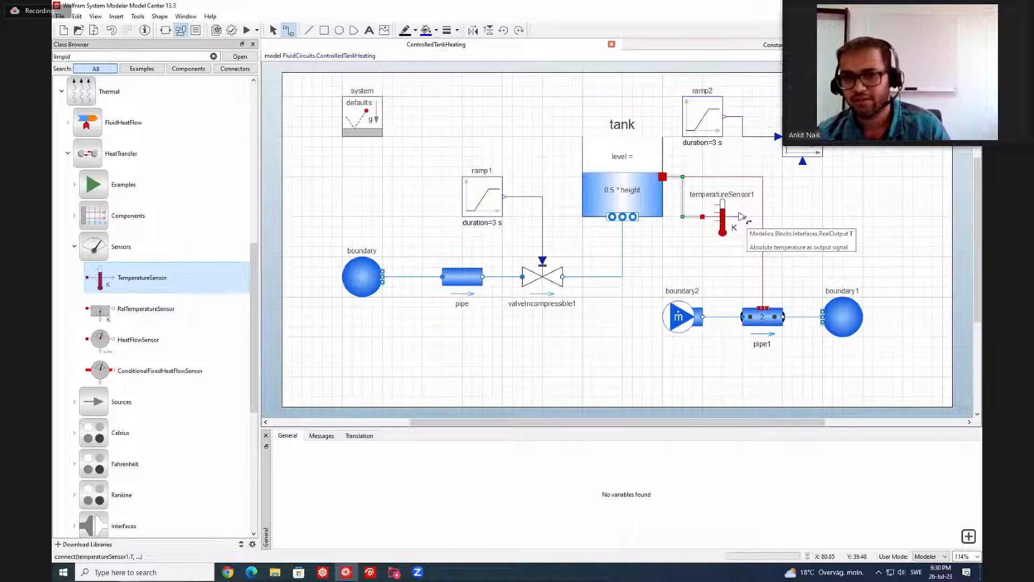
mouse_move(749, 222)
mouse_down()
mouse_move(814, 207)
mouse_move(804, 166)
mouse_up()
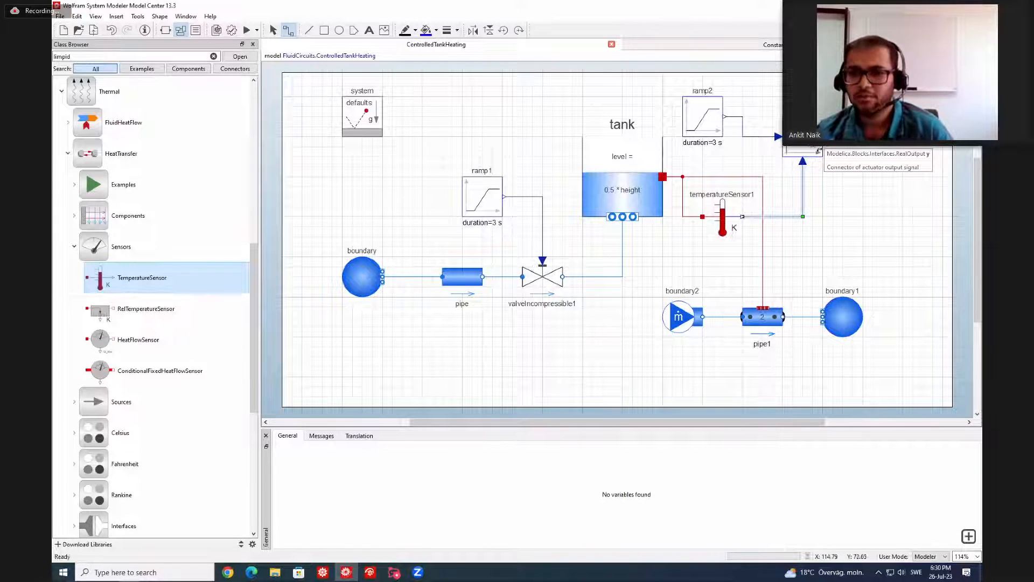
Step: Set boundary2's use_T_in to true and connect its temperature input to the PID controller's output
click(671, 312)
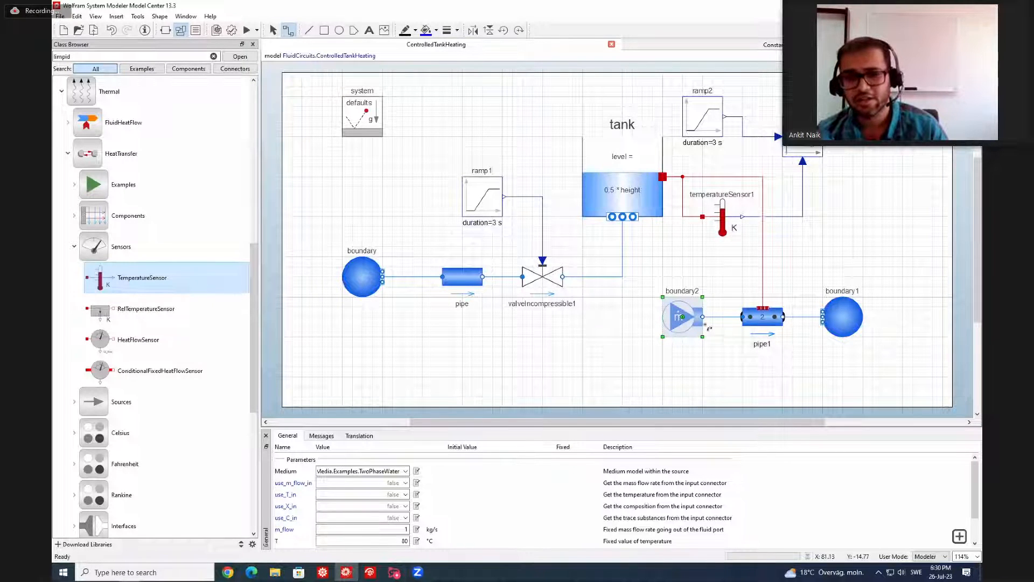
click(405, 494)
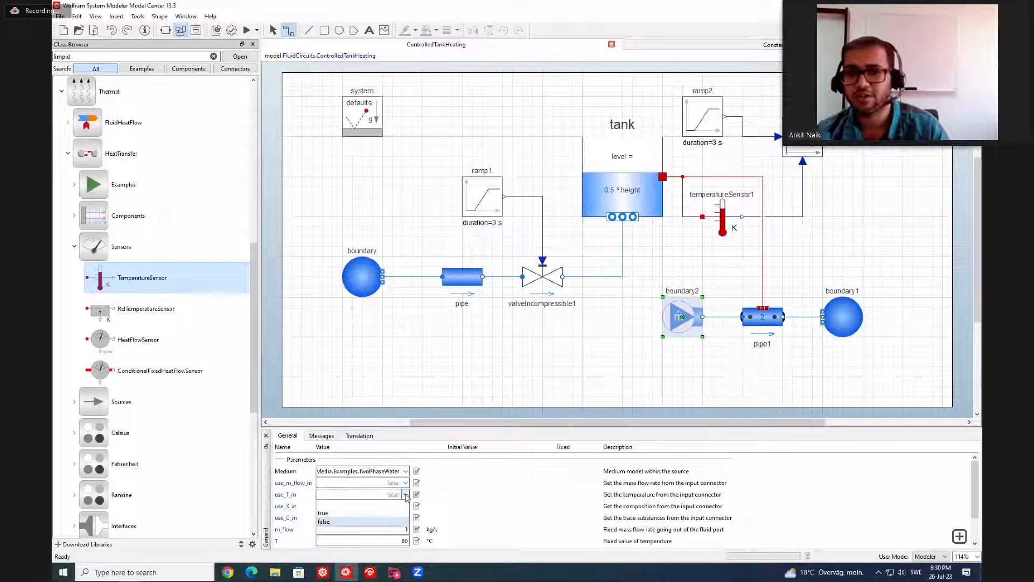
click(385, 513)
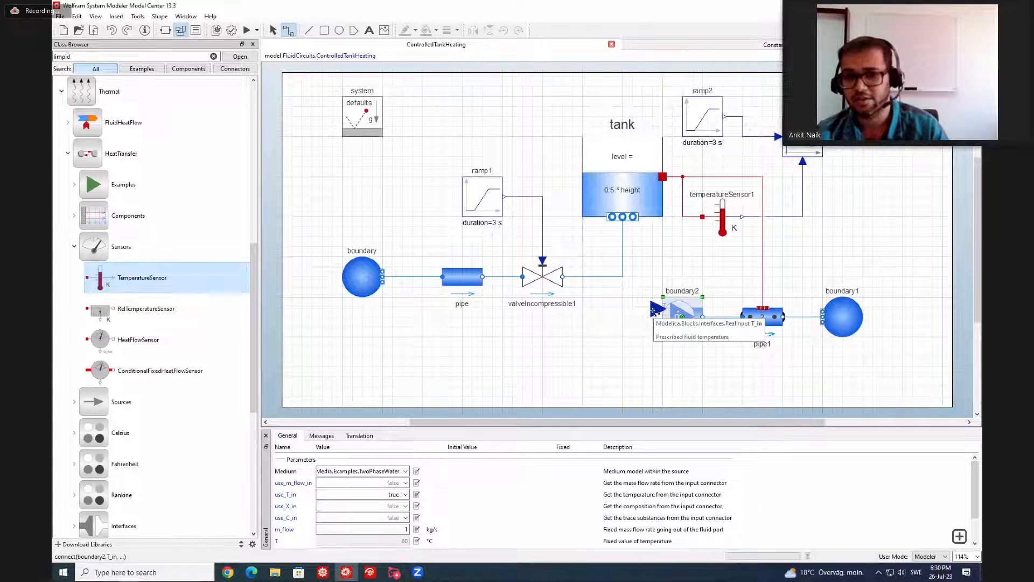
drag(656, 310, 842, 149)
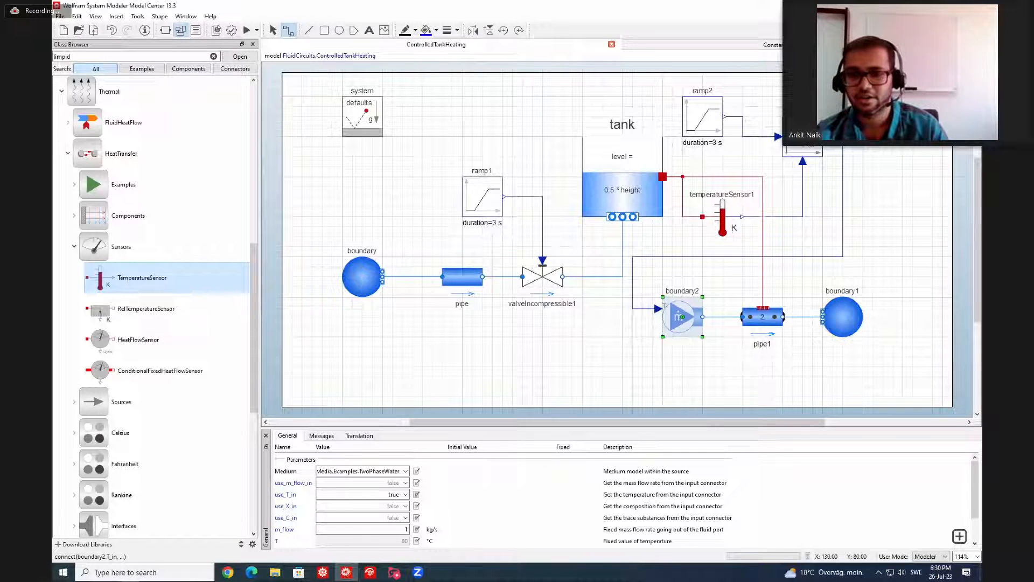
Step: Set the PID controller's upper output limit yMax to 380 and lower output limit yMin to 280
click(813, 201)
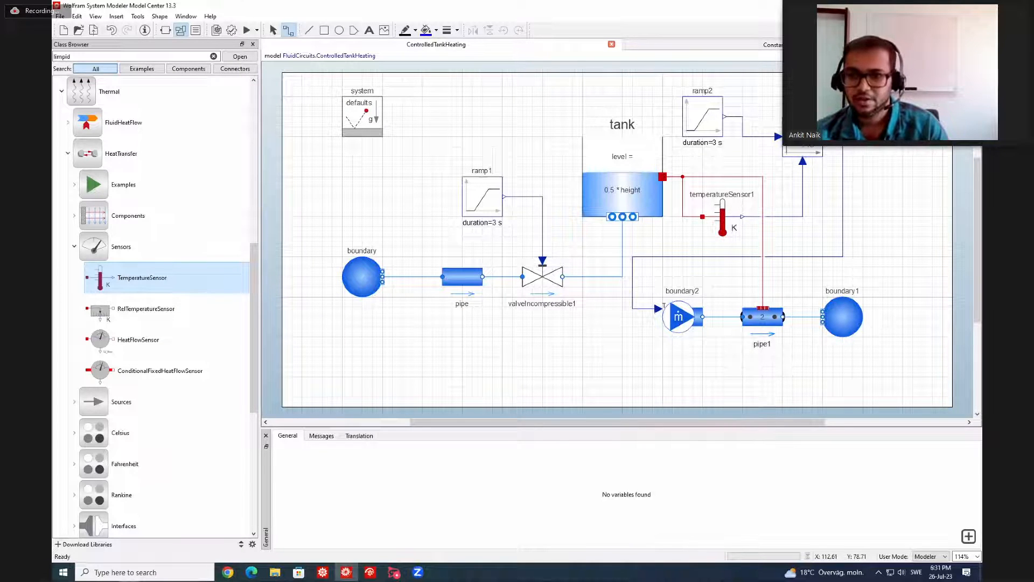
click(808, 138)
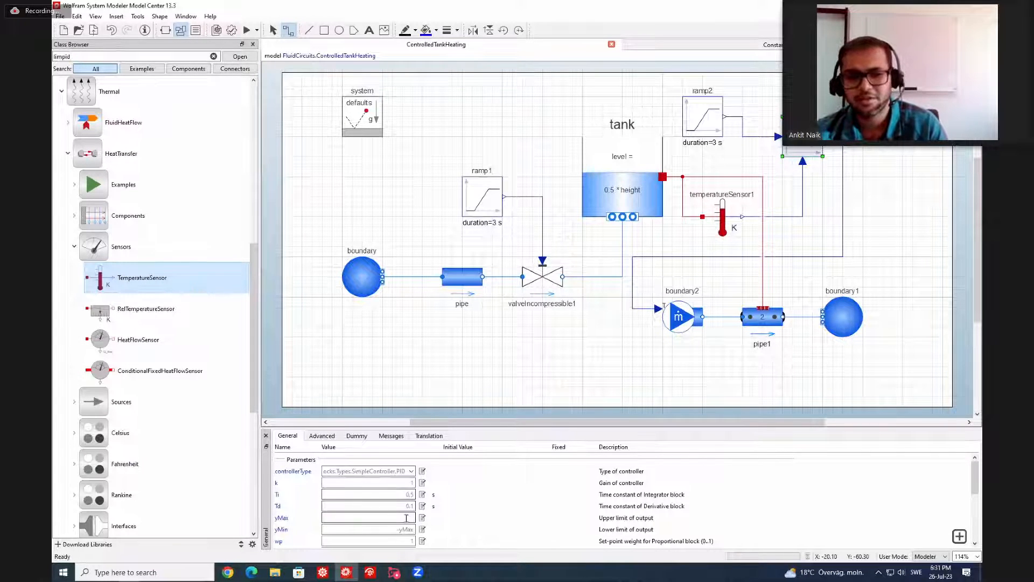
click(406, 517)
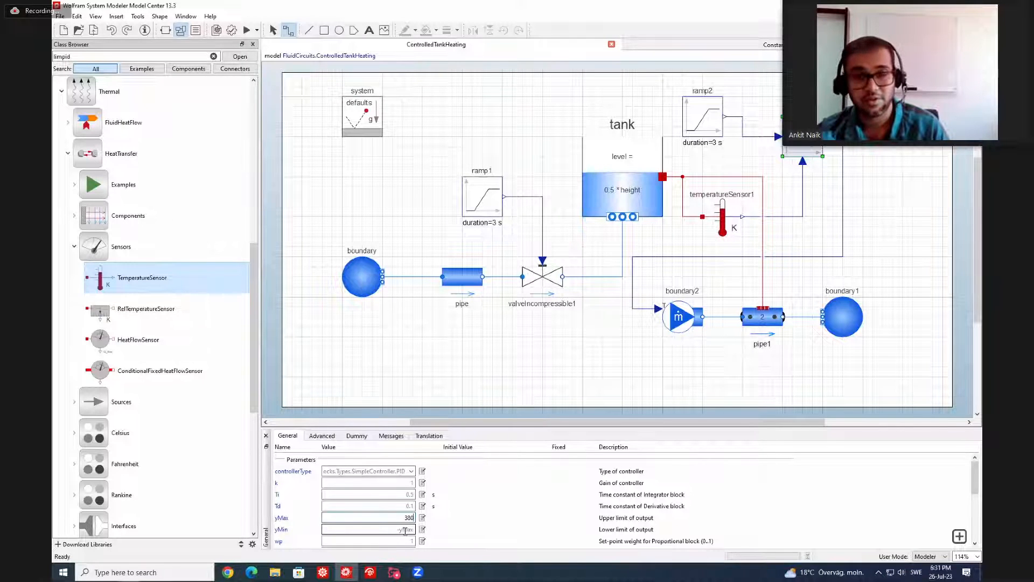
double_click(406, 529)
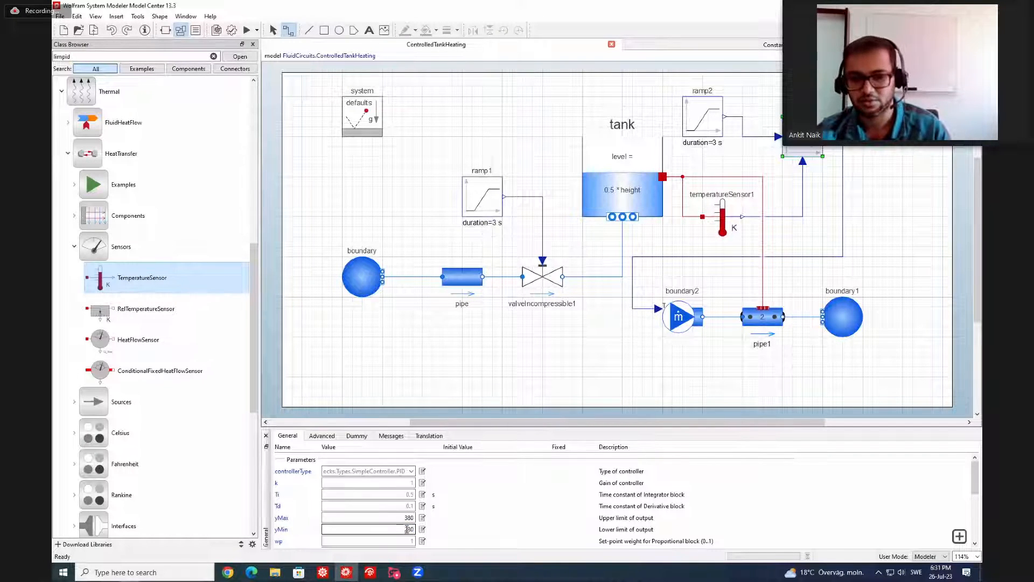
click(465, 529)
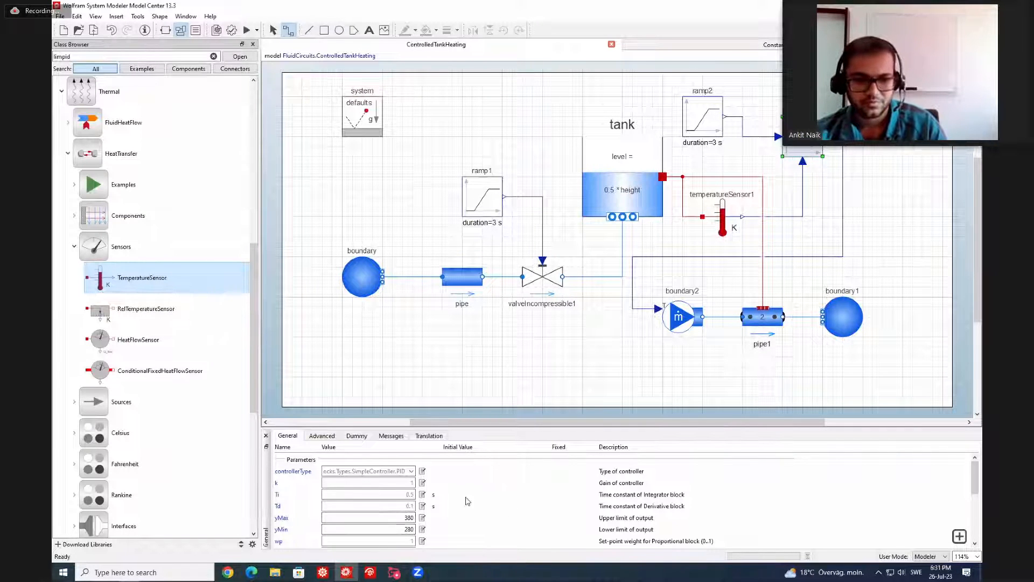
scroll(484, 516, down, 1)
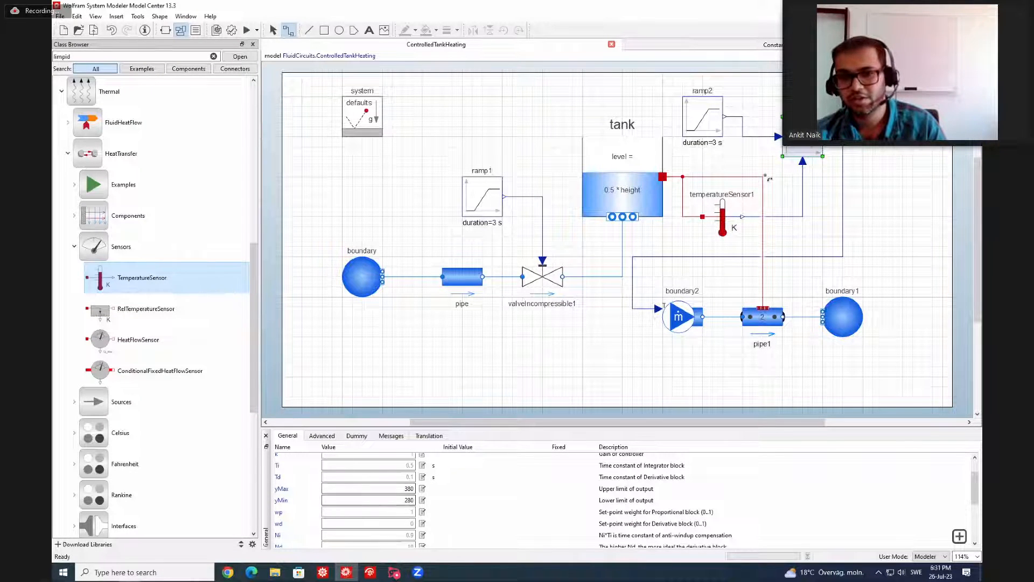
click(675, 325)
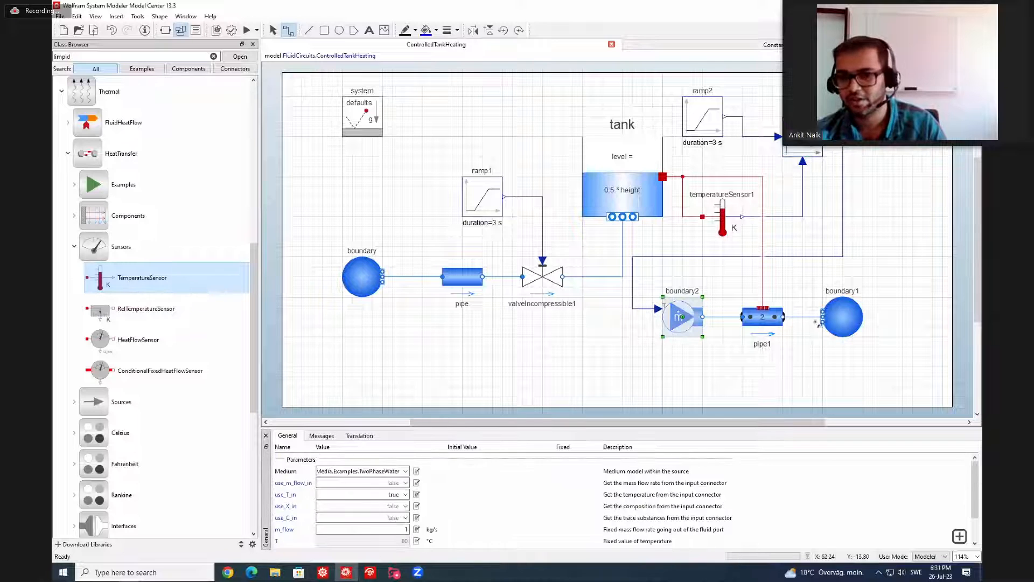
click(625, 355)
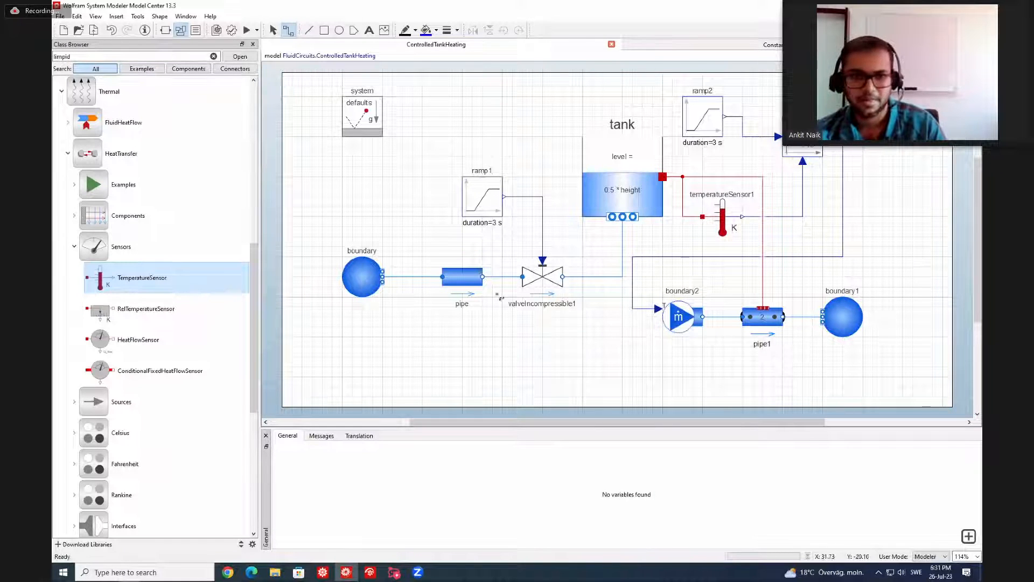
Step: Validate the ControlledTankHeating model, try to simulate it over 100 min, and stop the run
click(232, 31)
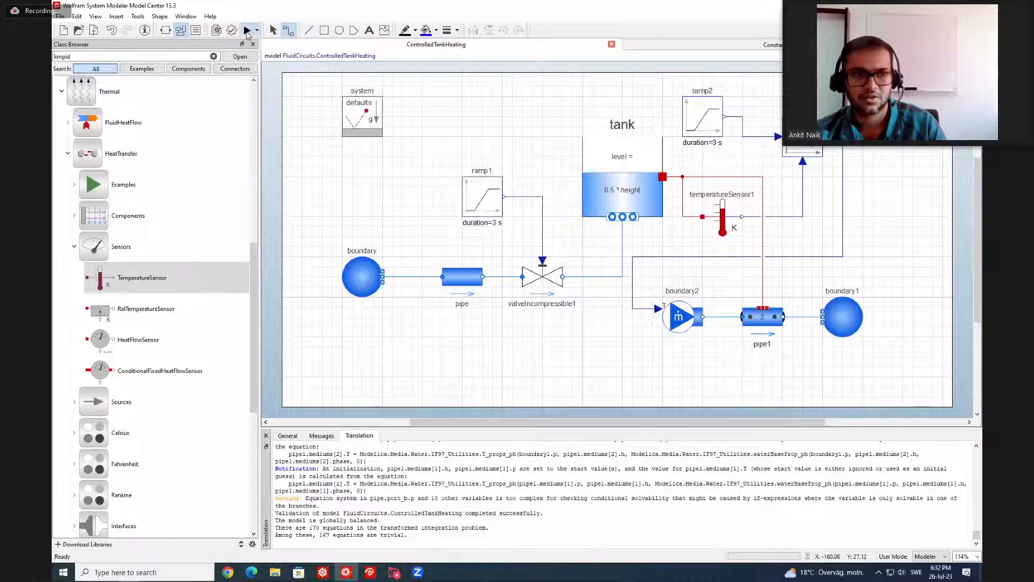
click(247, 30)
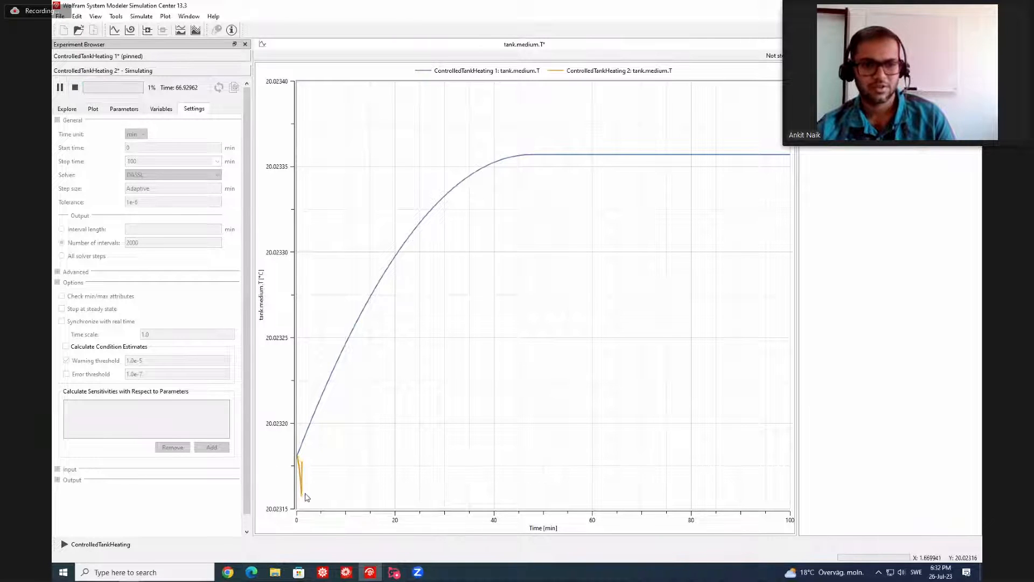
mouse_move(303, 500)
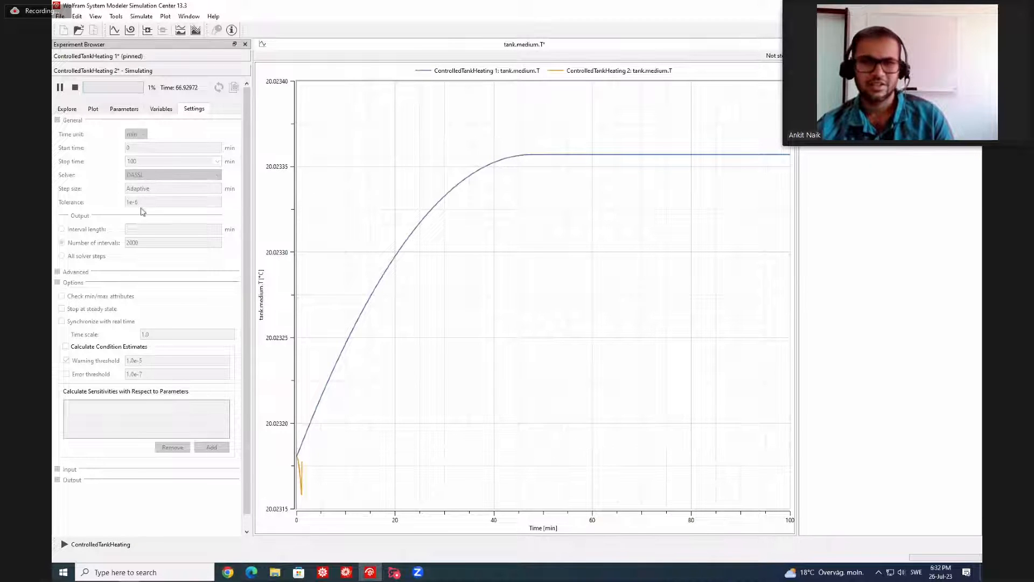
click(74, 87)
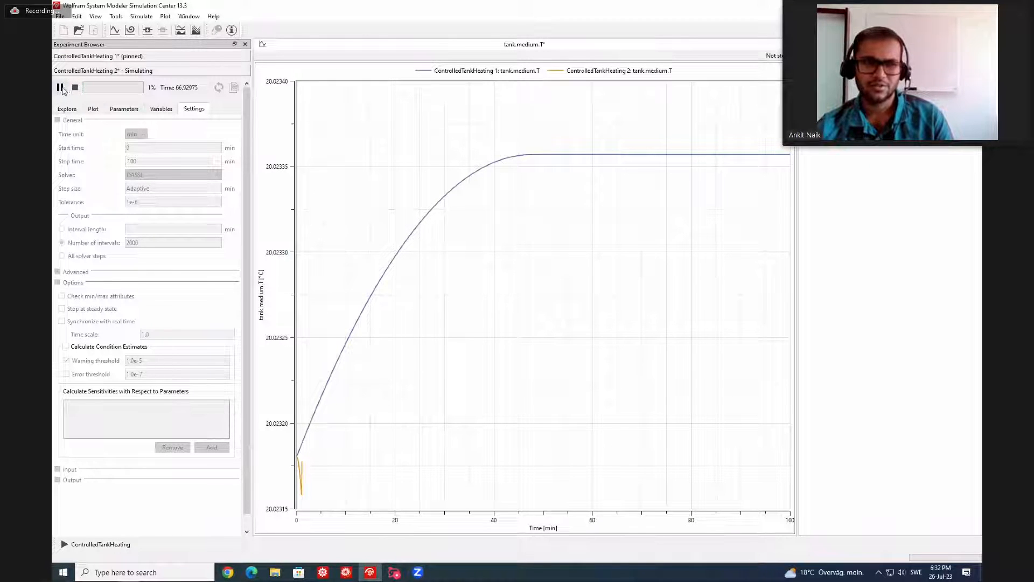
click(62, 88)
click(77, 91)
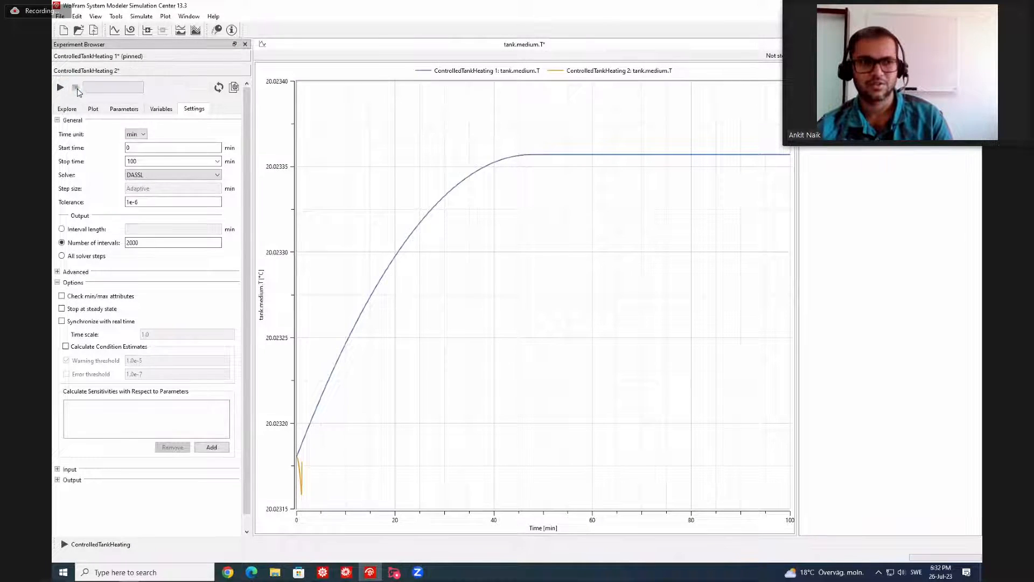
Step: Switch to Model Center and set alpha0 in pipe1's HeatTransfer model to 100
click(346, 572)
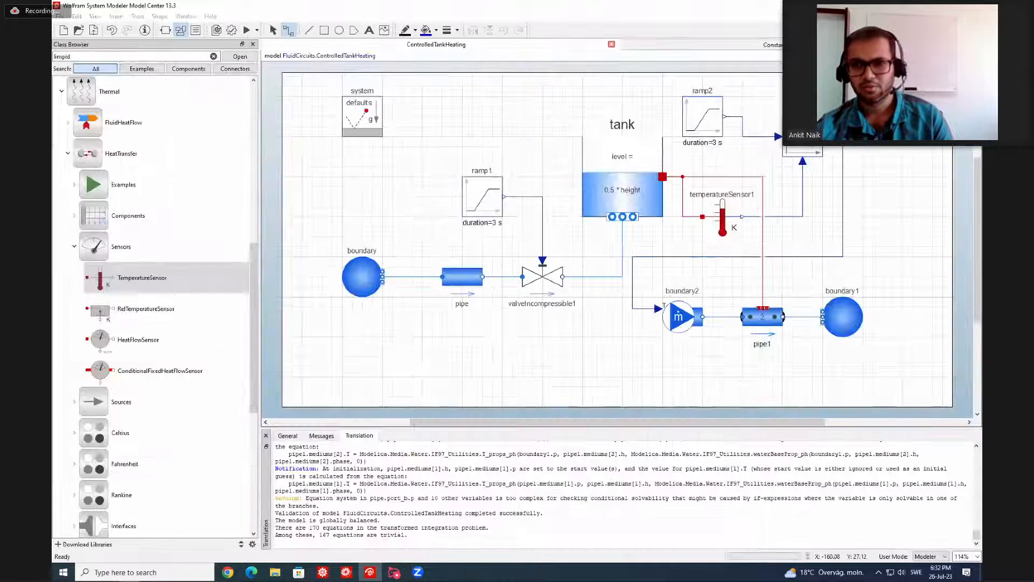
click(755, 317)
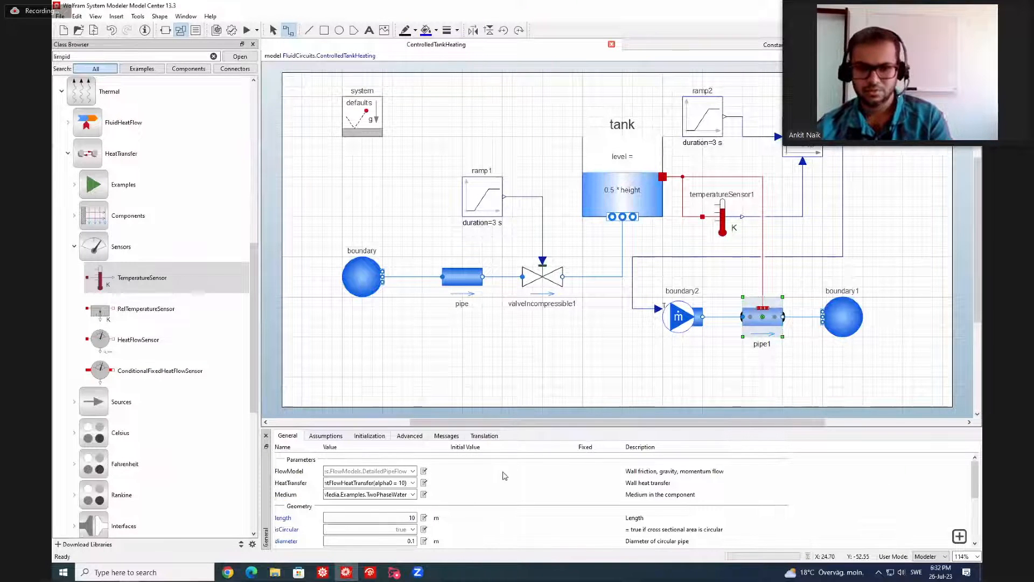
click(405, 483)
text(0)
key(Return)
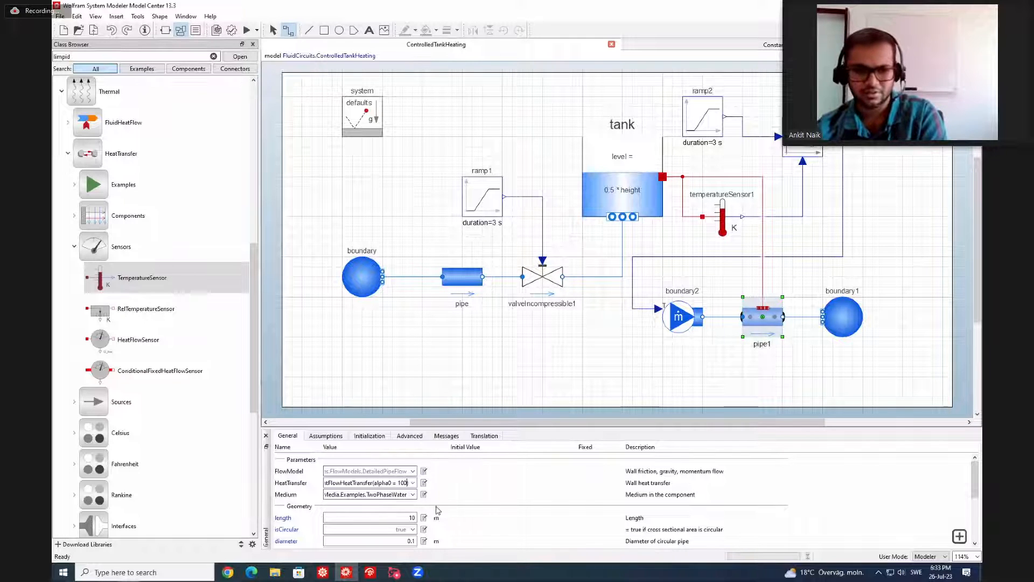
click(456, 505)
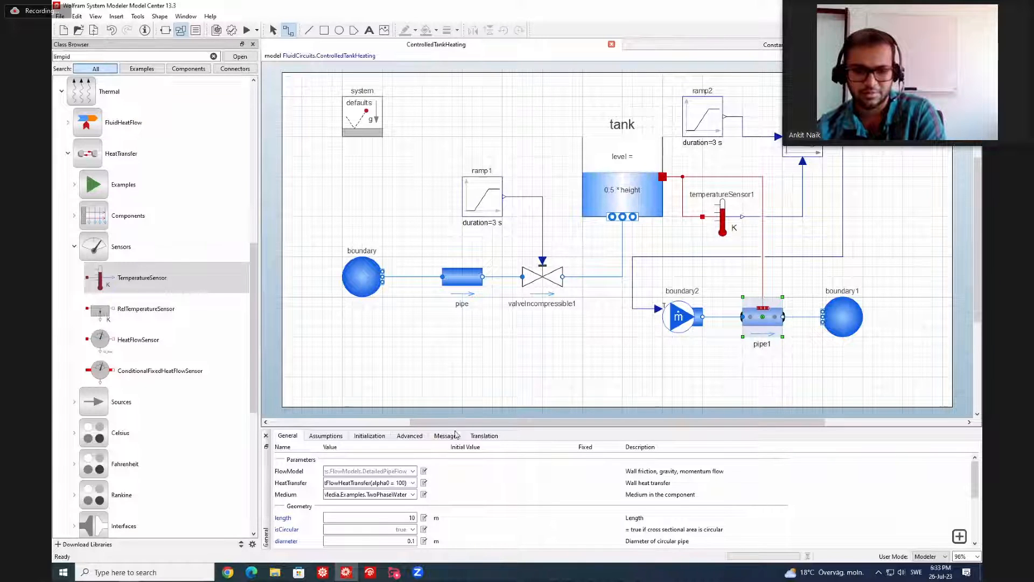
Step: Set pipe1's number of identical parallel flow devices, nParallel, to 100
scroll(432, 531, down, 1)
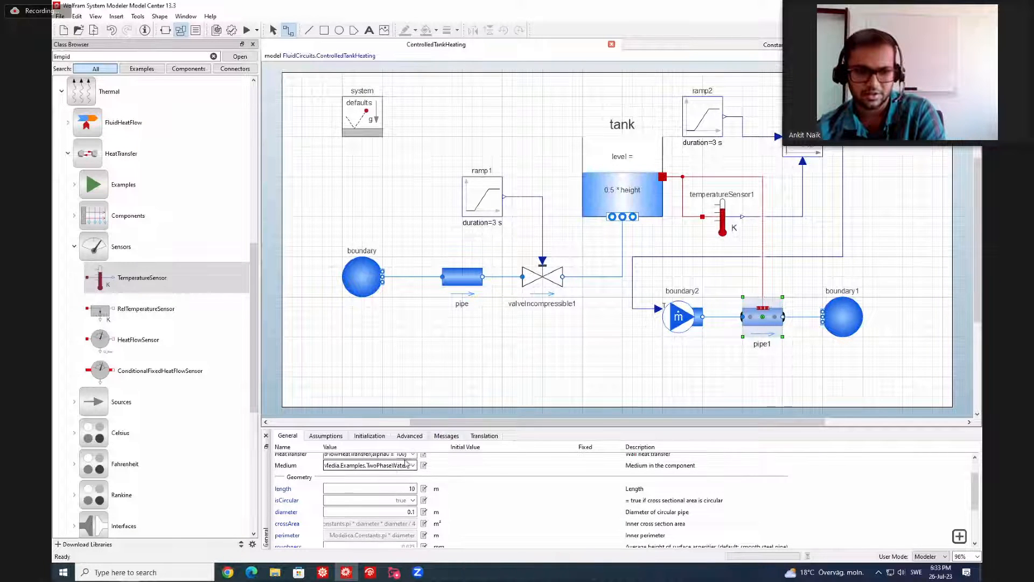
scroll(400, 465, up, 1)
scroll(383, 499, down, 1)
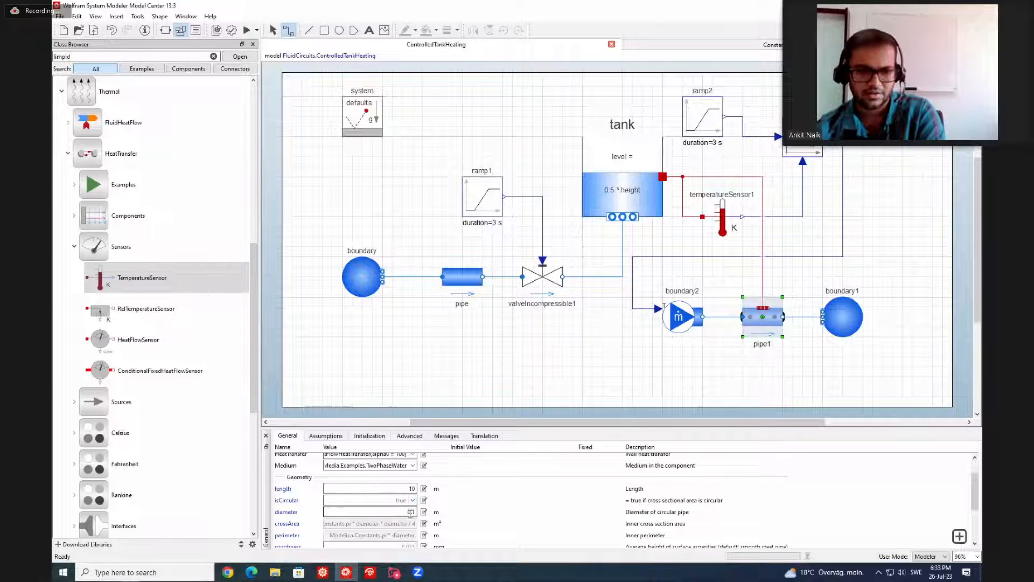
scroll(410, 516, down, 1)
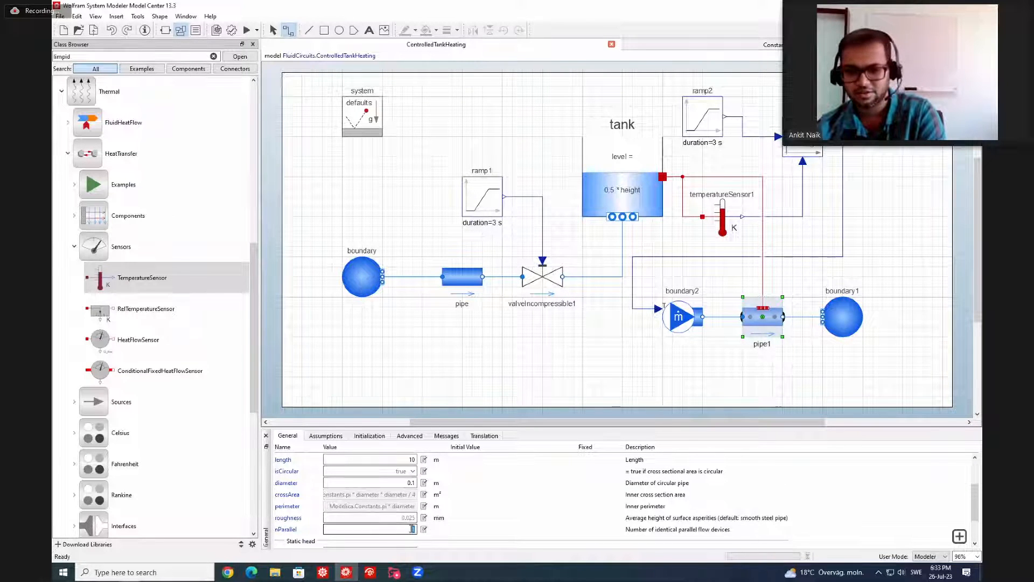
click(412, 530)
text(100)
key(Return)
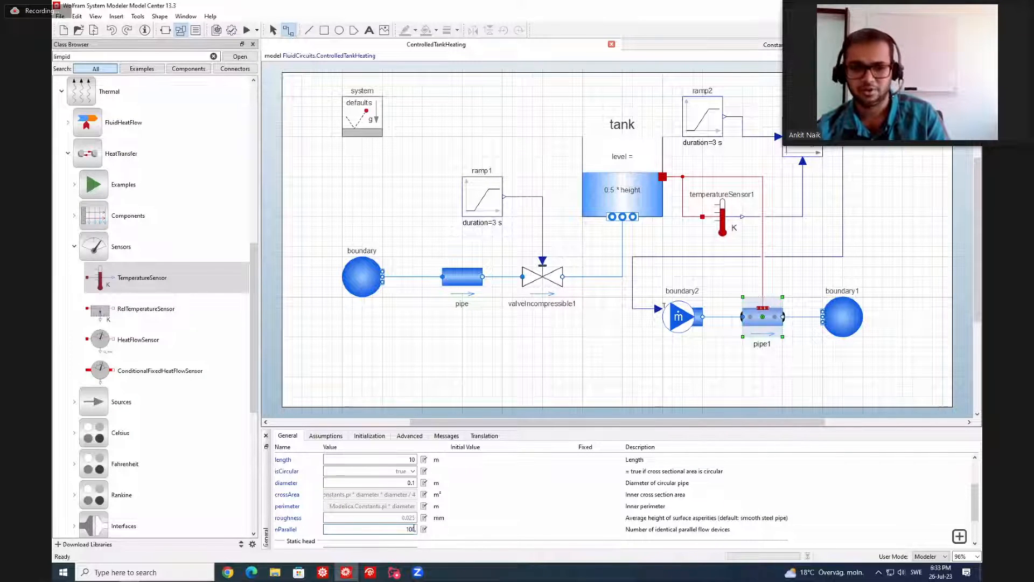
click(498, 369)
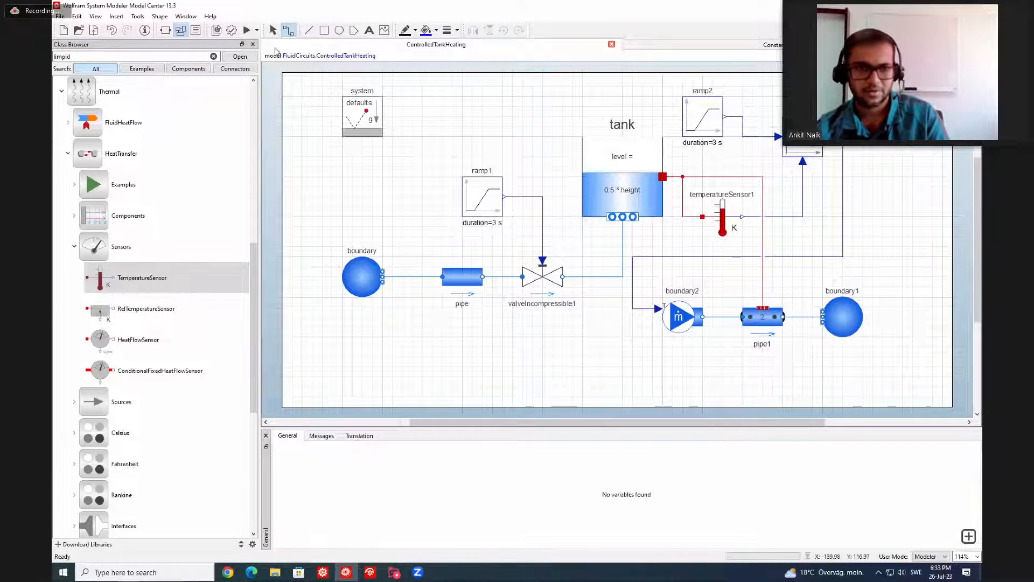
Step: Simulate the updated ControlledTankHeating model, extend the stop time to 1000 min and rerun the simulation
click(245, 31)
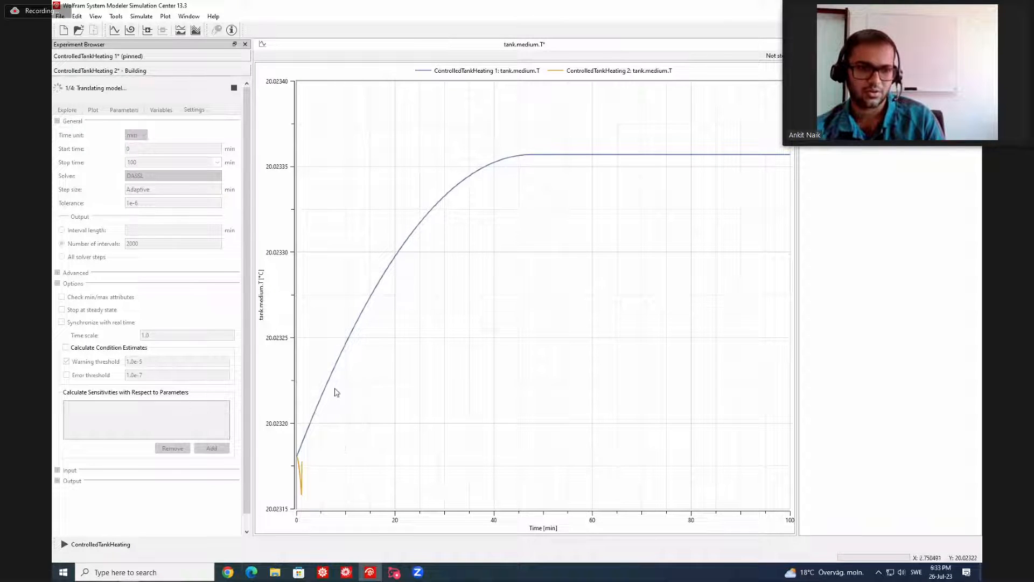
mouse_move(320, 404)
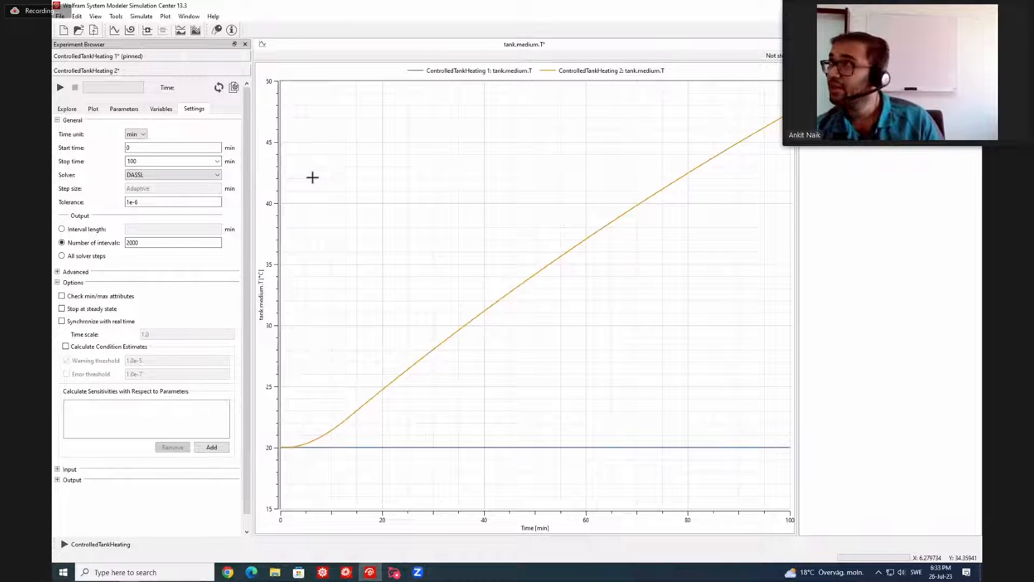
click(142, 162)
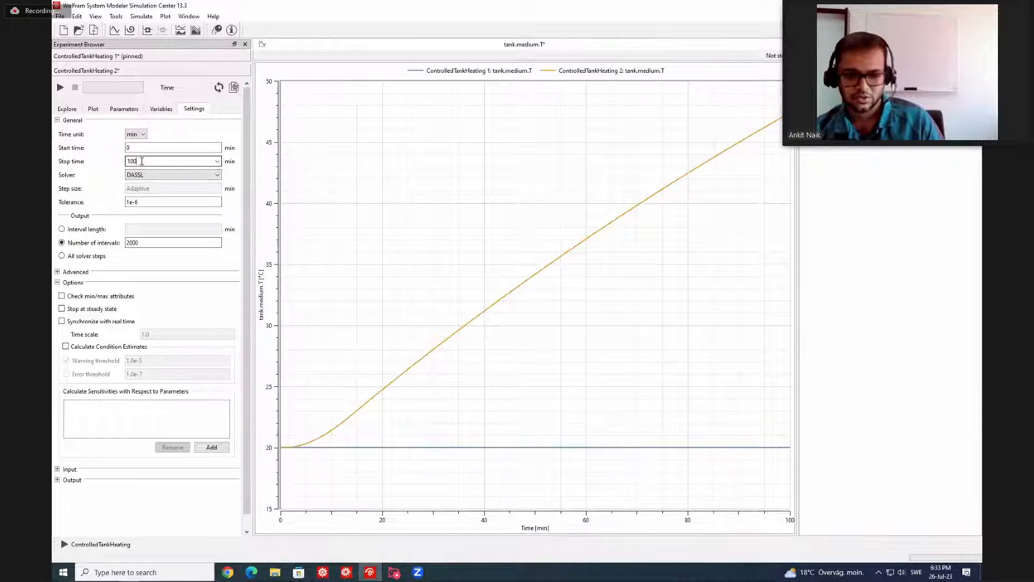
click(60, 88)
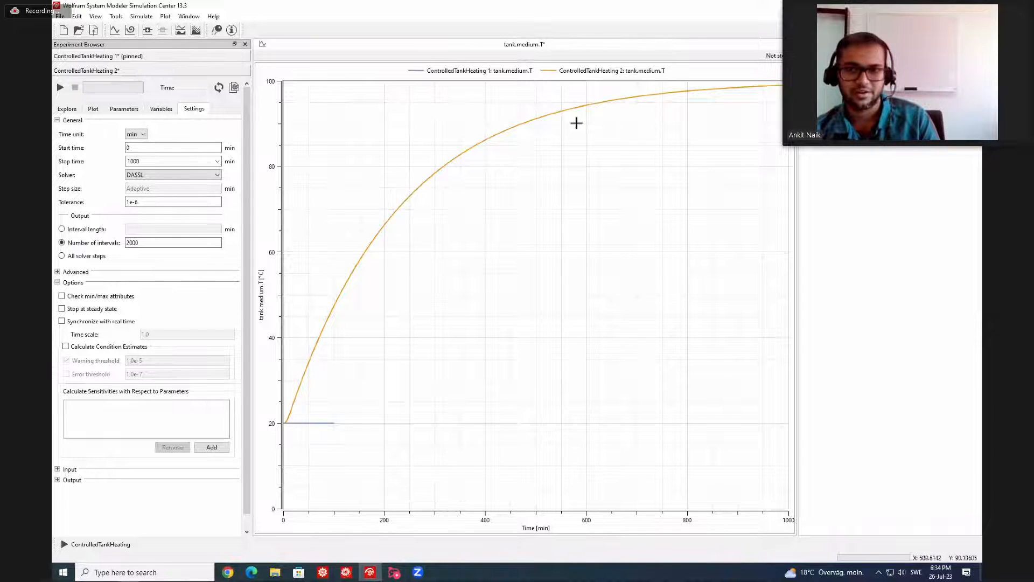
Step: Switch back to Model Center and set ramp2's height to 10, keeping its offset at 293
key(alt+Tab)
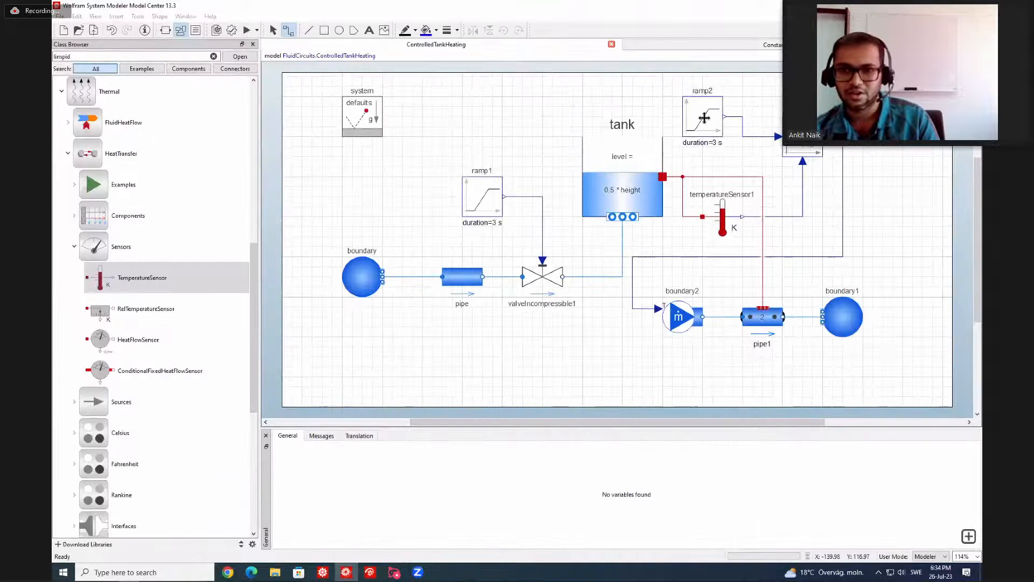
click(705, 117)
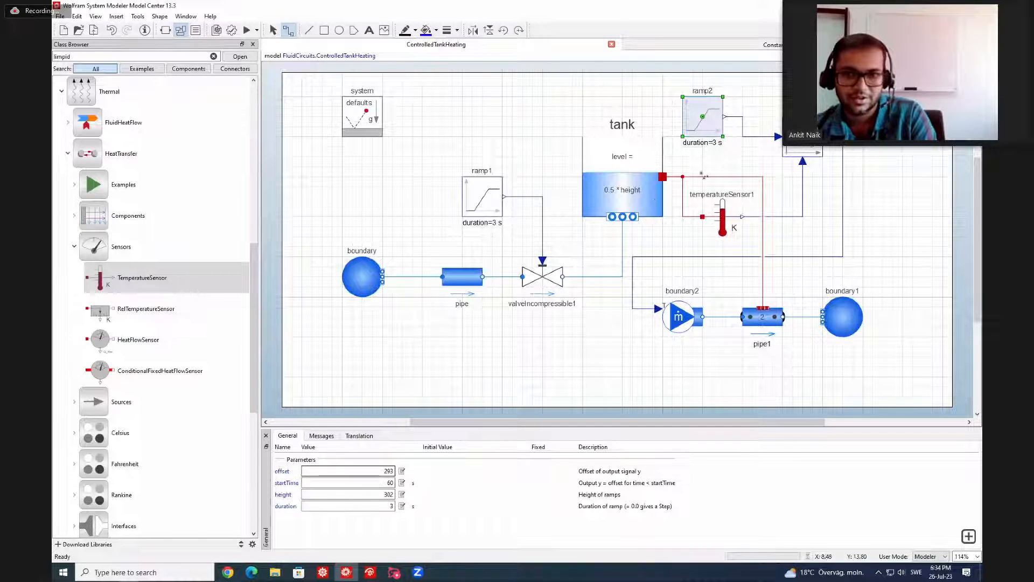
double_click(389, 471)
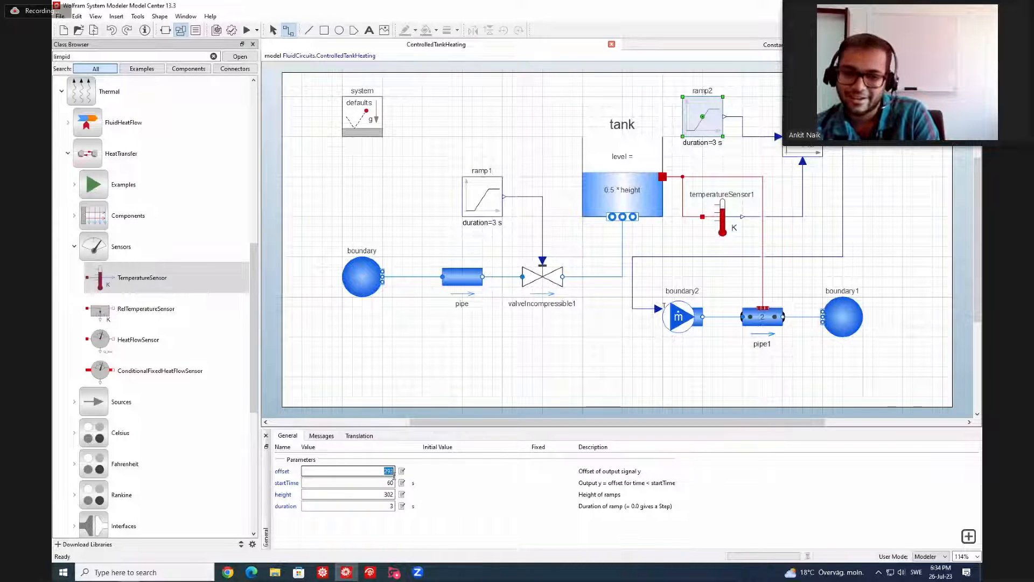
click(381, 494)
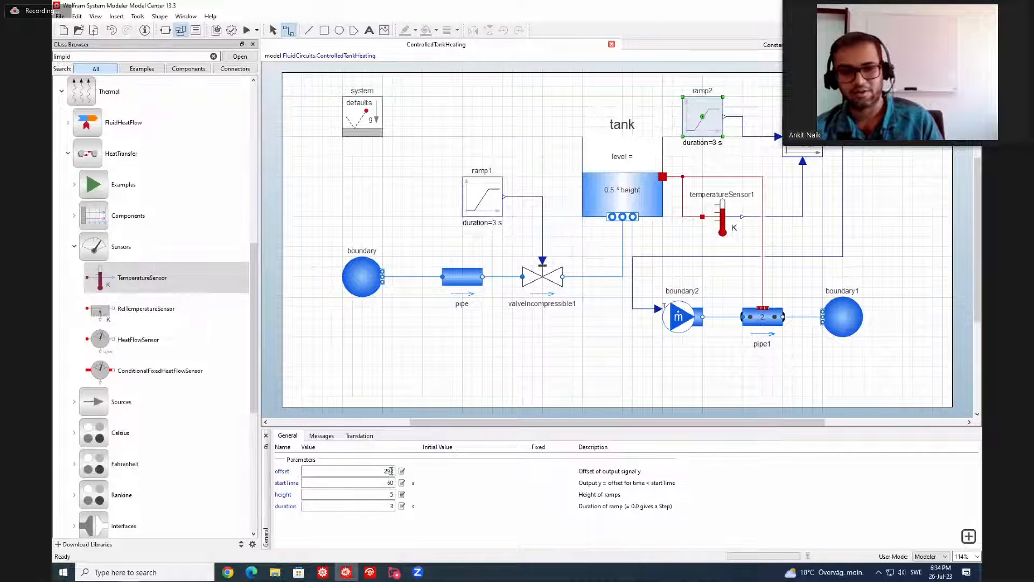
double_click(391, 494)
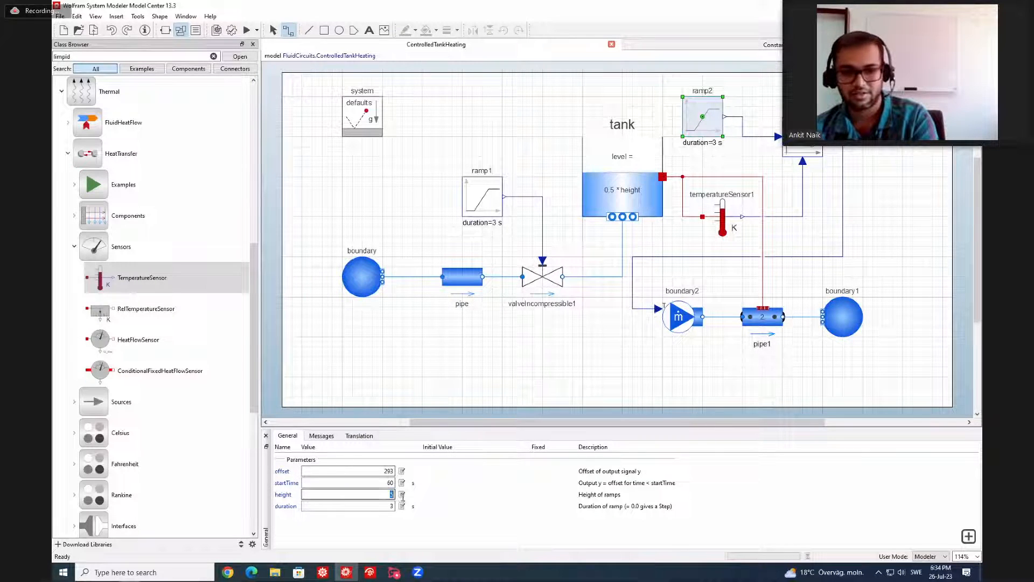
click(455, 501)
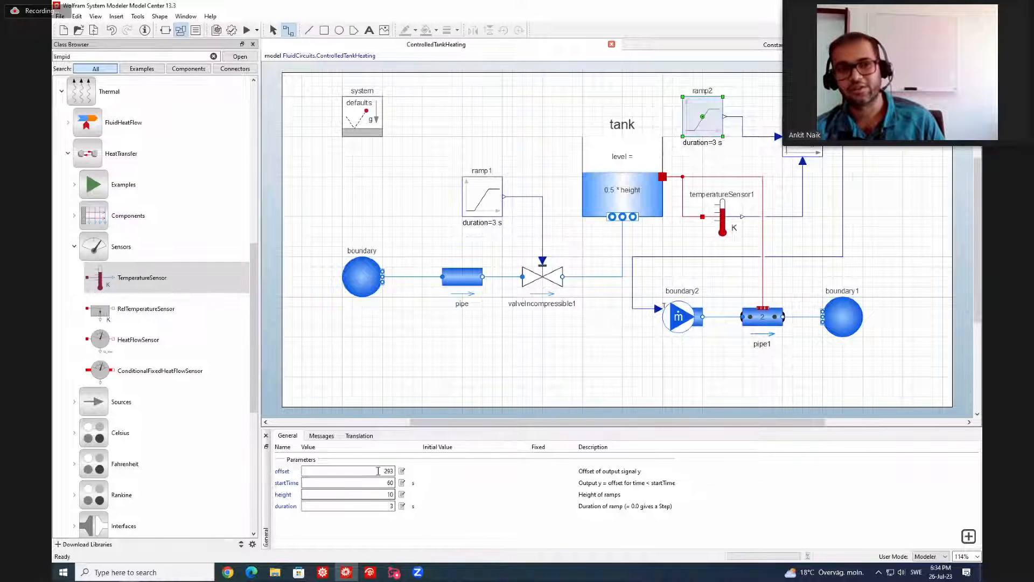
Step: Simulate the model with the new setpoint ramp, inspect the end of the tank.medium.T curve, and stop the run
click(245, 30)
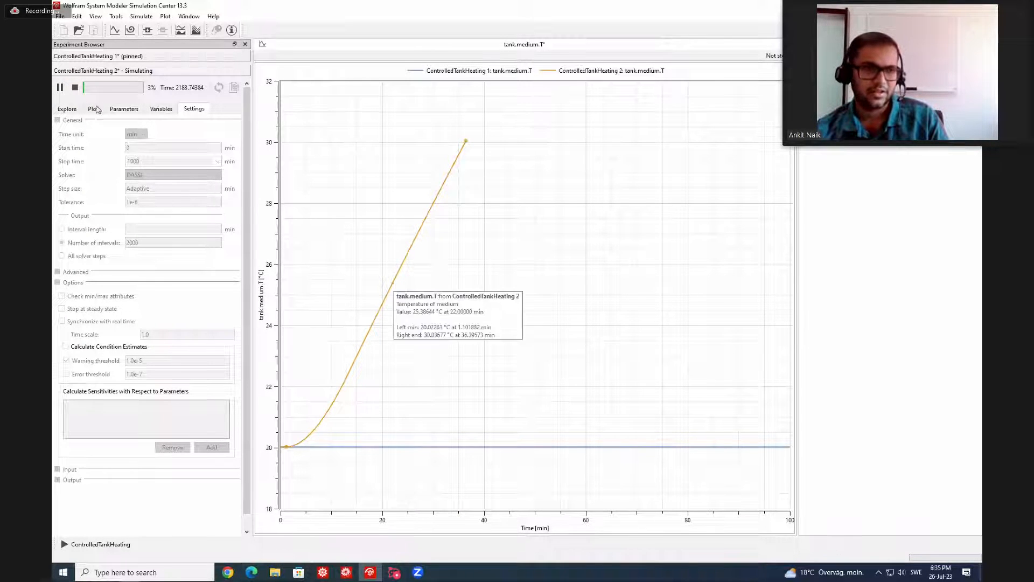
mouse_move(467, 148)
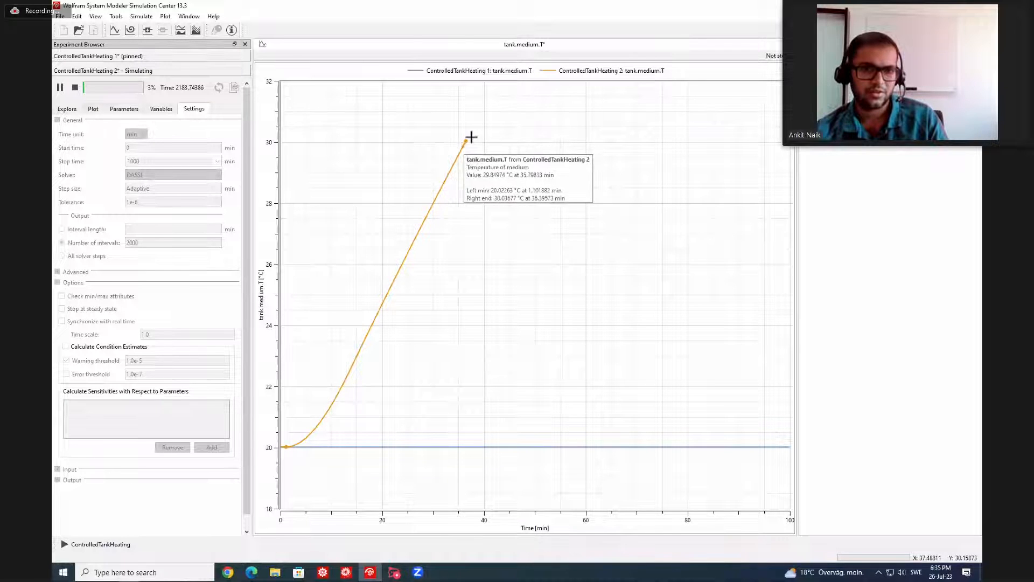
click(75, 88)
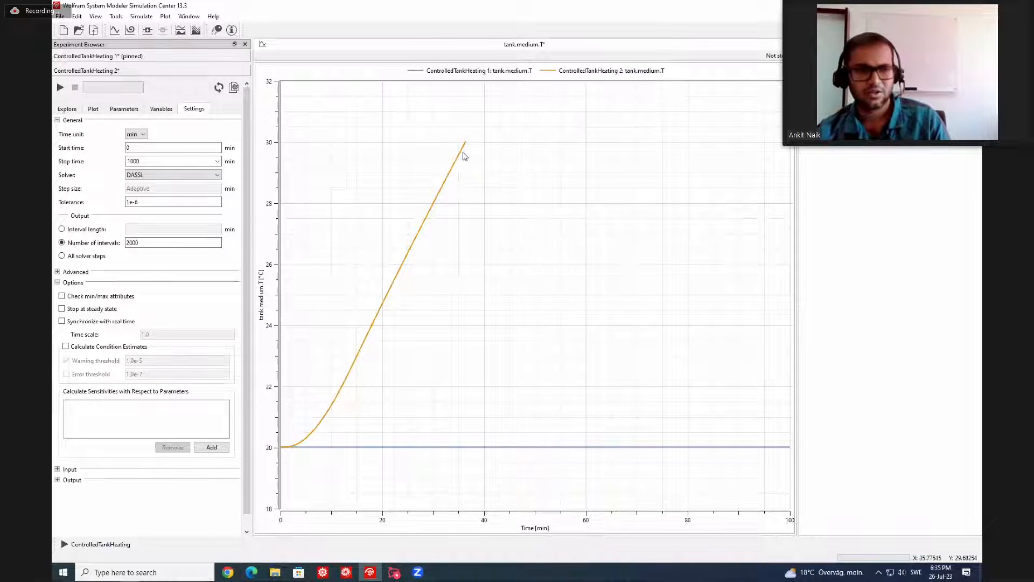
Step: Switch to the Mathematica slides and review the Hydraulic circuit, Heat transfer and Controlled system example diagrams
mouse_move(462, 156)
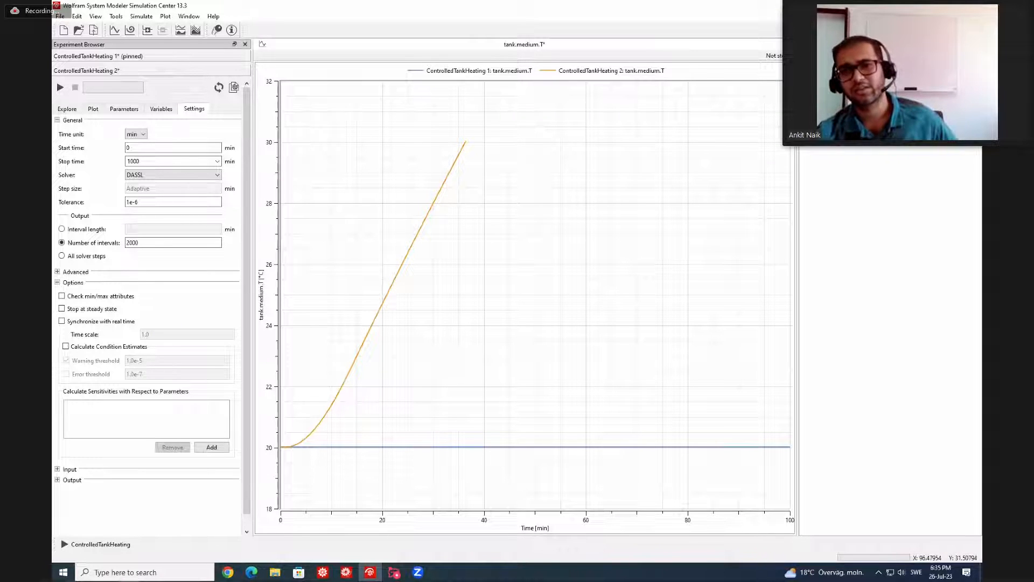
click(927, 5)
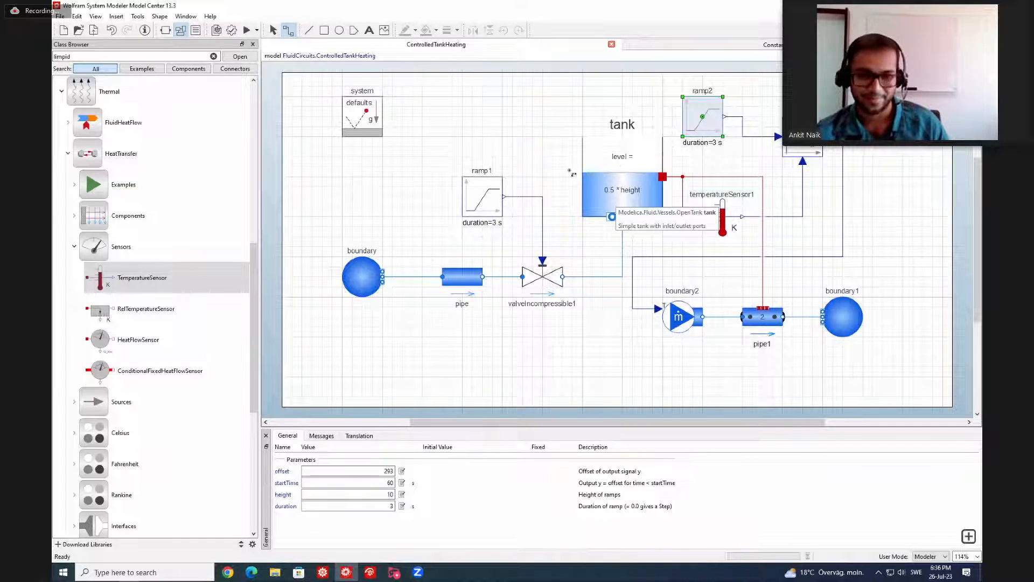
click(548, 168)
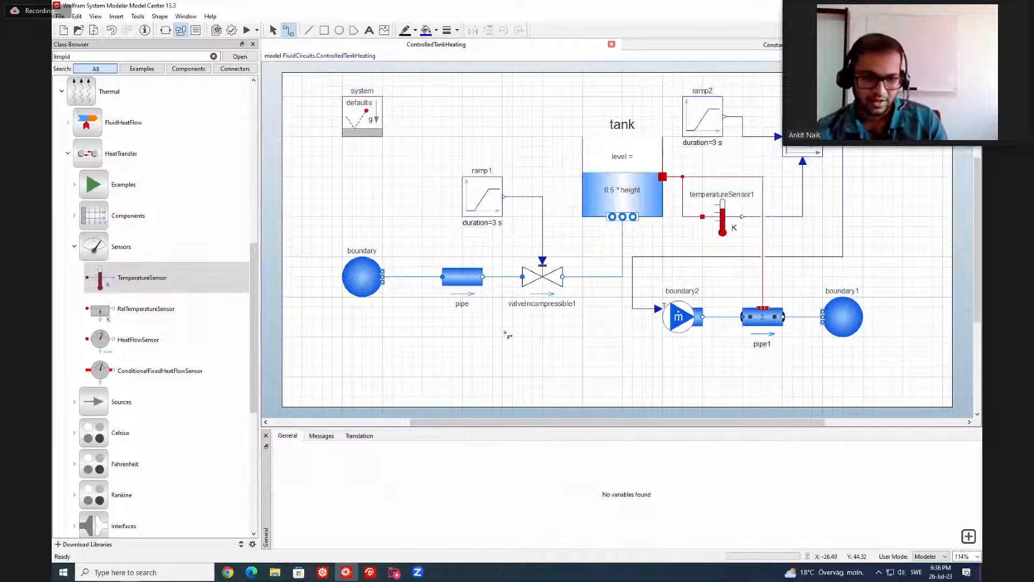
click(322, 571)
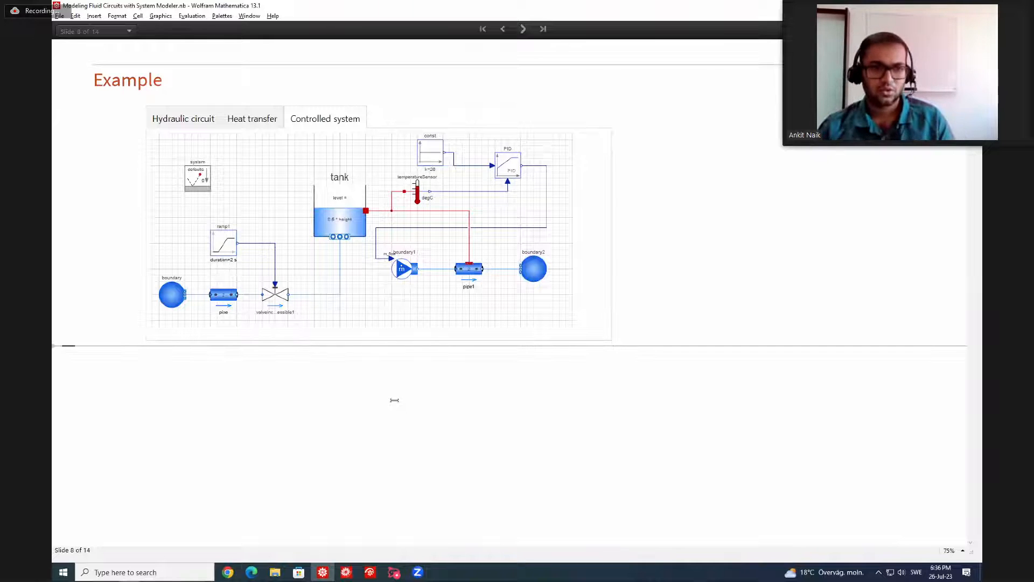
click(207, 123)
click(257, 117)
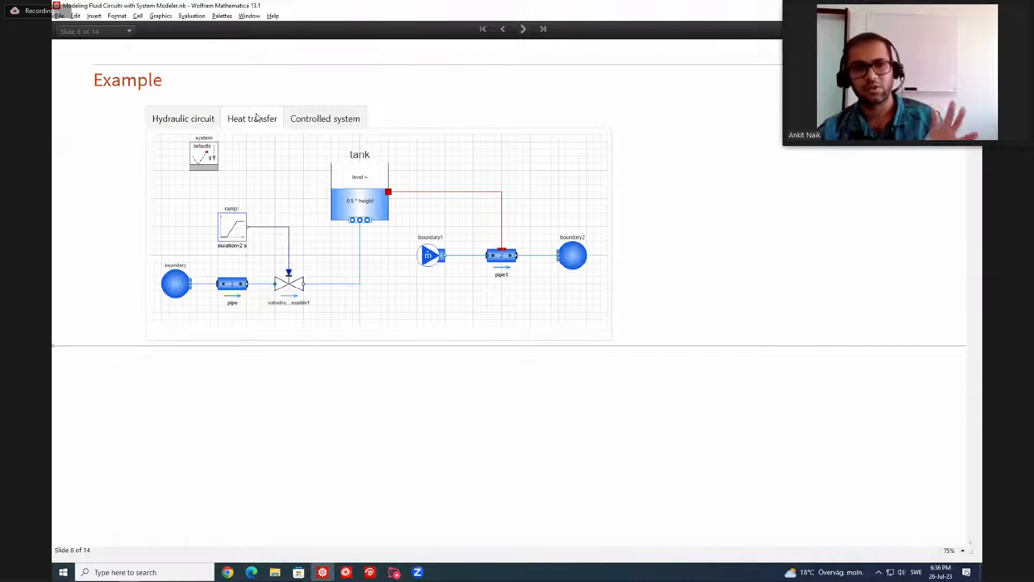
click(333, 123)
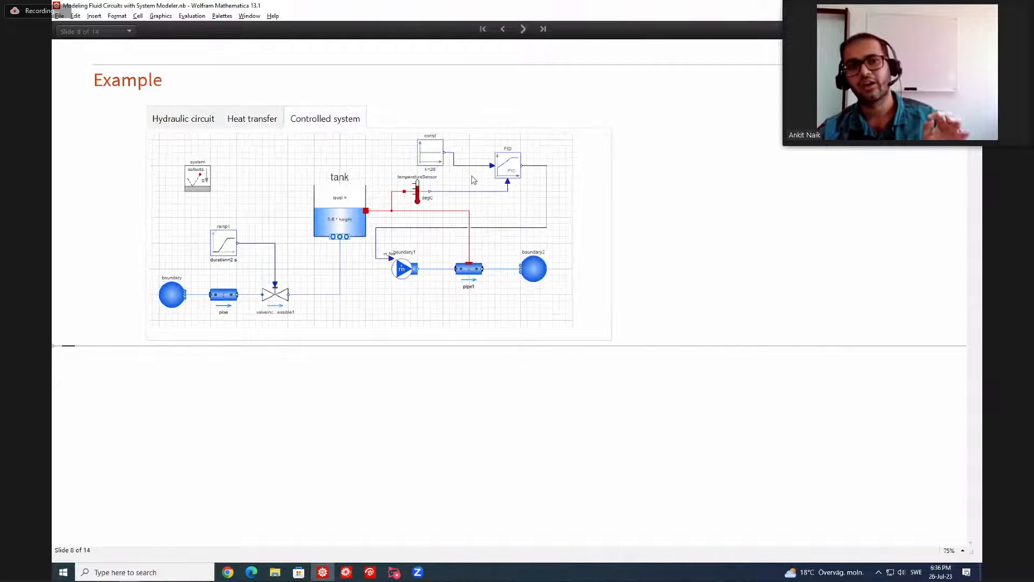
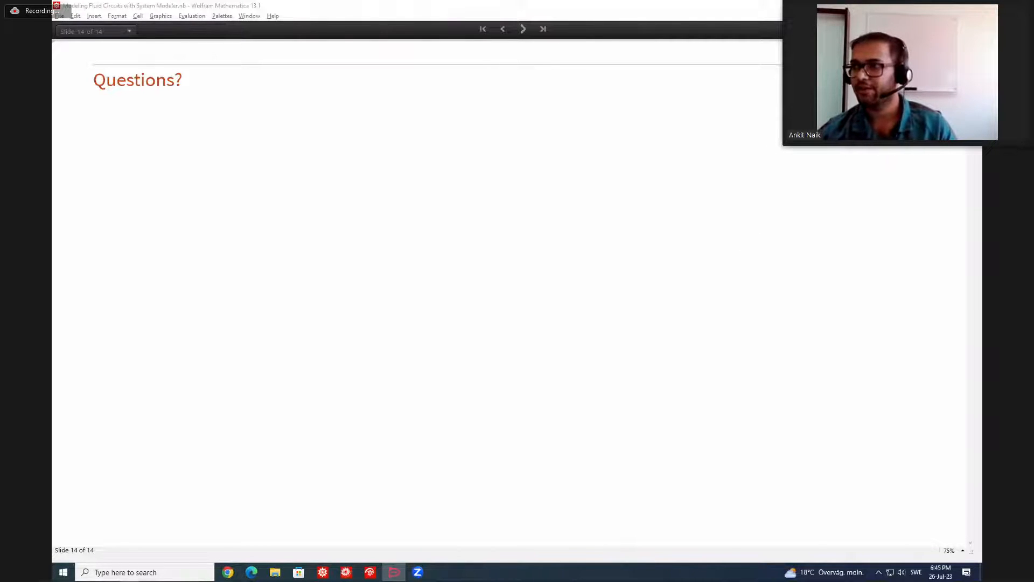
Step: In a maximized Chrome window, open the Hydraulic library page of the System Modeler documentation
drag(522, 110, 461, 111)
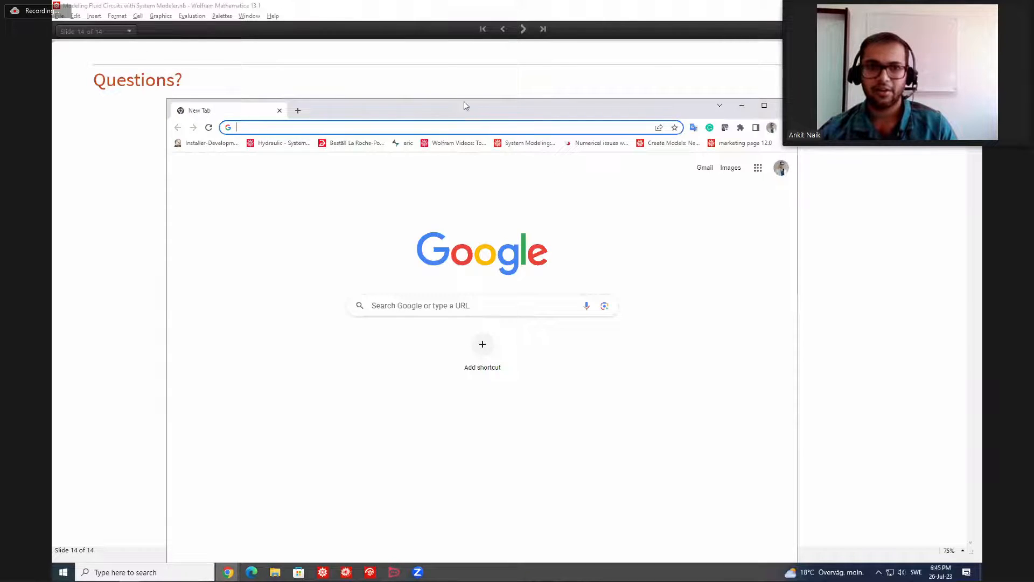
double_click(465, 105)
text(libraries/Hydraulic/Hydraulic.html)
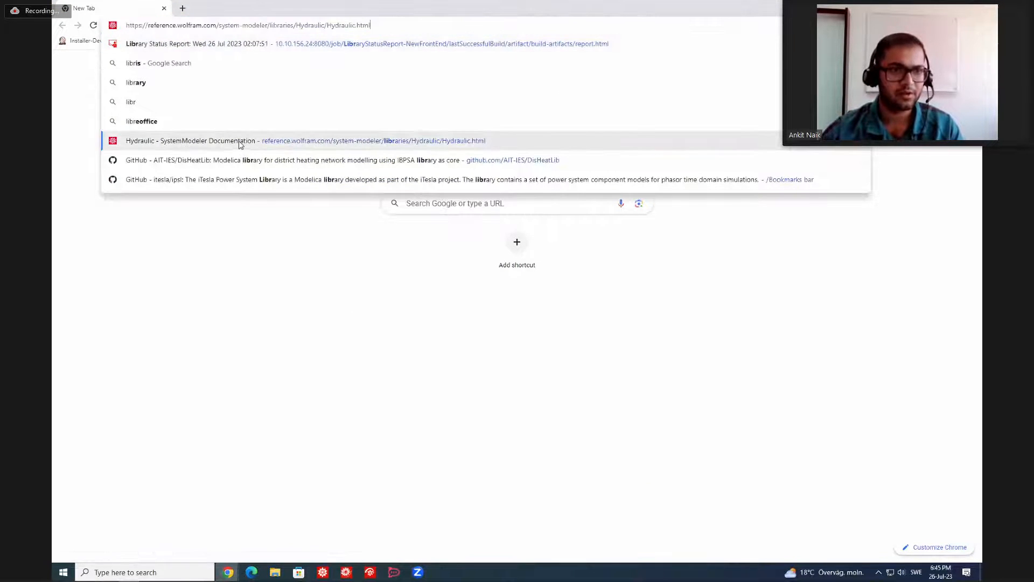
click(244, 141)
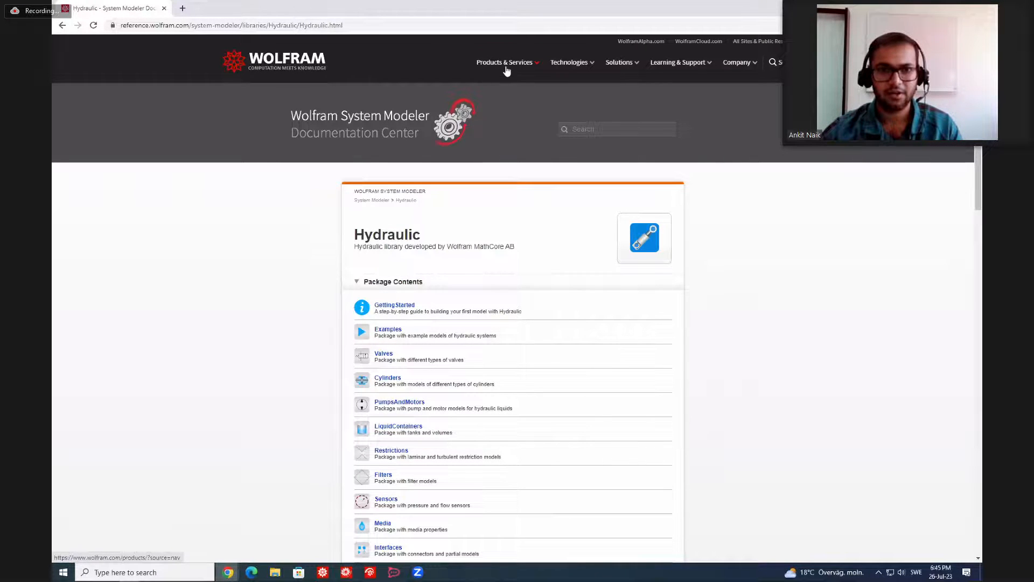
Step: Go to the System Modeler product page, open its Model Libraries store and look through the available libraries
mouse_move(507, 70)
click(294, 182)
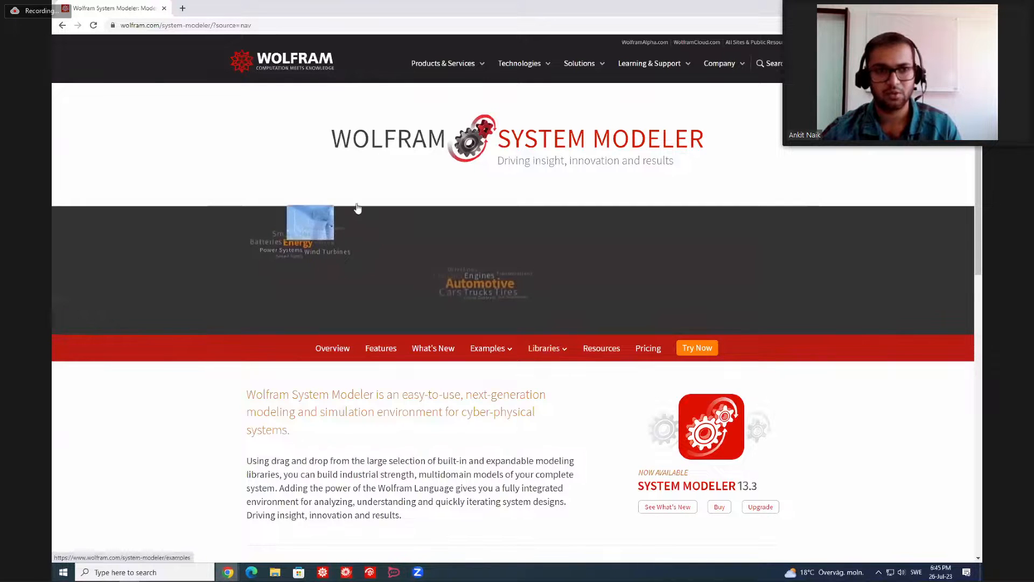
scroll(357, 231, down, 1)
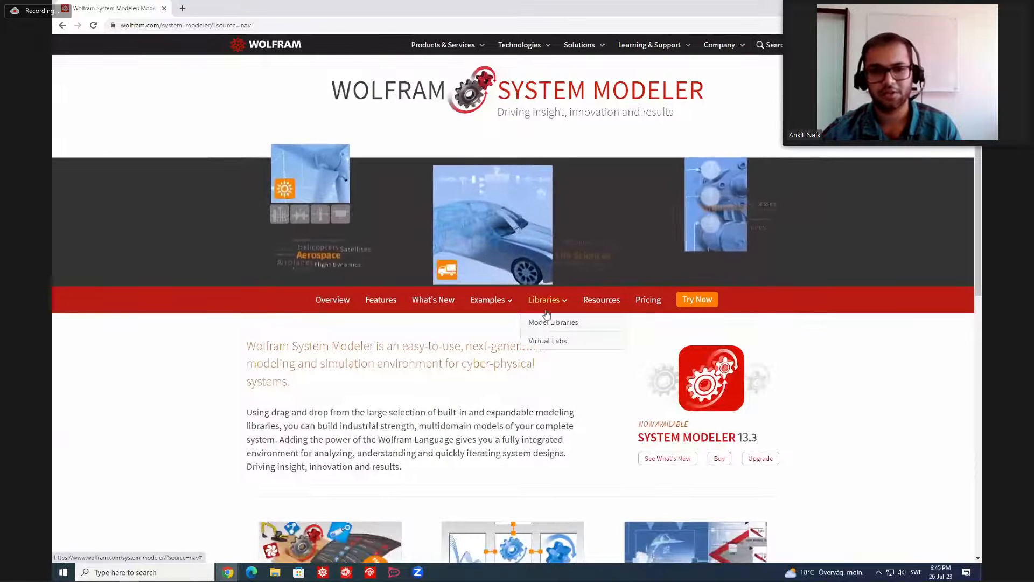
click(545, 323)
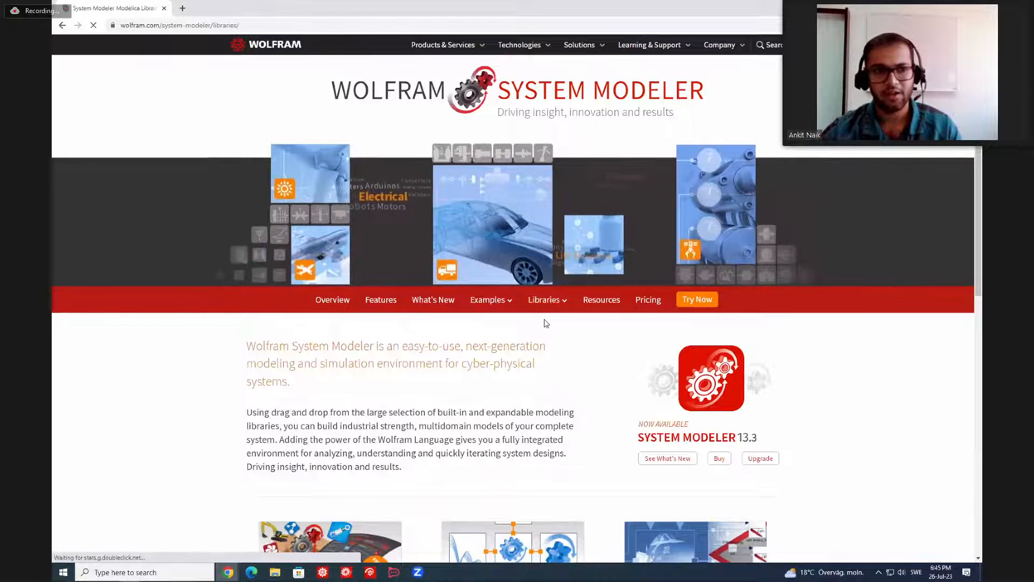
scroll(539, 323, down, 3)
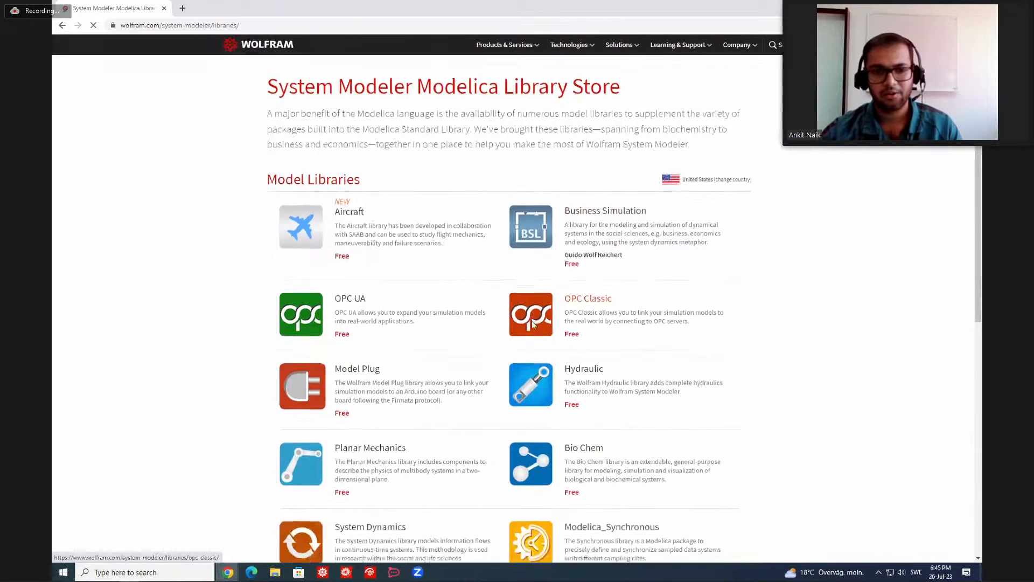
scroll(532, 323, down, 2)
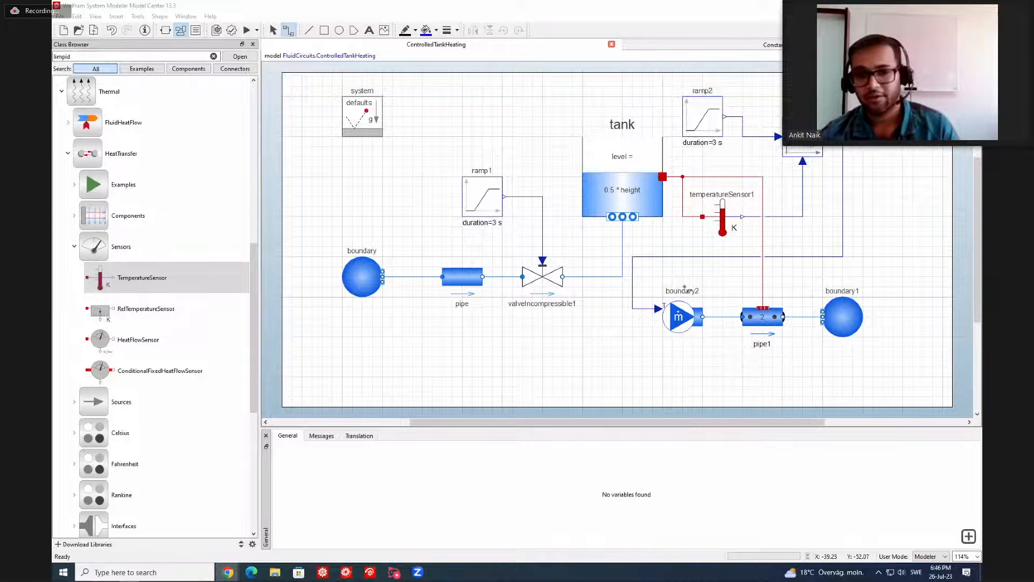
Step: Back in Model Center, copy boundary2, pipe1 and boundary1 from ControlledTankHeating into a new model named test
drag(684, 287, 833, 334)
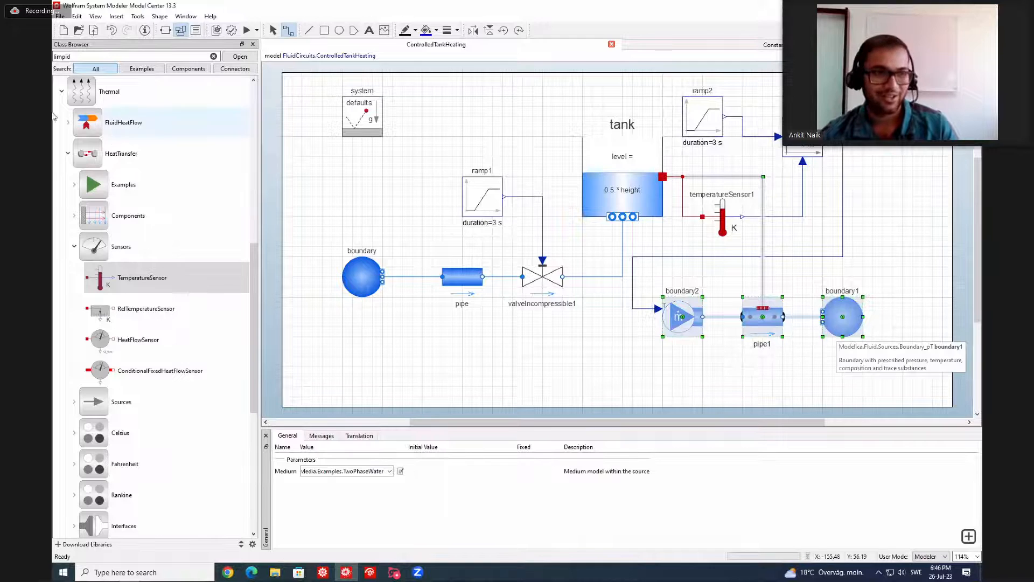
click(64, 31)
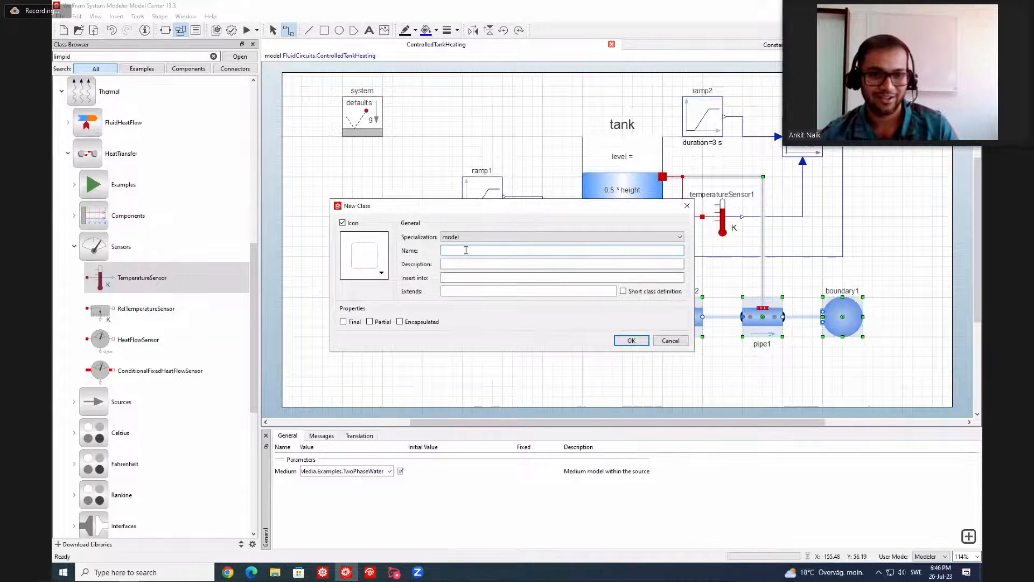
text(test)
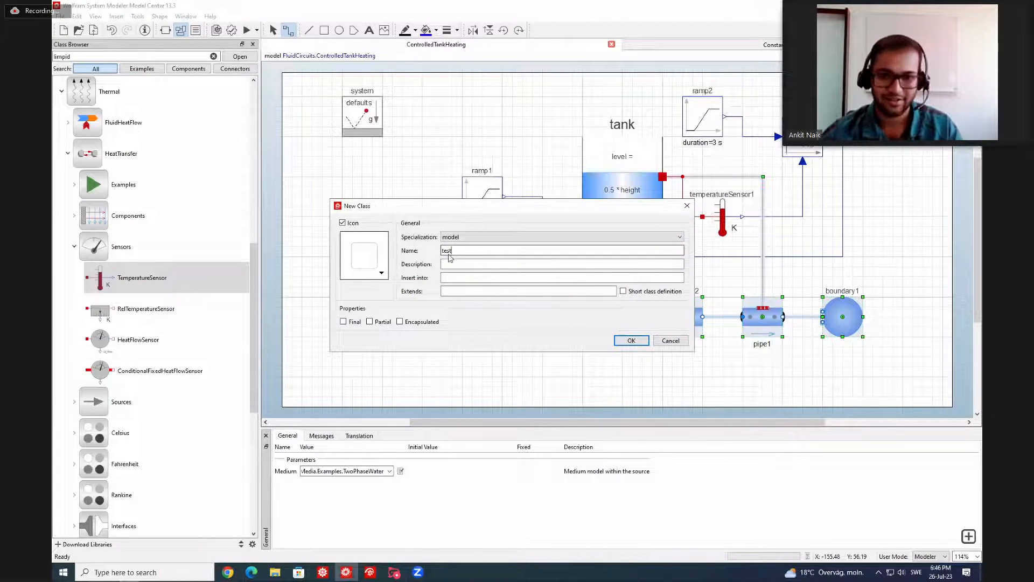
key(Return)
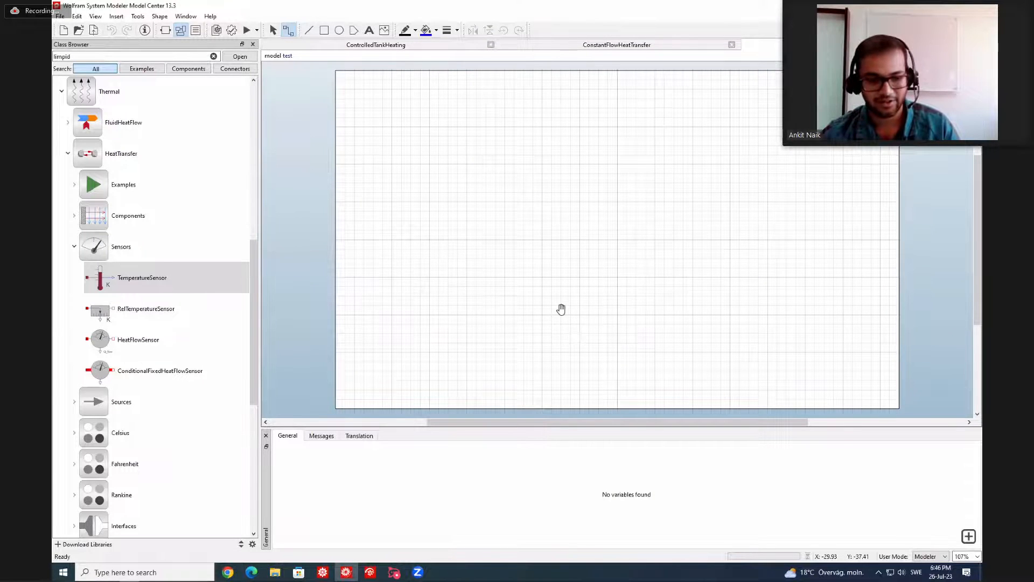
key(ctrl+v)
drag(711, 217, 636, 215)
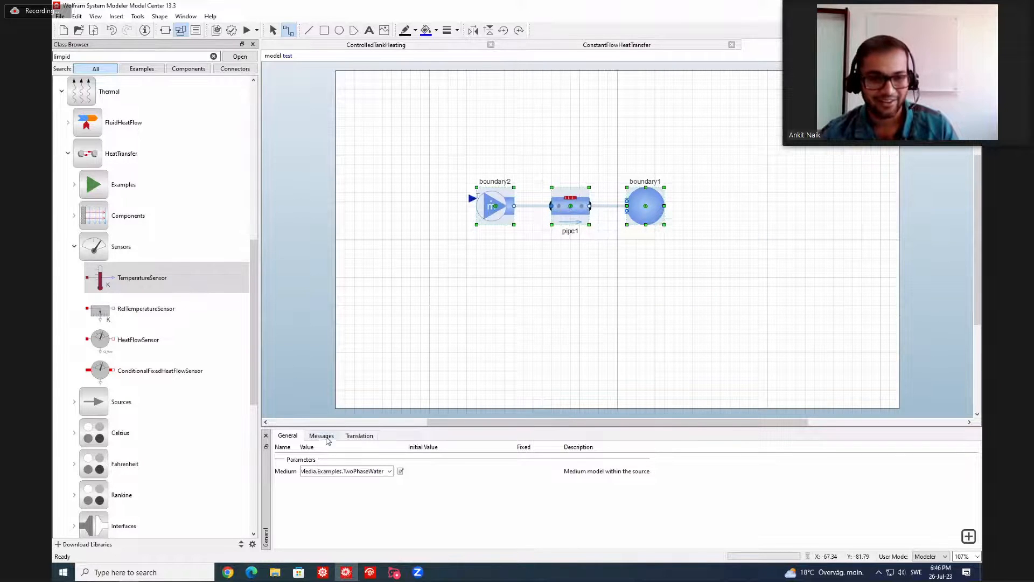
Step: Set pipe1's use_HeatTransfer assumption to false in the test model
click(565, 212)
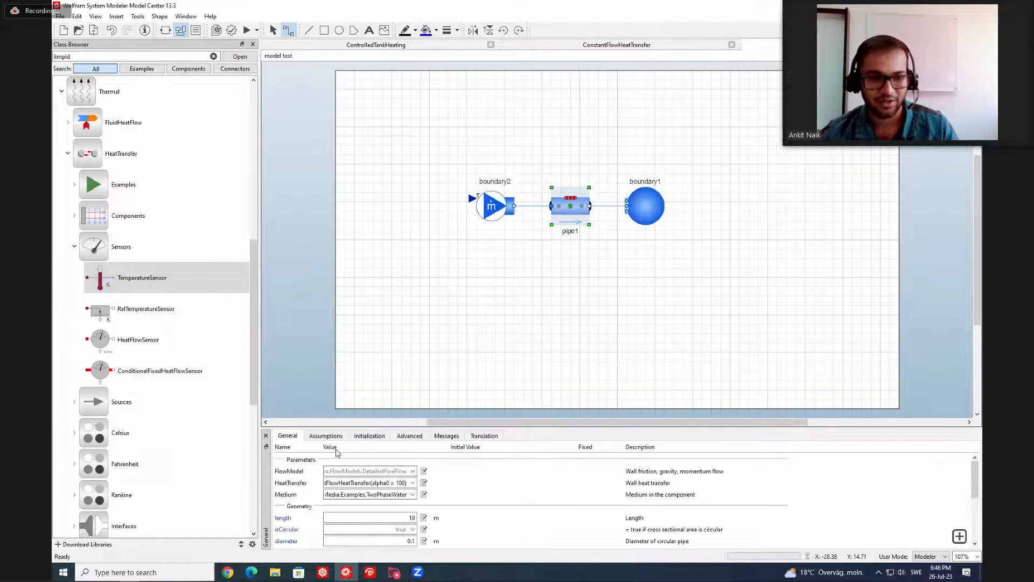
click(322, 436)
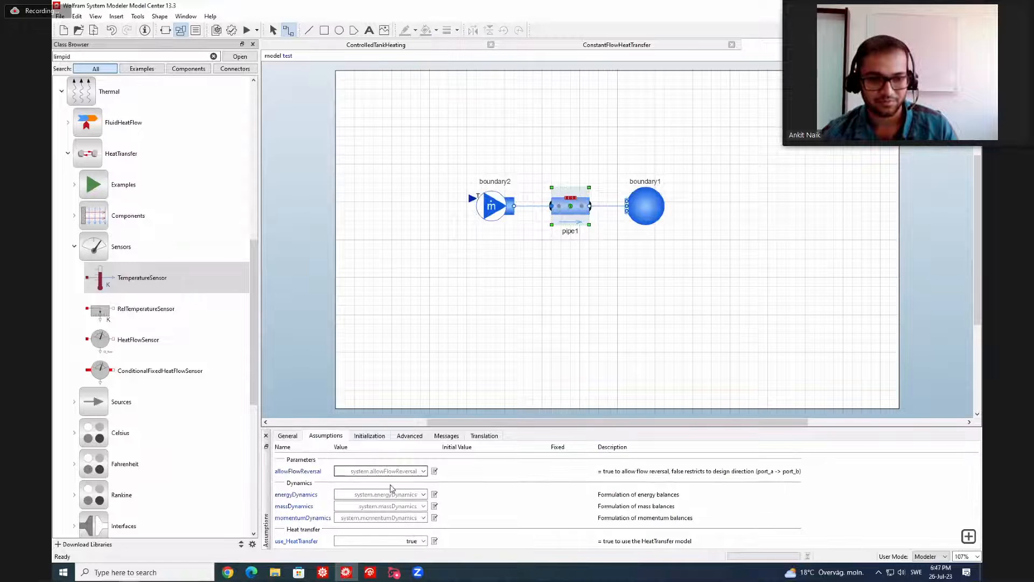
click(414, 543)
click(400, 567)
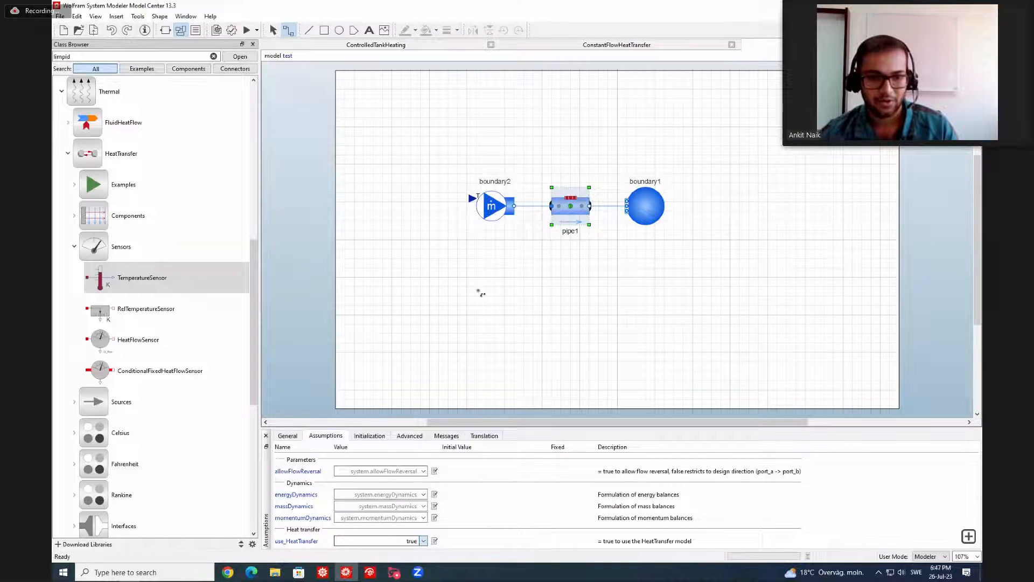
Step: Add a real input T_in1 beside boundary2 and connect it to boundary2's temperature input
click(480, 291)
drag(472, 198, 392, 203)
click(458, 204)
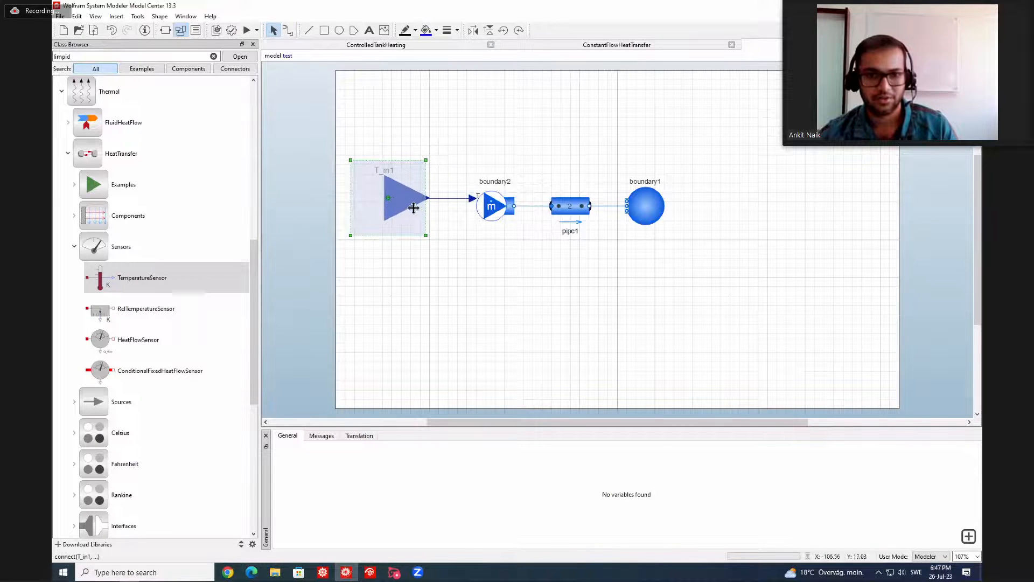
Step: Review the parameters of boundary2, pipe1 and boundary1, and validate the test model
click(501, 214)
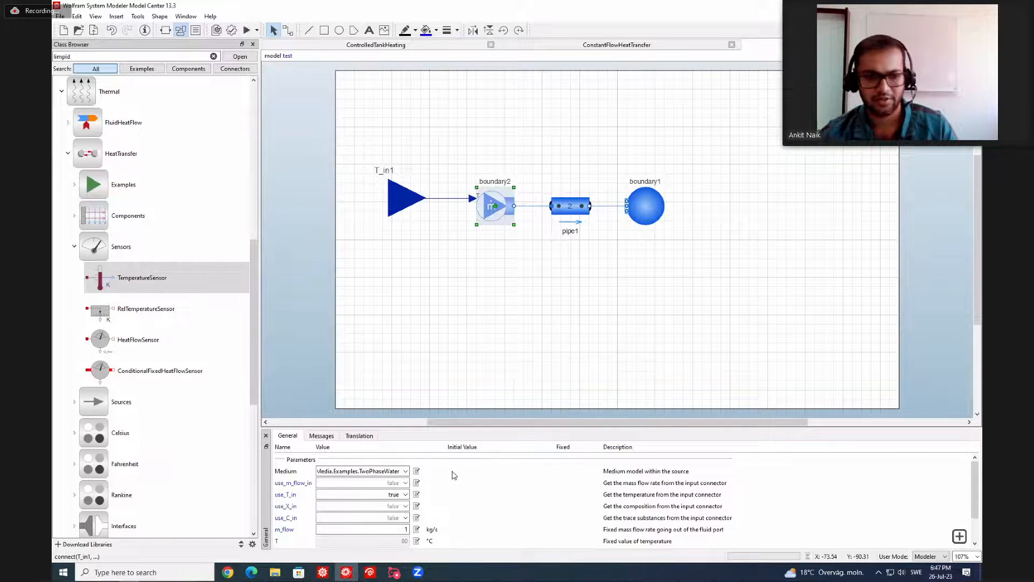
click(565, 205)
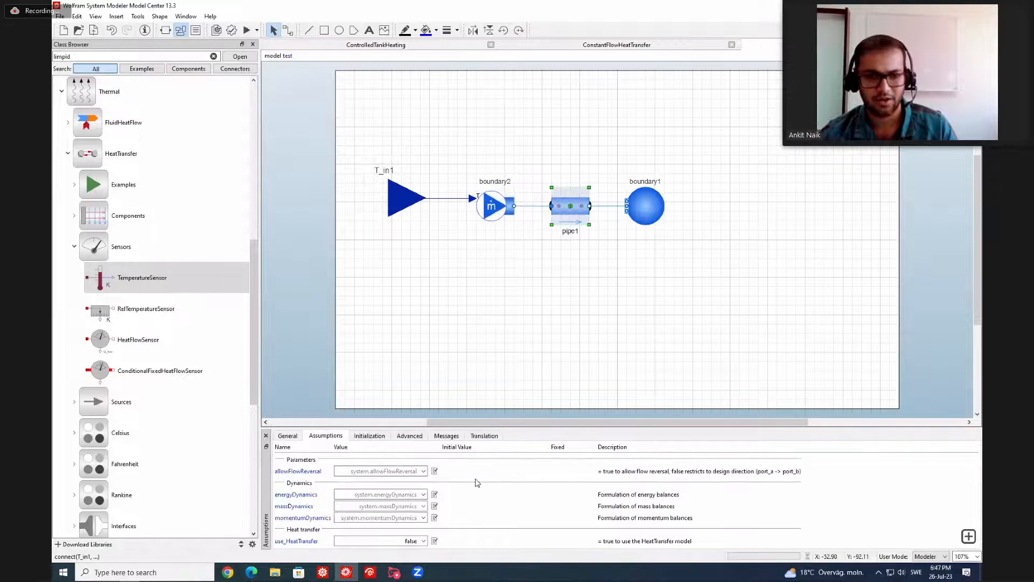
click(292, 438)
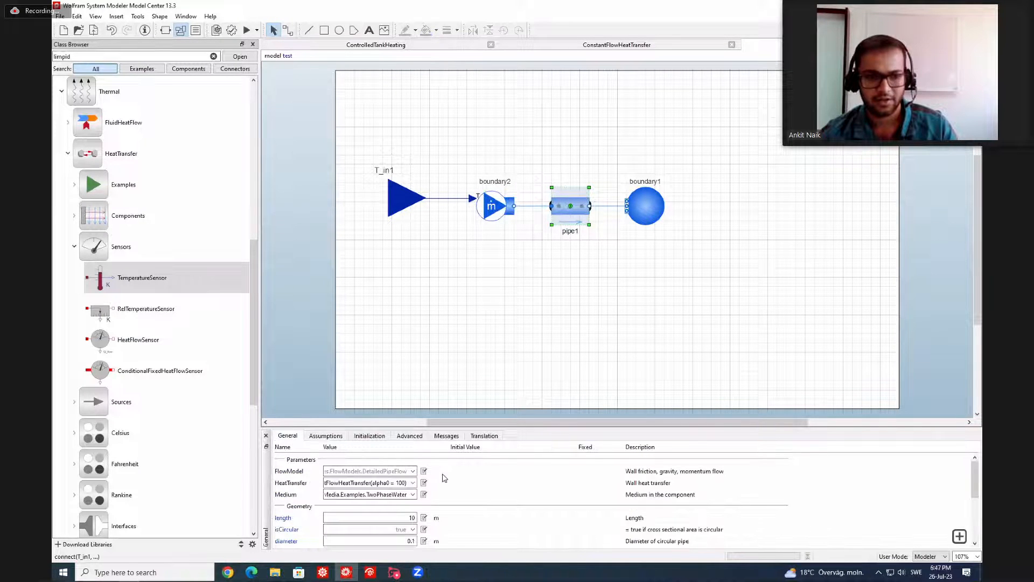
click(644, 207)
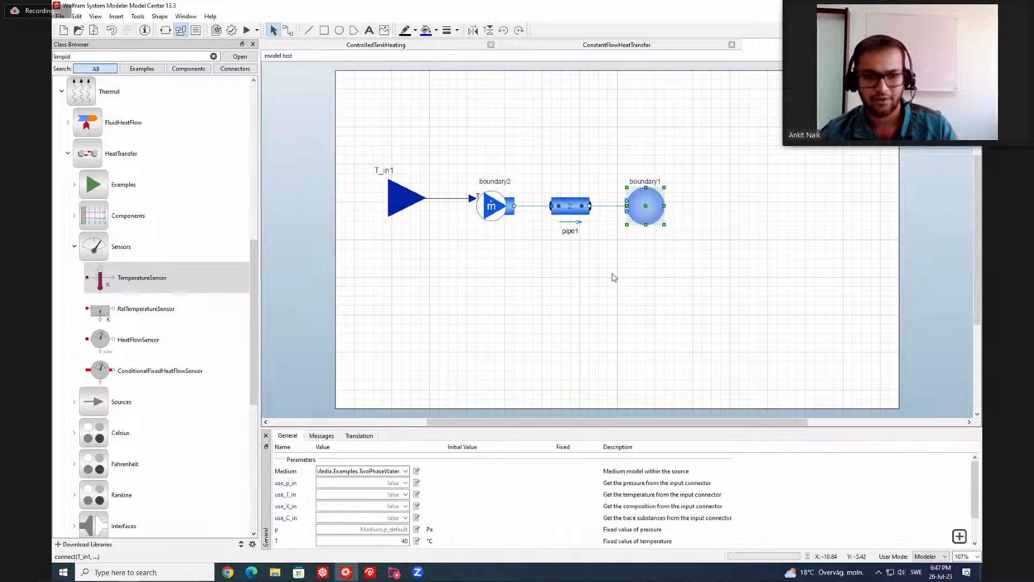
click(489, 289)
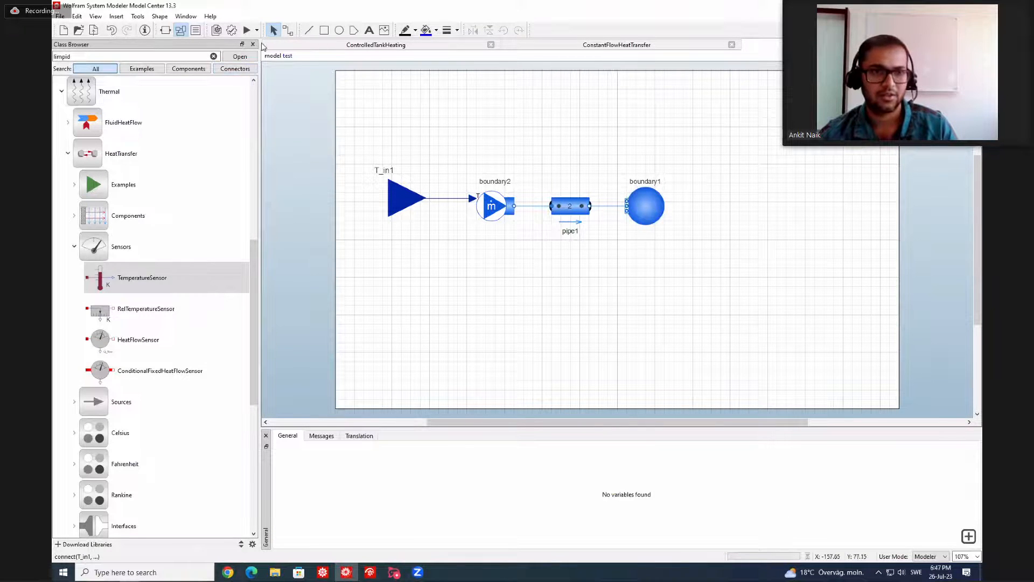
click(232, 30)
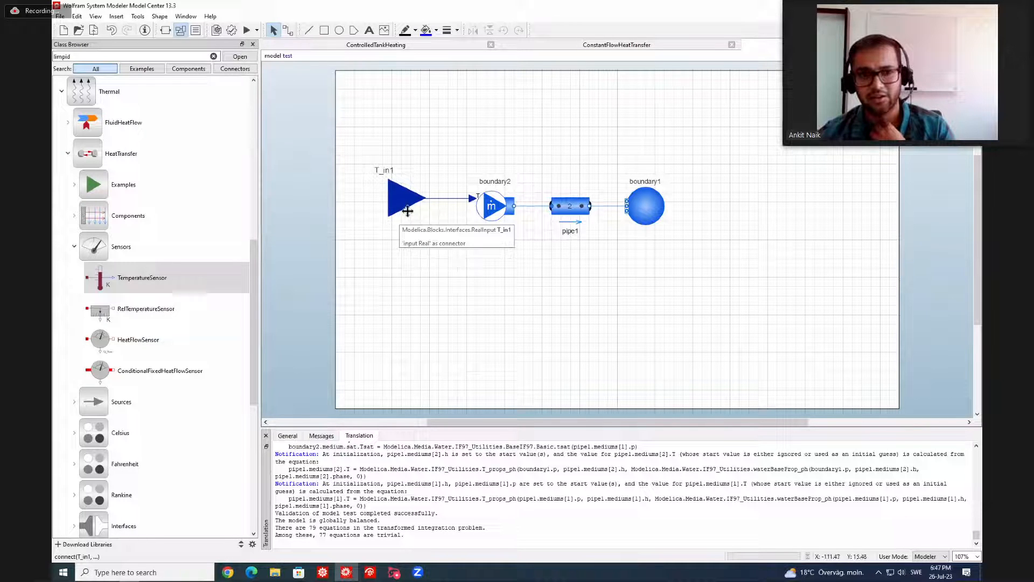
Step: Configure the test model's experiment settings to synchronize with real time, with an interval length of 0.1 s and stop time ∞
click(264, 44)
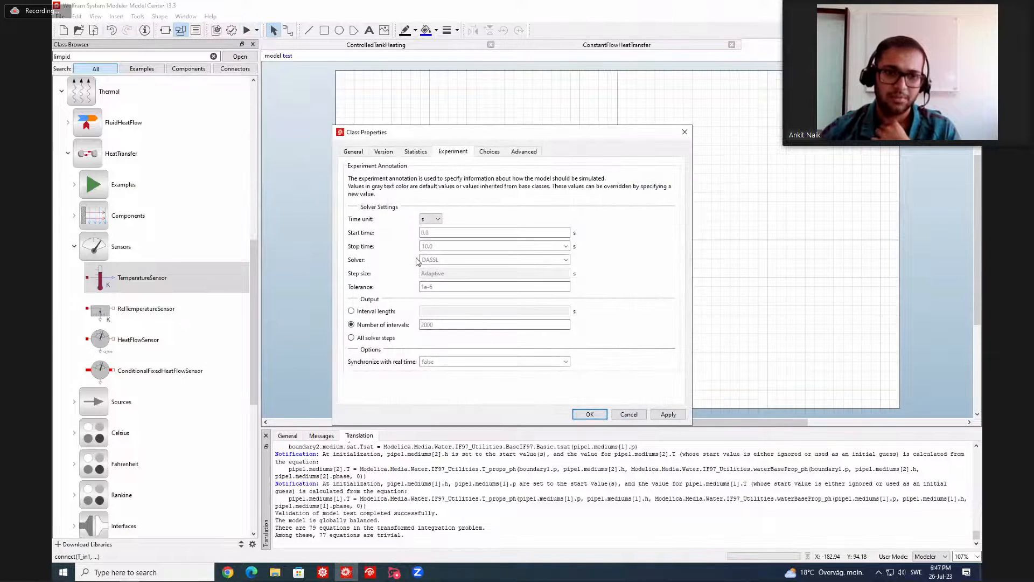
click(567, 362)
click(464, 378)
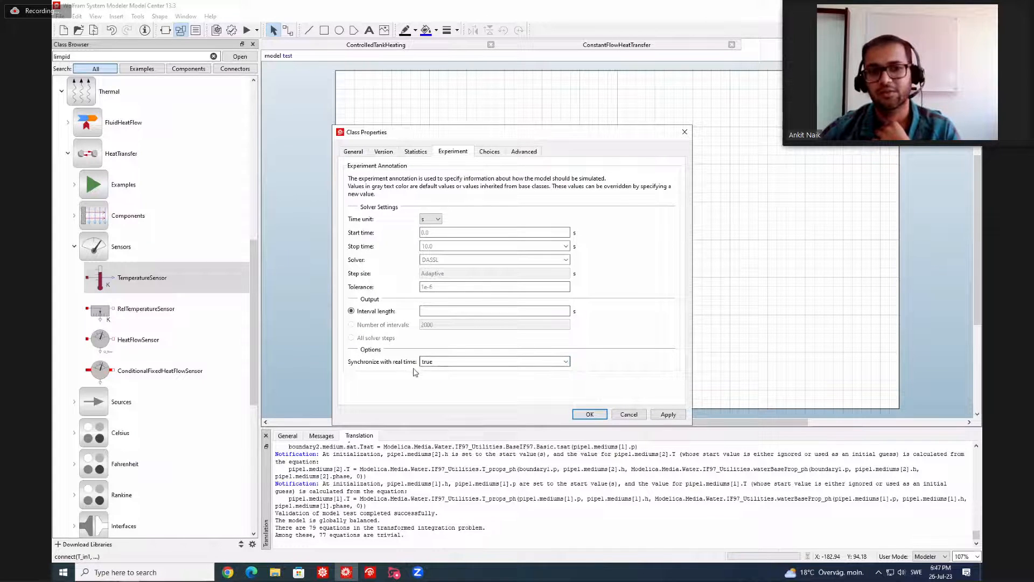
click(443, 311)
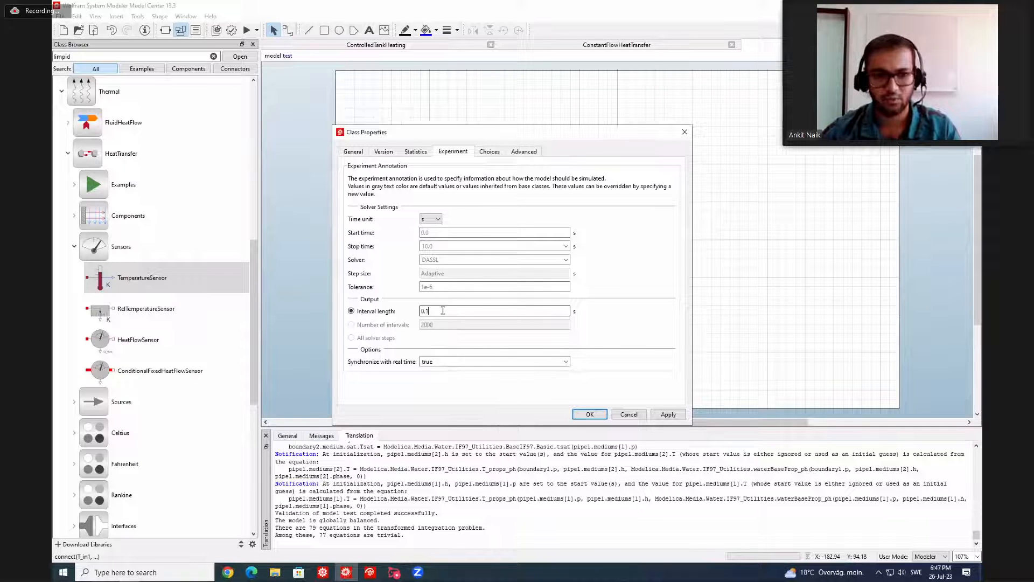
click(566, 246)
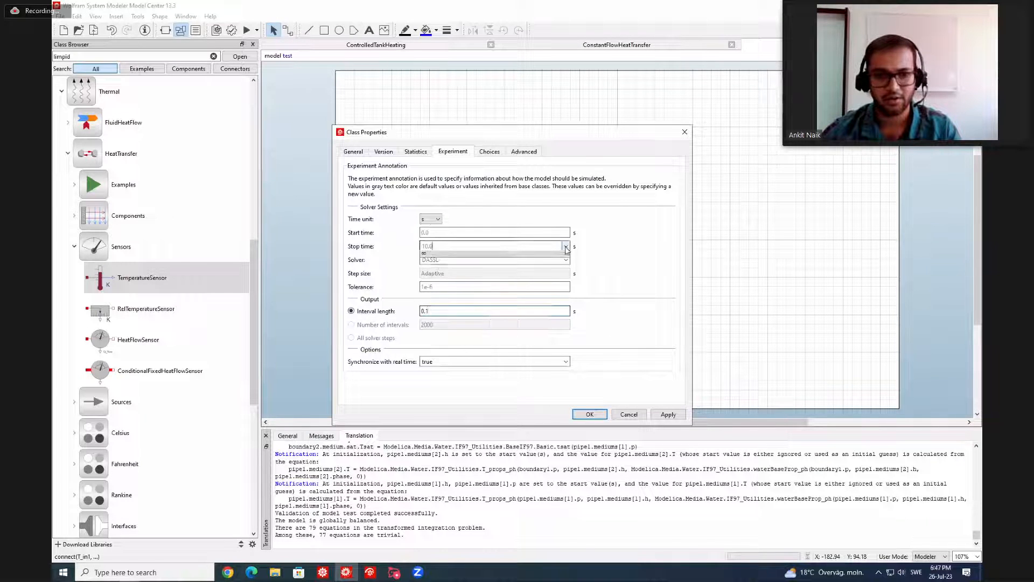
click(467, 257)
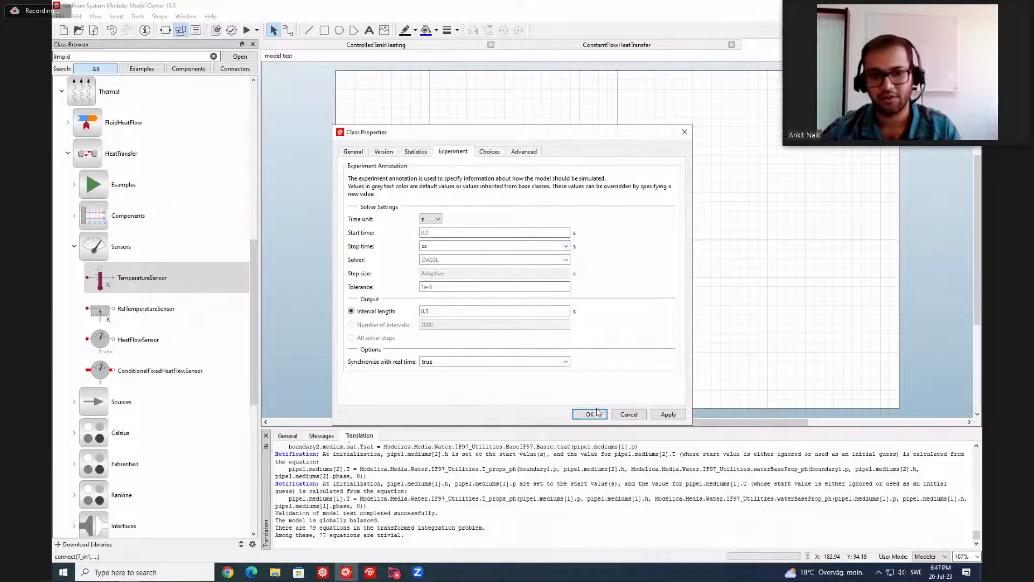
click(590, 415)
Step: Simulate the test model in Simulation Center and create a new empty plot
click(247, 30)
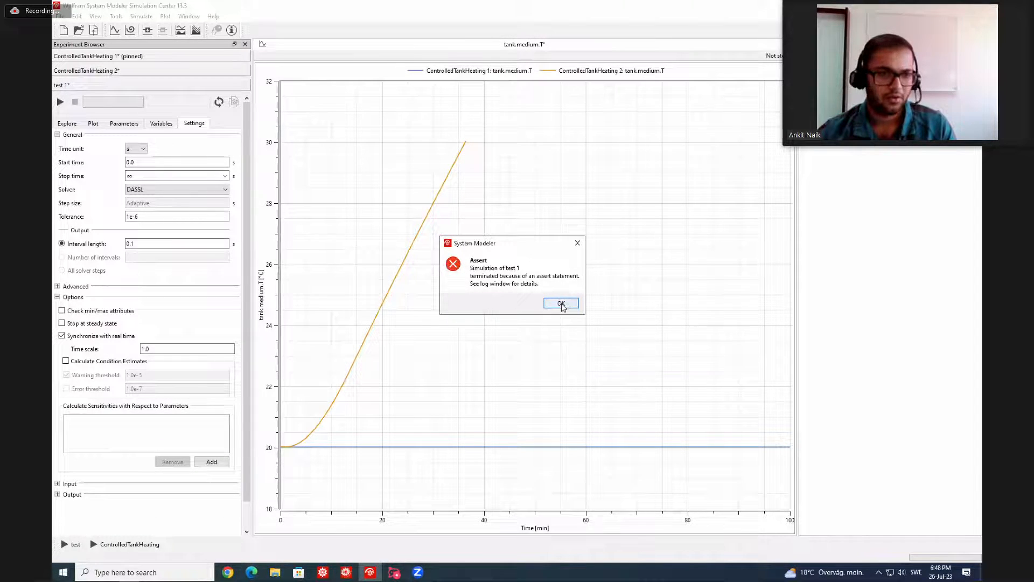
click(561, 305)
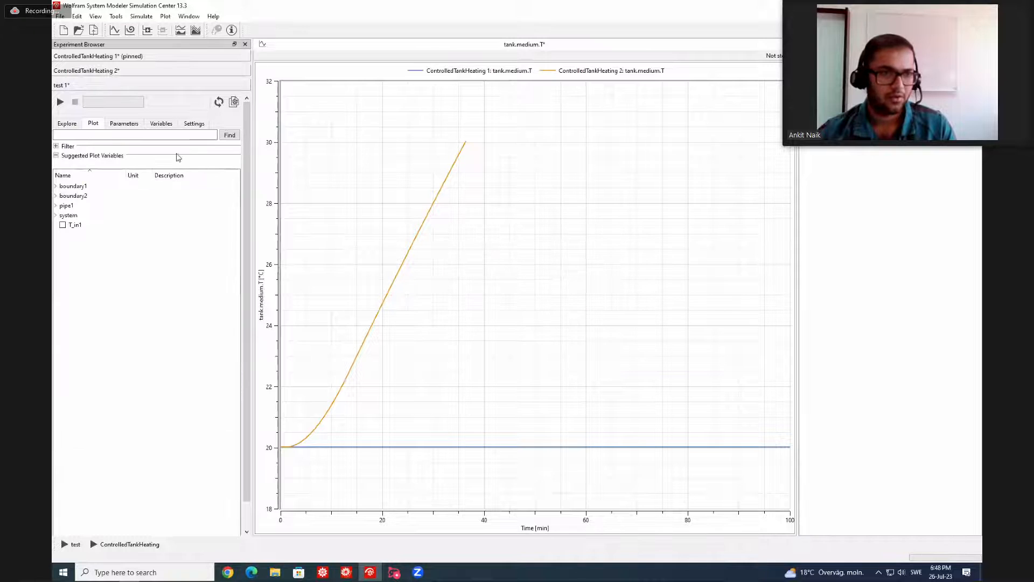
click(115, 31)
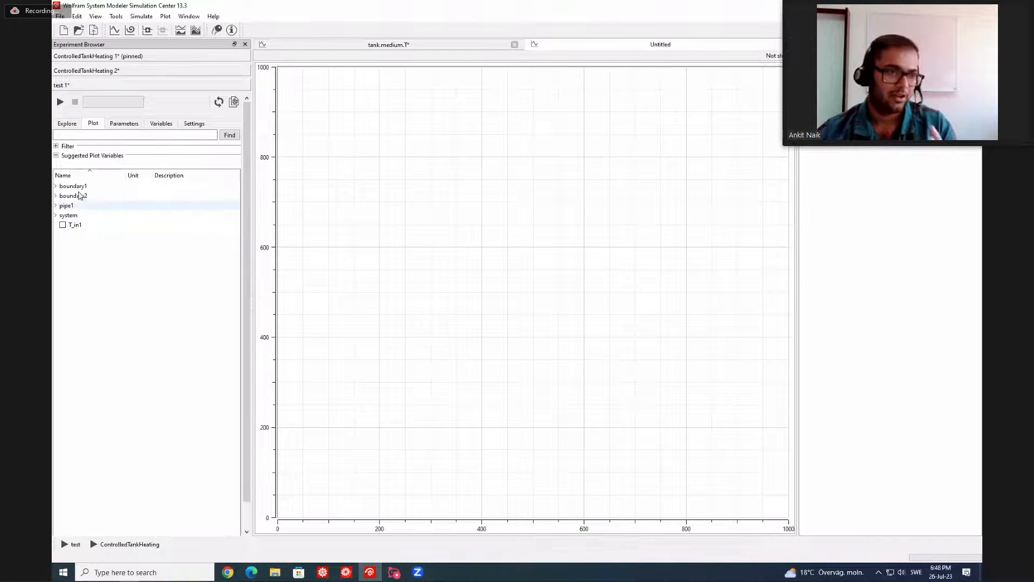
Step: Create an empty control panel titled Real time for the test 1 experiment
click(67, 125)
click(140, 160)
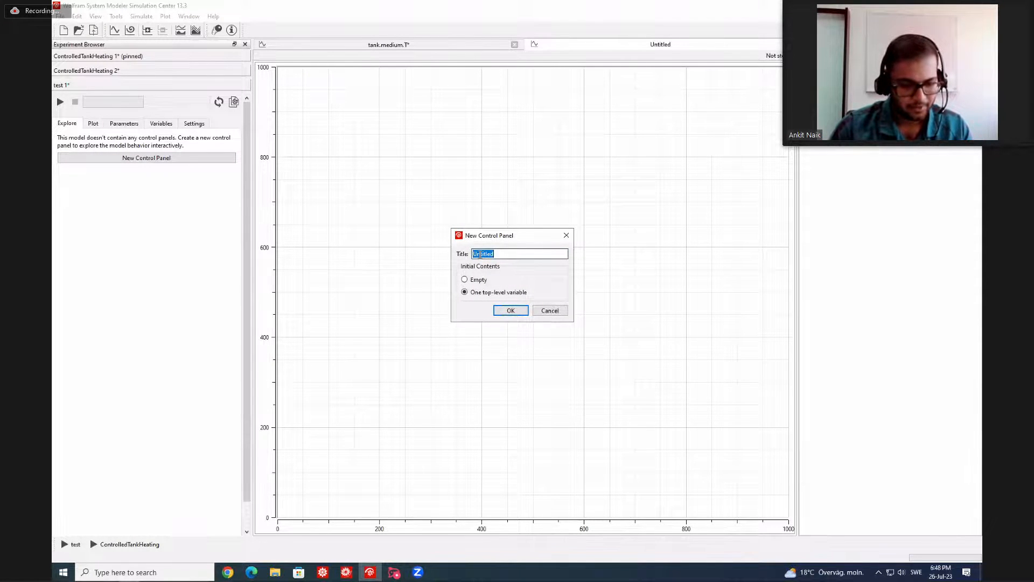
text(Real time)
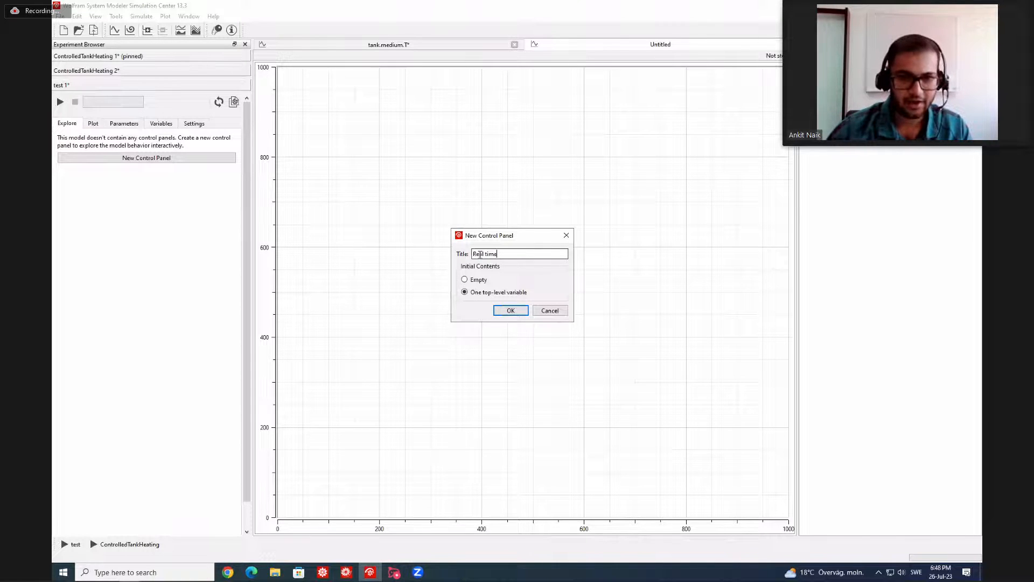
click(465, 279)
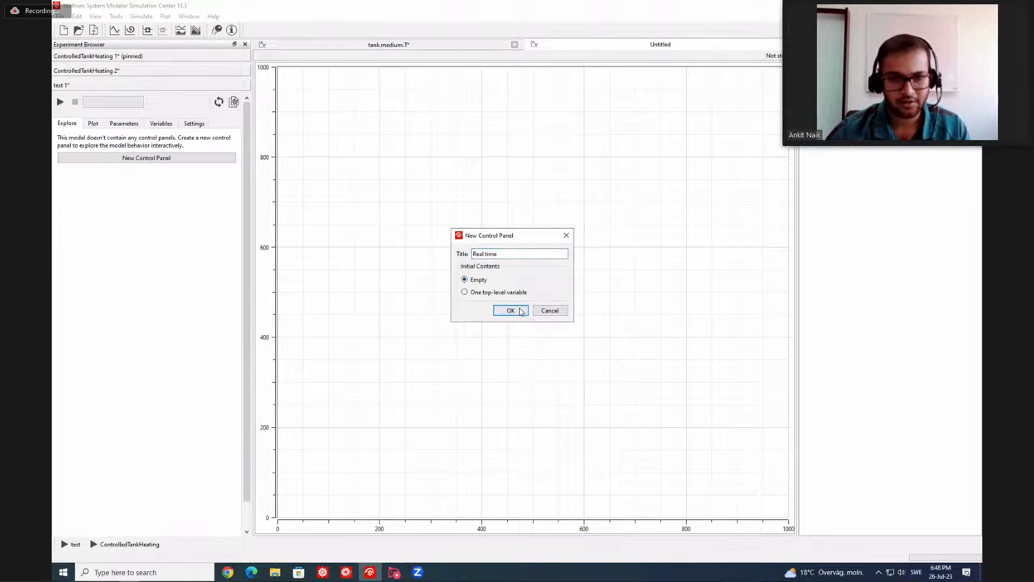
click(511, 310)
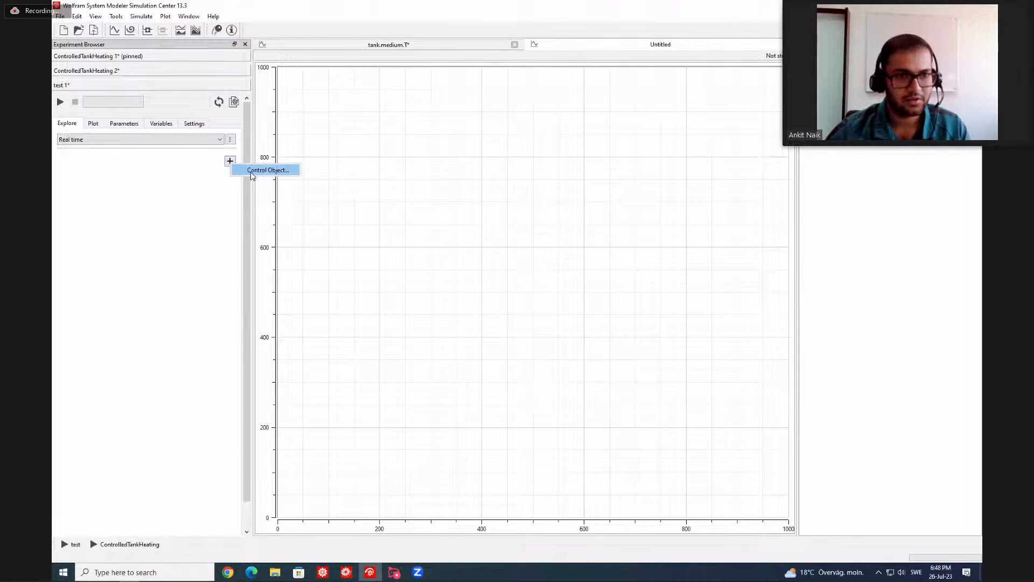
Step: Add a linear slider for T_in1 to the Real time control panel, with minimum 283 and maximum 383
click(230, 161)
click(468, 278)
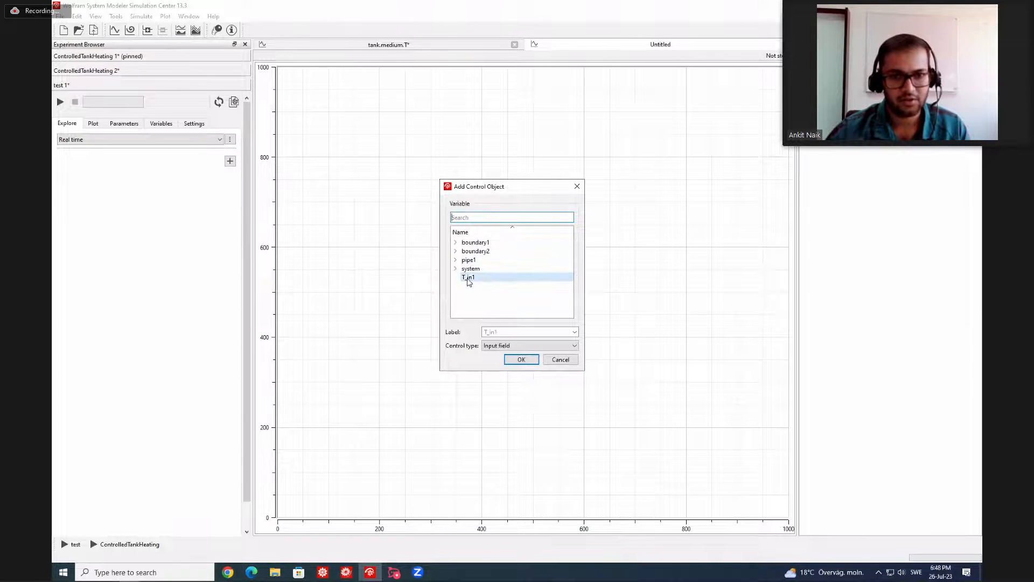
click(520, 346)
click(514, 365)
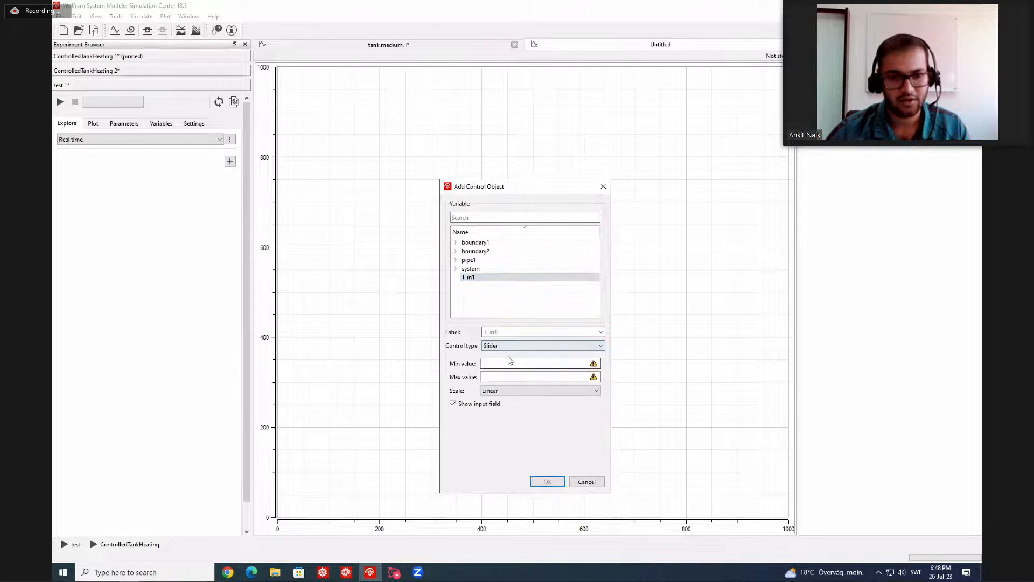
click(510, 363)
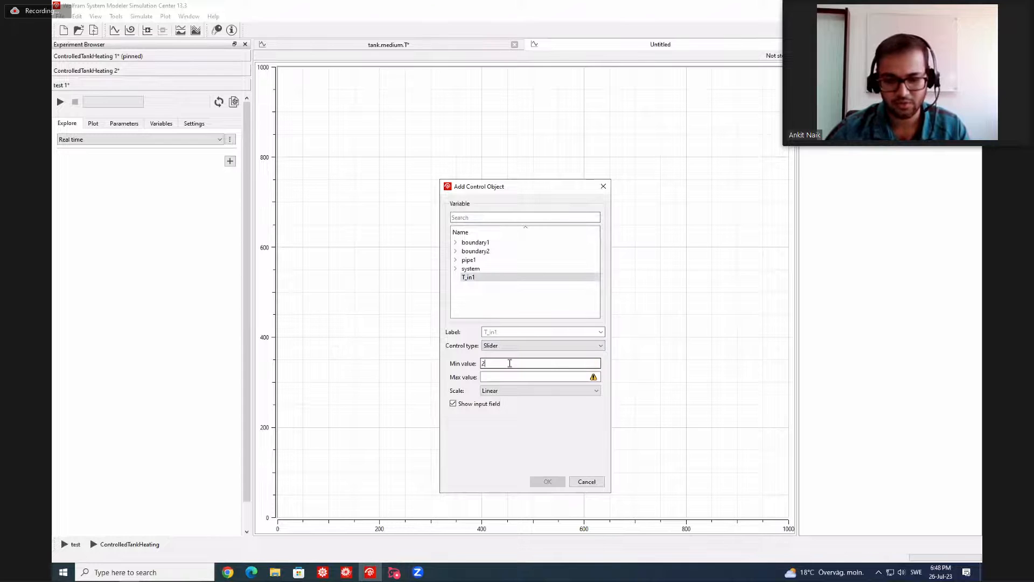
click(506, 377)
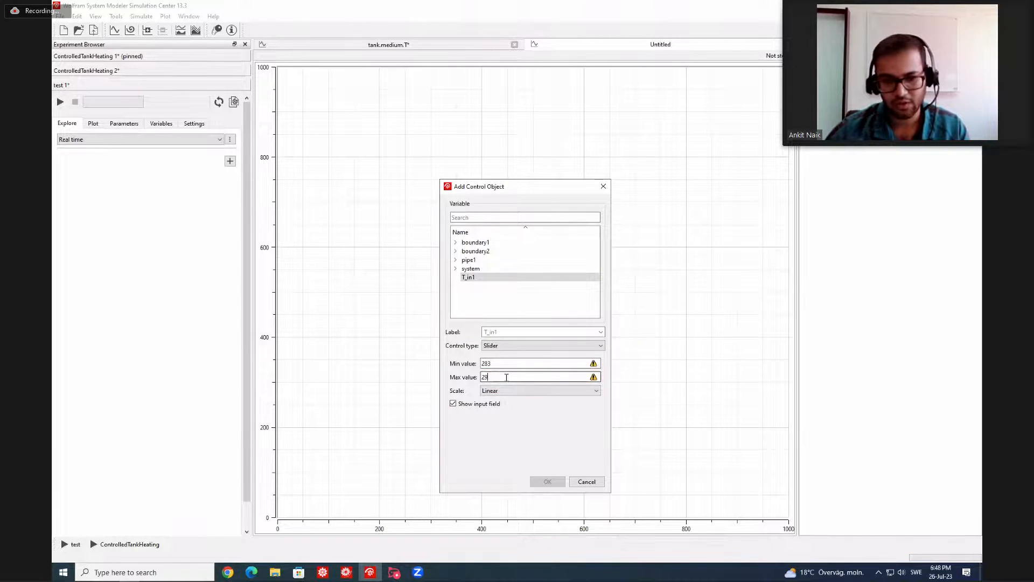
text(2)
key(BackSpace)
text(383)
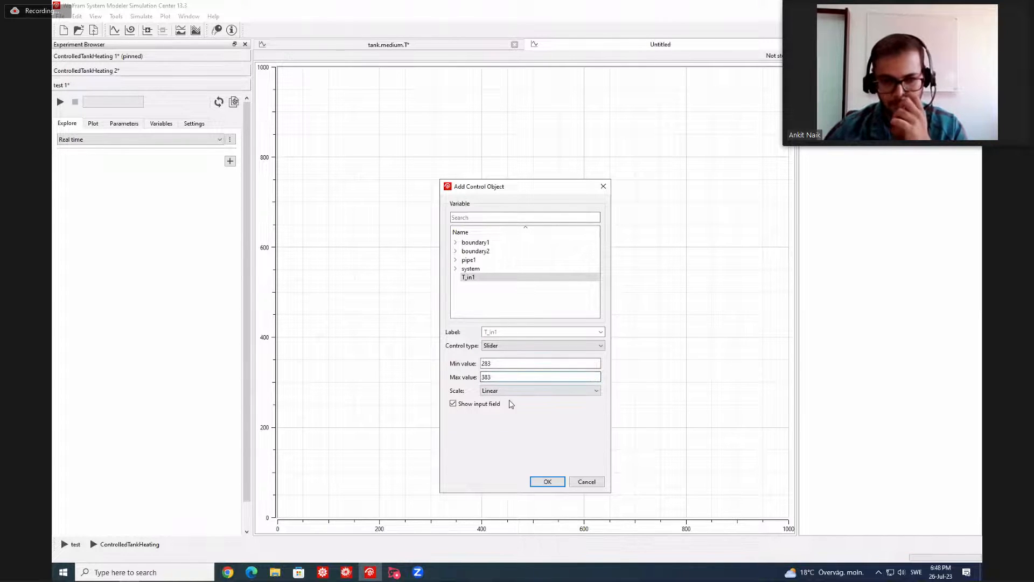
click(548, 482)
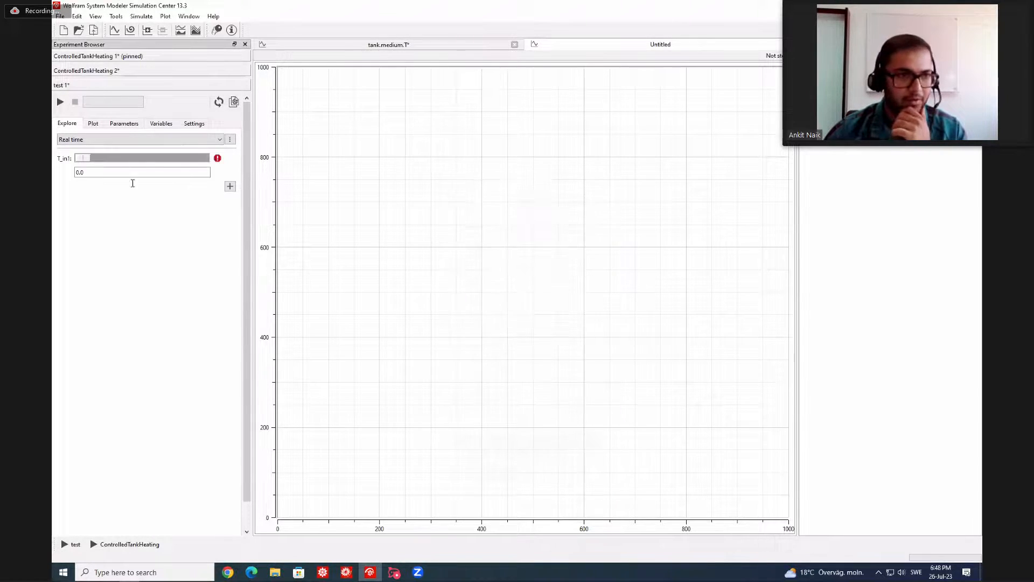
Step: Run the real-time simulation with T_in1 at about 303.4 and plot the temperature pipe1.mediums[1].T
drag(84, 158, 109, 158)
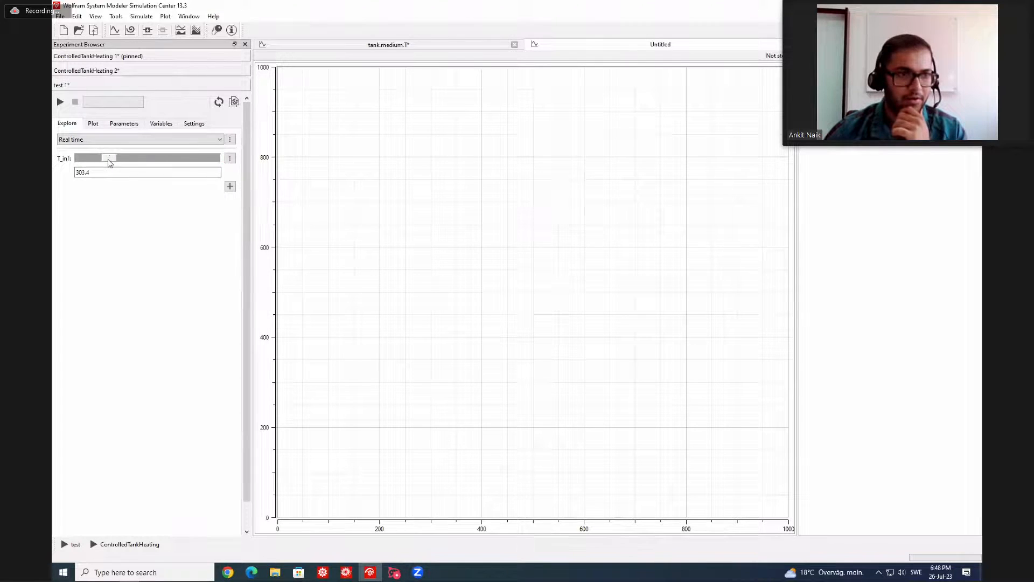
click(59, 102)
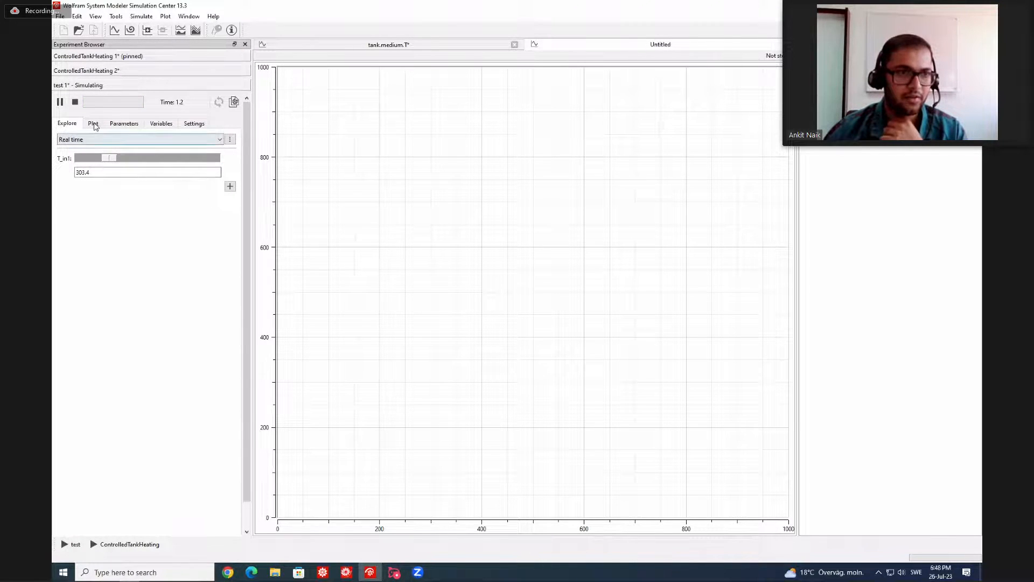
click(92, 124)
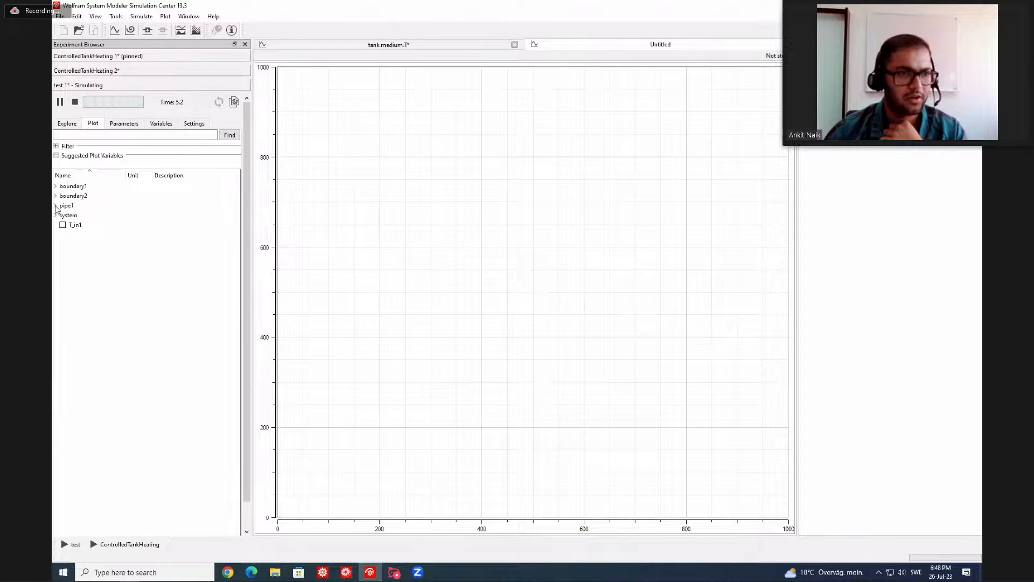
click(56, 205)
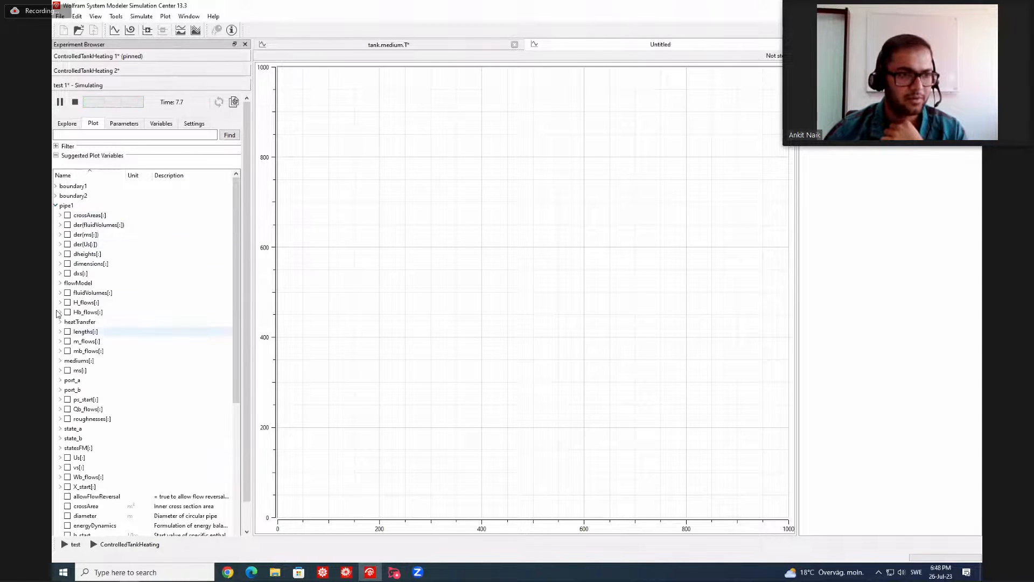
click(60, 360)
click(65, 370)
scroll(76, 431, down, 3)
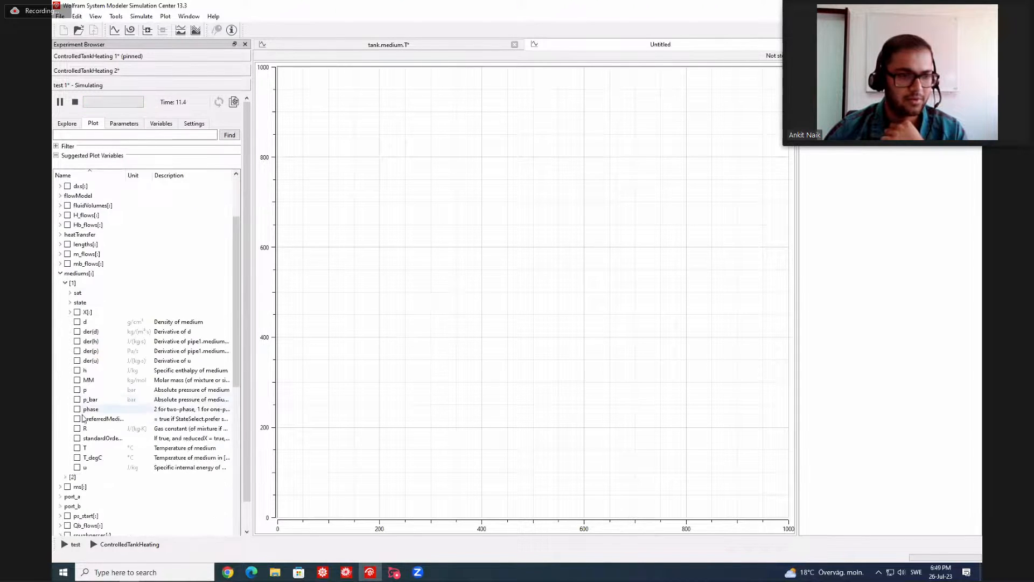
click(78, 448)
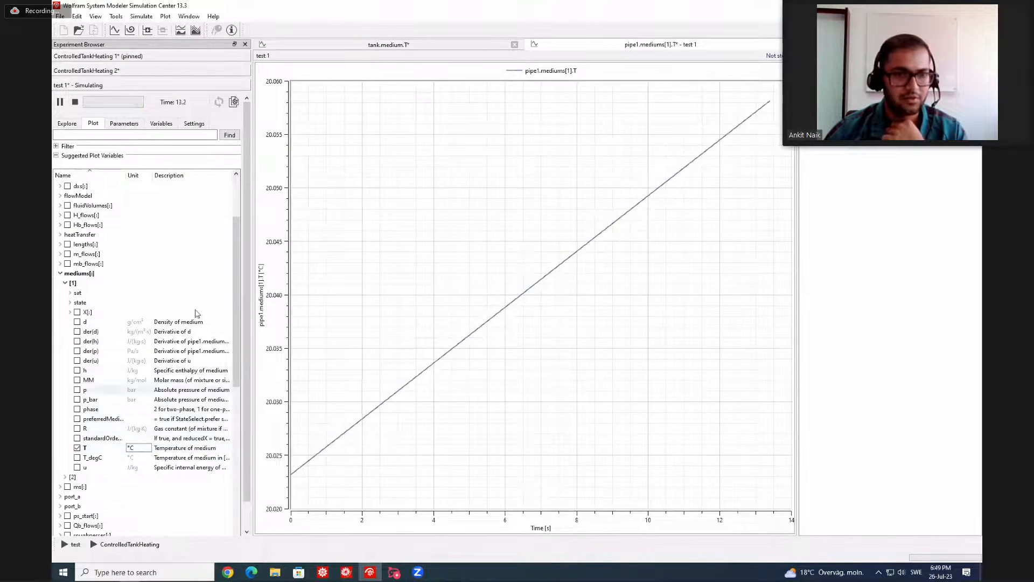
Step: Vary T_in1 during the run to about 293.5, 301.4, 289 and 304.7, and stop the simulation
click(60, 126)
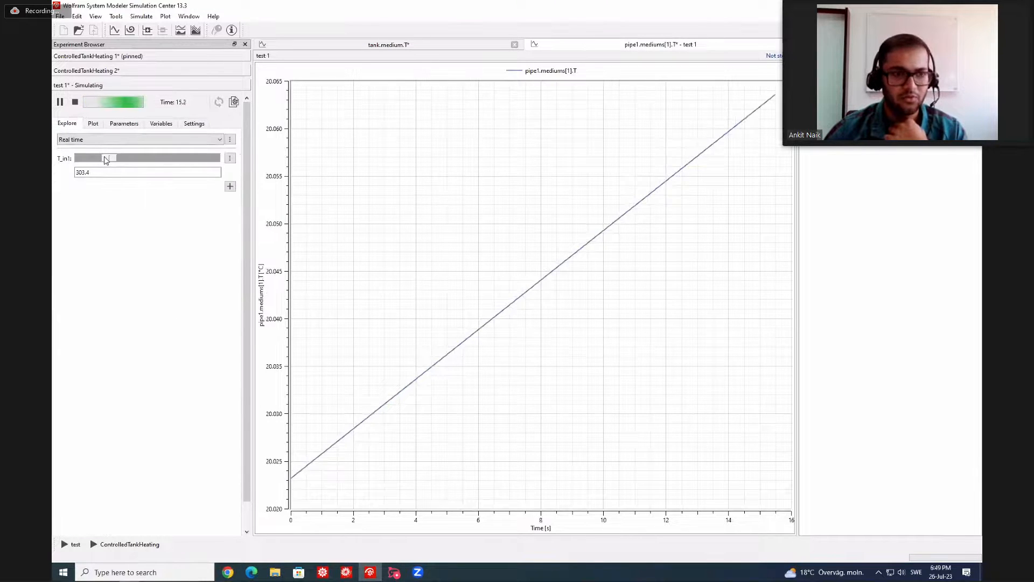
mouse_move(106, 159)
mouse_down()
mouse_move(132, 158)
mouse_move(97, 164)
mouse_up()
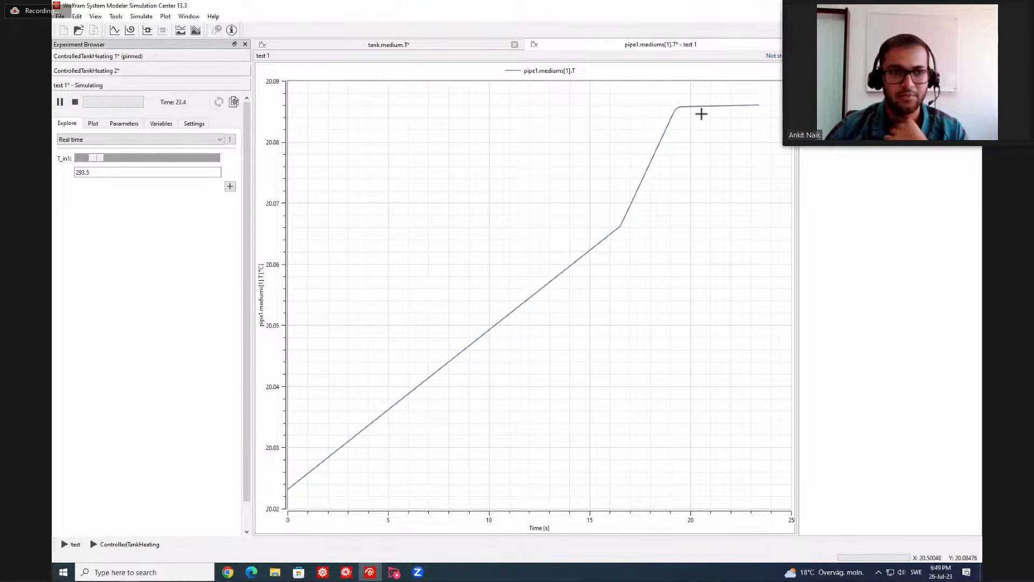
drag(97, 159, 113, 161)
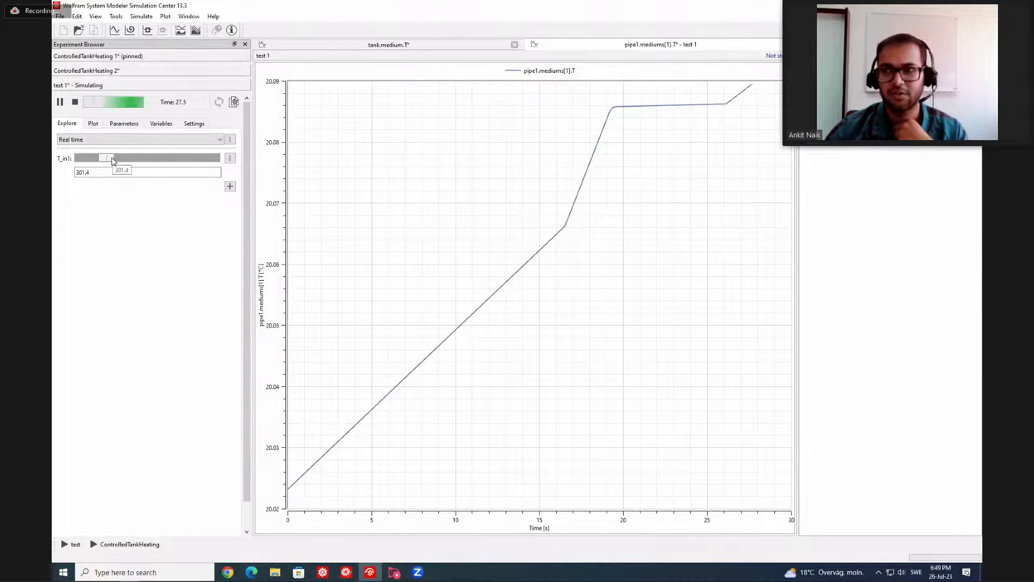
drag(111, 160, 90, 161)
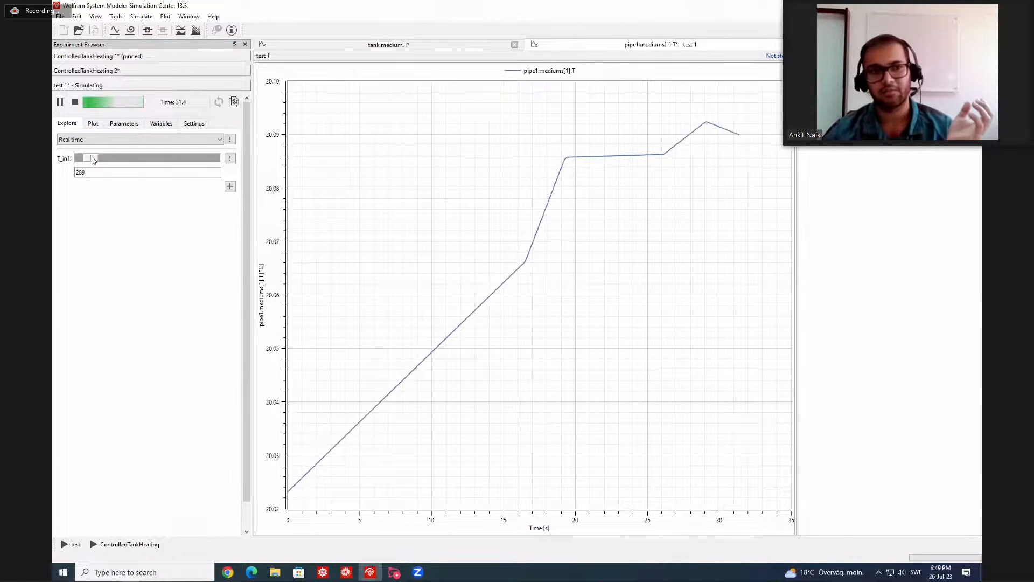
drag(94, 160, 111, 160)
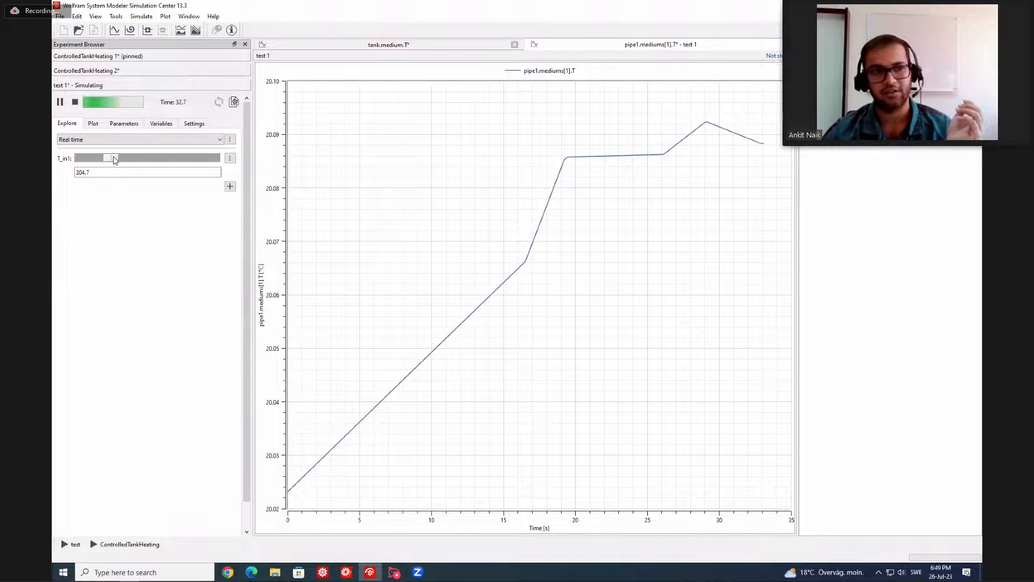
click(75, 102)
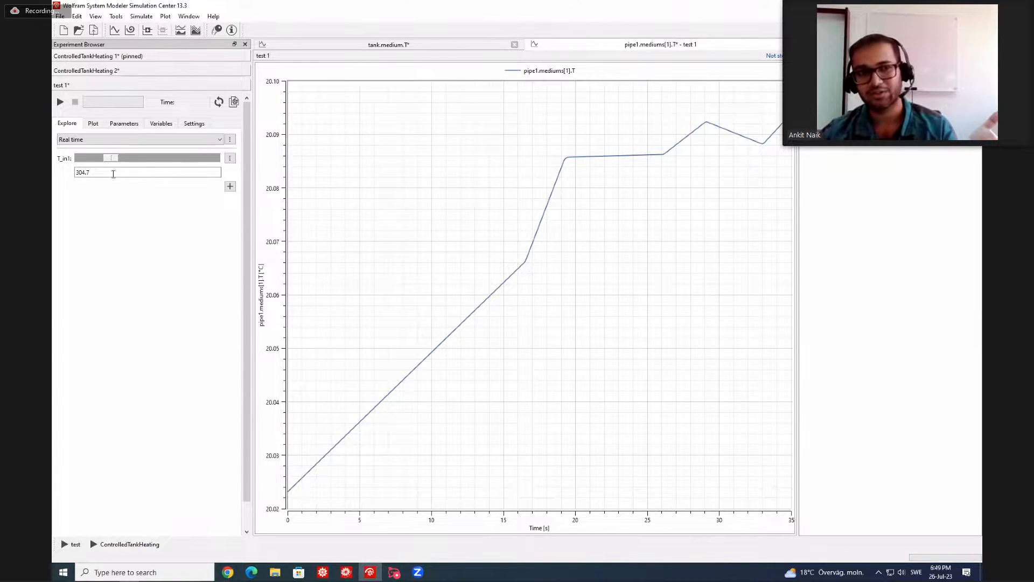
Step: Rerun the real-time simulation of test 1 and raise T_in1 to about 326.4 while it runs
click(60, 103)
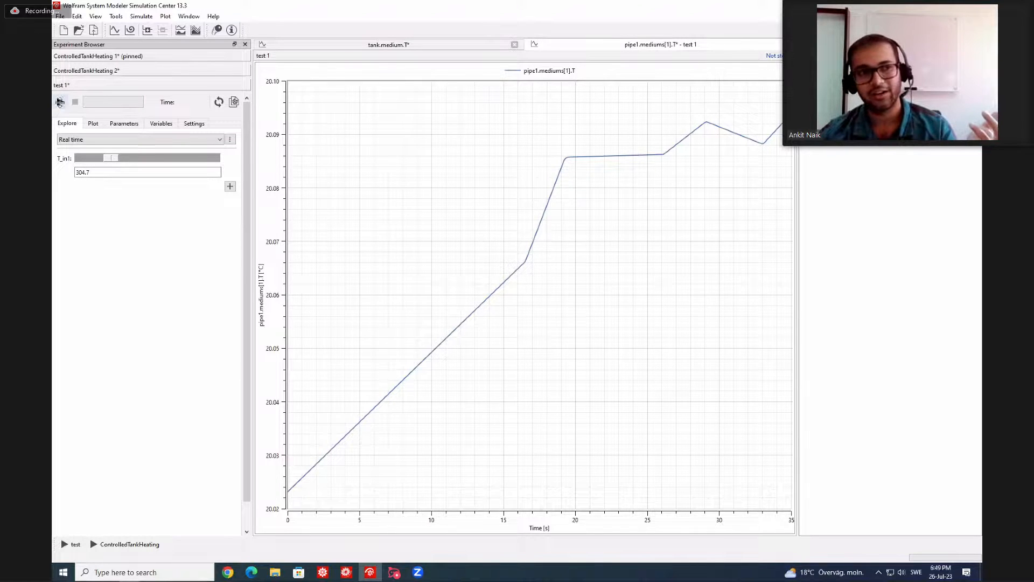
click(135, 159)
click(134, 160)
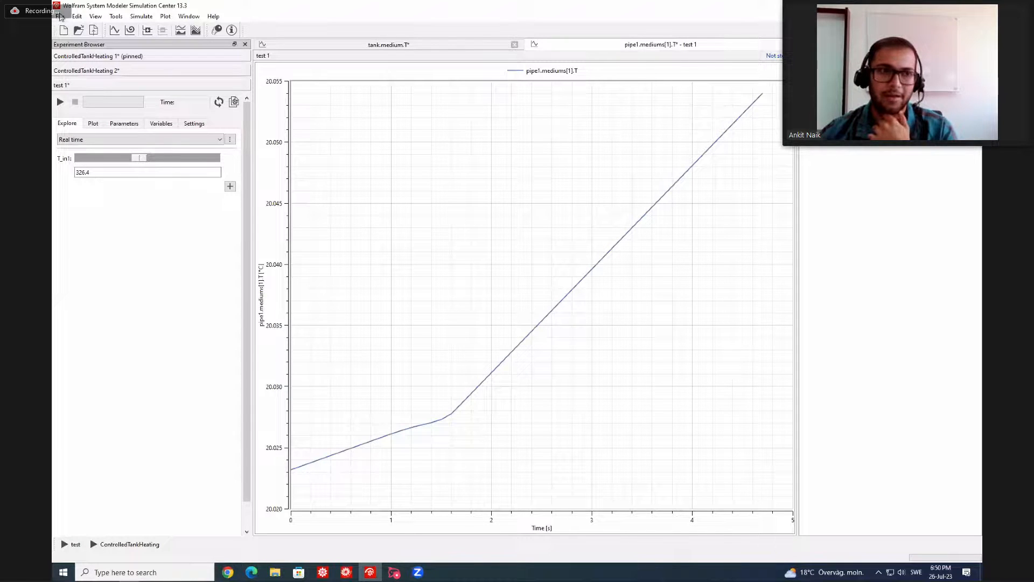
Step: Display the generated source code of the test 1 experiment
click(116, 17)
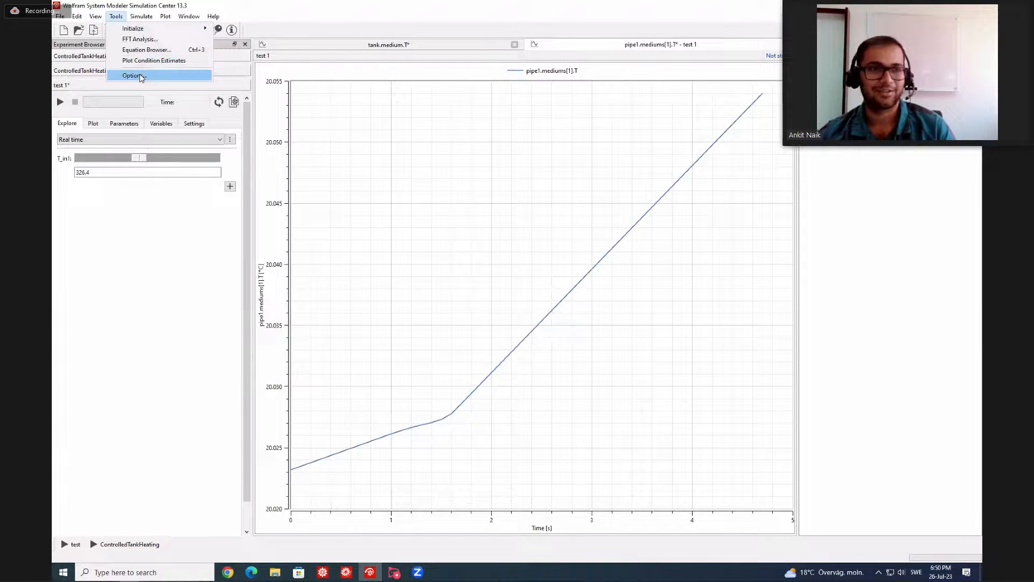
mouse_move(95, 16)
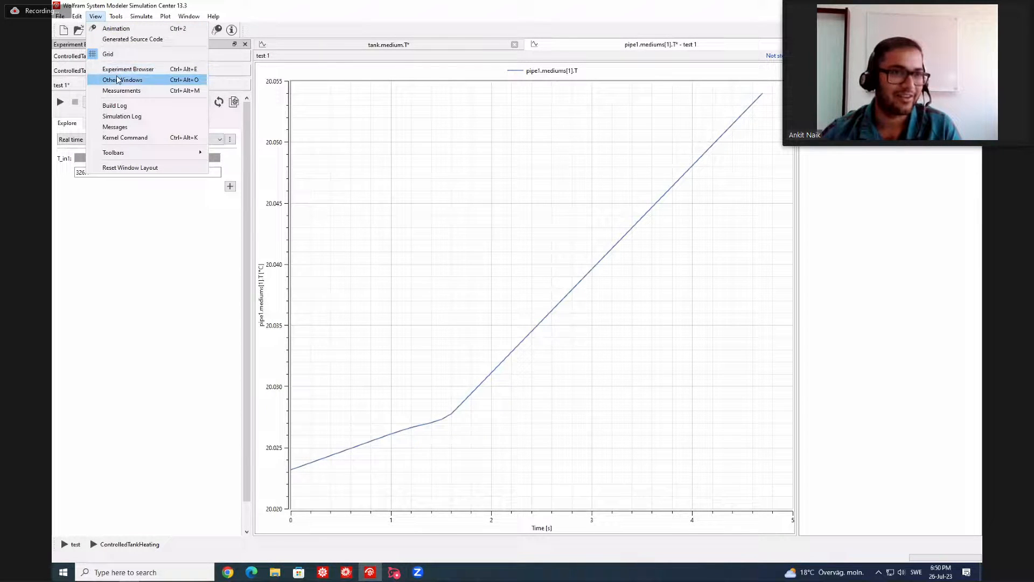
click(118, 39)
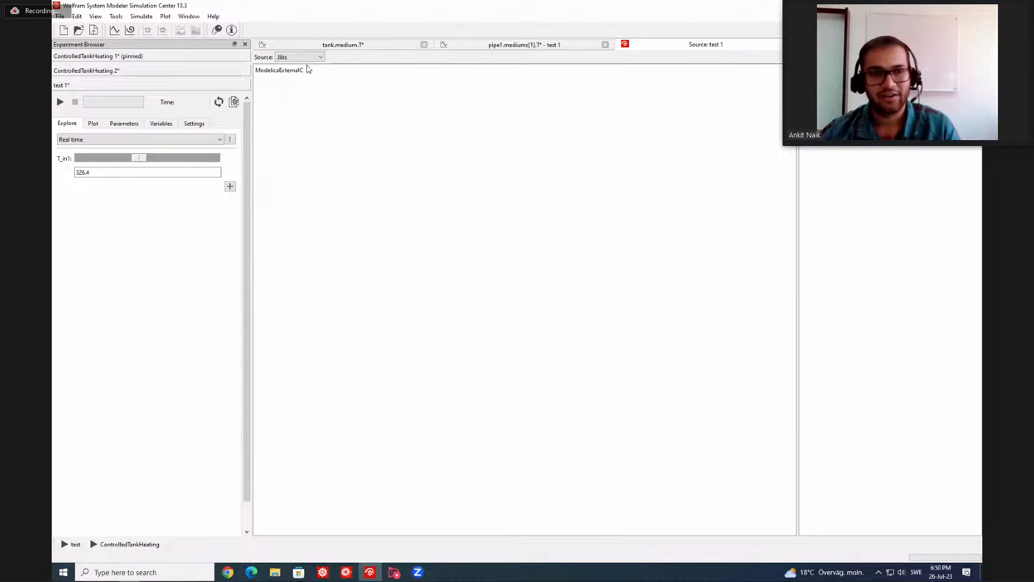
Step: View the generated _external.cpp and _header.h source files of the test 1 experiment
click(311, 58)
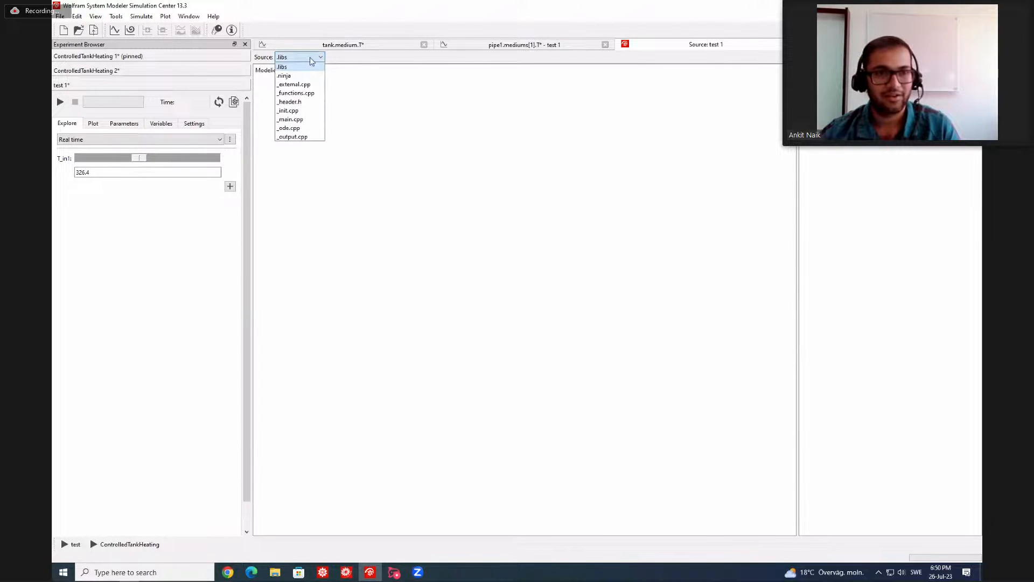
click(311, 58)
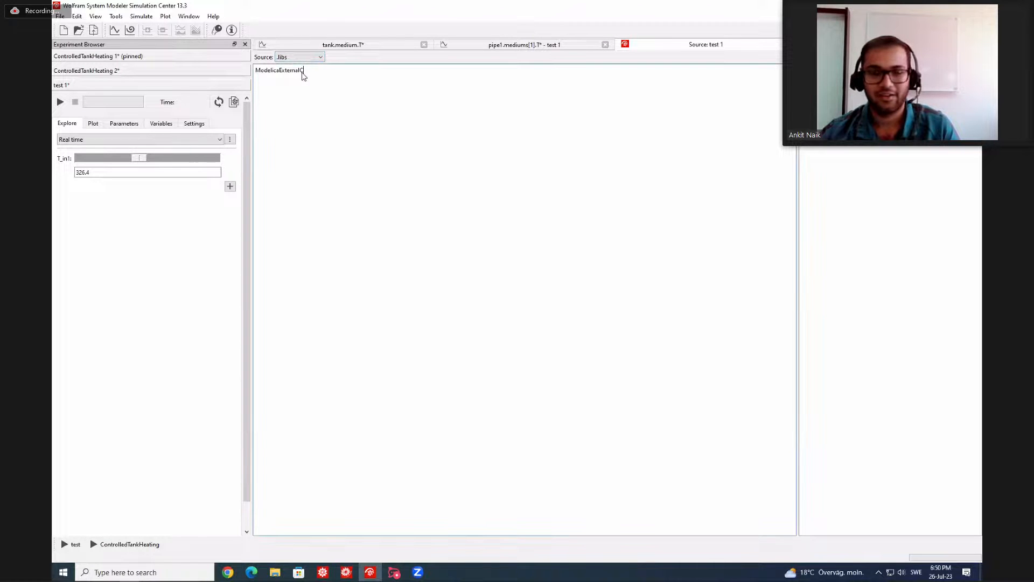
click(302, 58)
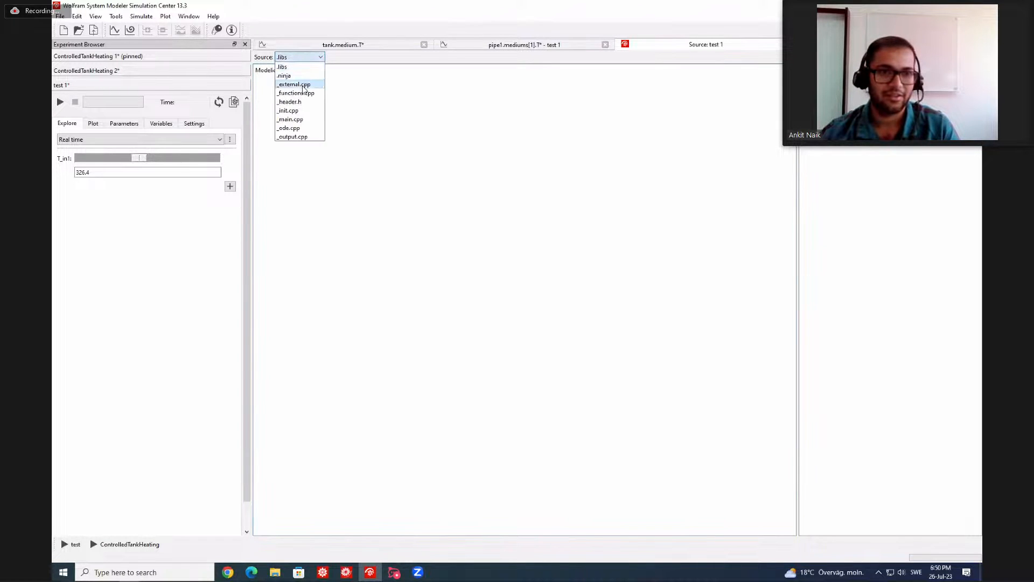
click(305, 86)
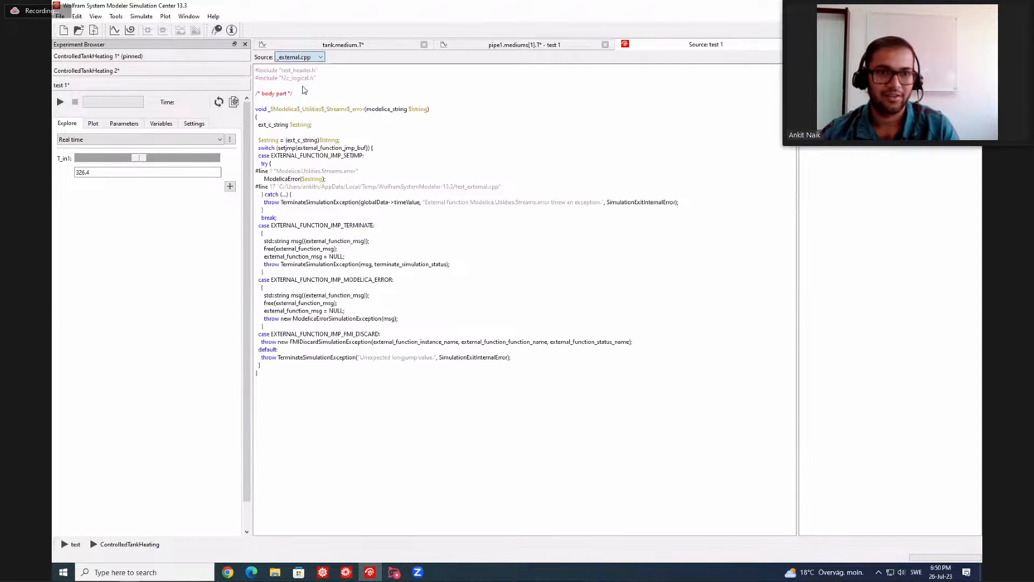
click(311, 58)
click(304, 102)
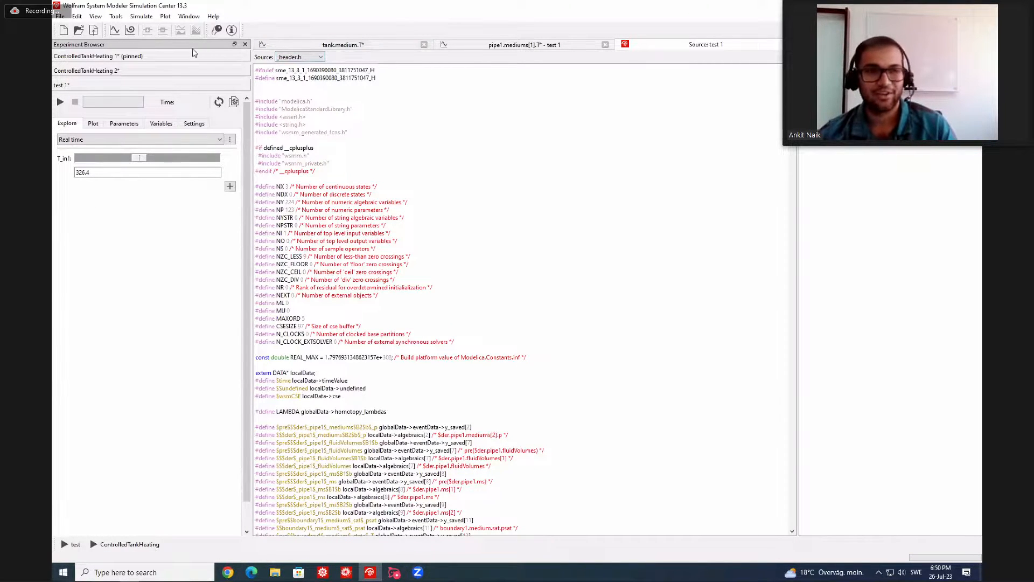
click(94, 17)
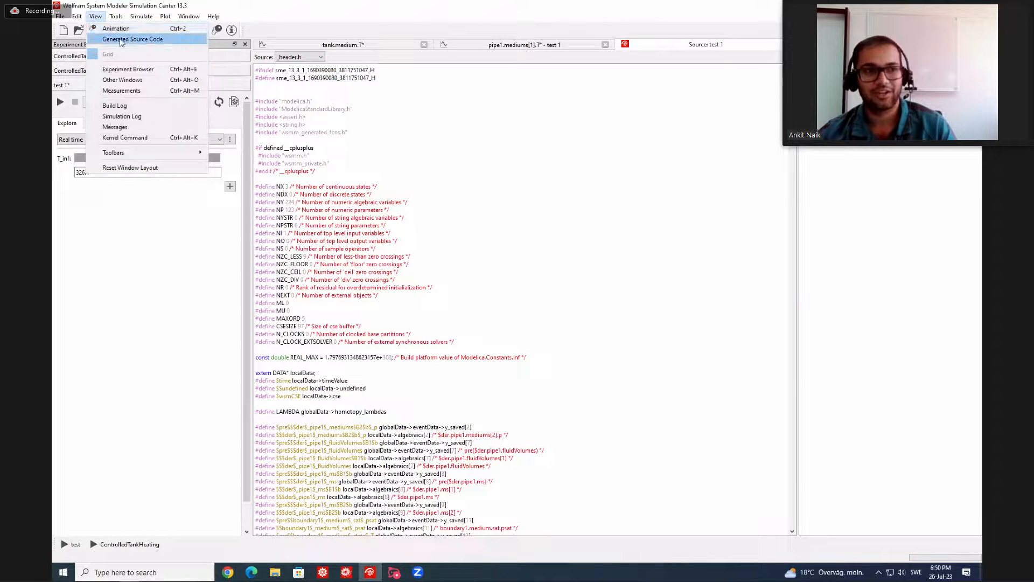
click(357, 60)
click(302, 57)
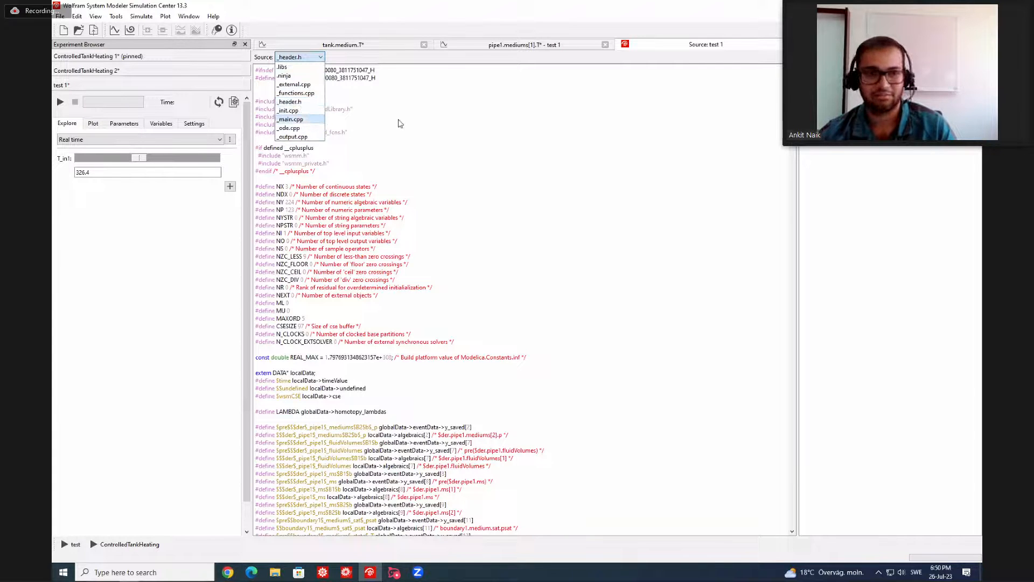
click(401, 123)
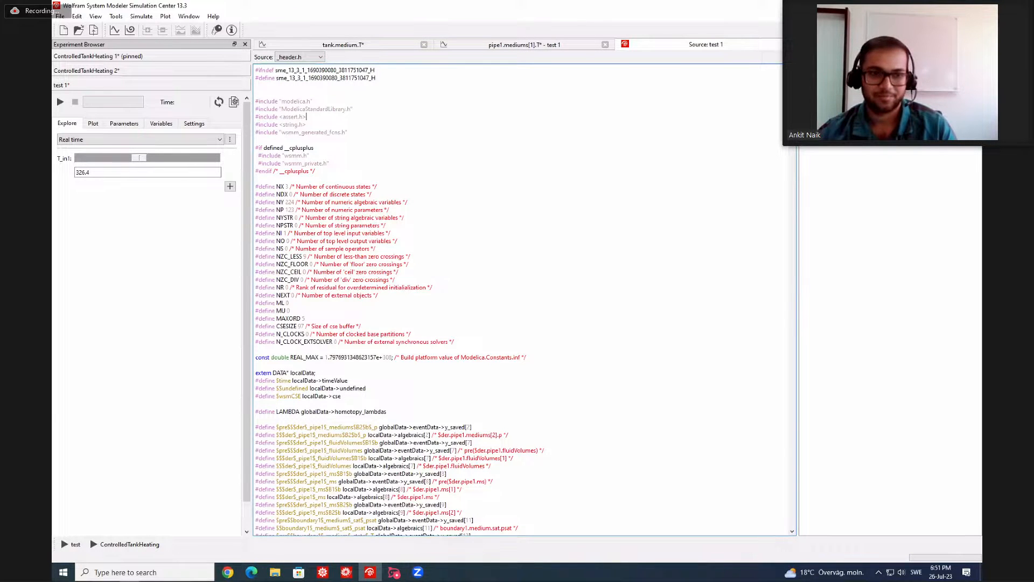
Step: Switch to Model Center, open the SimpleCooling example of Modelica.Thermal.FluidHeatFlow and review the parameters of its pipe component
click(925, 6)
click(536, 136)
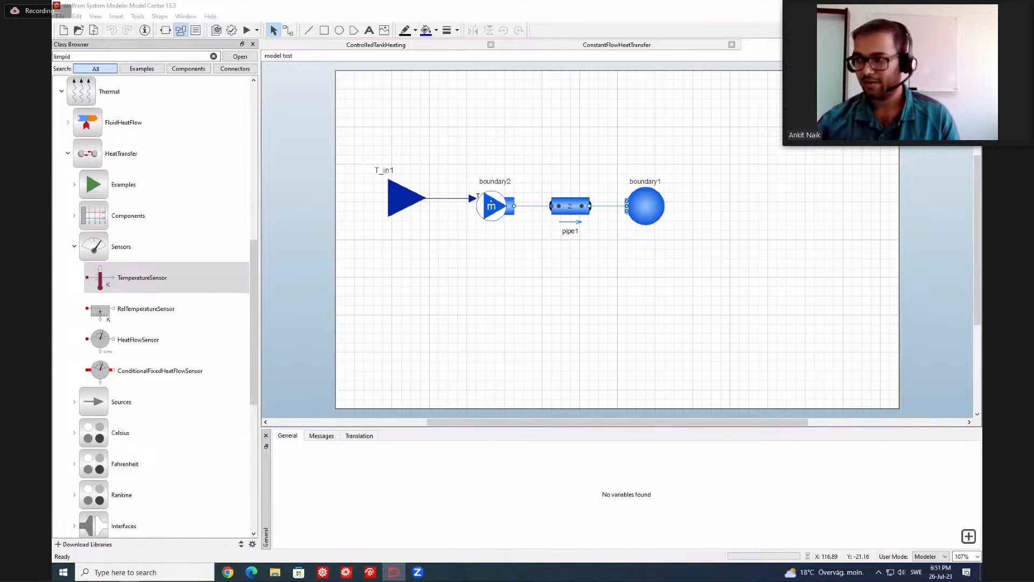
click(643, 155)
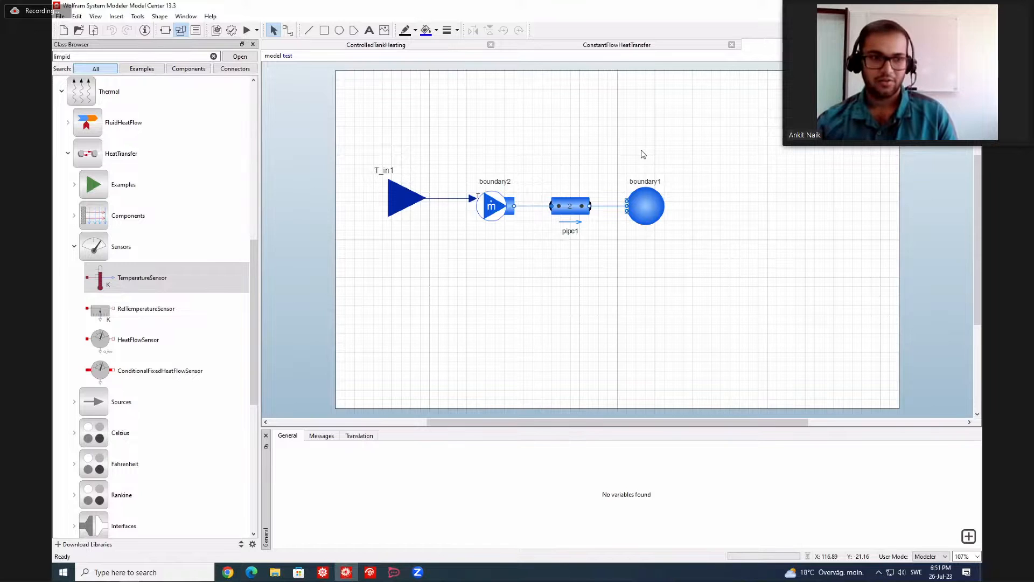
click(68, 123)
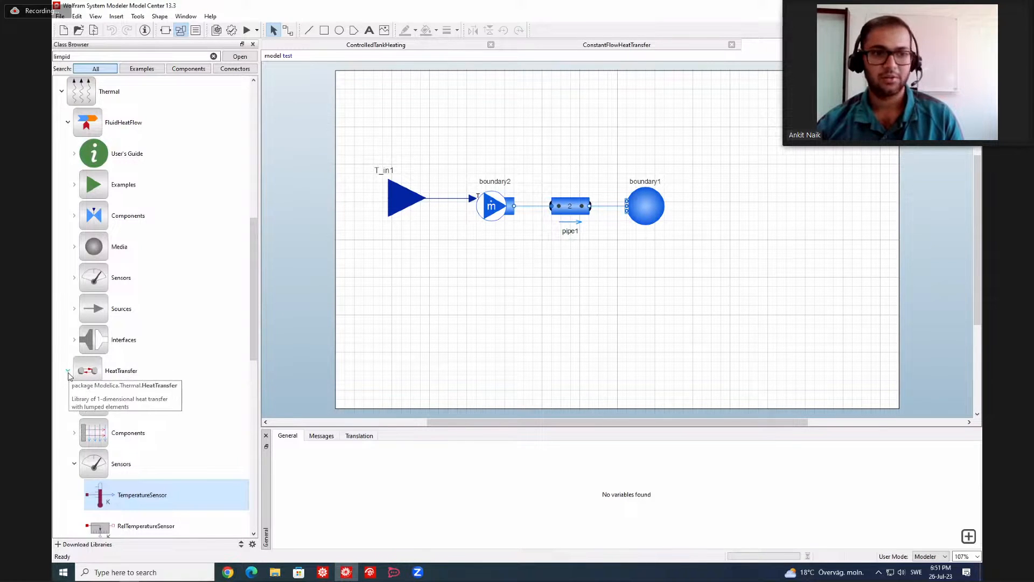
double_click(173, 190)
double_click(175, 213)
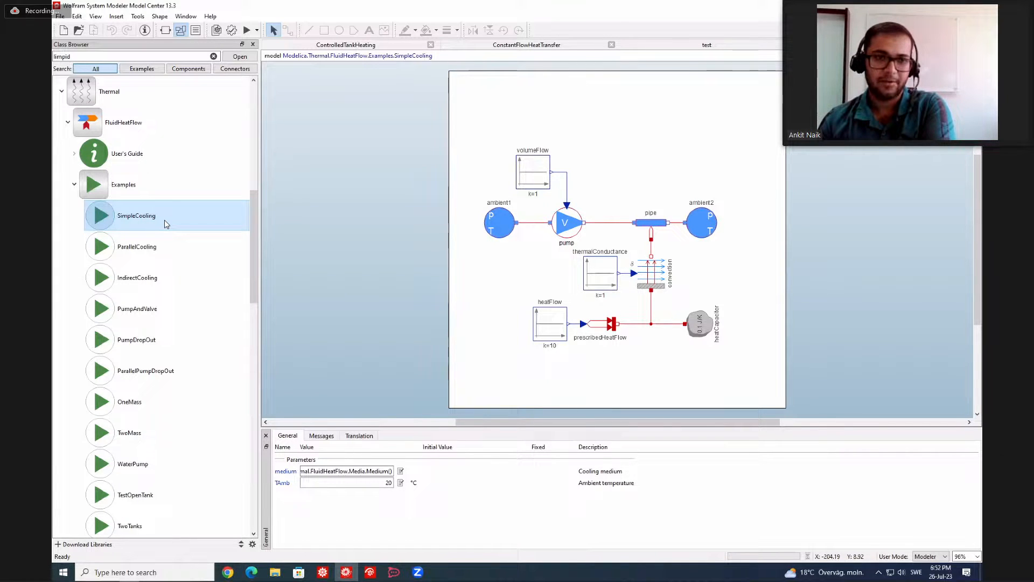
click(651, 222)
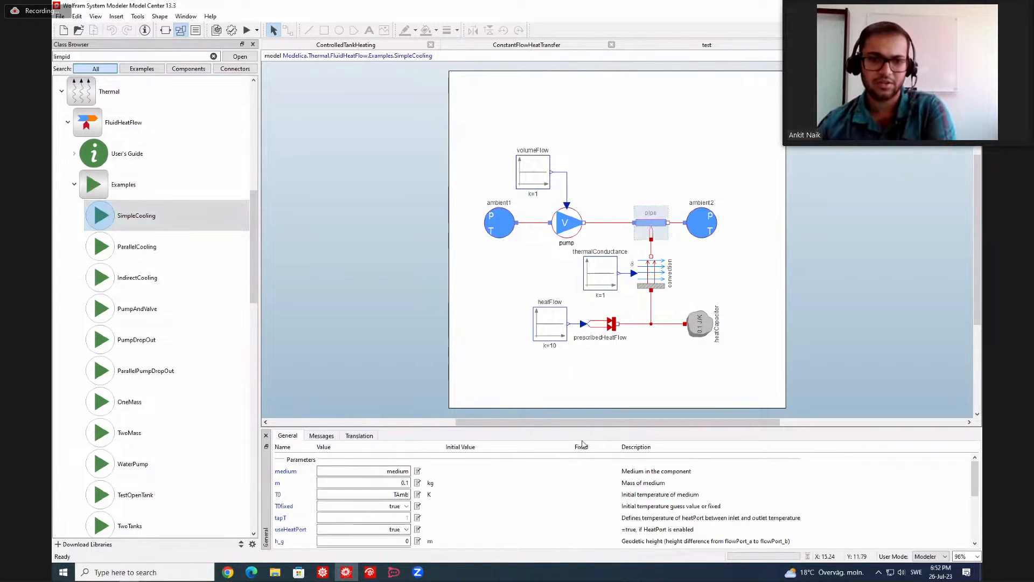
scroll(560, 491, down, 1)
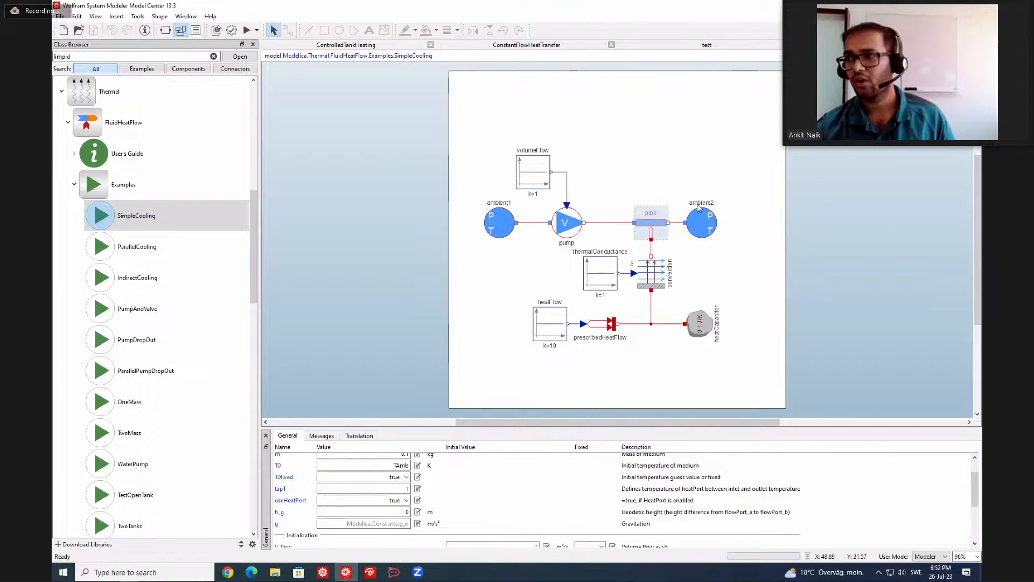
Step: Switch to the System Modeler libraries page in Chrome, open the Hydraulic library and look through its features and examples
key(alt+Tab)
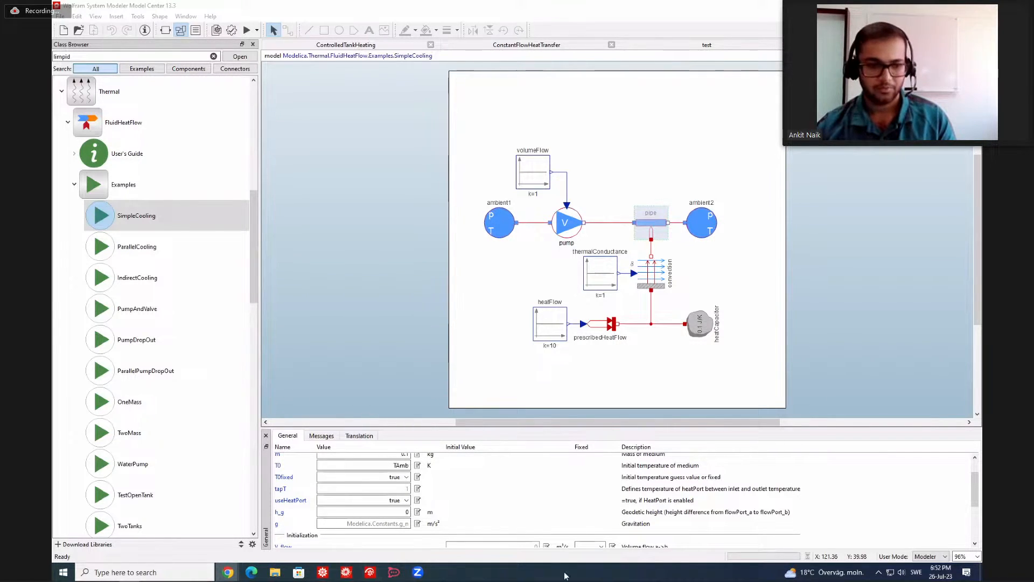
mouse_move(228, 572)
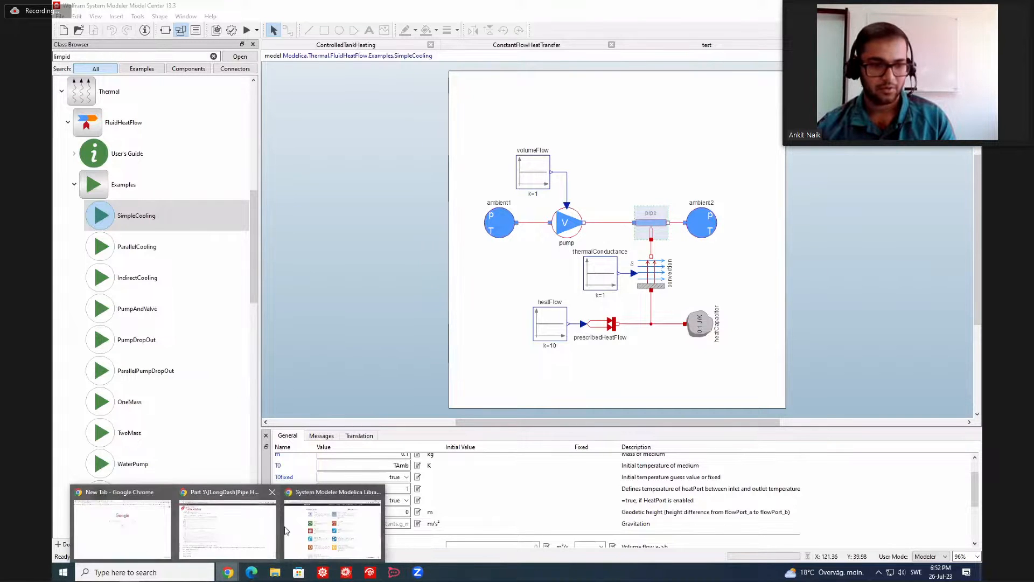
click(326, 474)
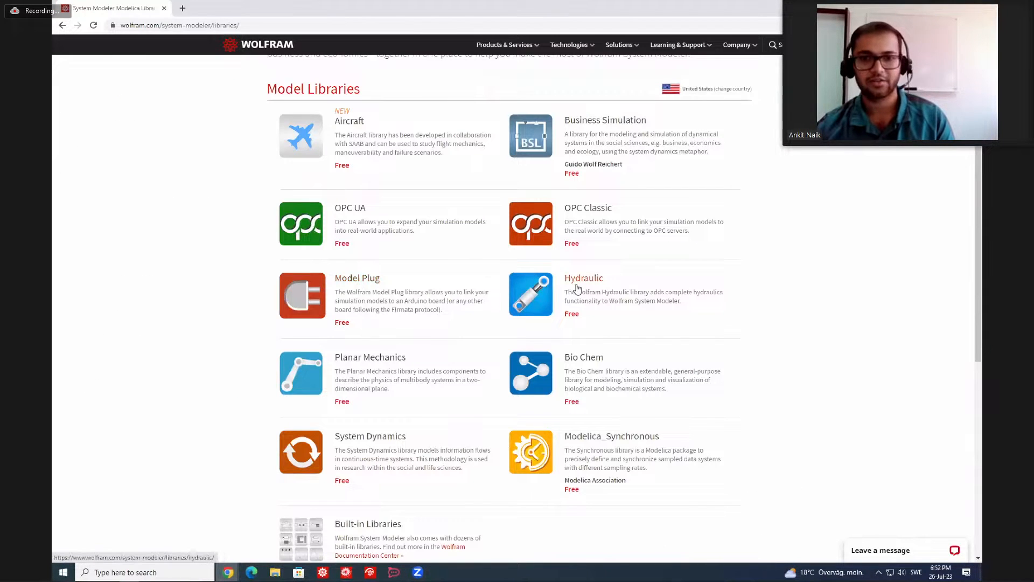
click(577, 289)
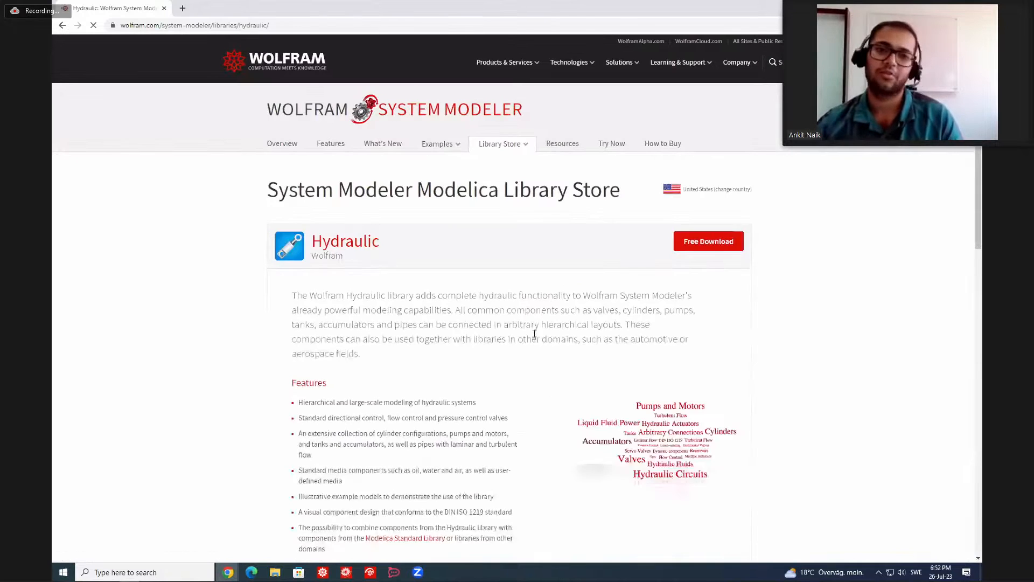
scroll(529, 353, down, 2)
scroll(528, 355, down, 1)
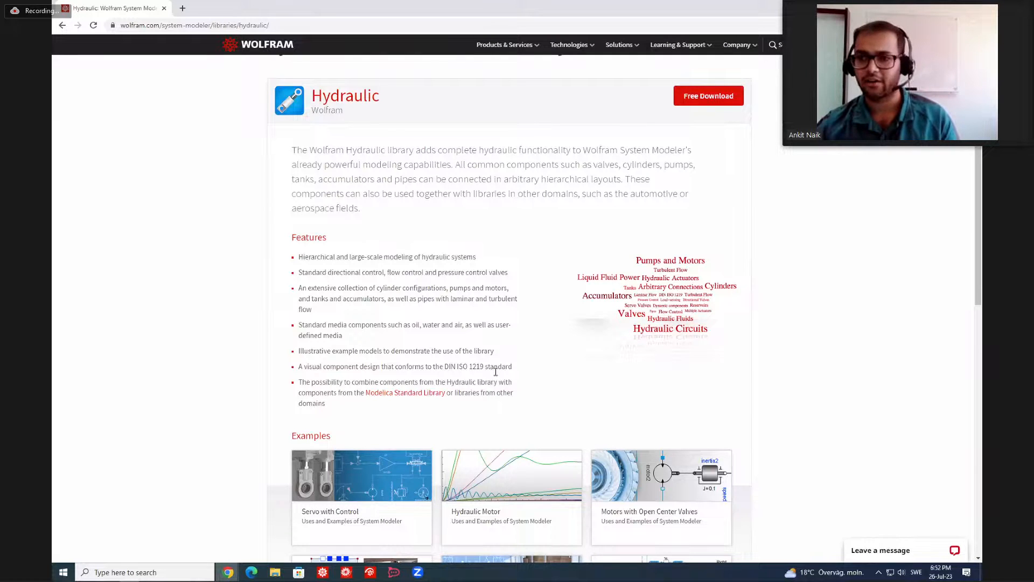
scroll(454, 447, down, 2)
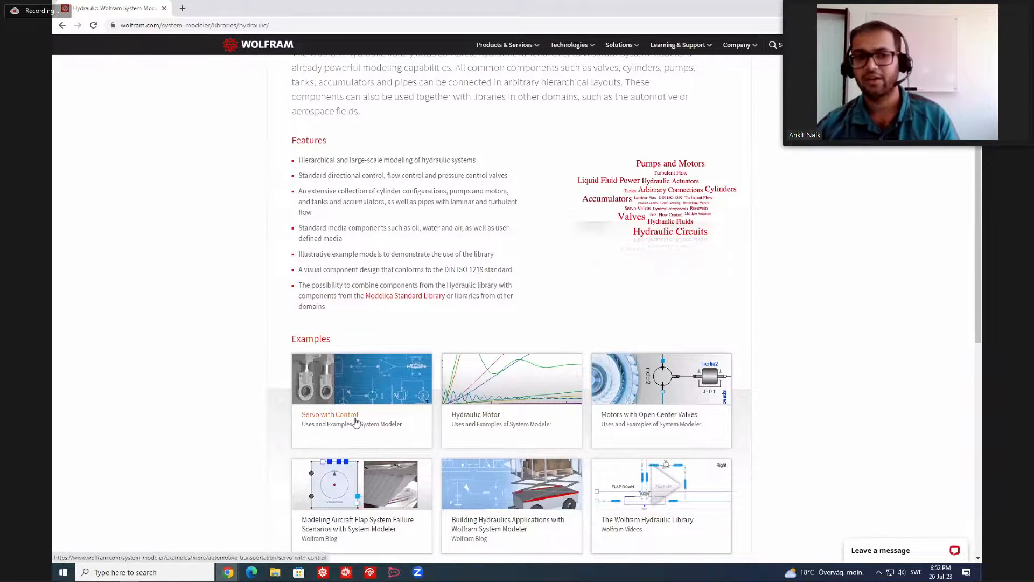
Step: Open the Servo with Control example of the Hydraulic library and examine the servo model diagram
click(356, 422)
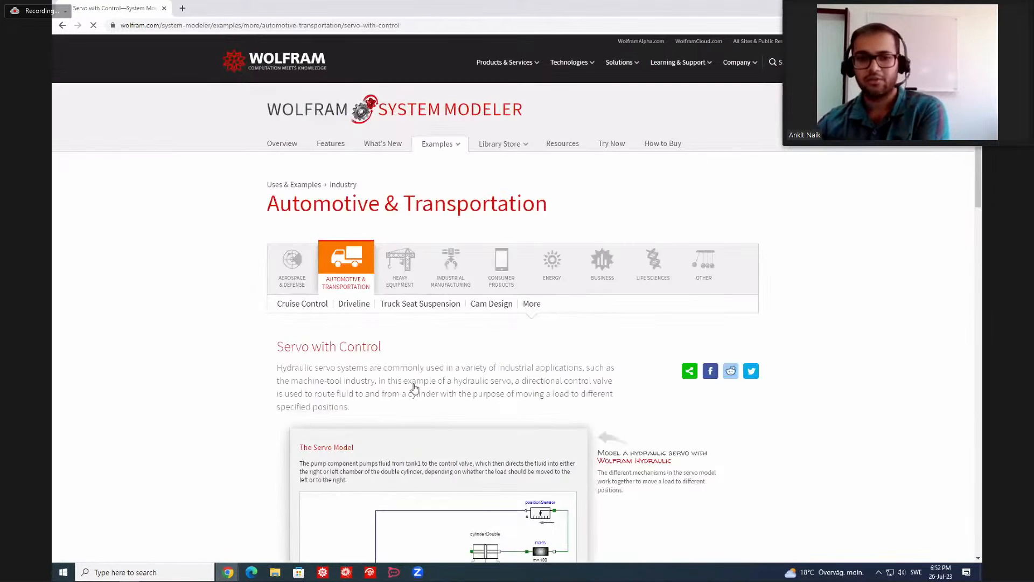
scroll(414, 387, down, 5)
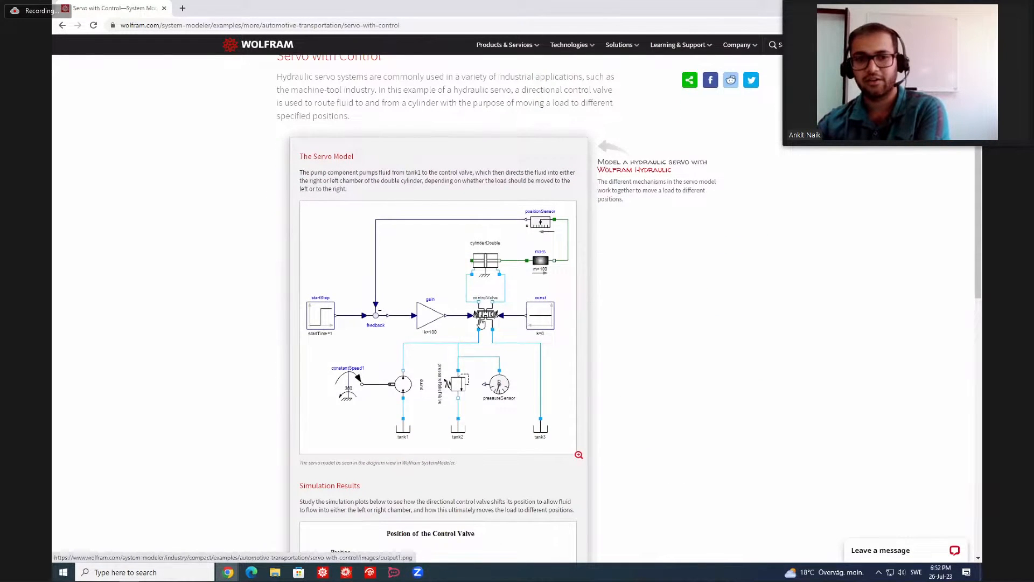
scroll(482, 322, down, 1)
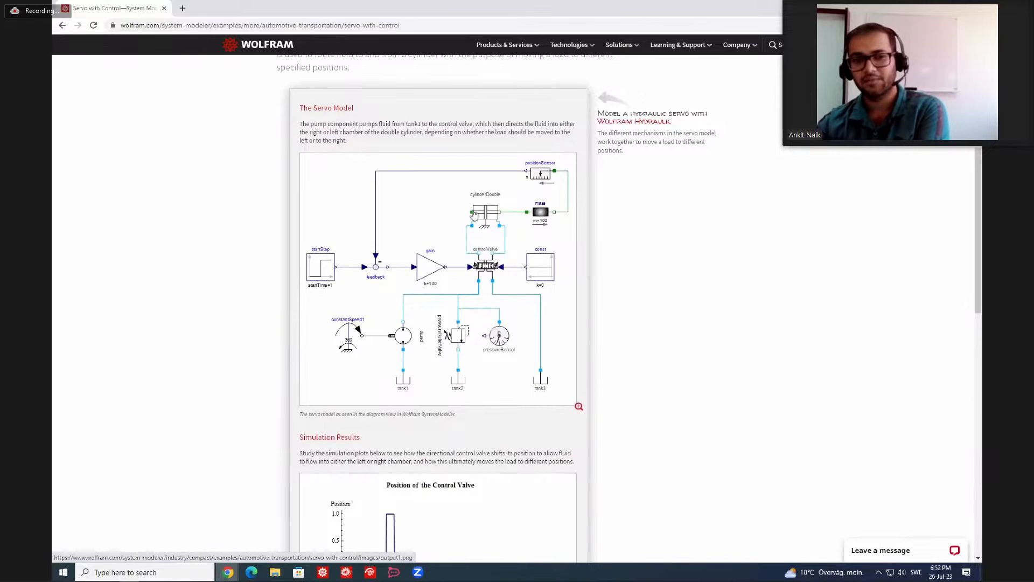